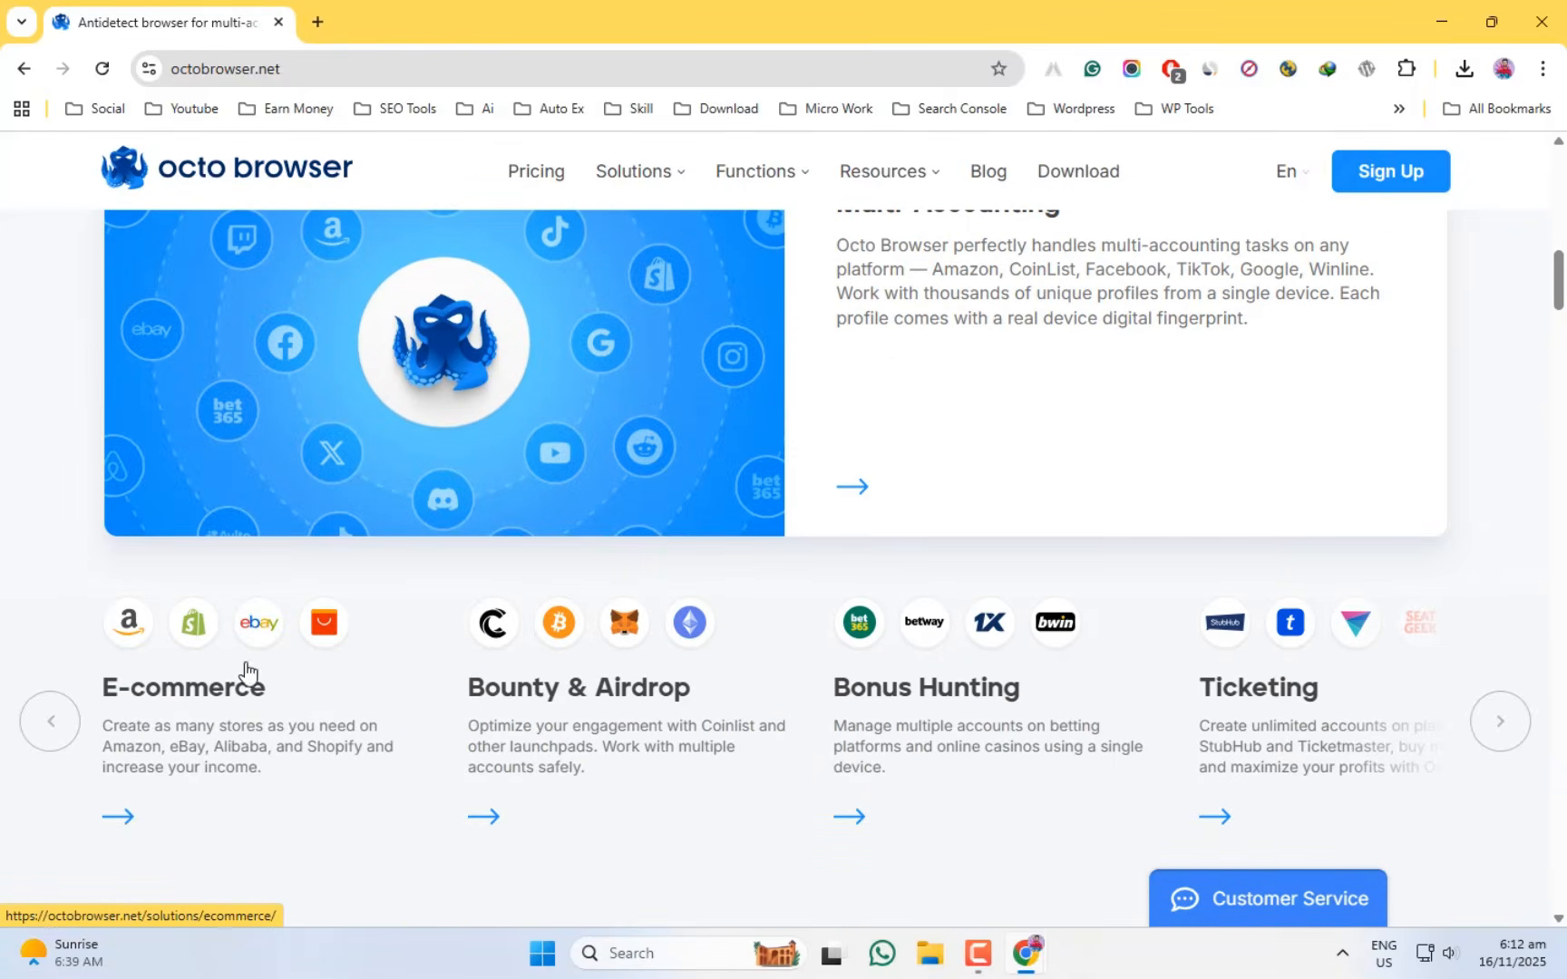
Browse the Octo Browser homepage's use-case carousel, from E-commerce through Web scraping to Digital agencies and Anonymity.
scroll(862, 547, up, 2)
scroll(854, 538, down, 2)
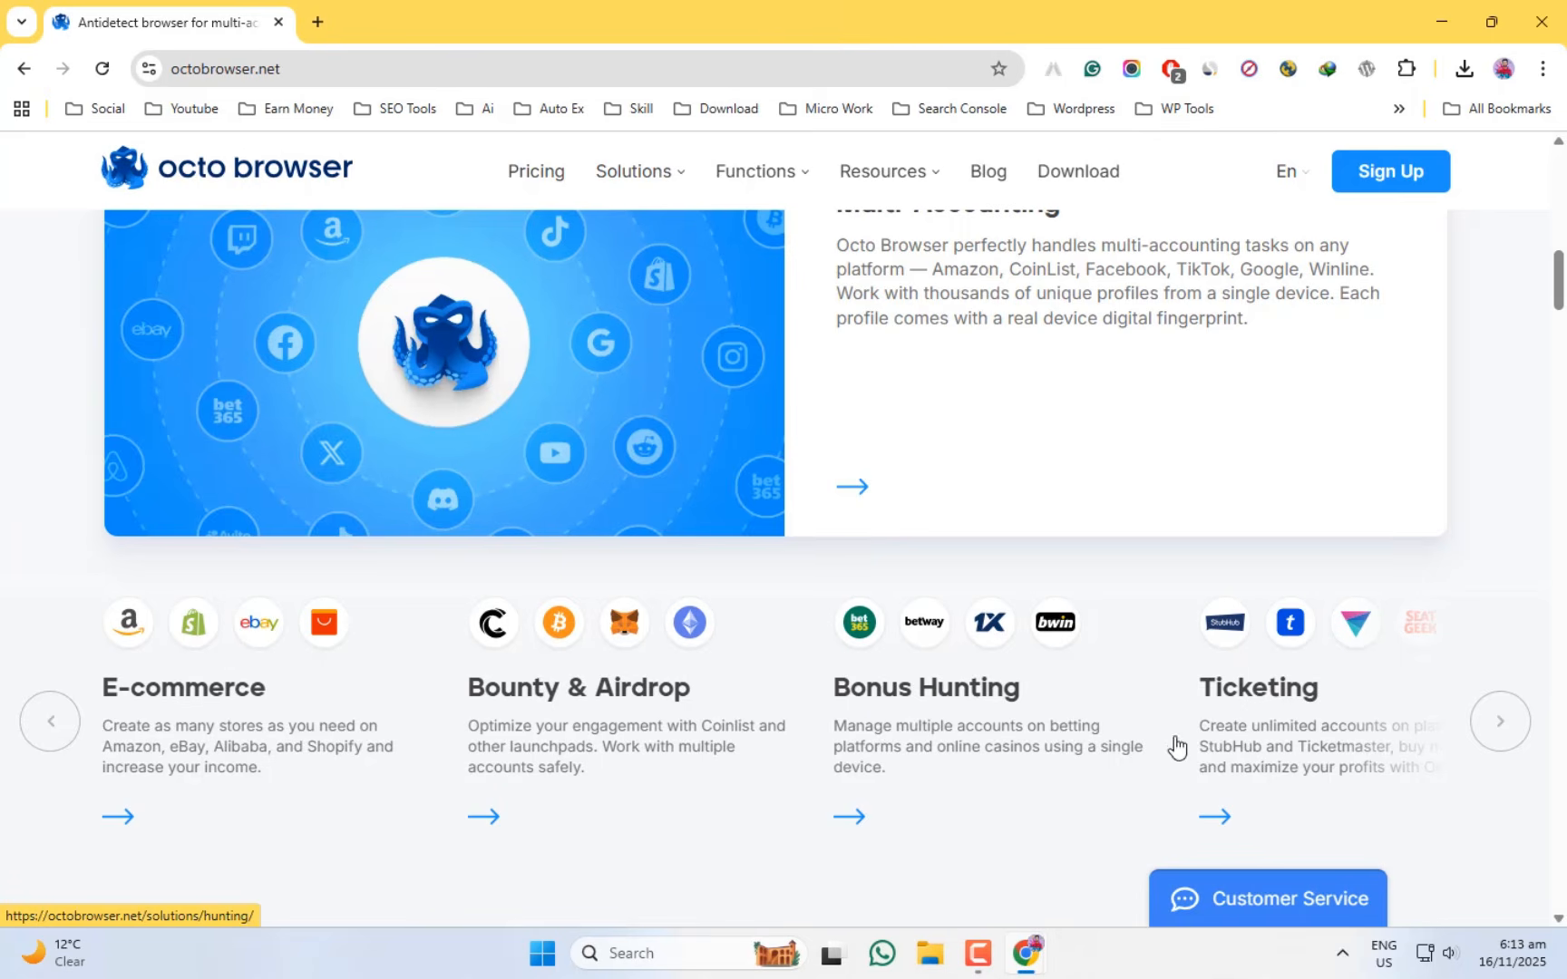
click(1519, 725)
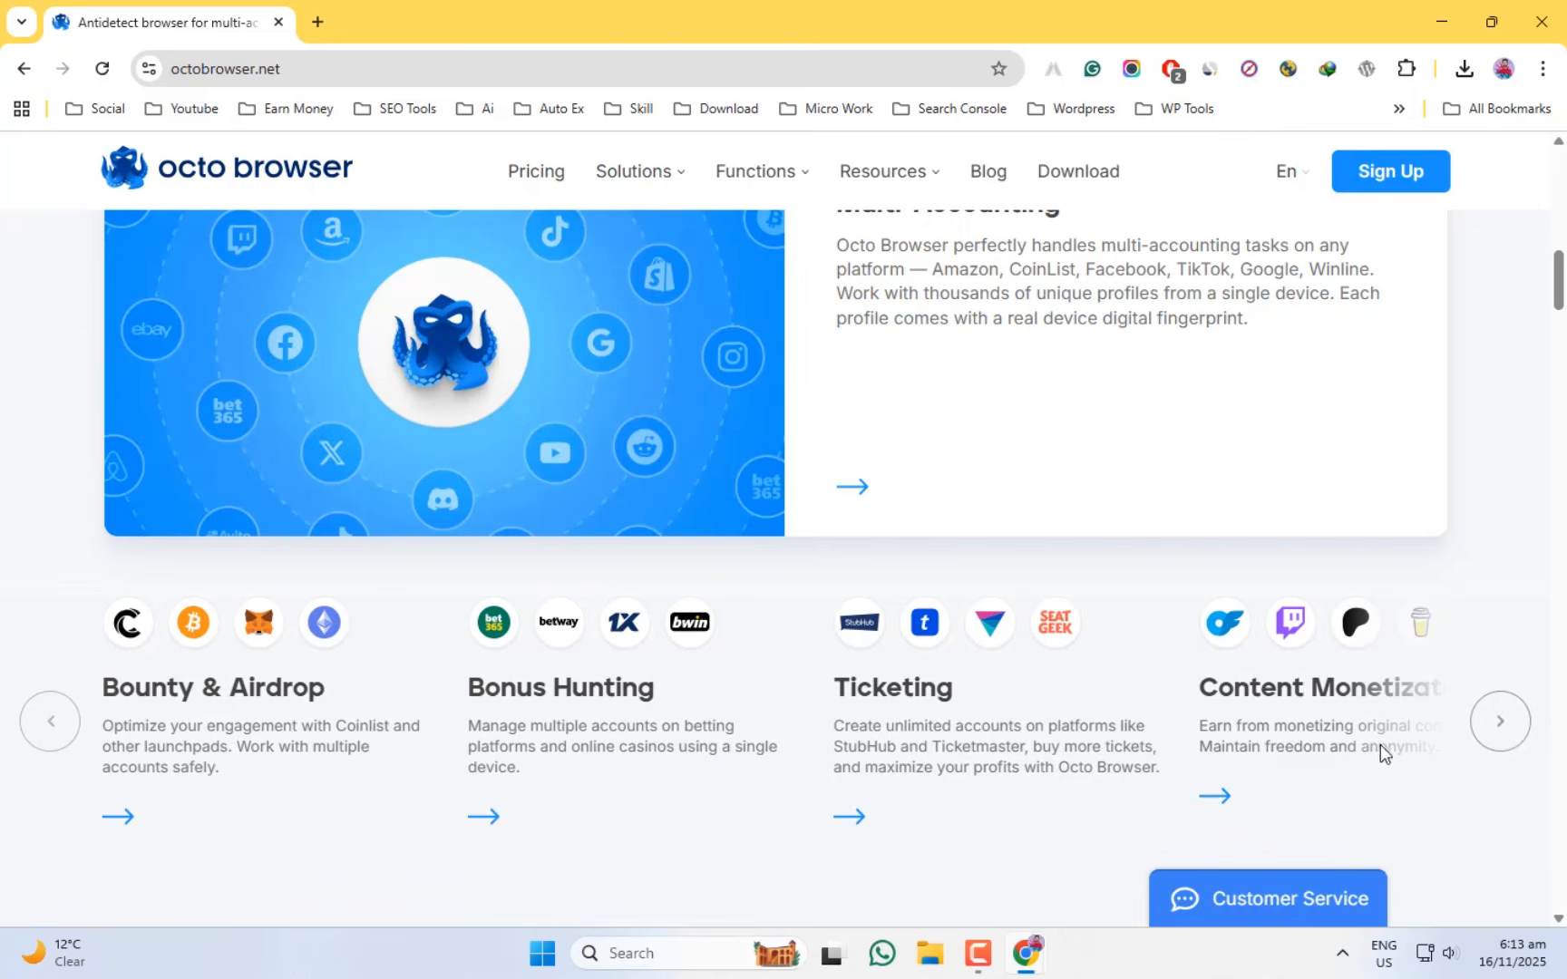
click(1501, 721)
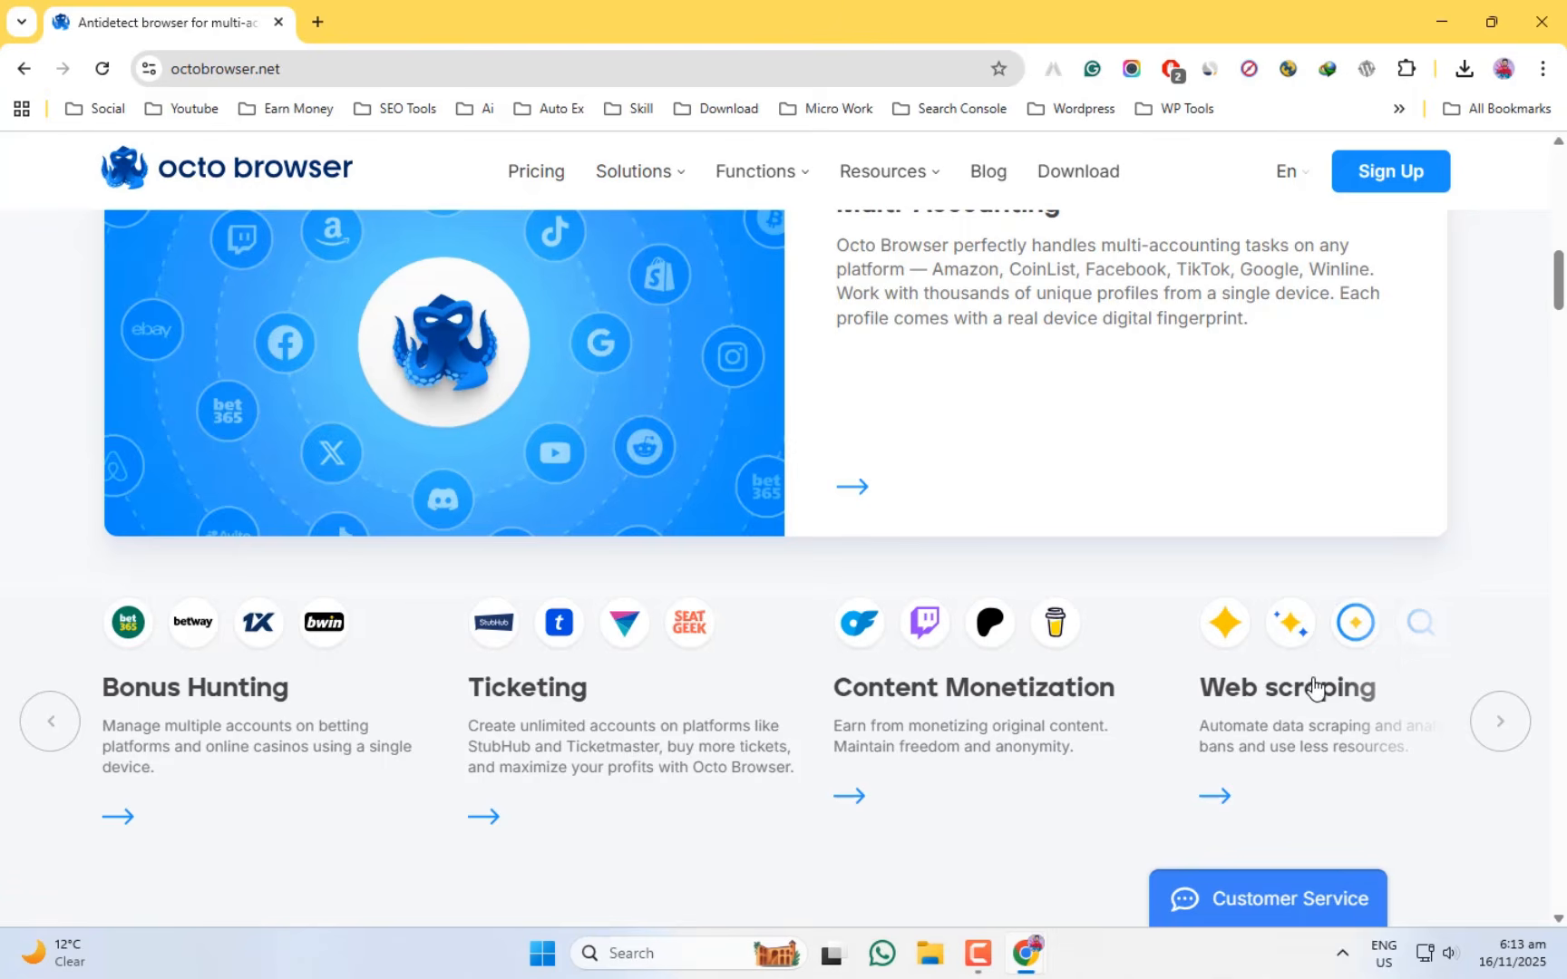
click(1498, 725)
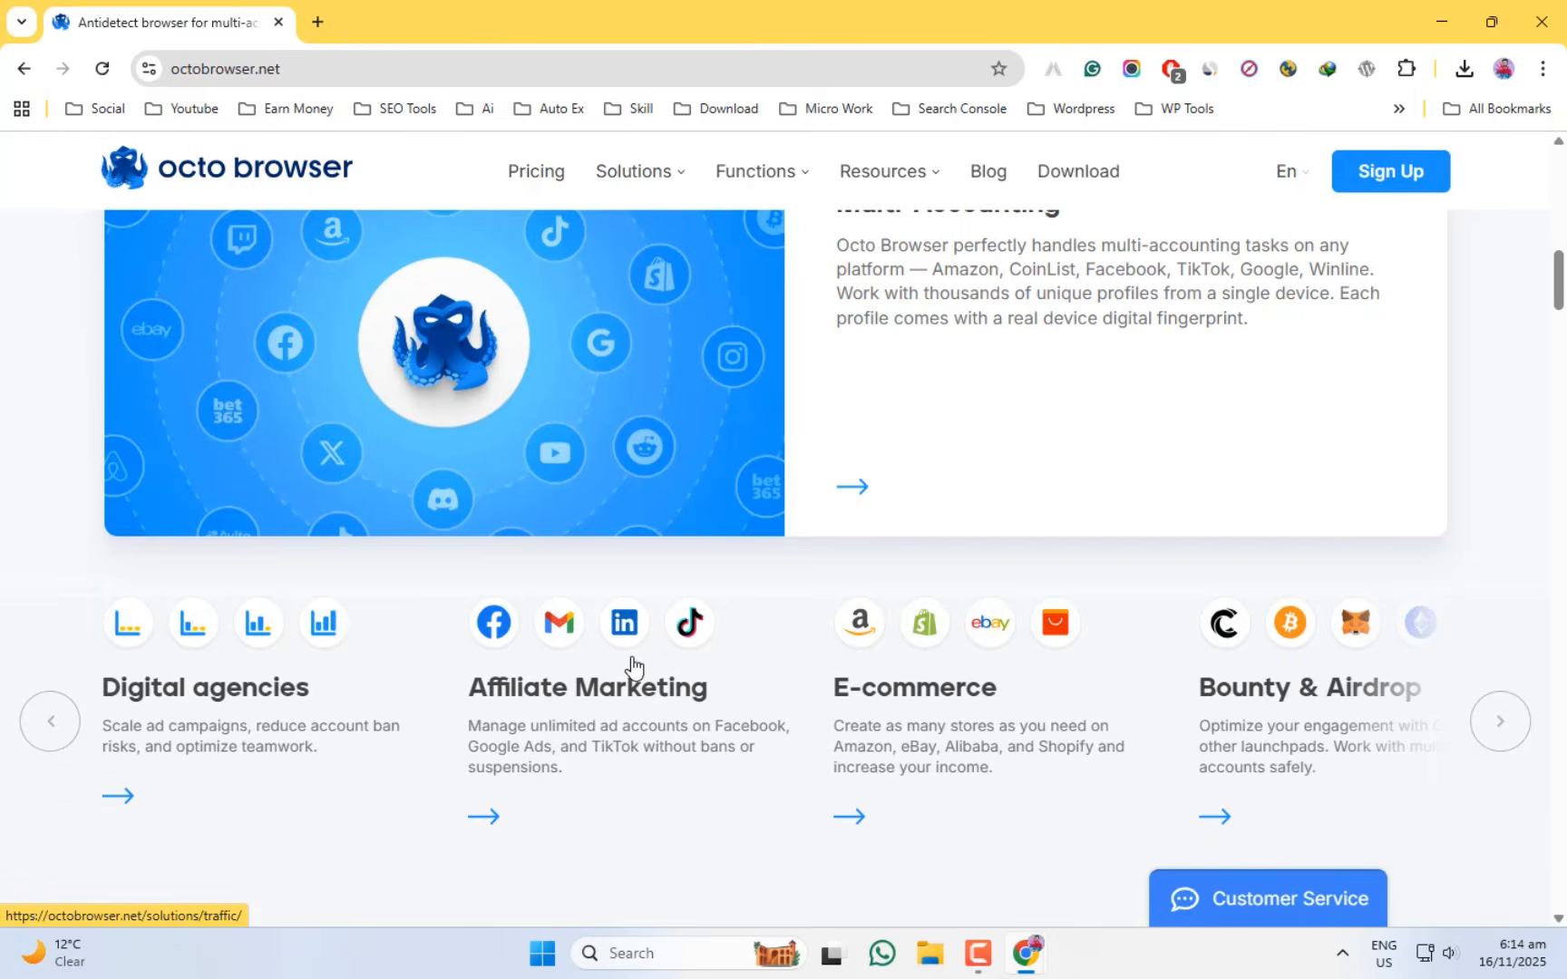
click(44, 717)
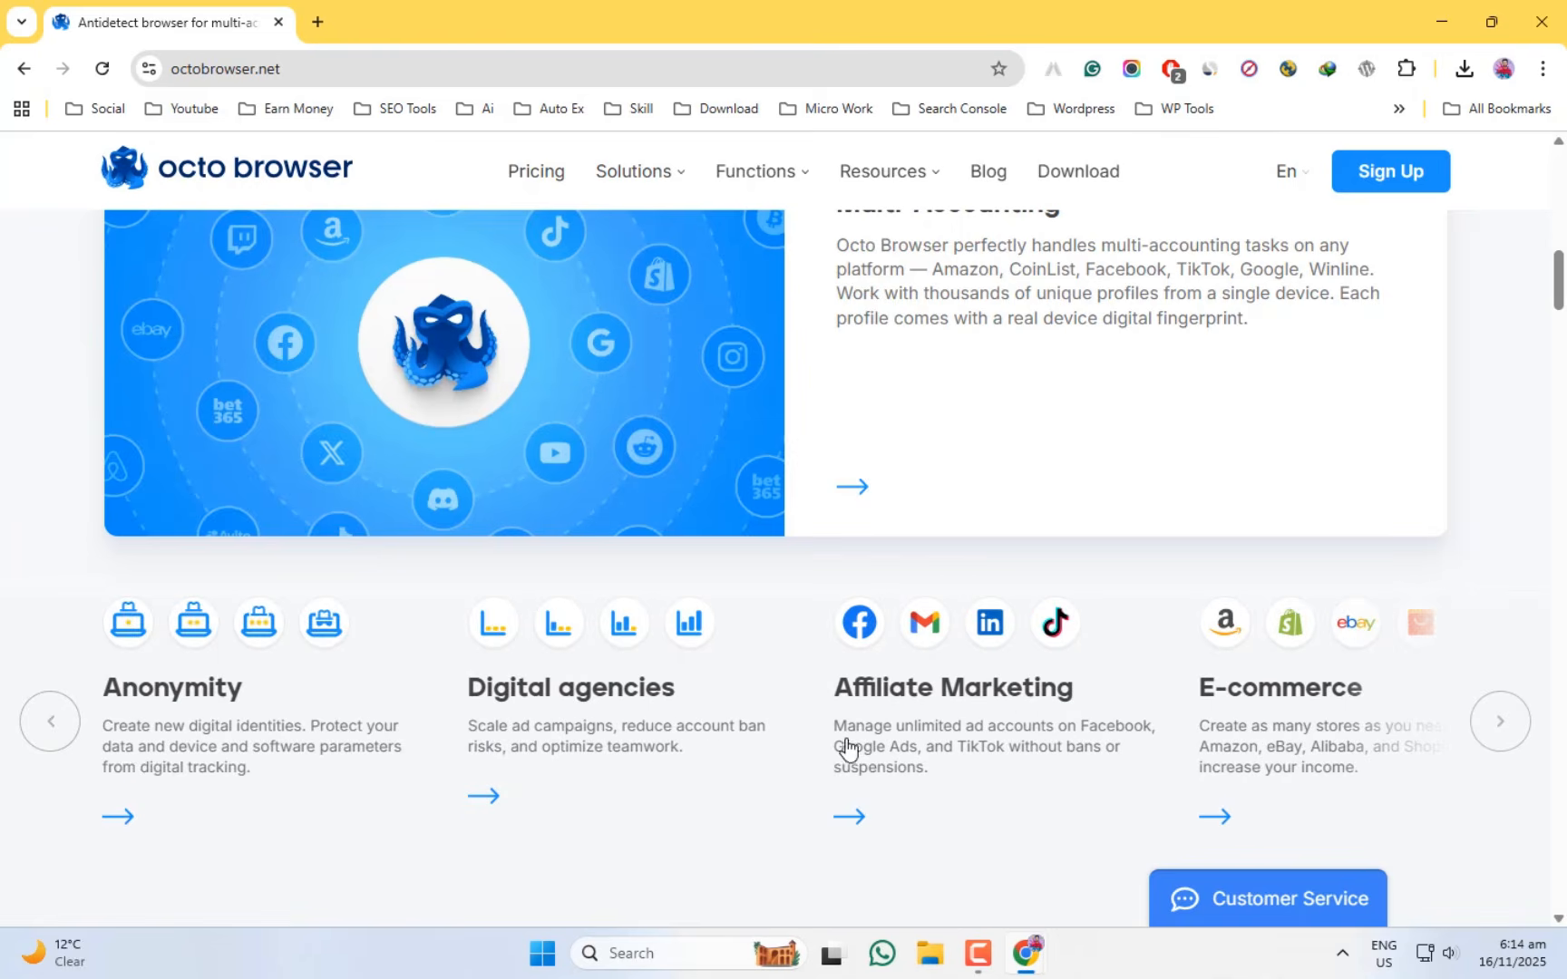
Review the homepage's feature sections and blog posts, and the 12-month subscription plans on the pricing page.
scroll(848, 744, down, 6)
scroll(853, 738, down, 15)
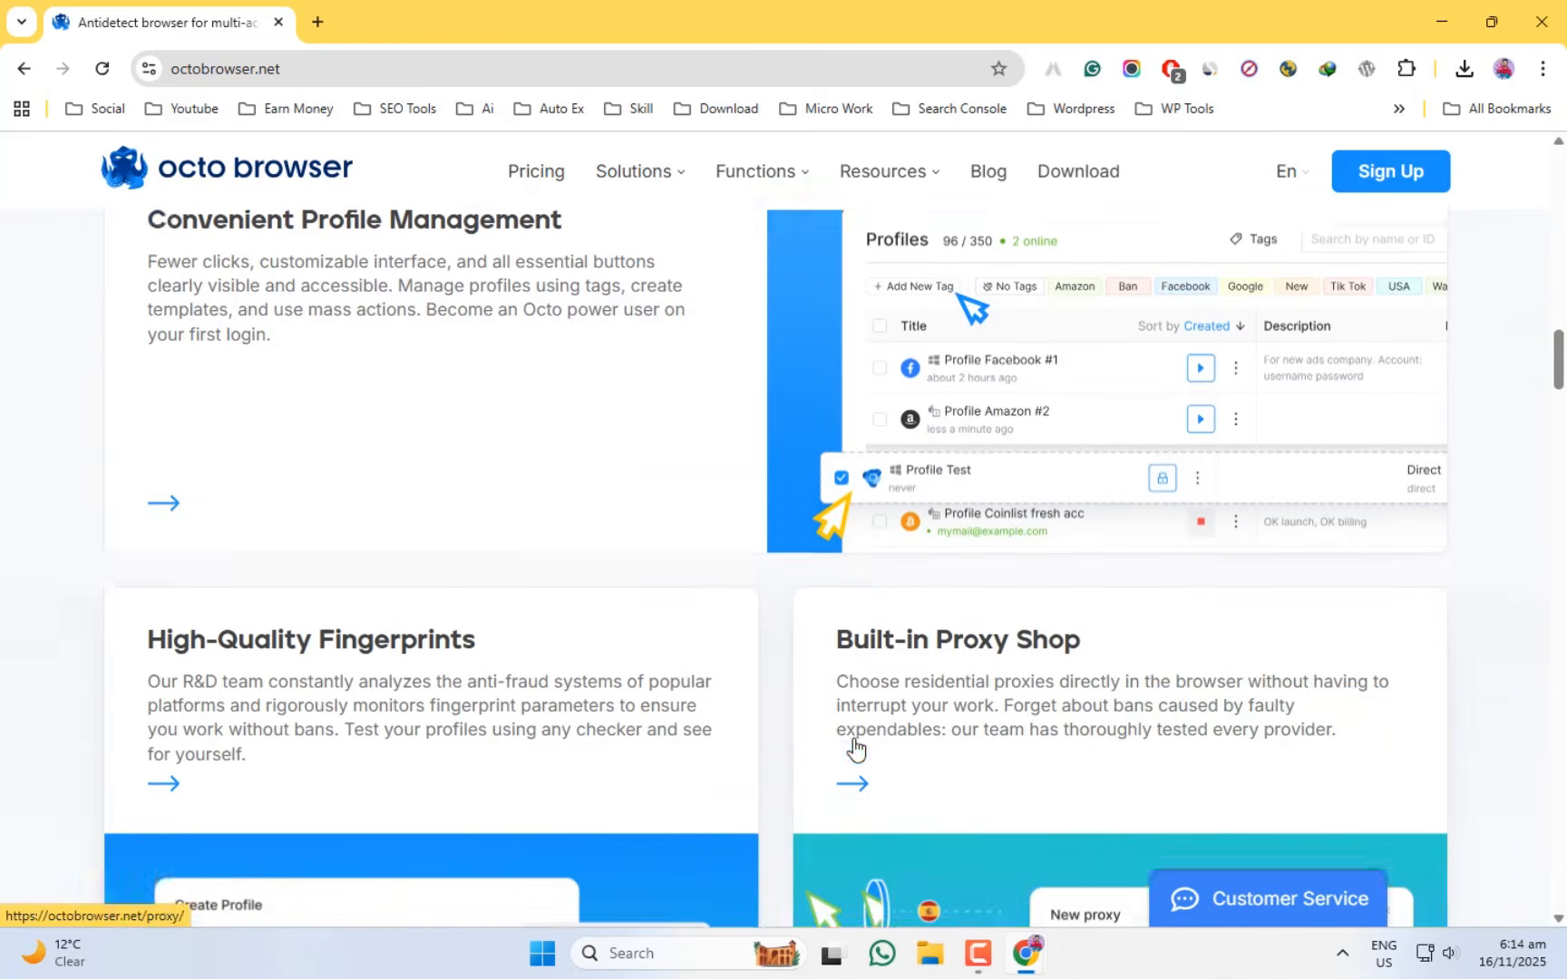
scroll(852, 749, up, 7)
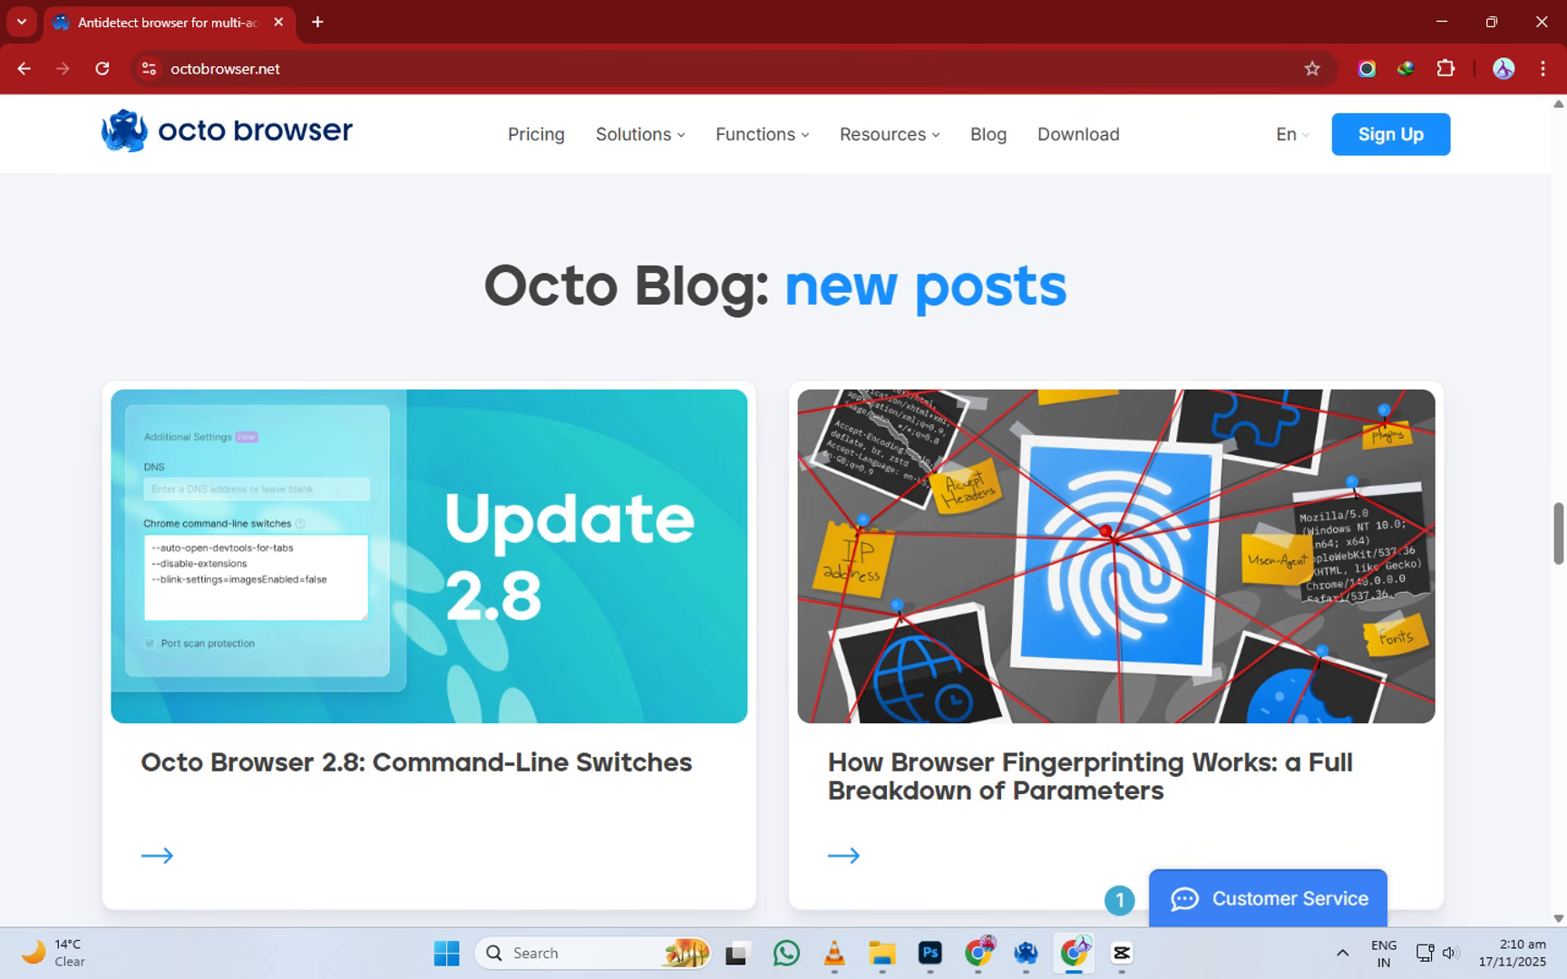
scroll(783, 544, down, 7)
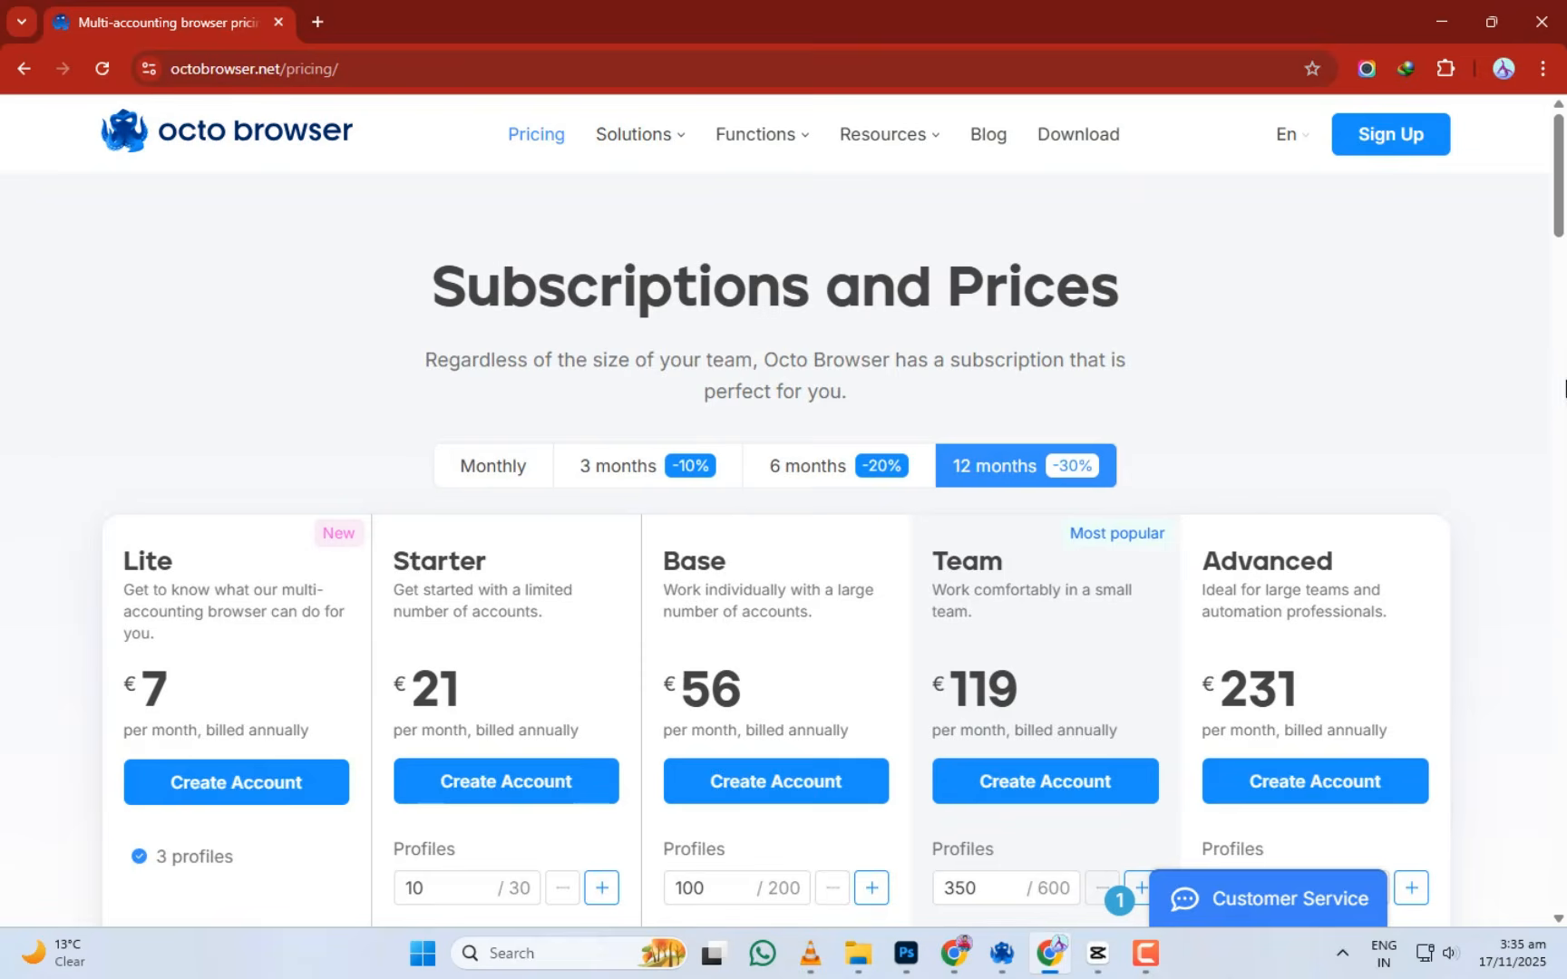
scroll(1522, 417, down, 8)
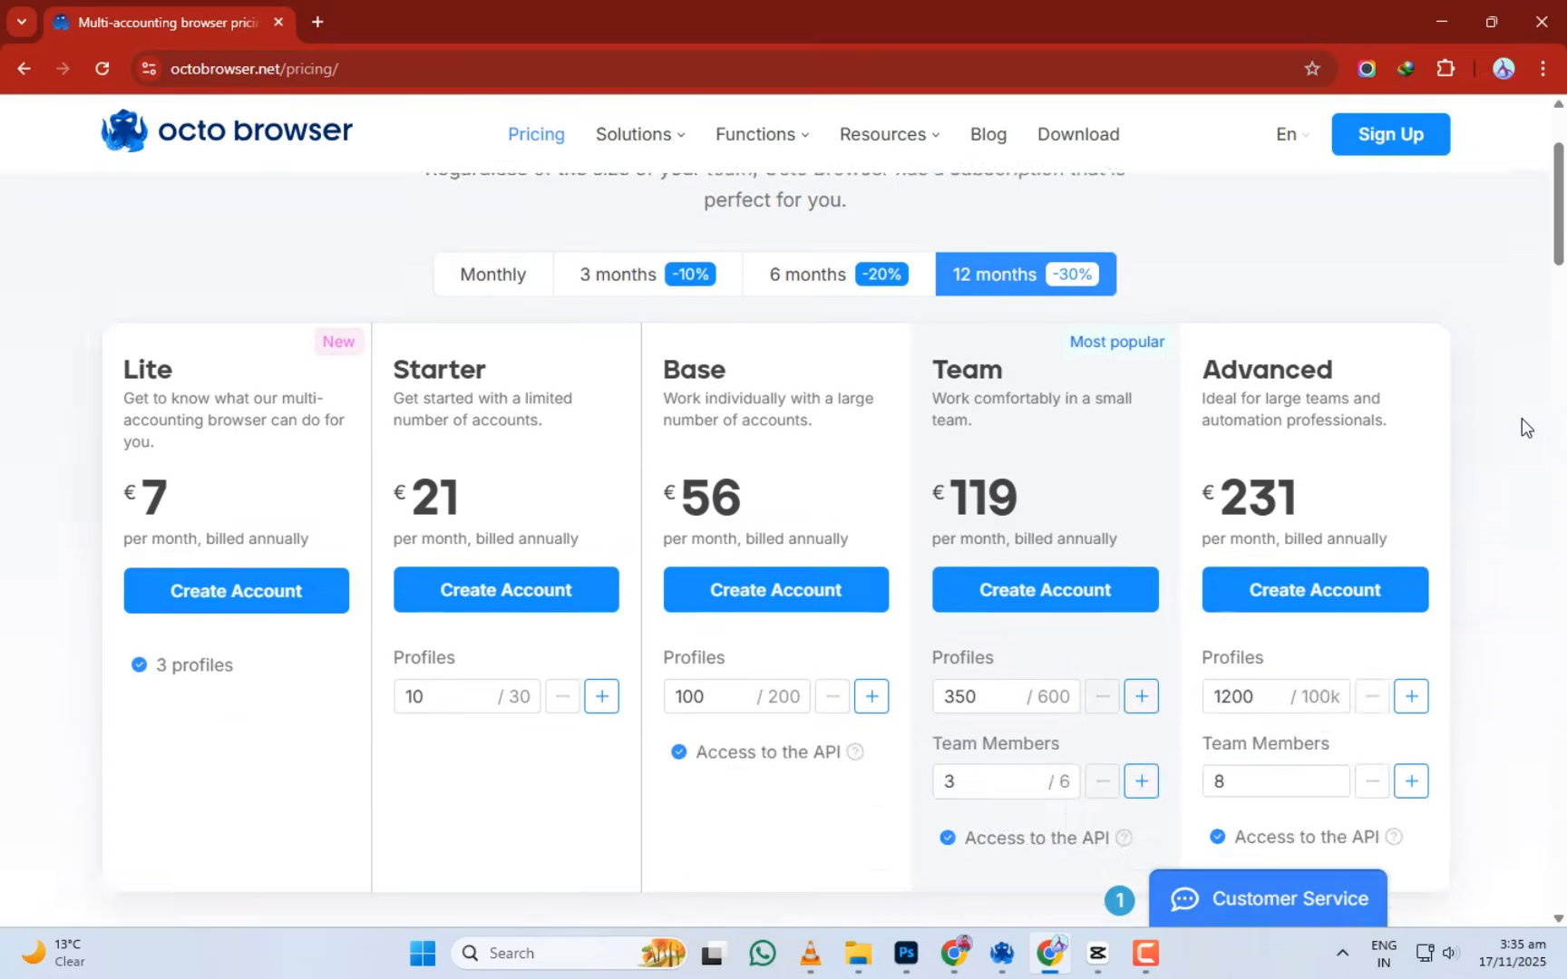
scroll(1522, 417, down, 8)
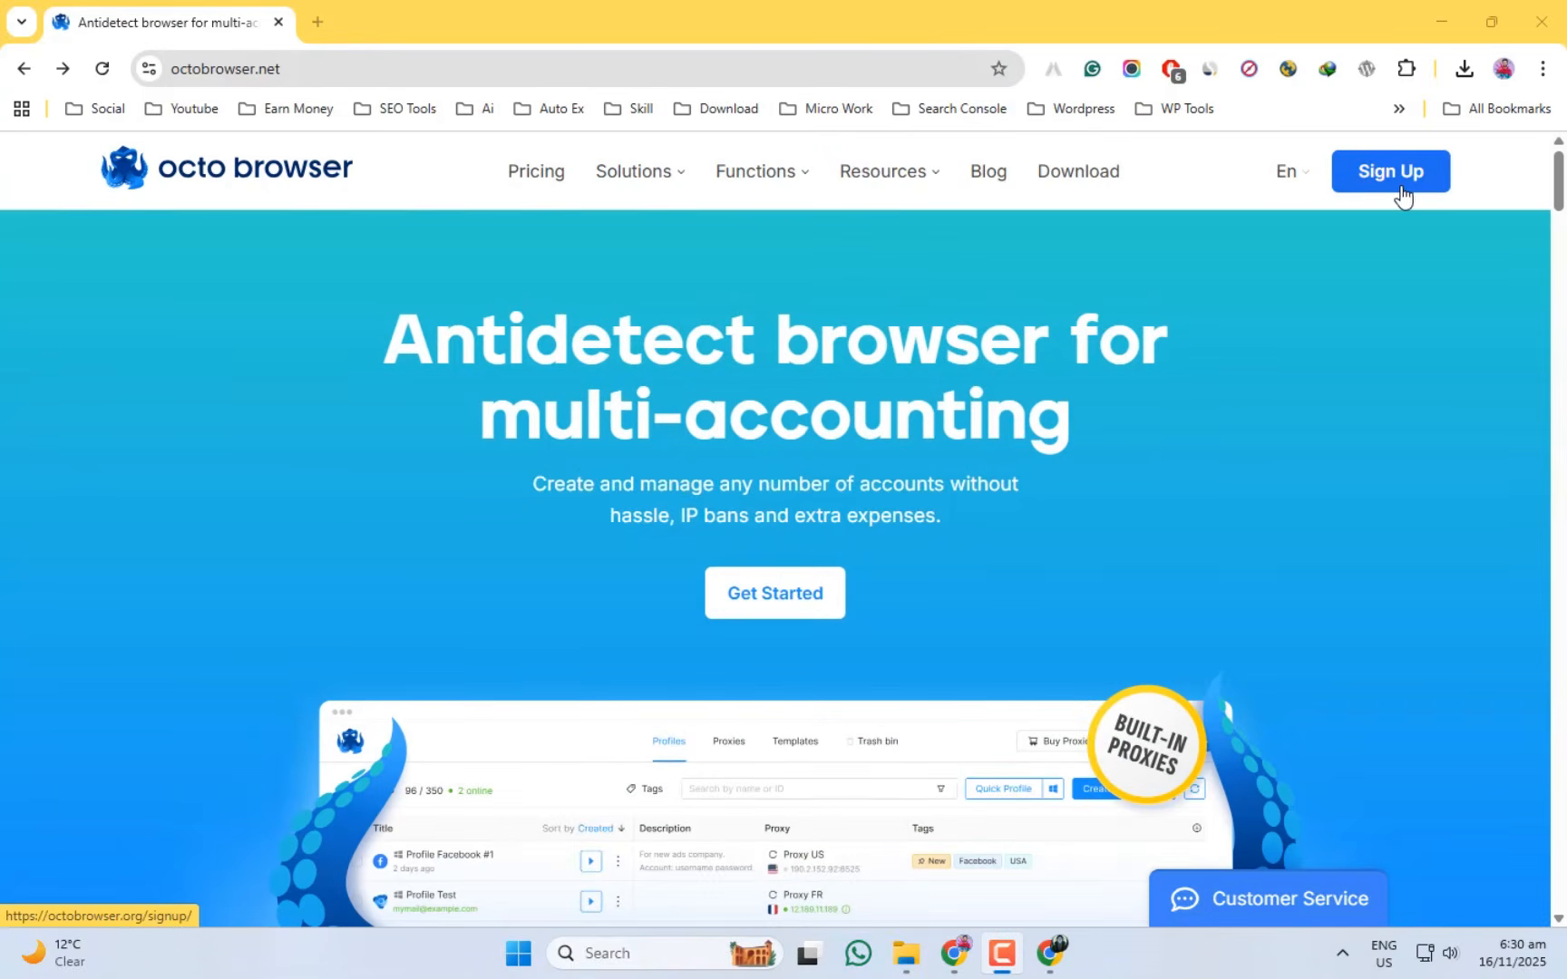
Open the Octo Browser registration form and enter the account email and password.
click(811, 599)
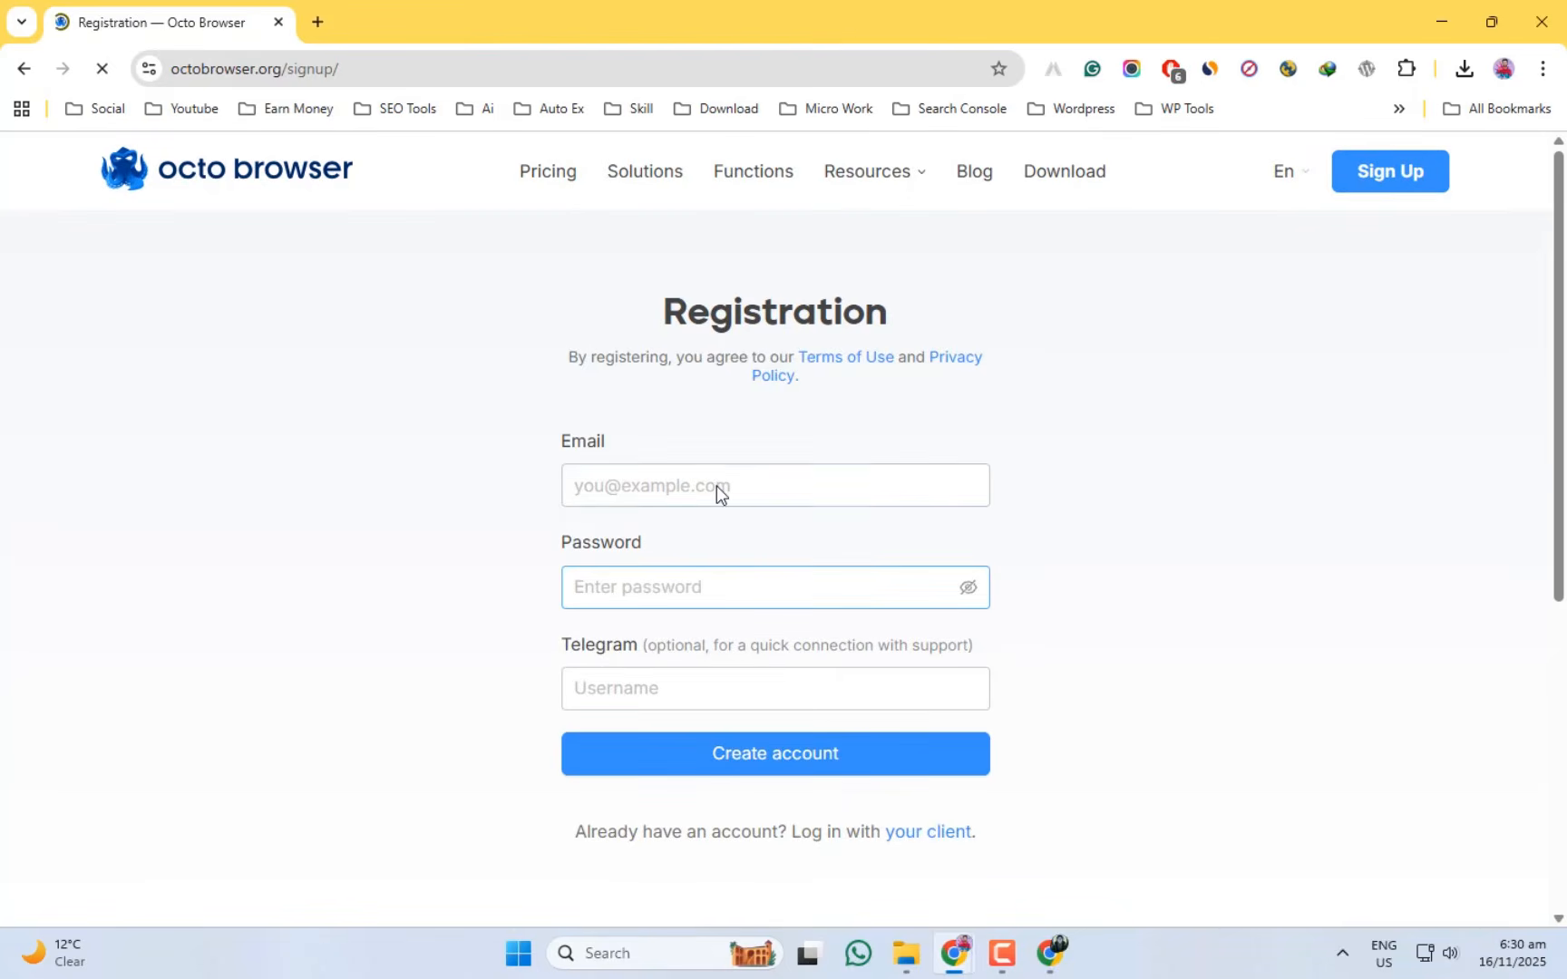
click(717, 485)
key(ctrl+v)
click(724, 585)
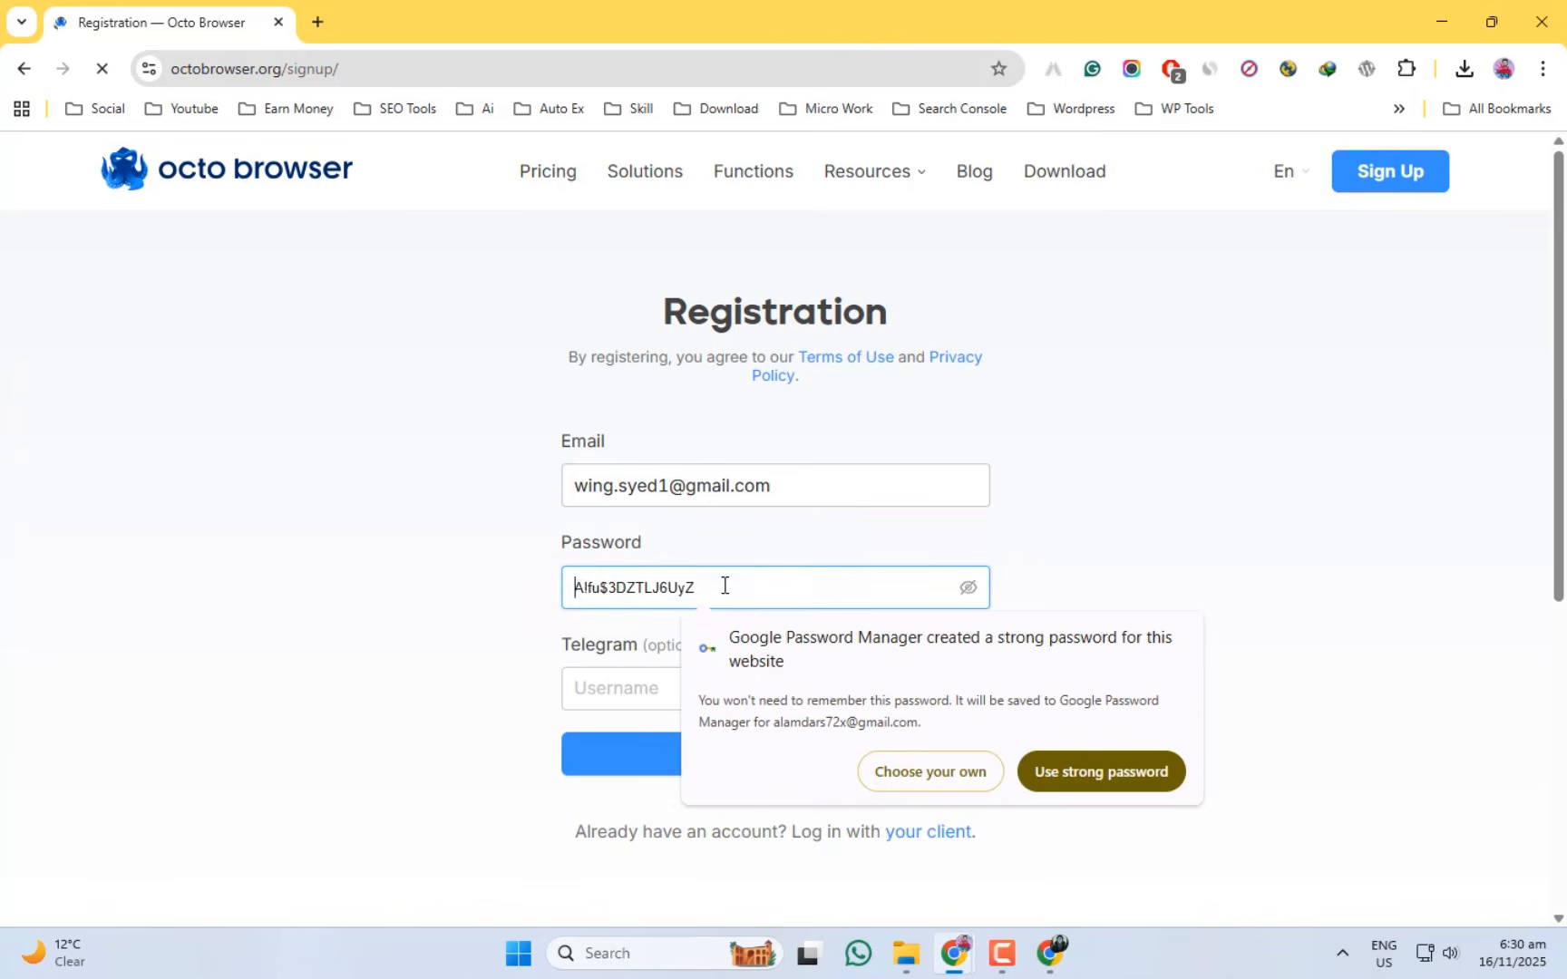
text(•••••••••)
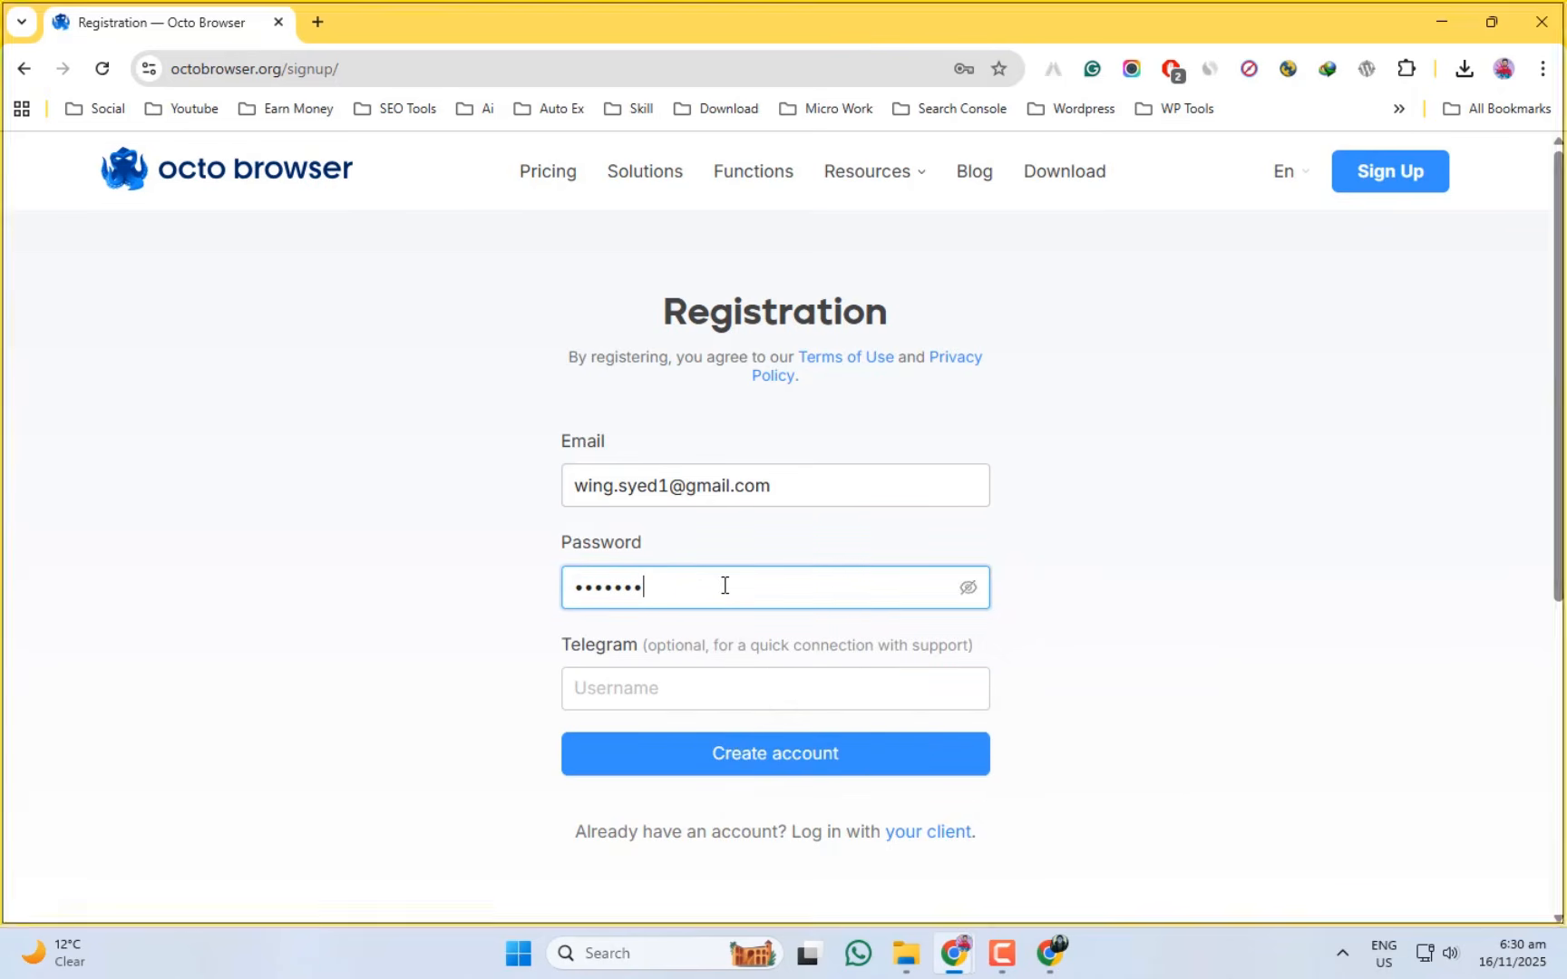
text(•••)
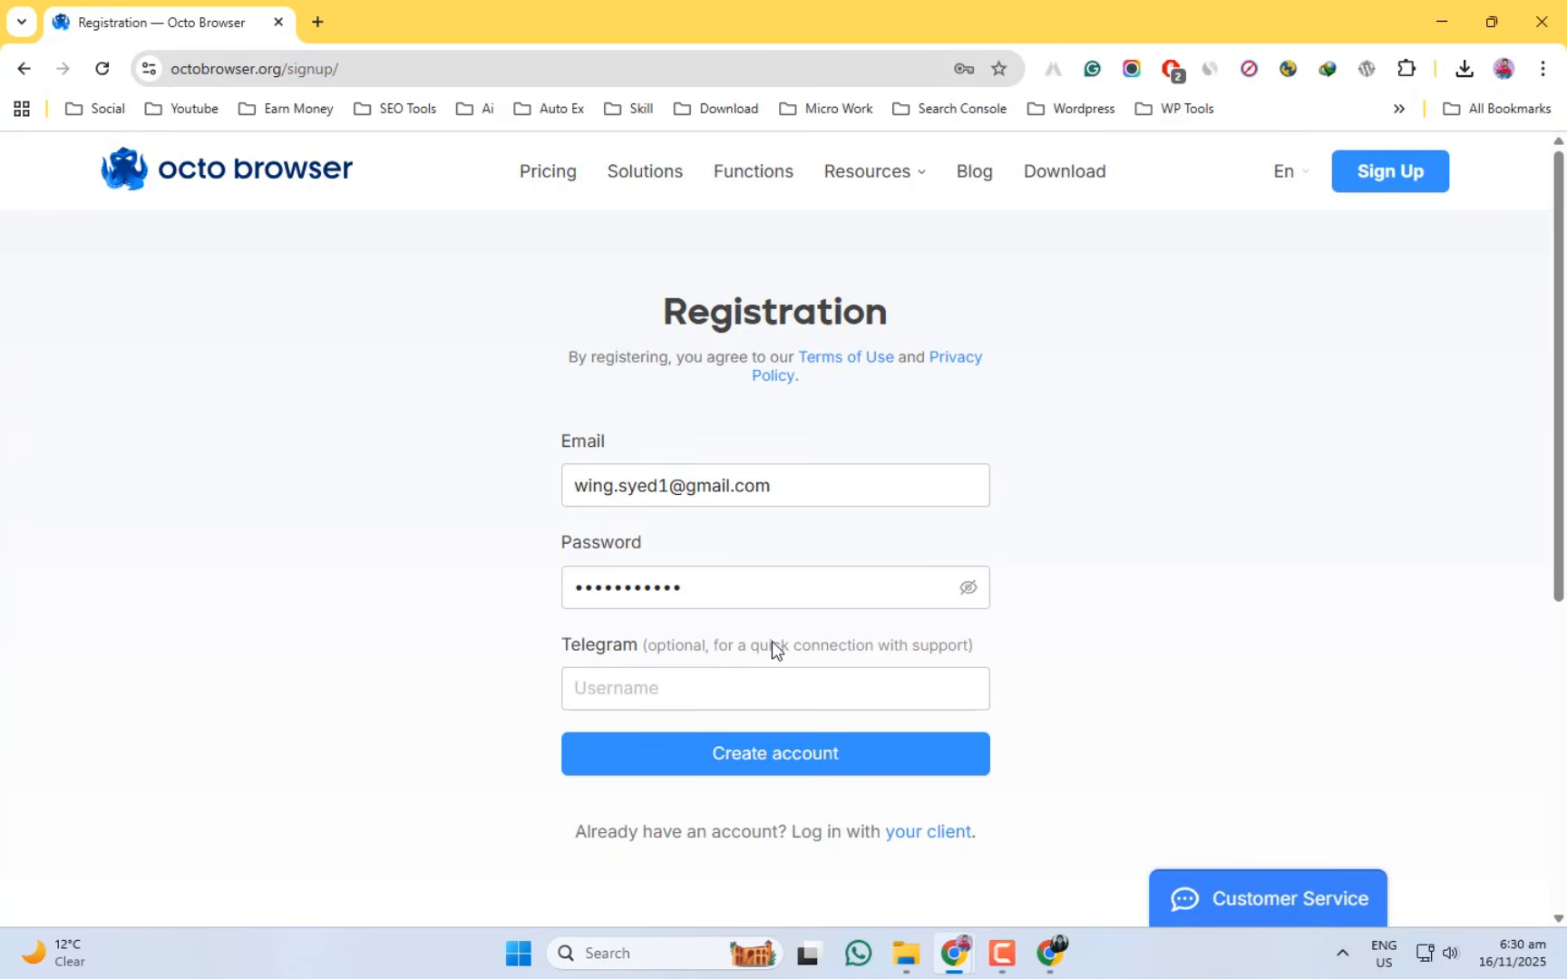
Submit the registration with the Telegram username left blank and dismiss the saved-passwords warning.
click(697, 682)
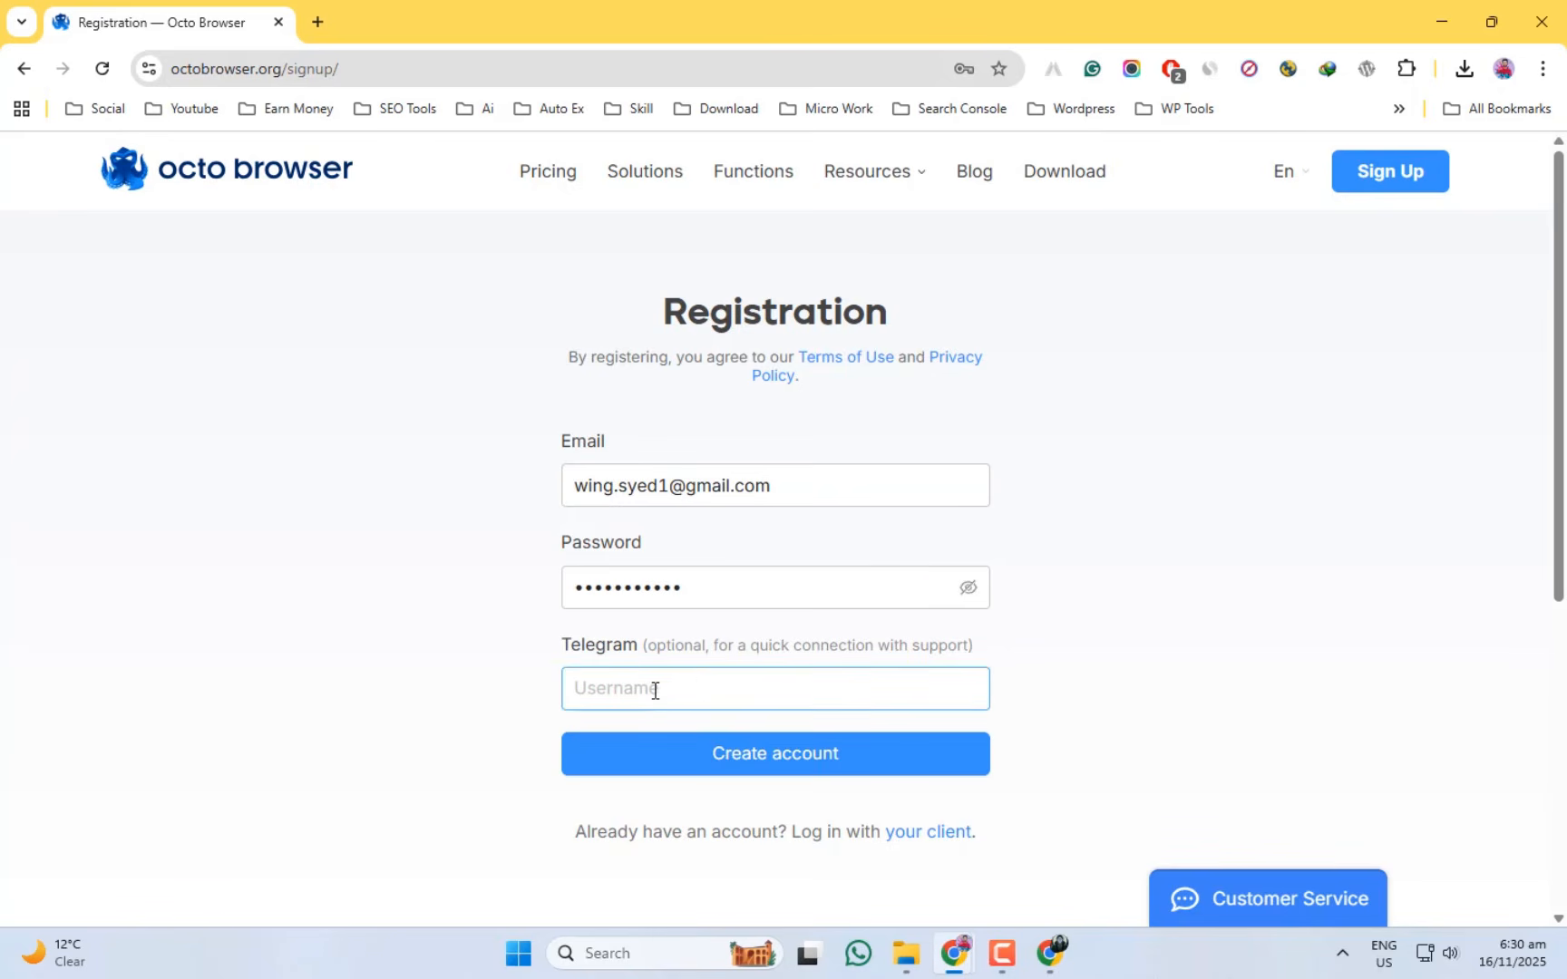
click(680, 647)
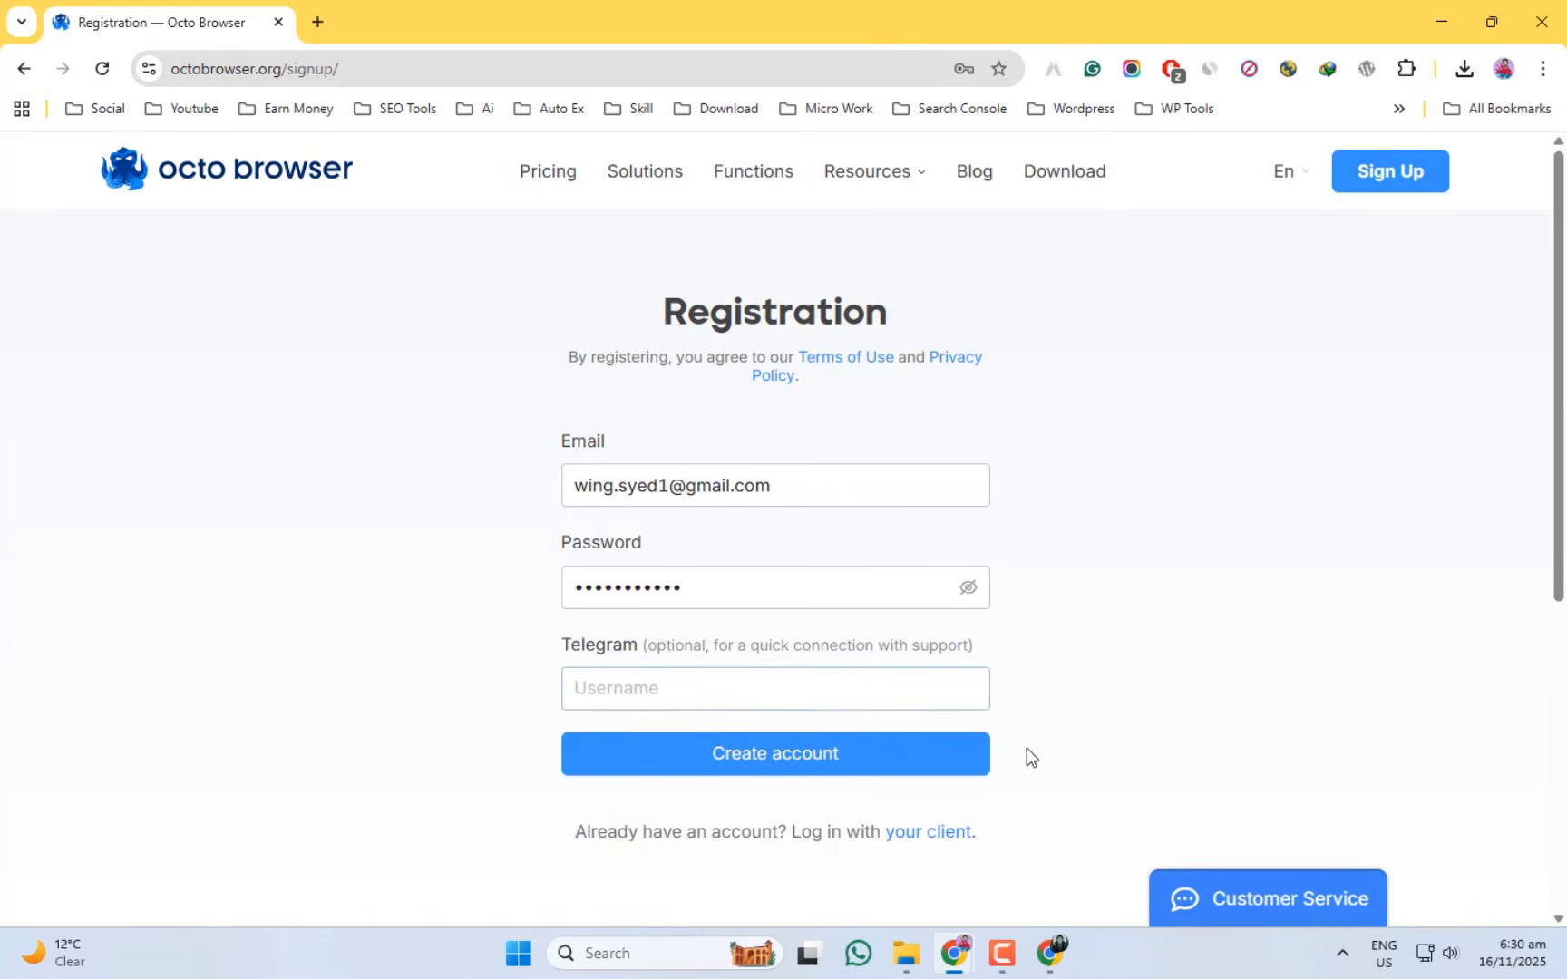
click(767, 760)
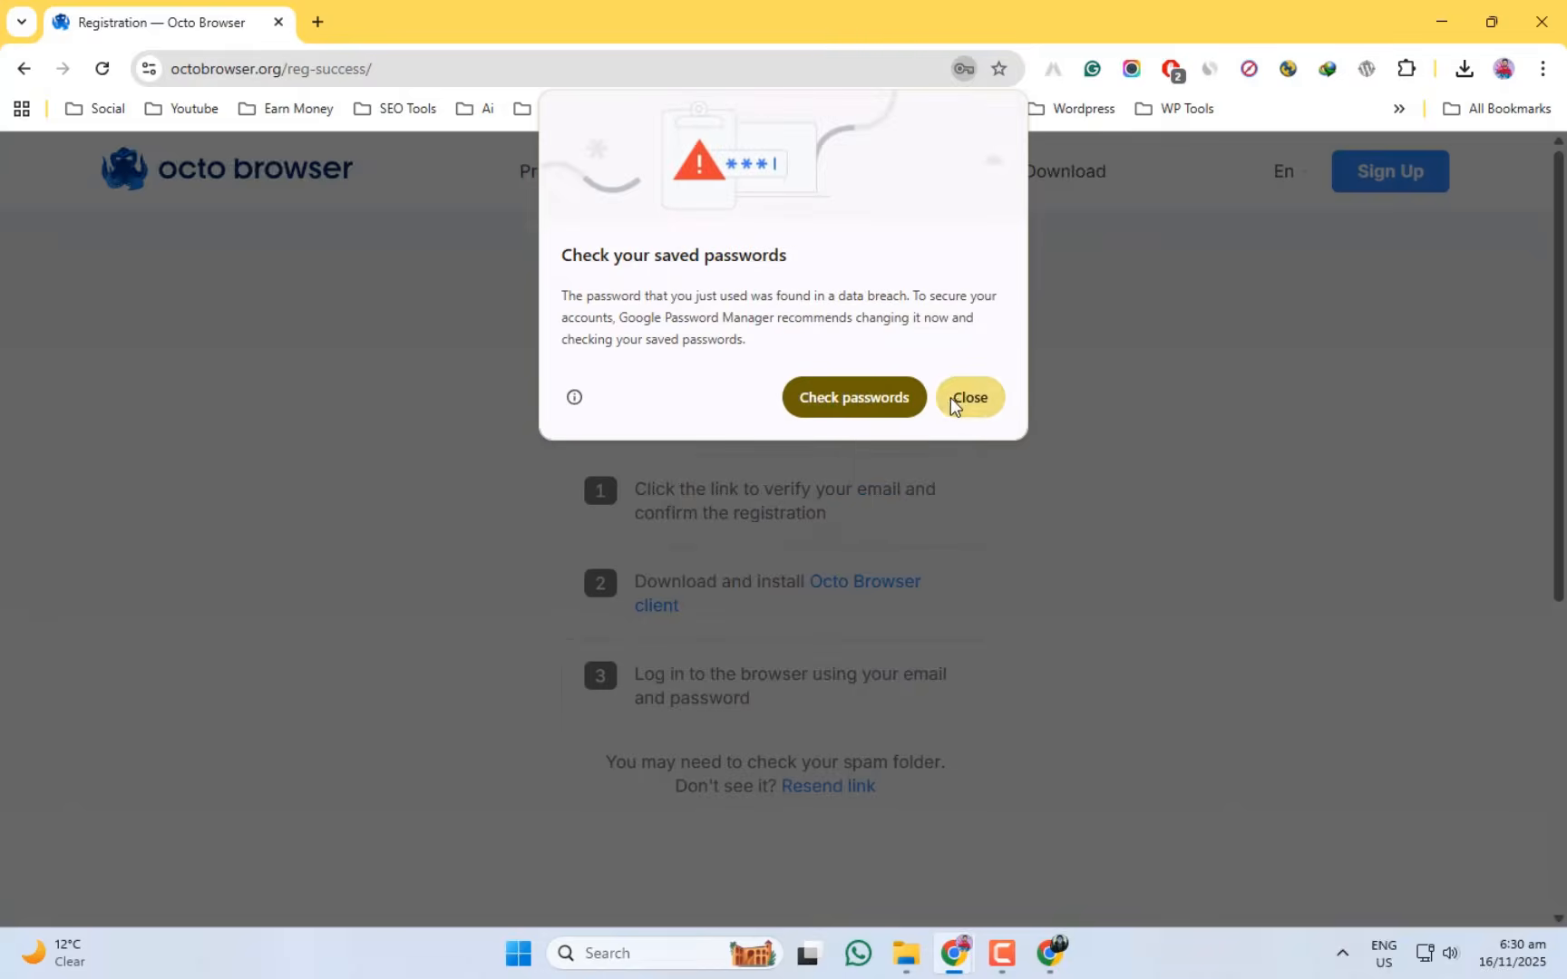
click(962, 396)
click(965, 405)
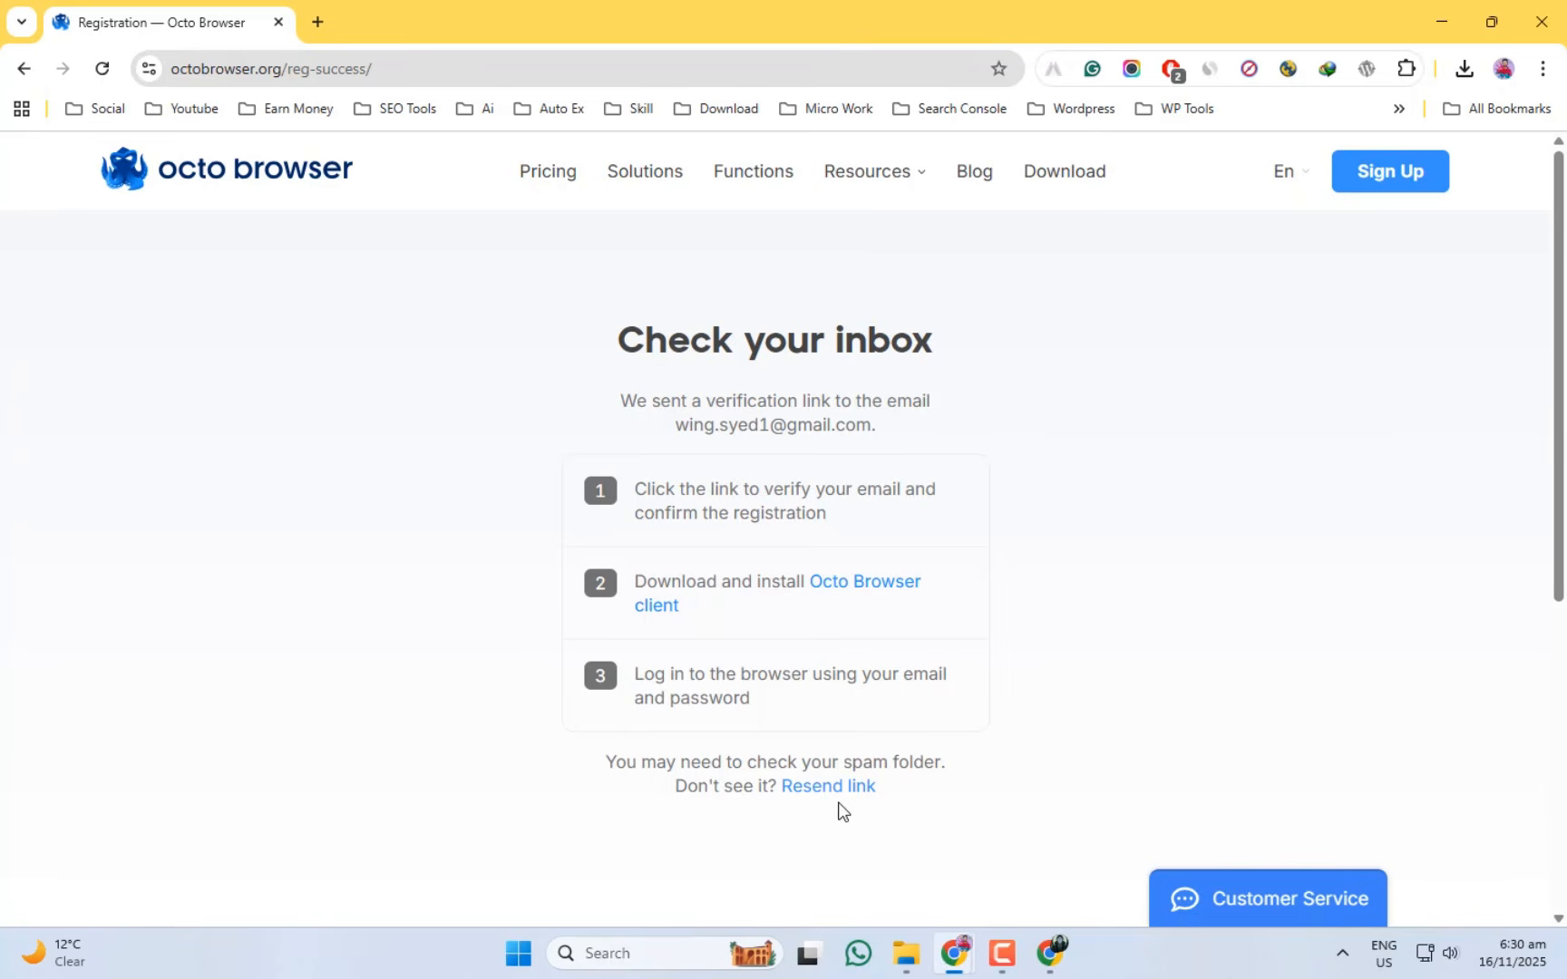
Switch to Gmail, open Octo Browser's "[Registration] Complete Activation" message in Spam, and follow its activation link.
key(alt+Tab)
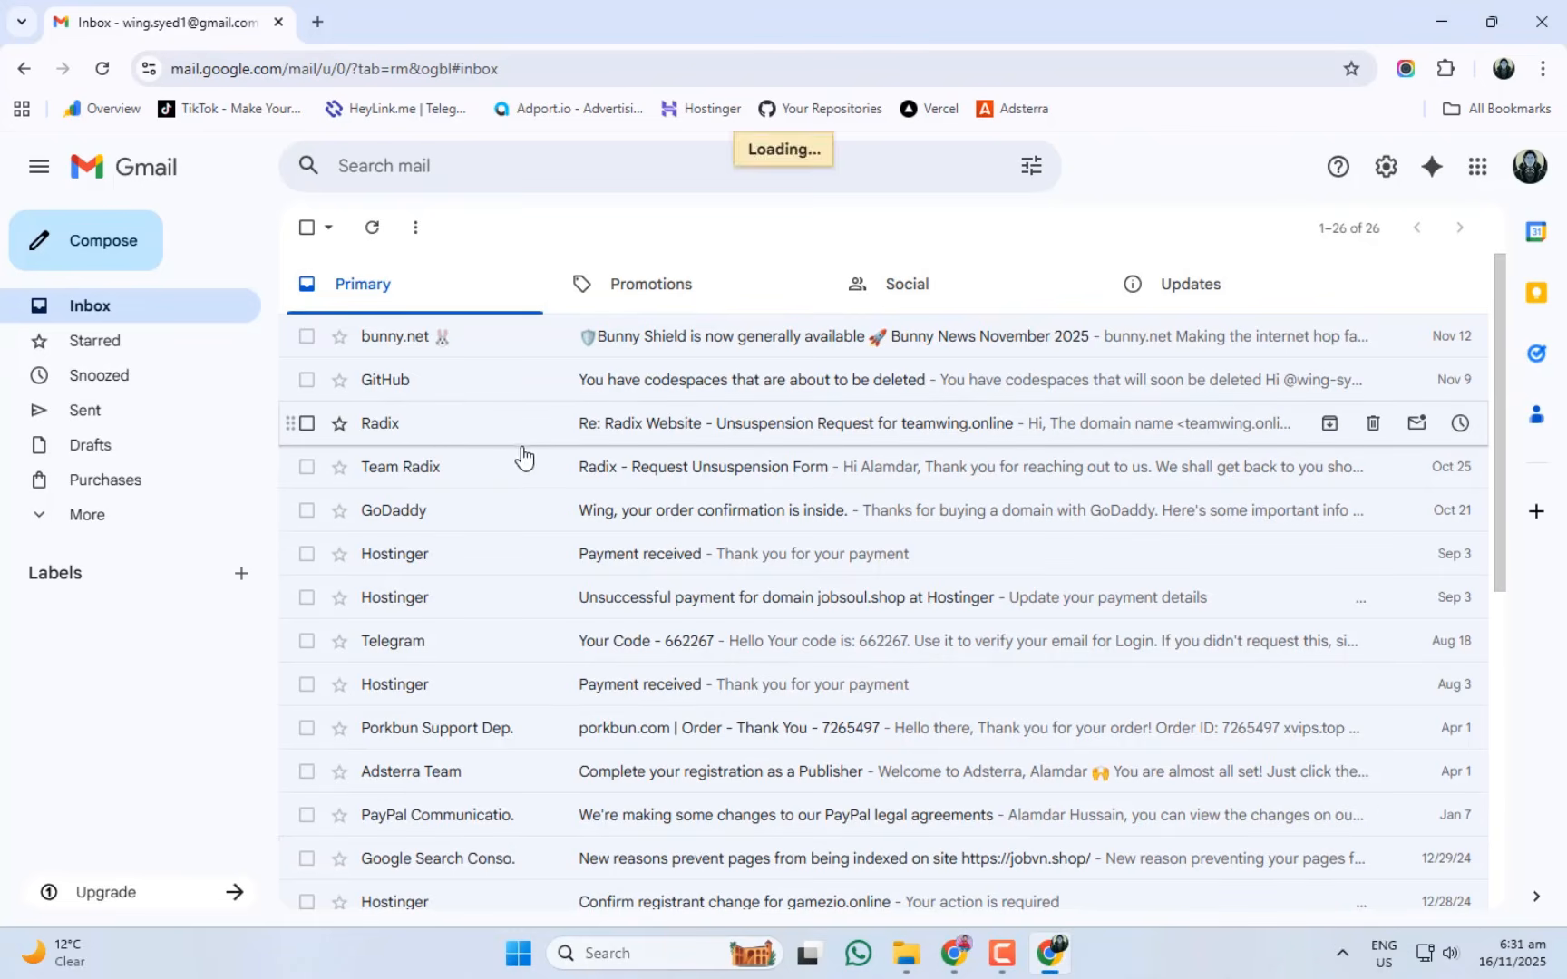
click(124, 516)
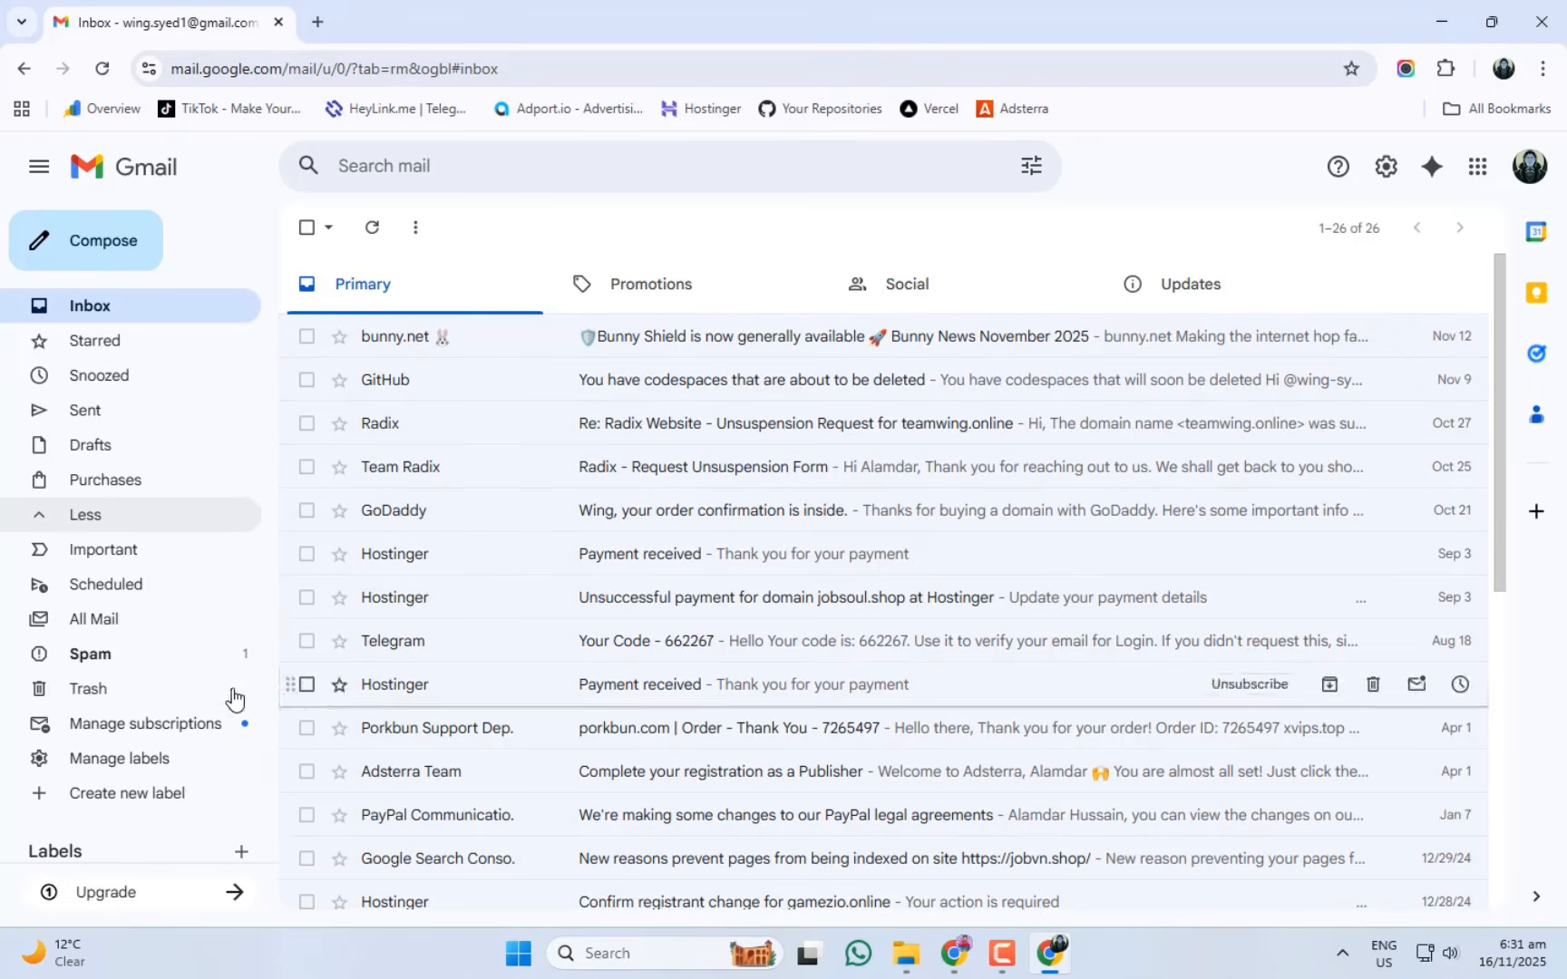
click(137, 666)
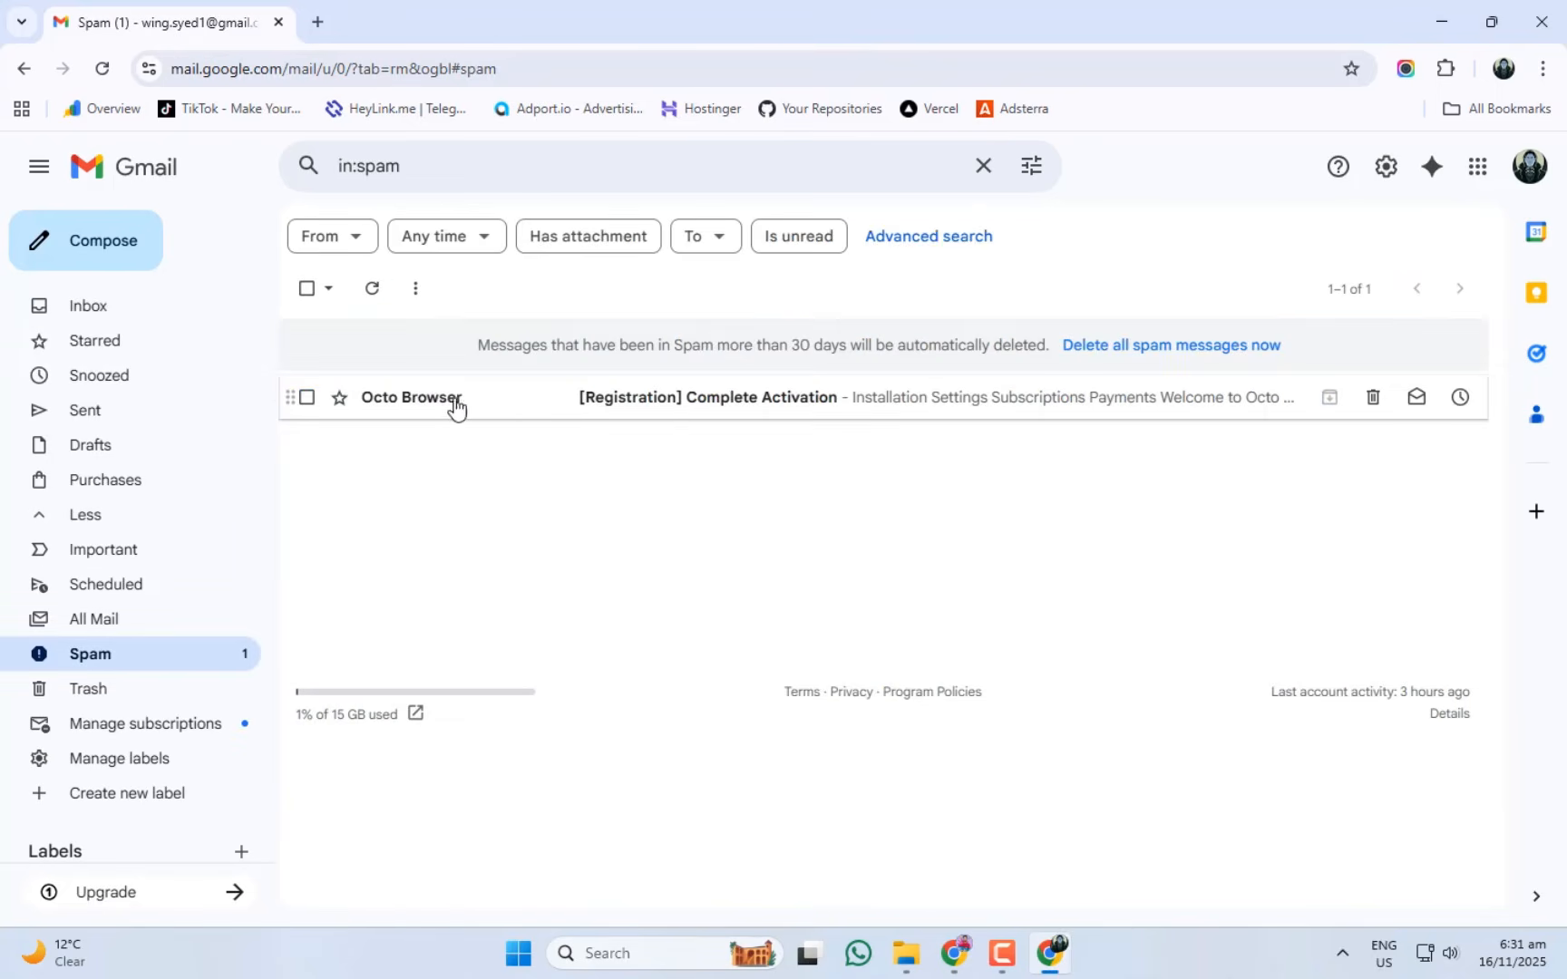
click(517, 413)
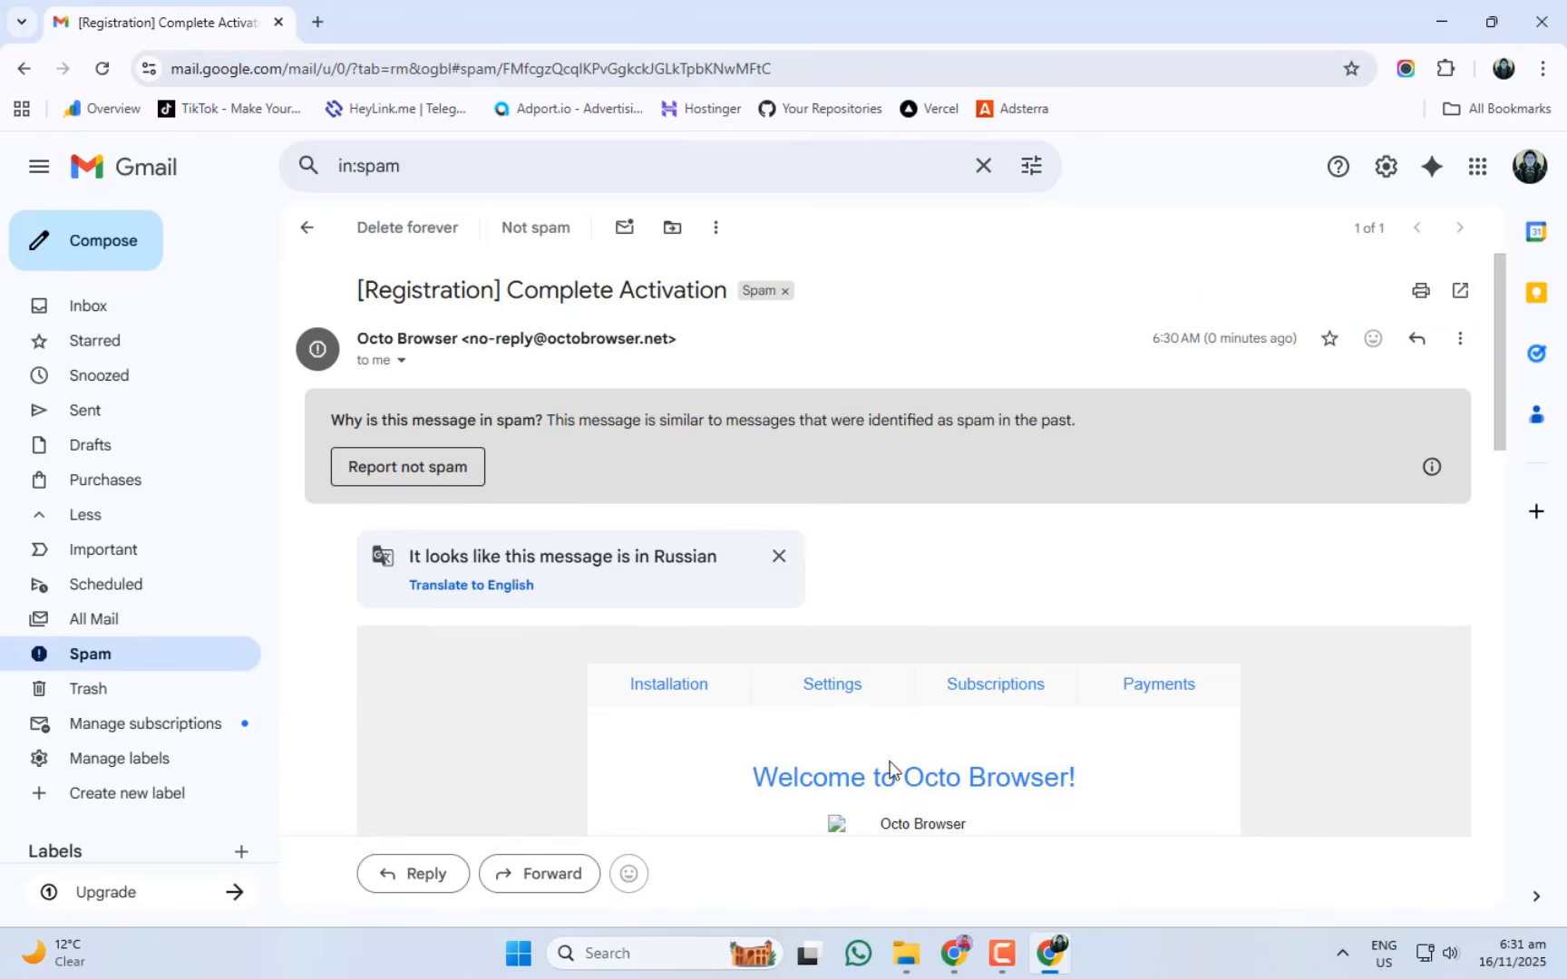
scroll(890, 777, down, 5)
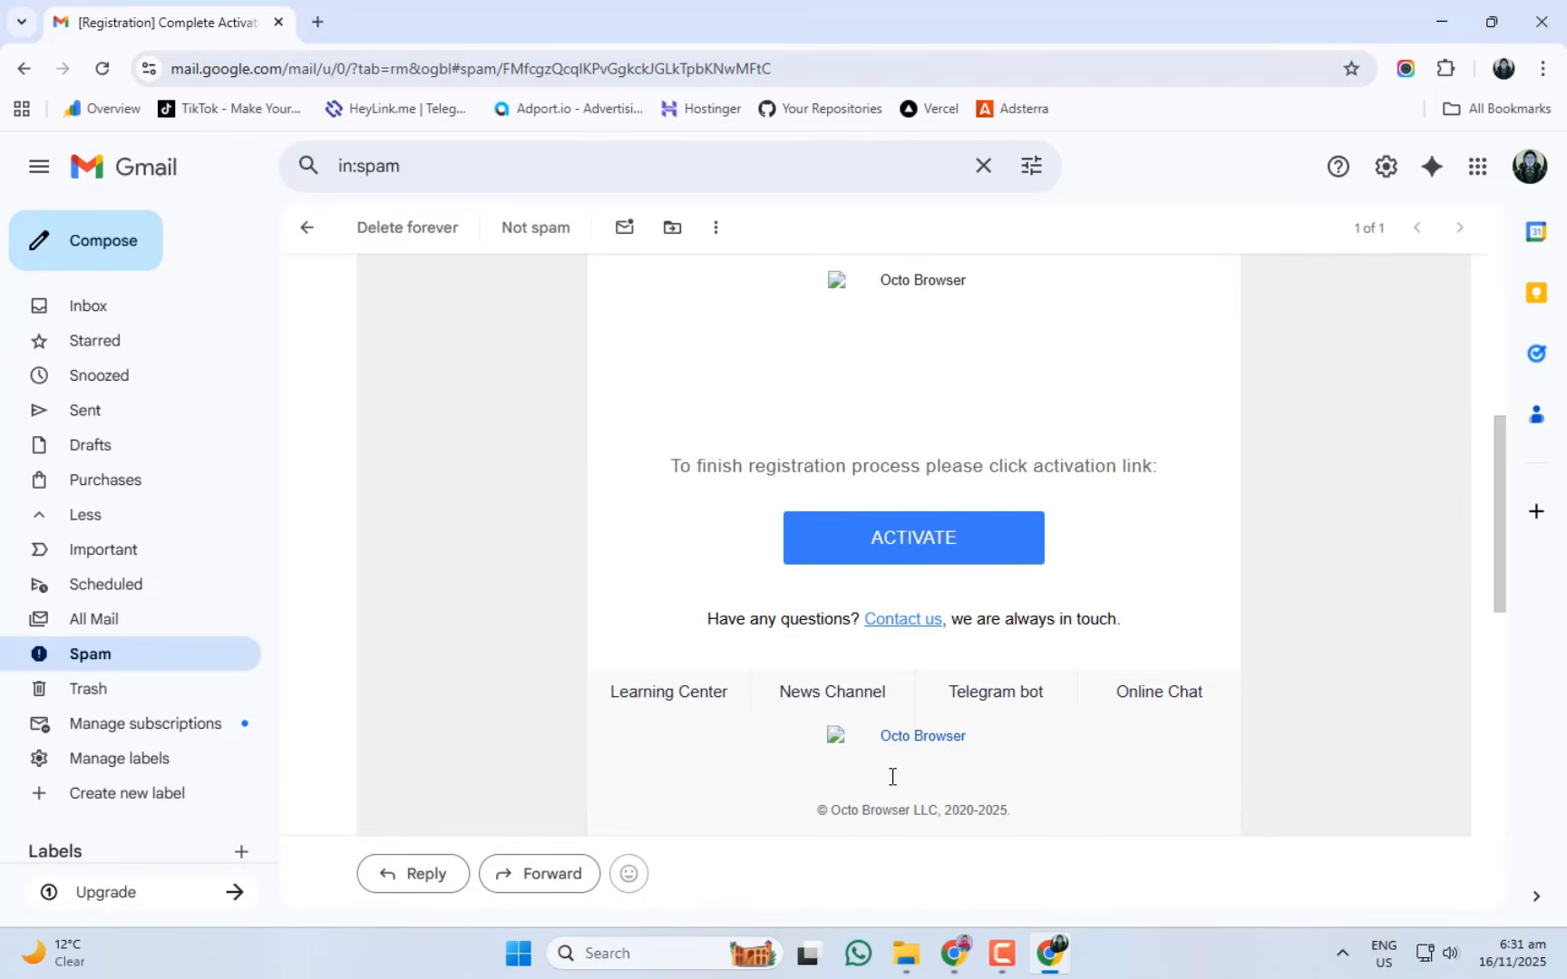
click(906, 548)
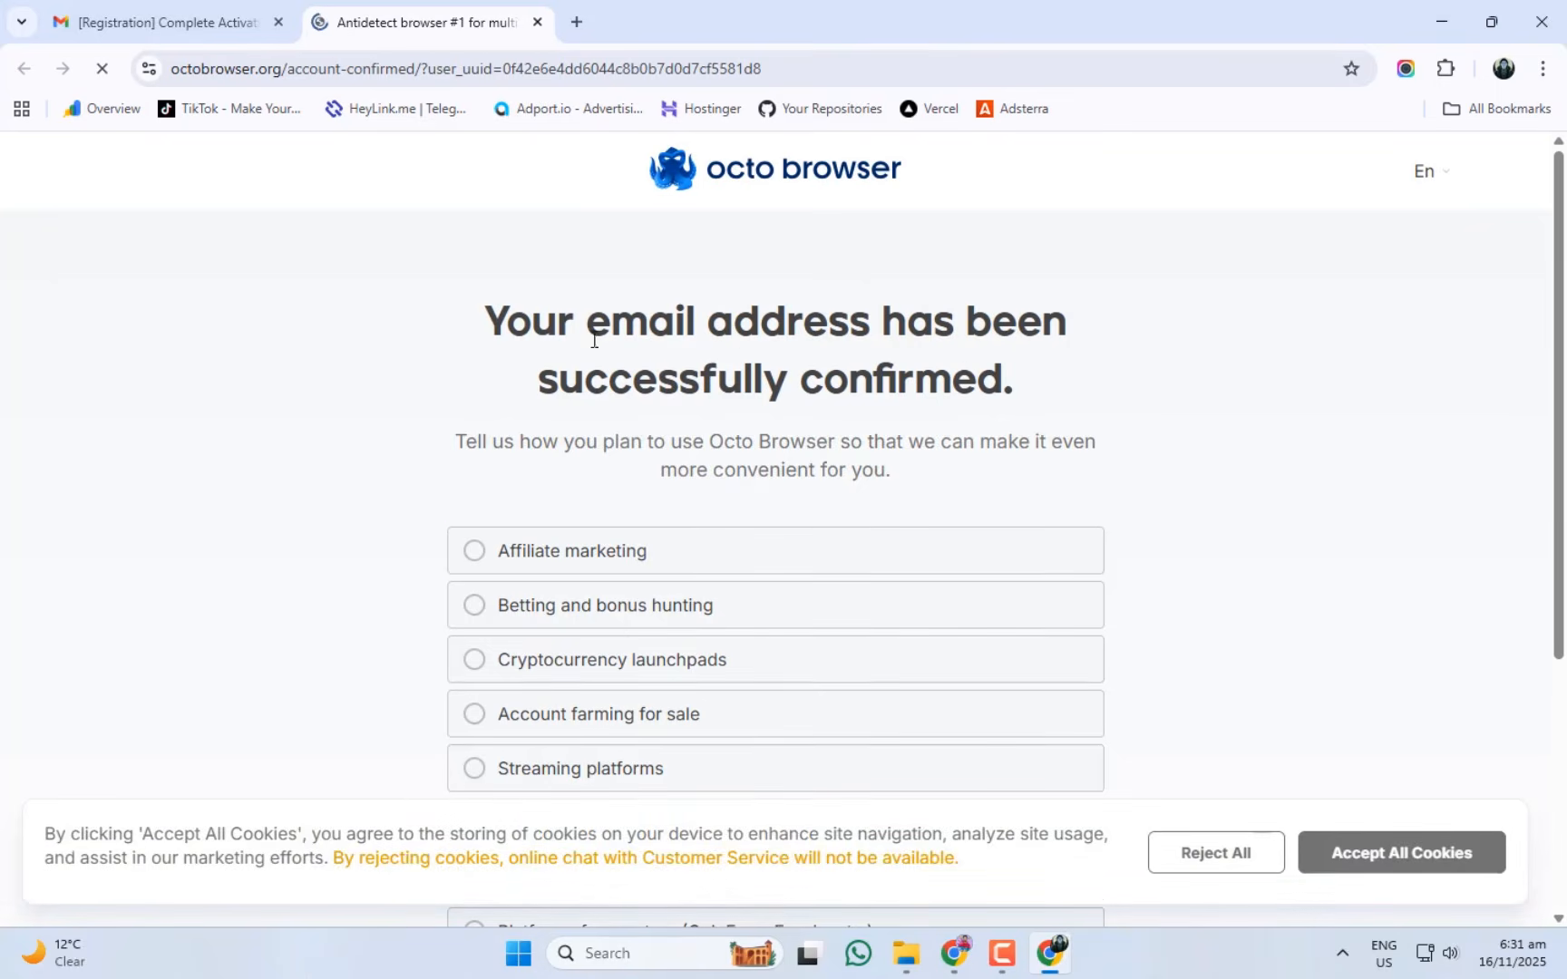
Accept all cookies, choose Other as the planned use of Octo Browser, and complete the registration.
click(1365, 852)
scroll(622, 653, down, 4)
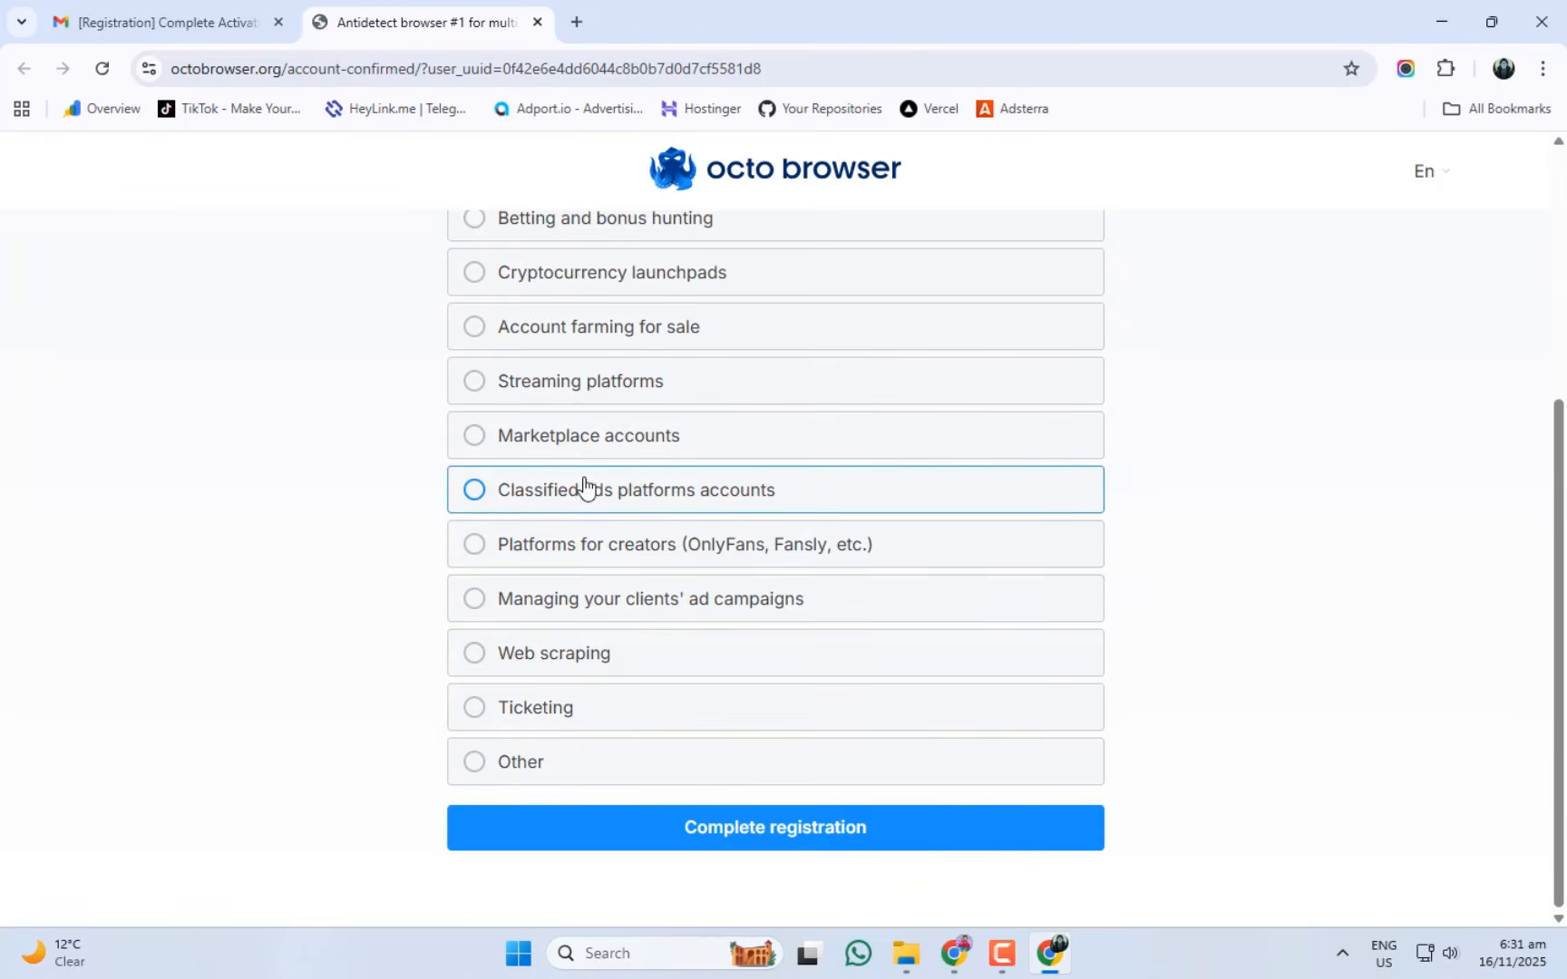
scroll(584, 494, up, 1)
click(518, 878)
scroll(700, 745, down, 1)
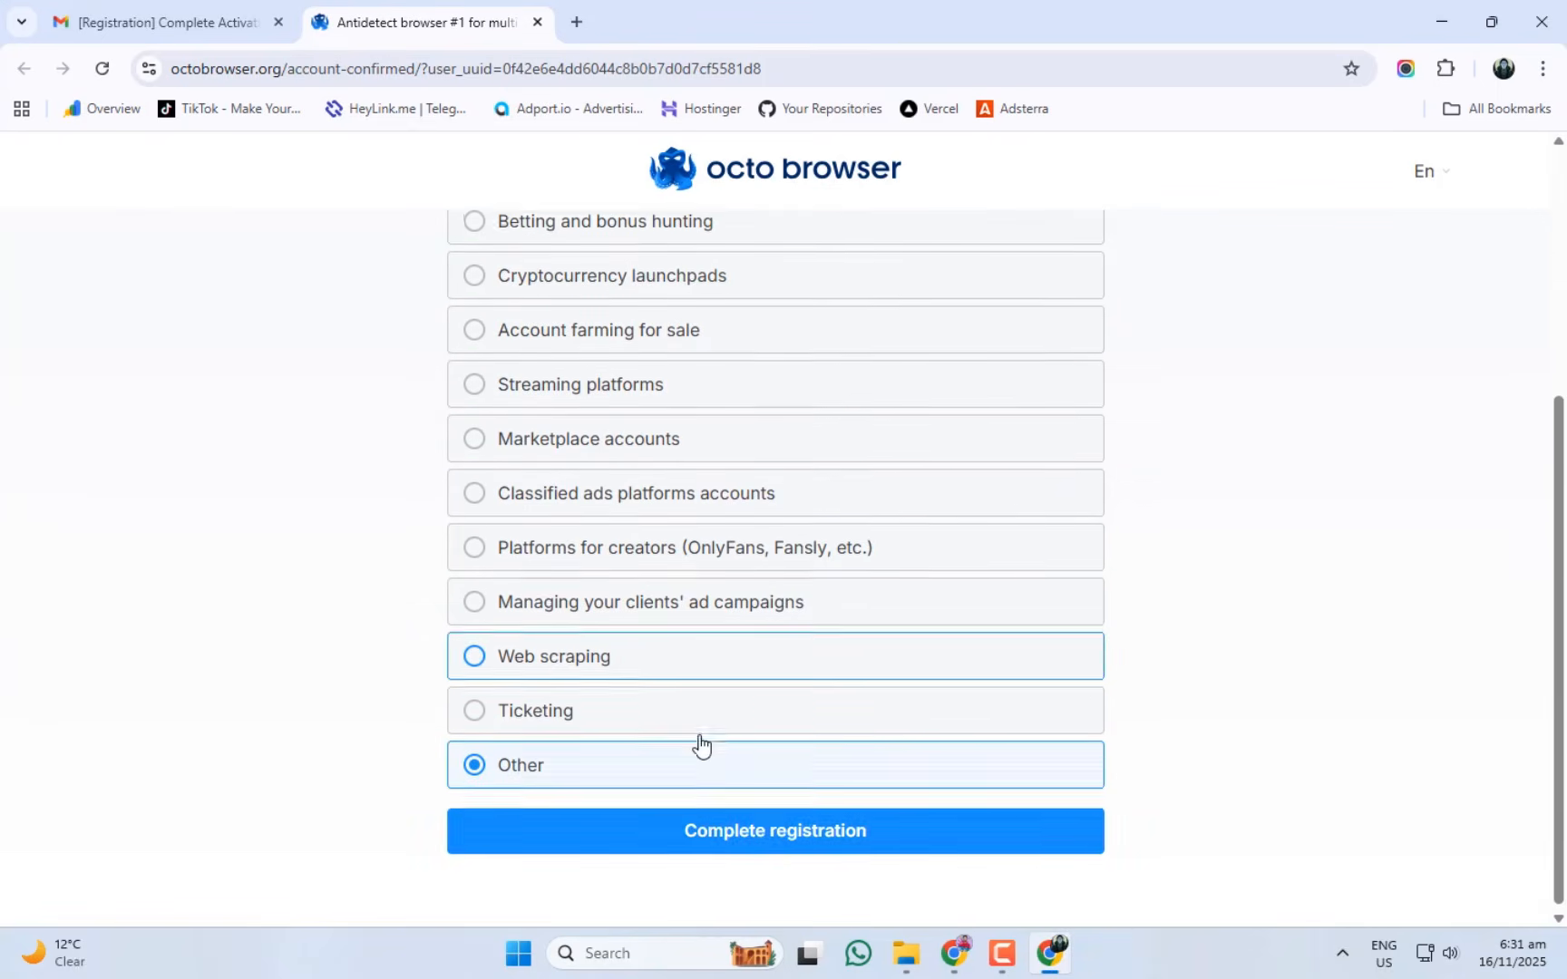
click(828, 842)
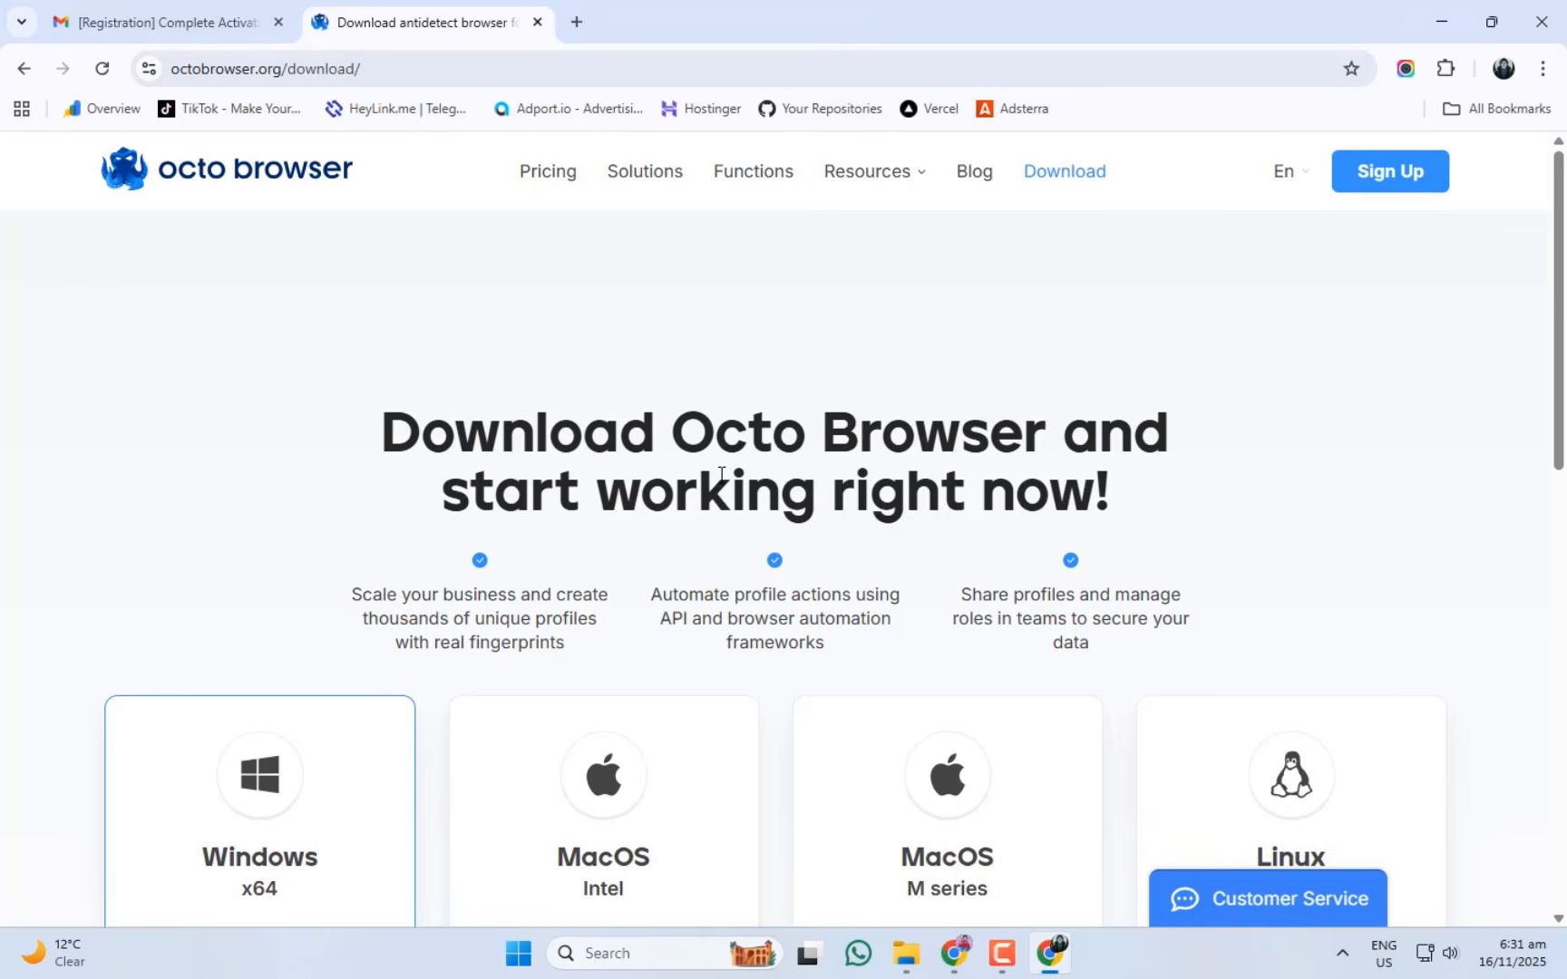
Download the Windows x64 installer of Octo Browser and show the downloaded file in its folder.
scroll(553, 549, down, 3)
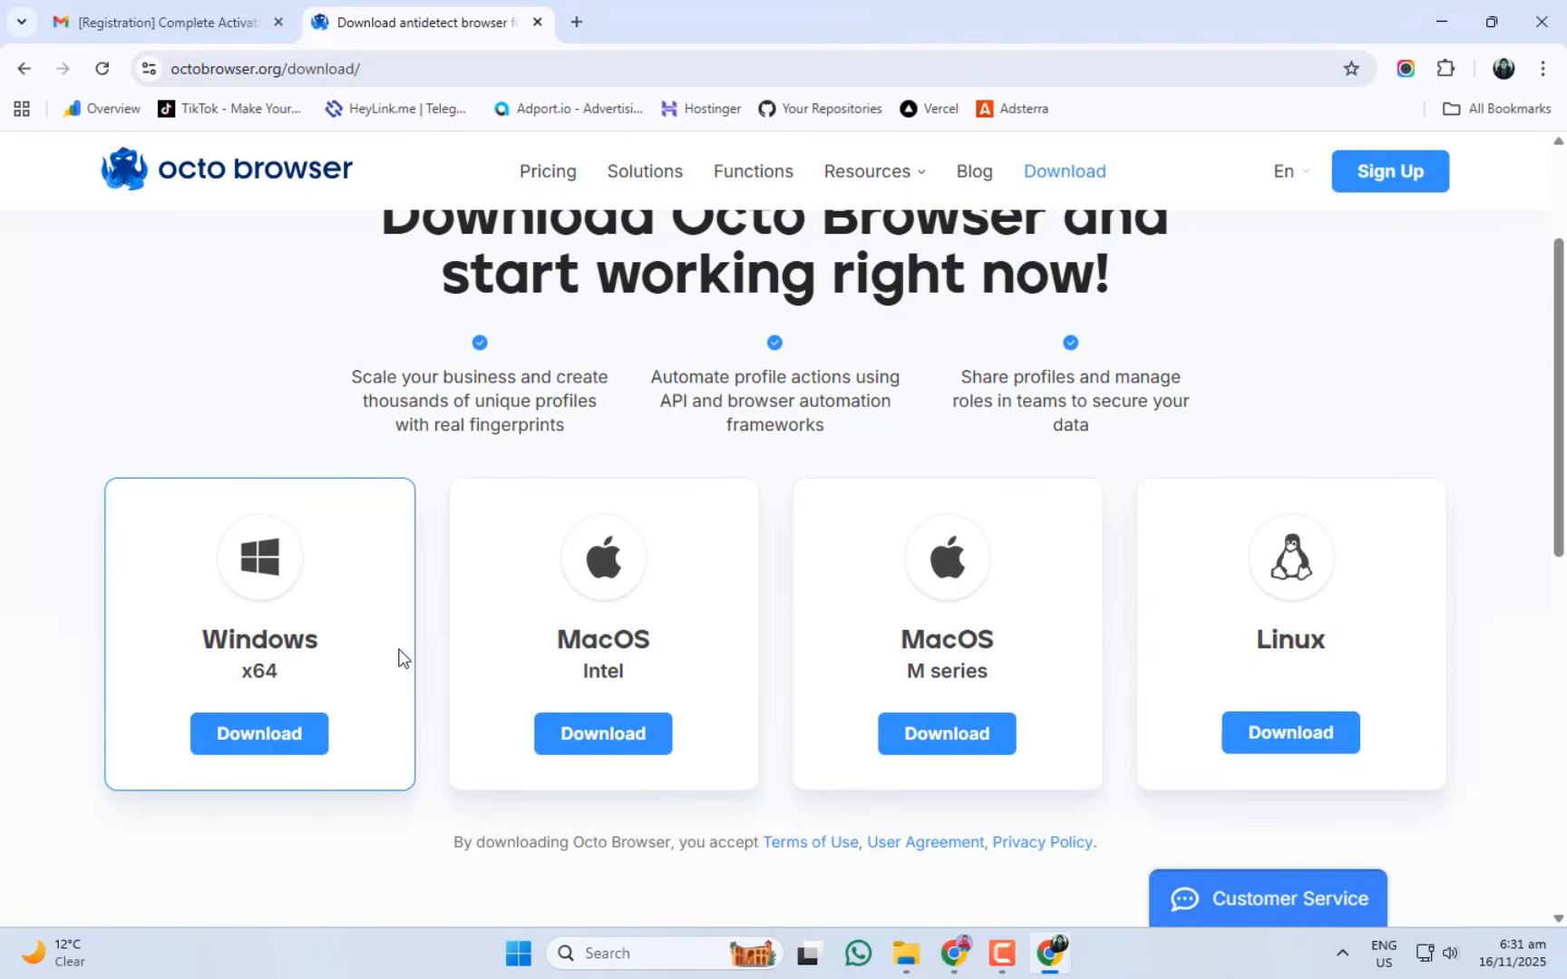
click(253, 735)
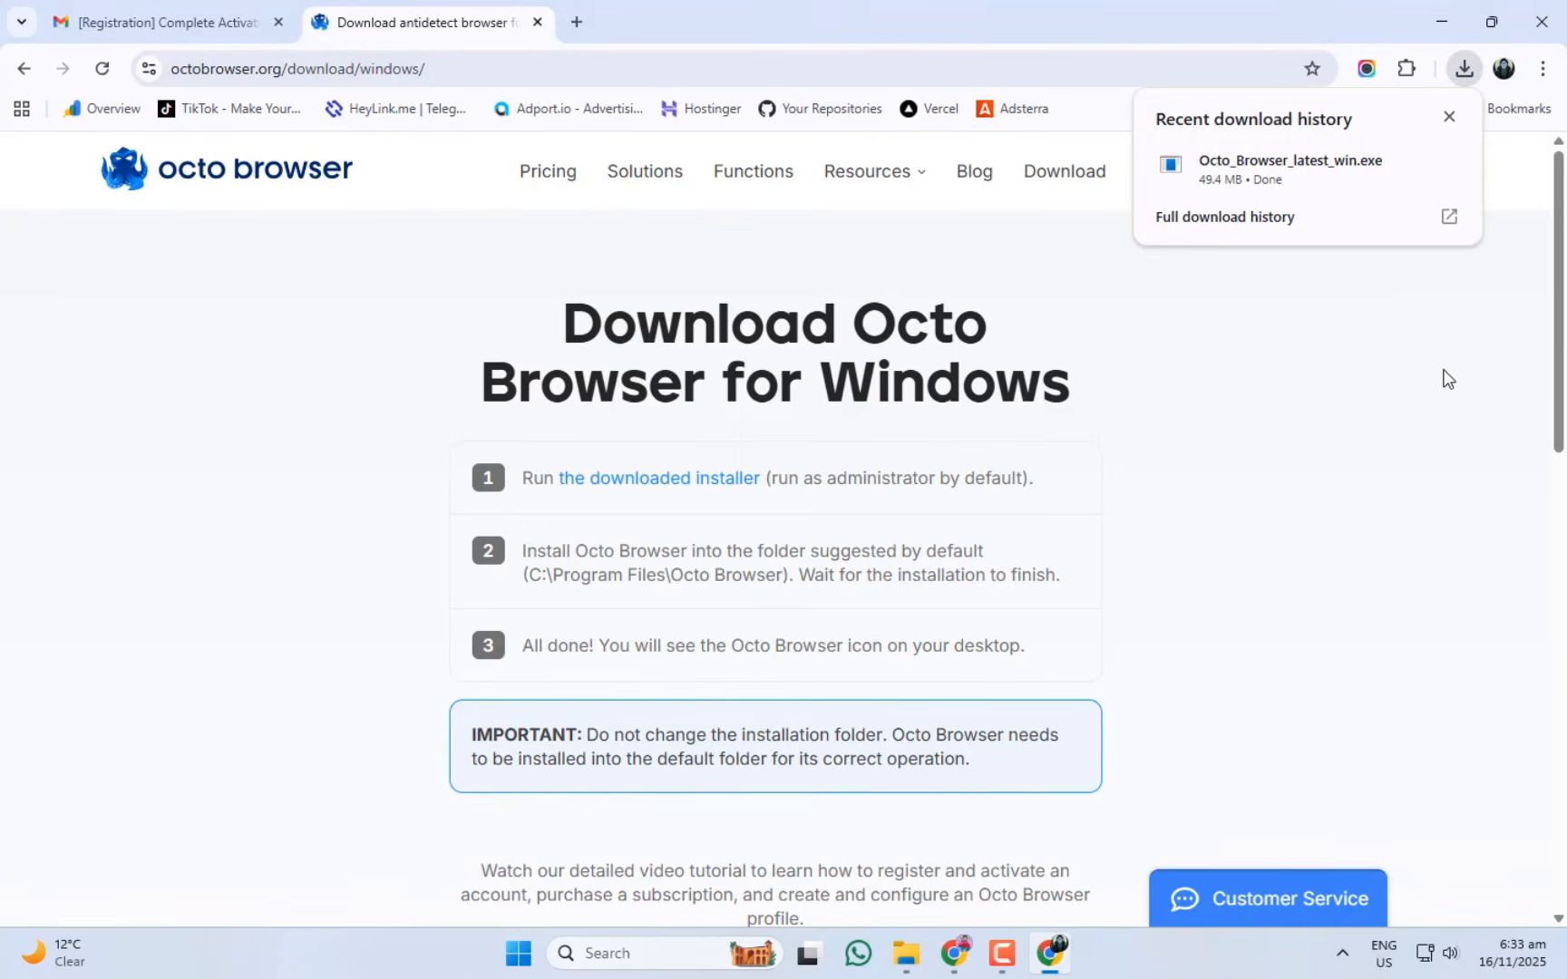
click(1445, 165)
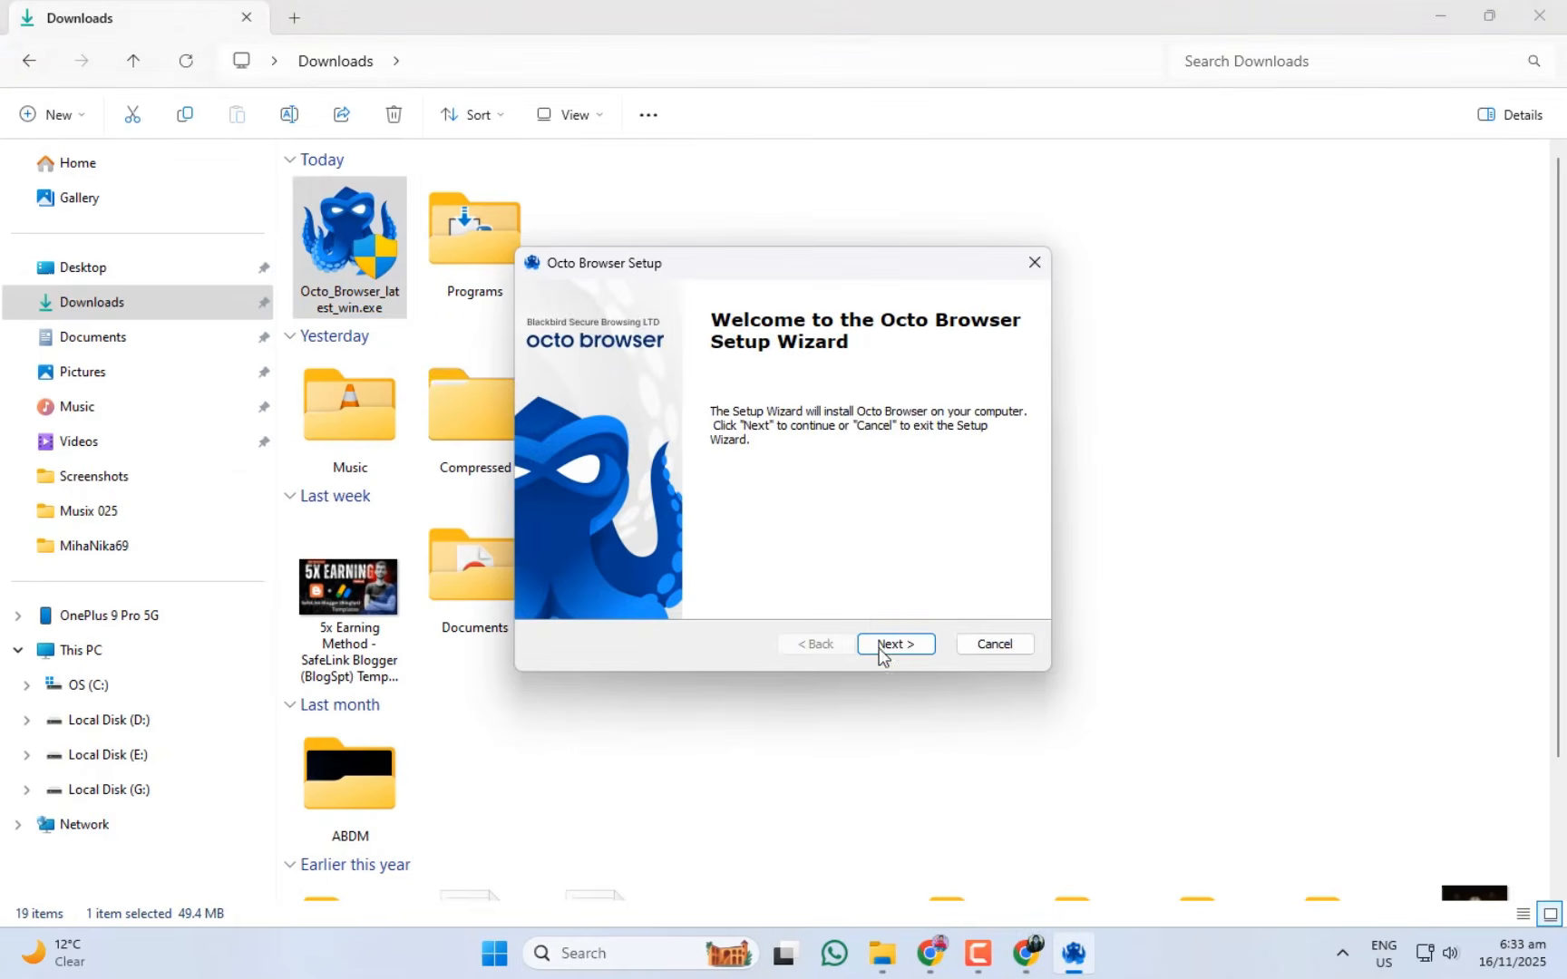
Install Octo Browser with the setup wizard's default settings.
click(887, 645)
click(887, 645)
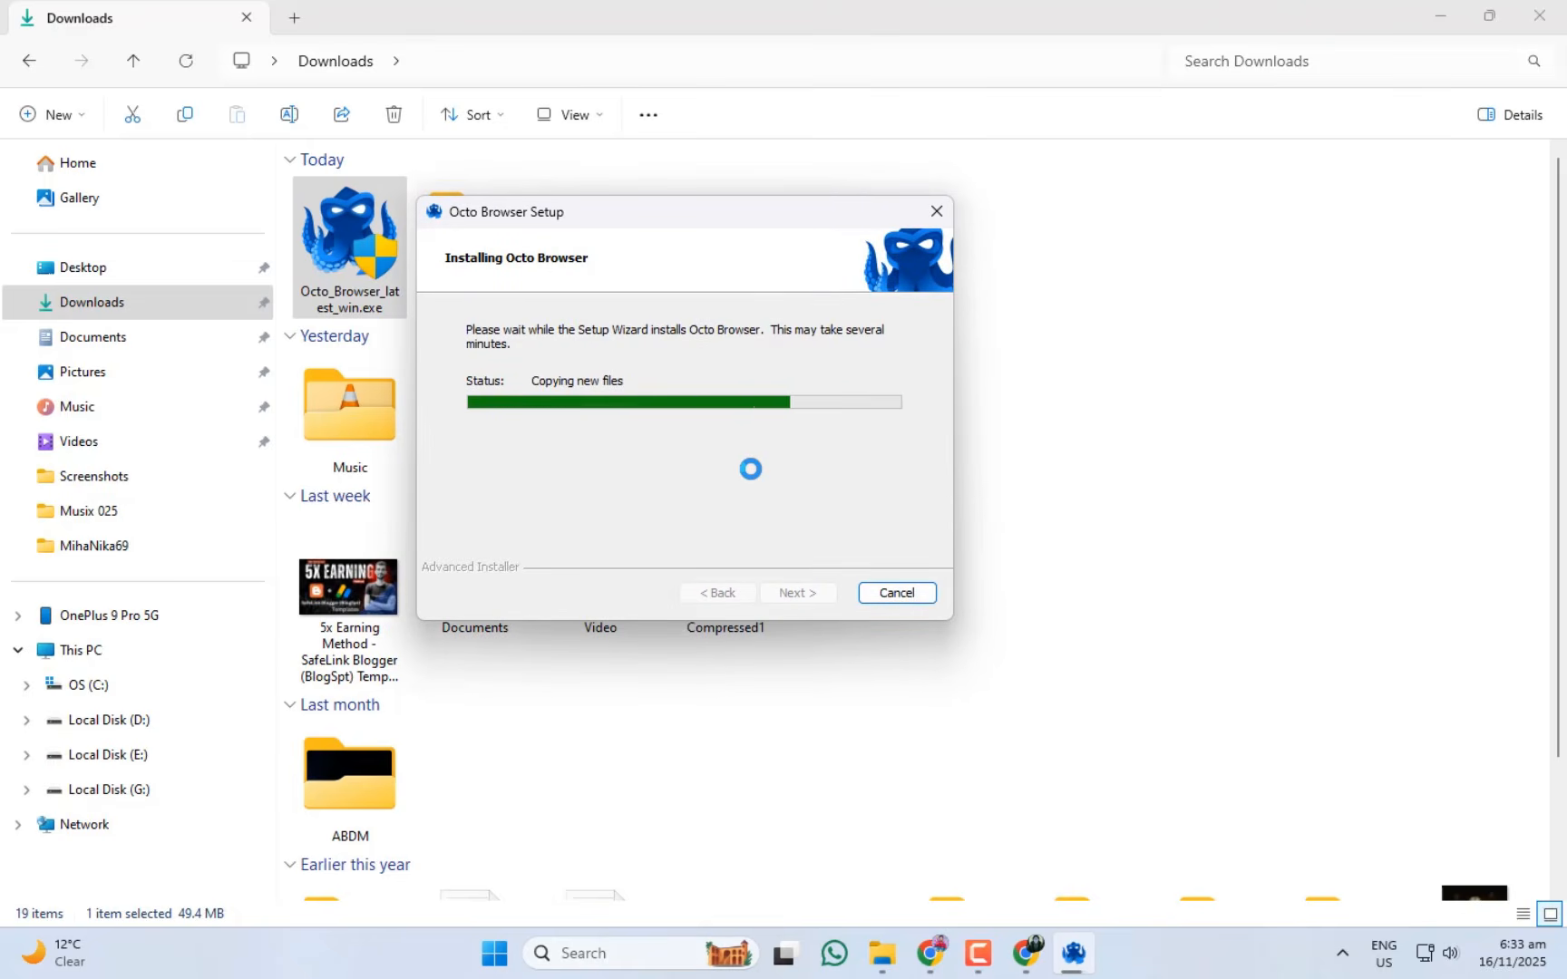
click(784, 591)
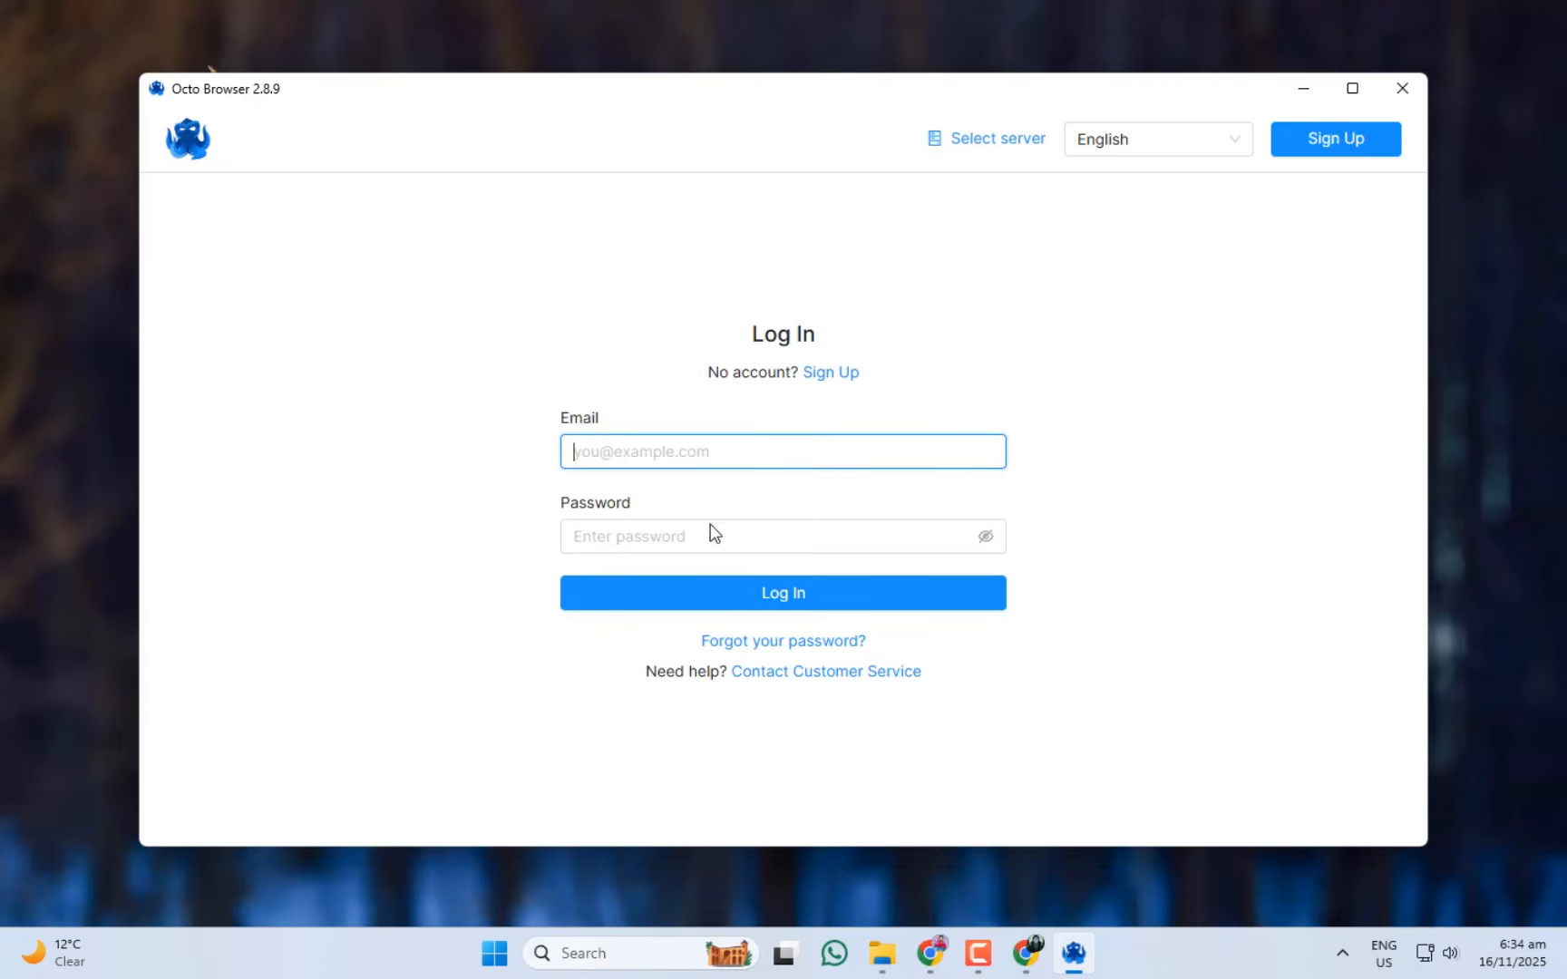
Log in to the Octo Browser client with the registered account email and password.
key(ctrl+v)
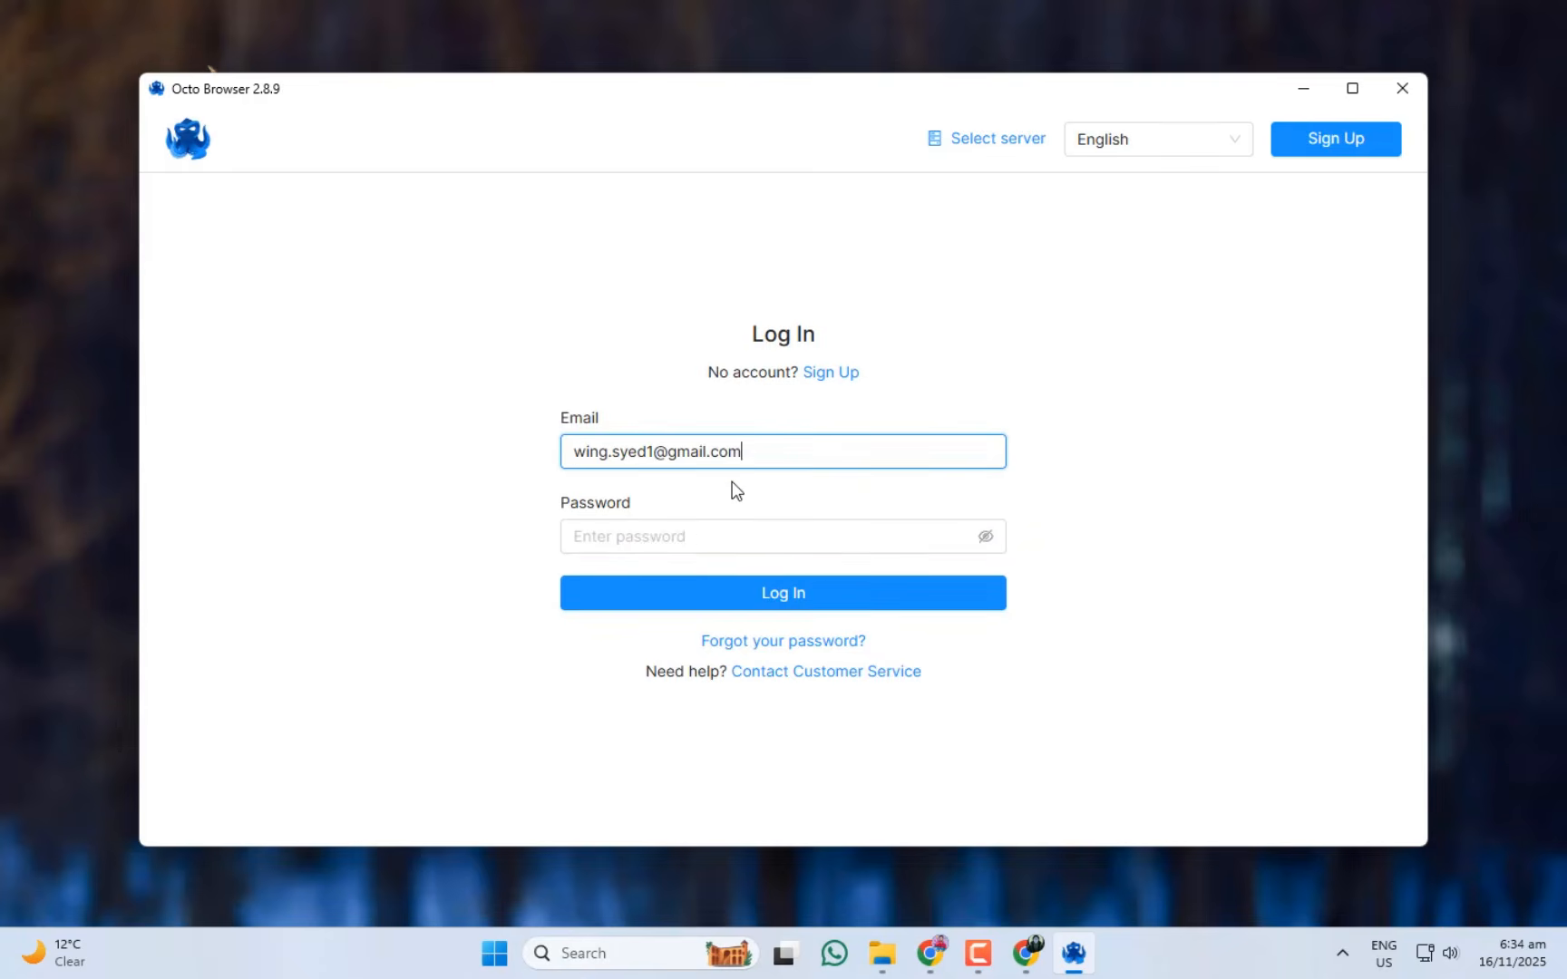
click(700, 550)
text(•••)
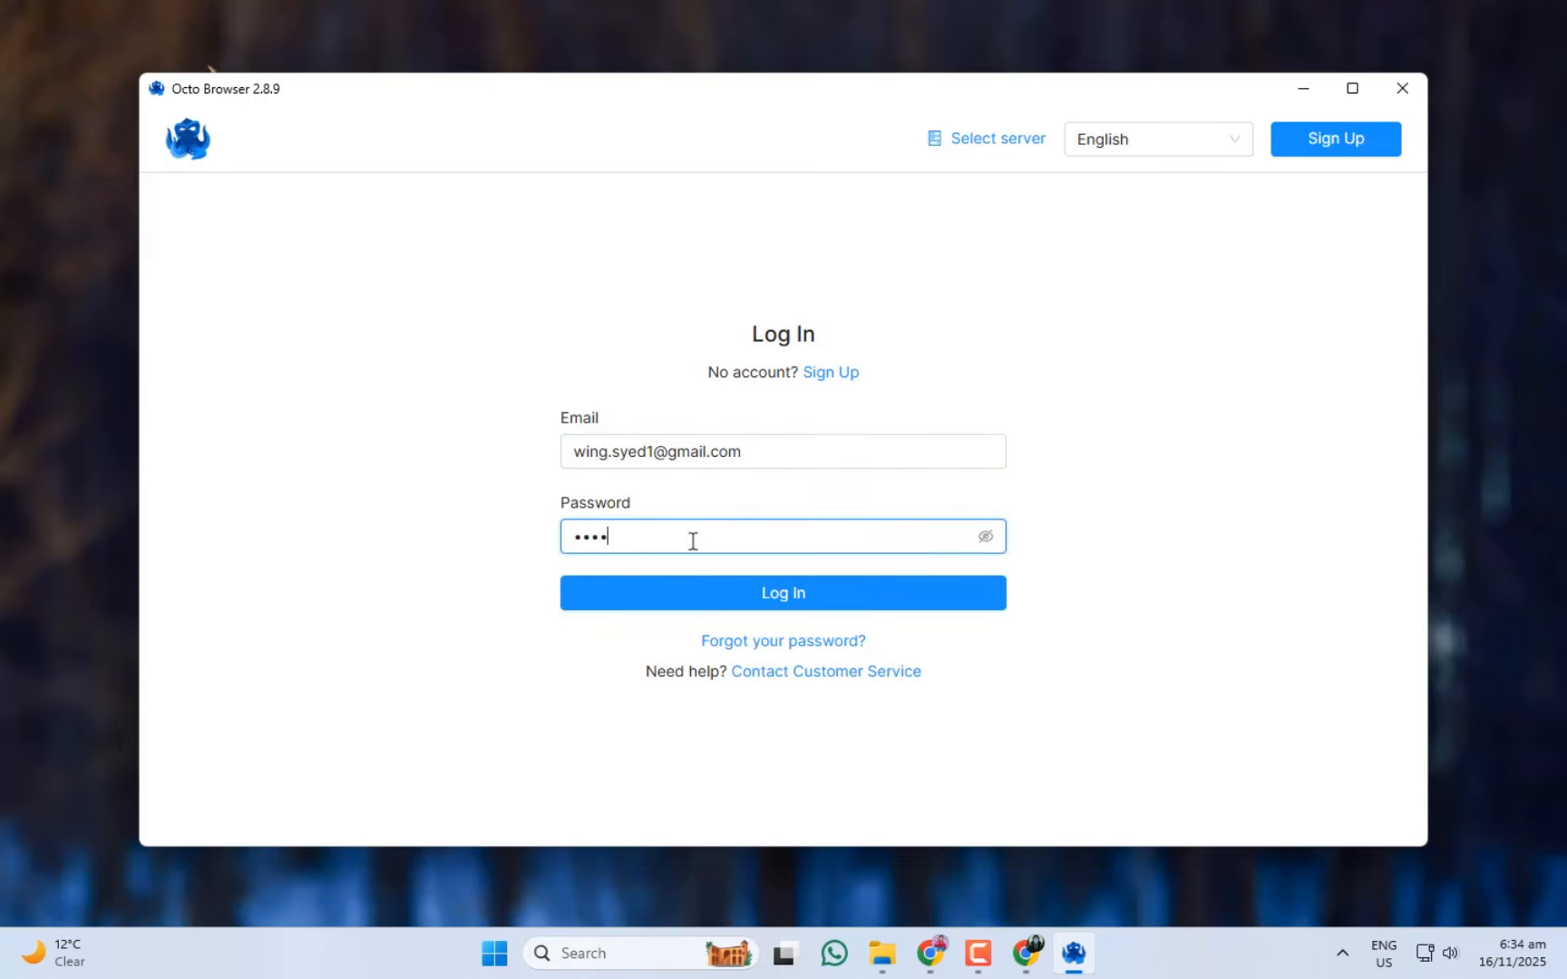
text(••••••••)
click(770, 601)
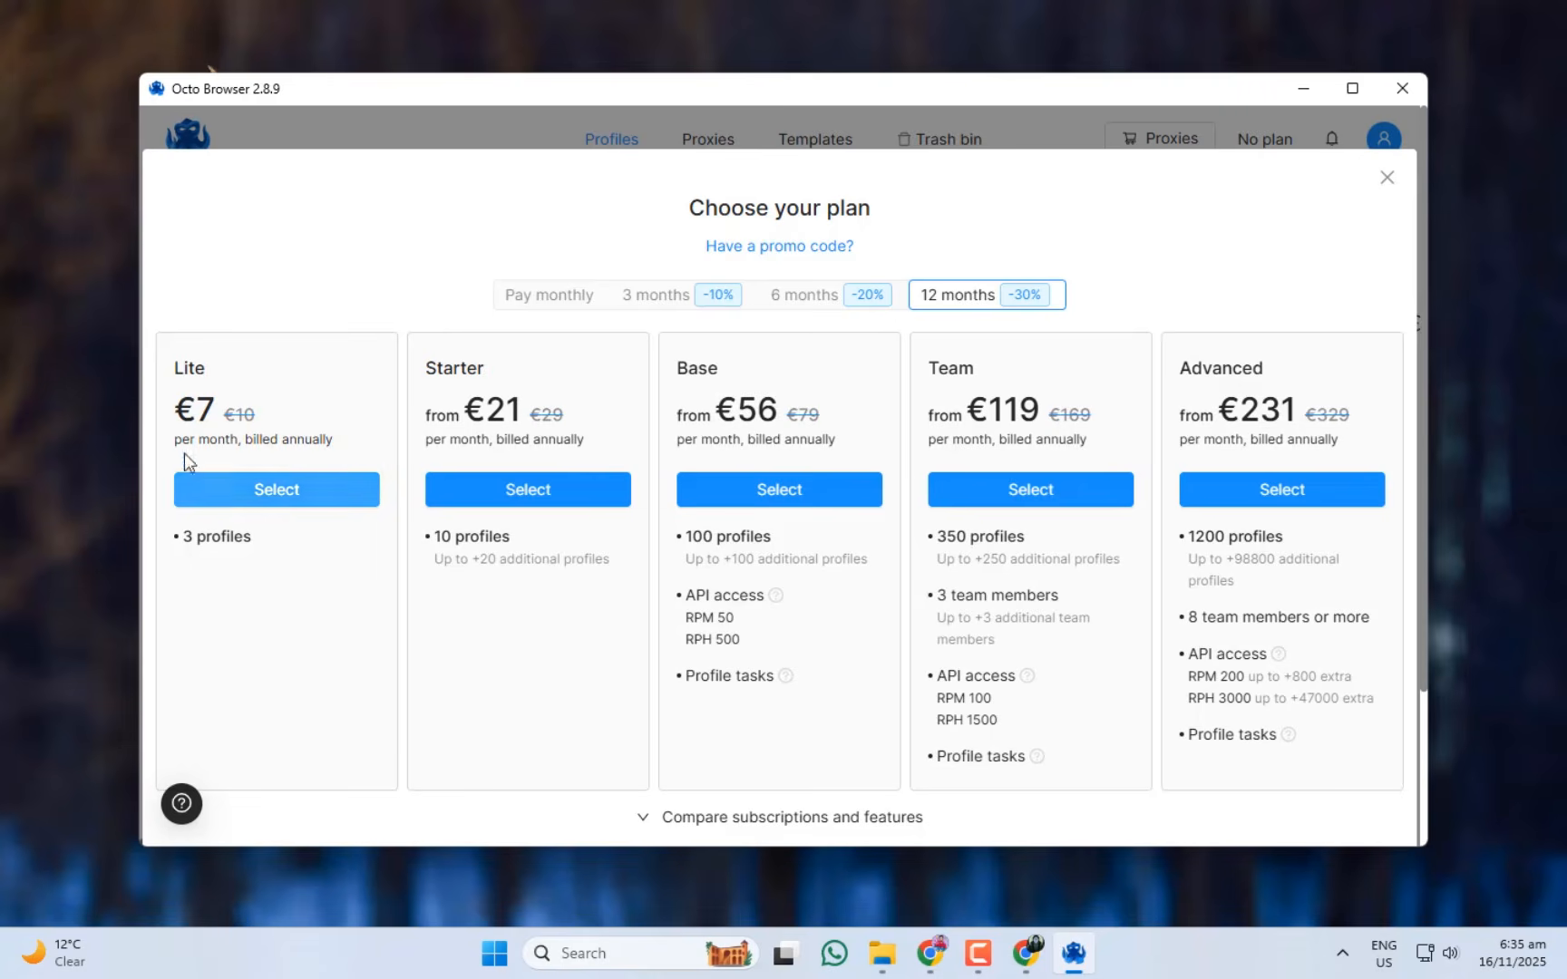
Choose the 12-month Lite subscription and check the promo code OXG.
click(277, 490)
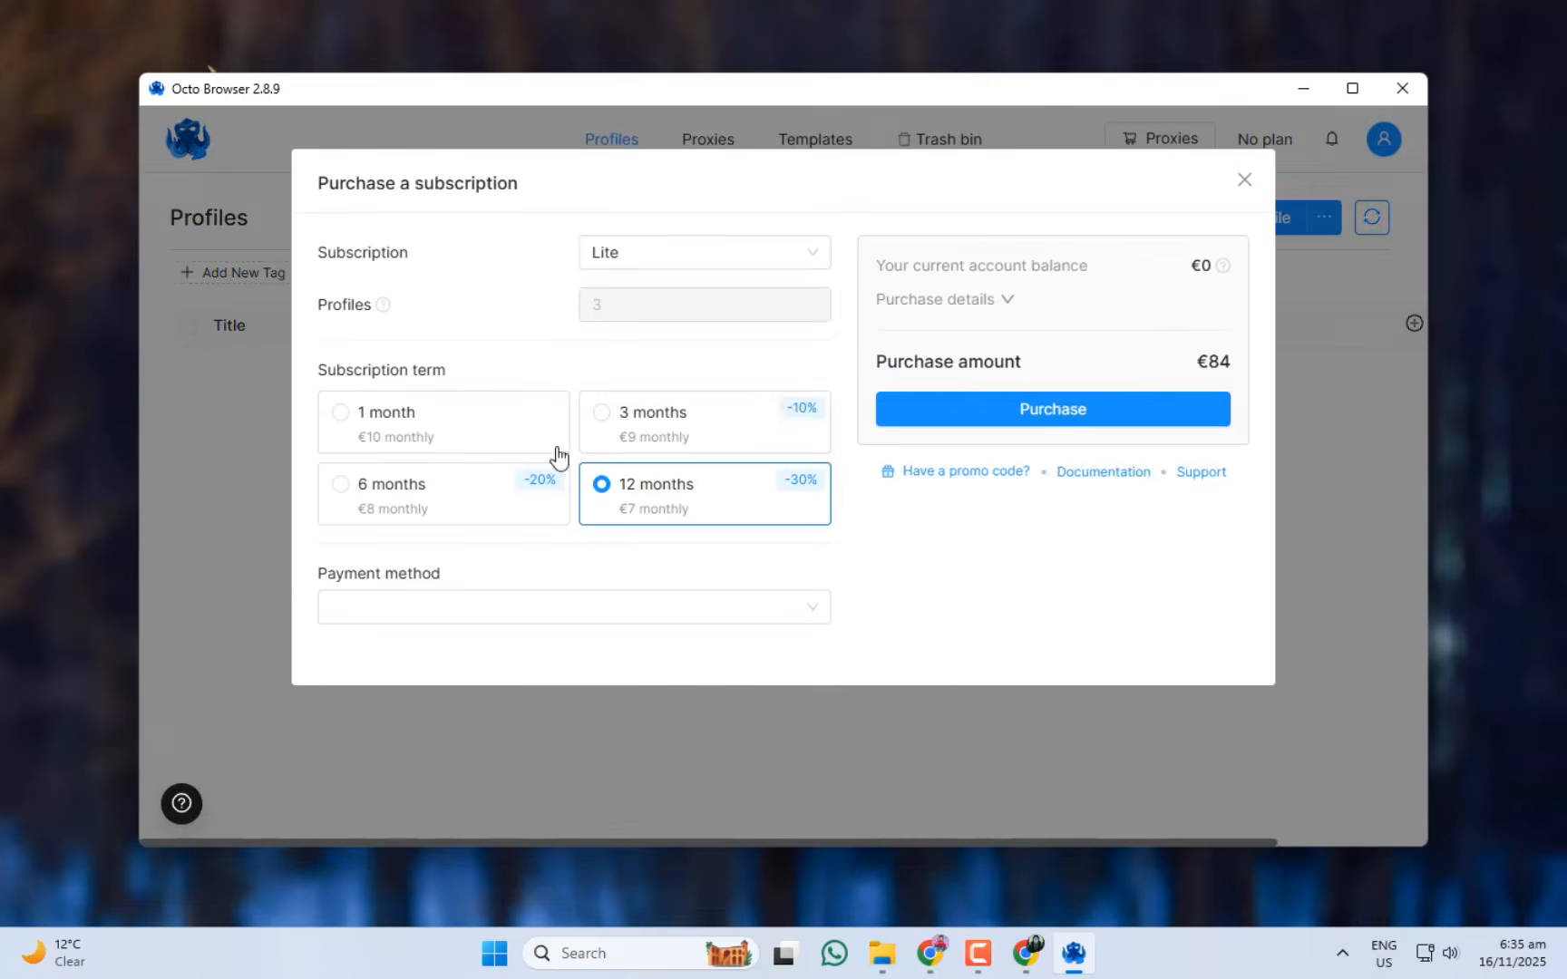
click(996, 473)
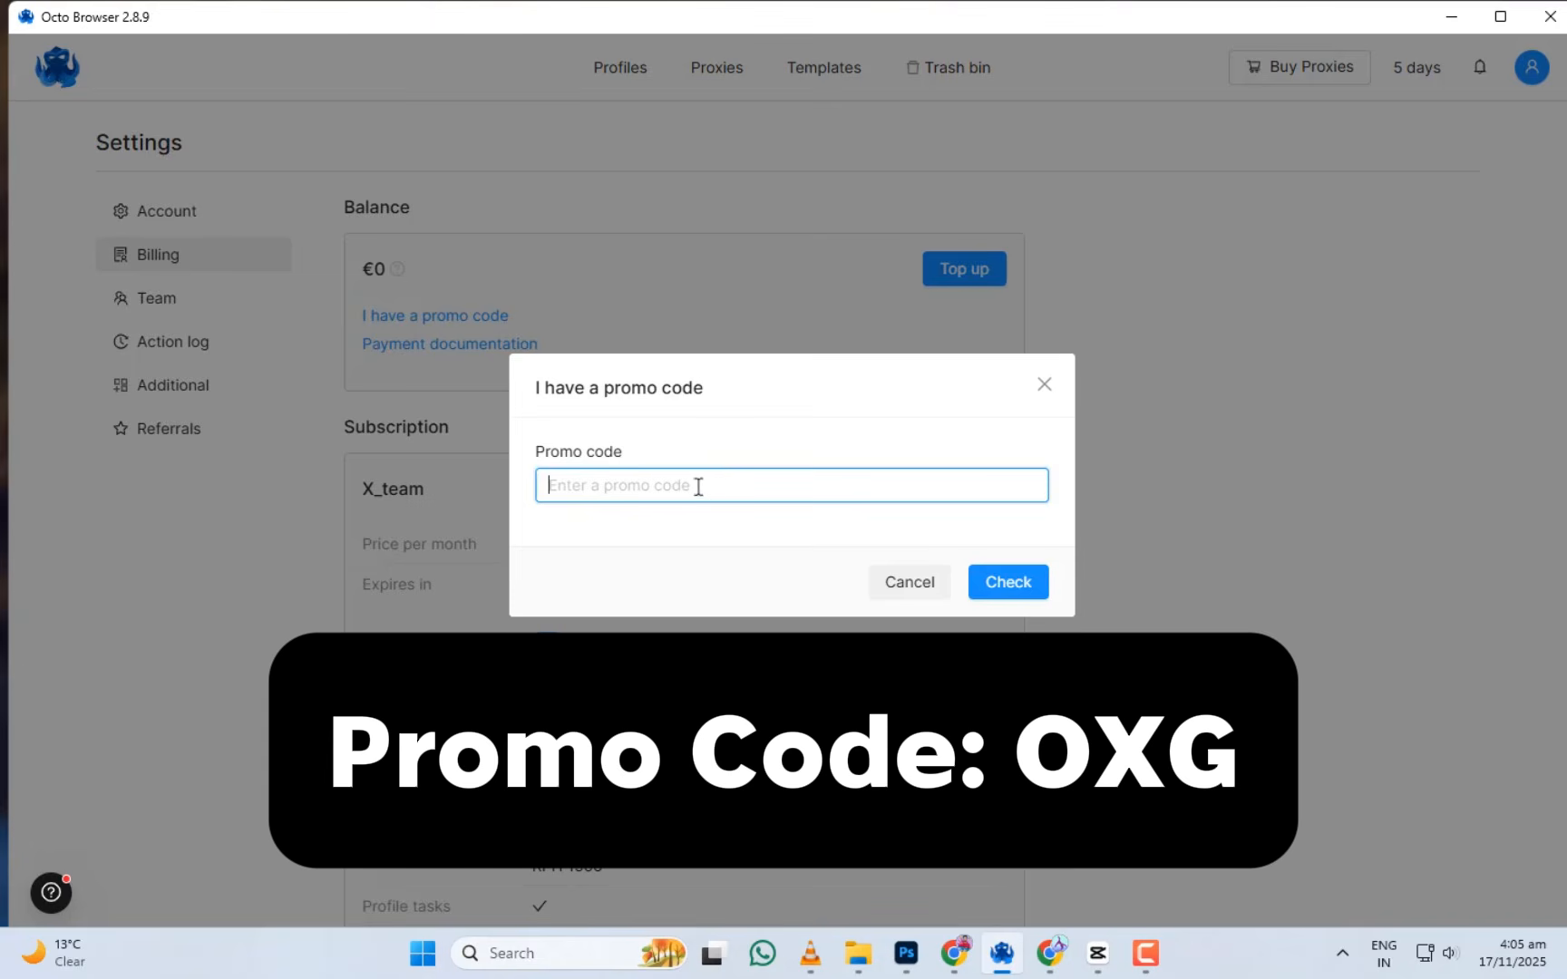
text(OXG)
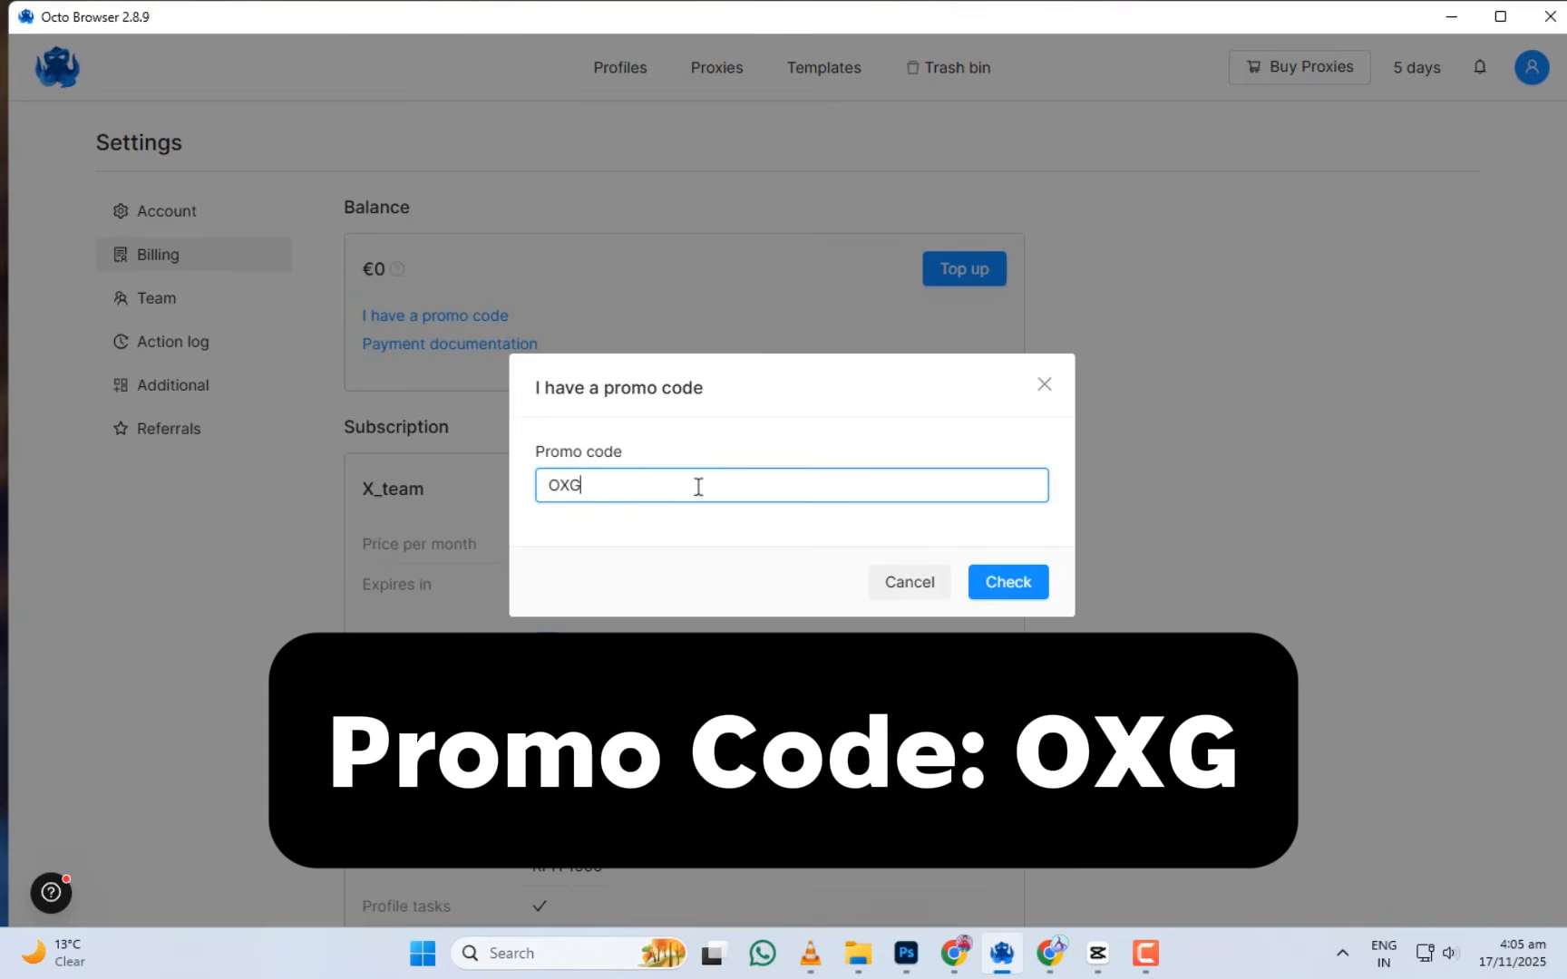
click(1015, 585)
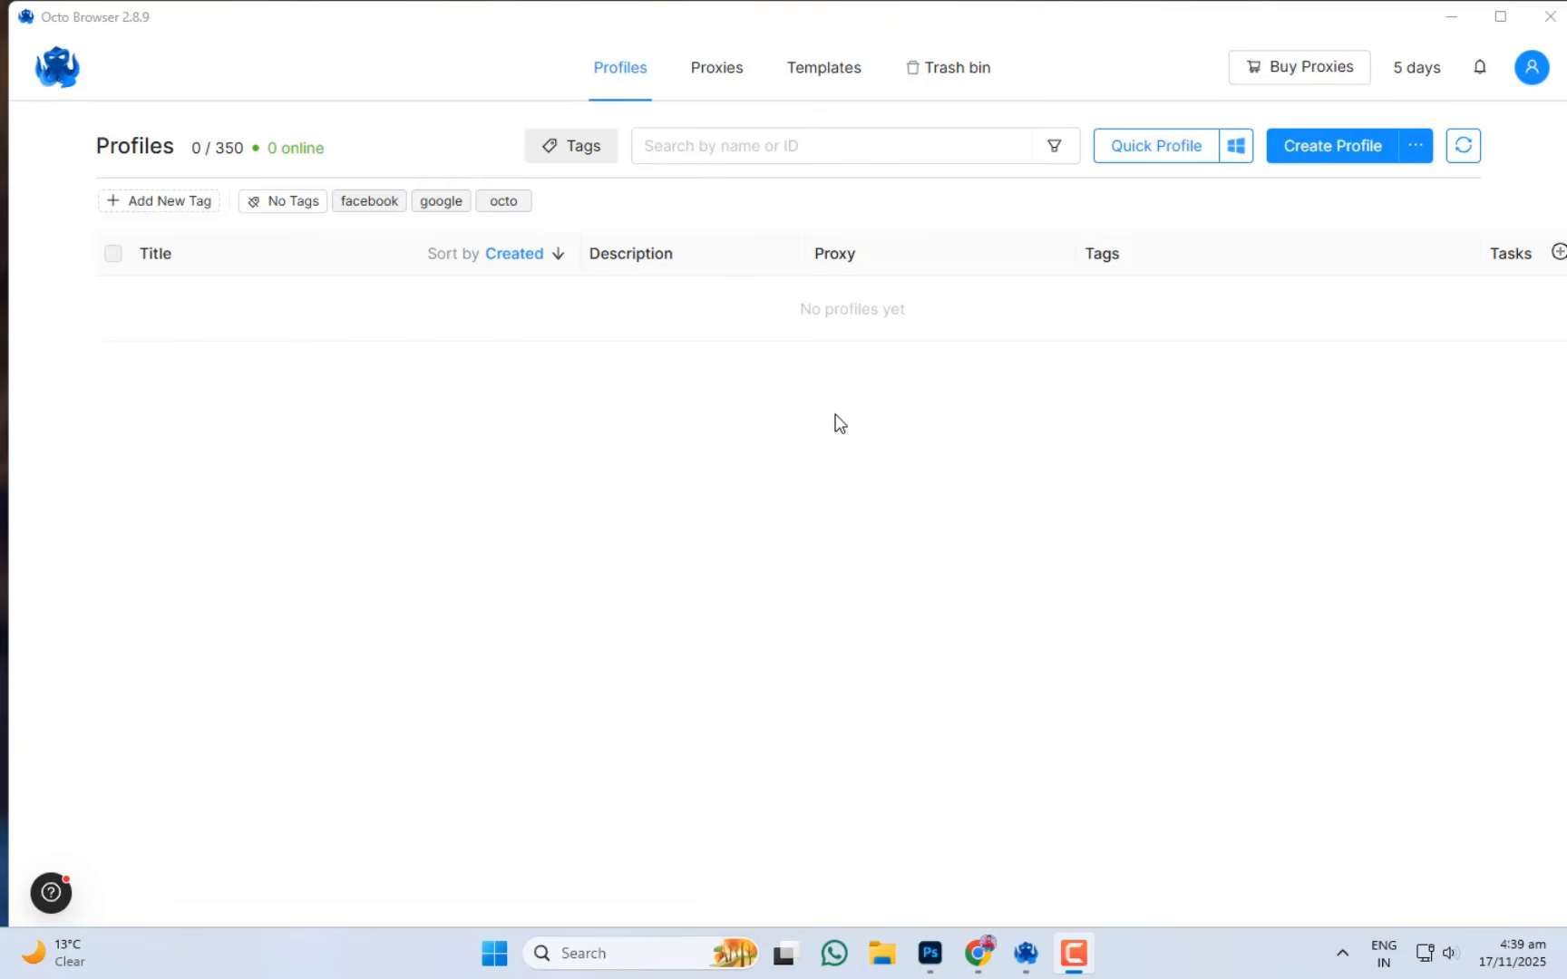
Start a new browser profile and name it Oxg Tech, leaving the description empty.
click(1350, 159)
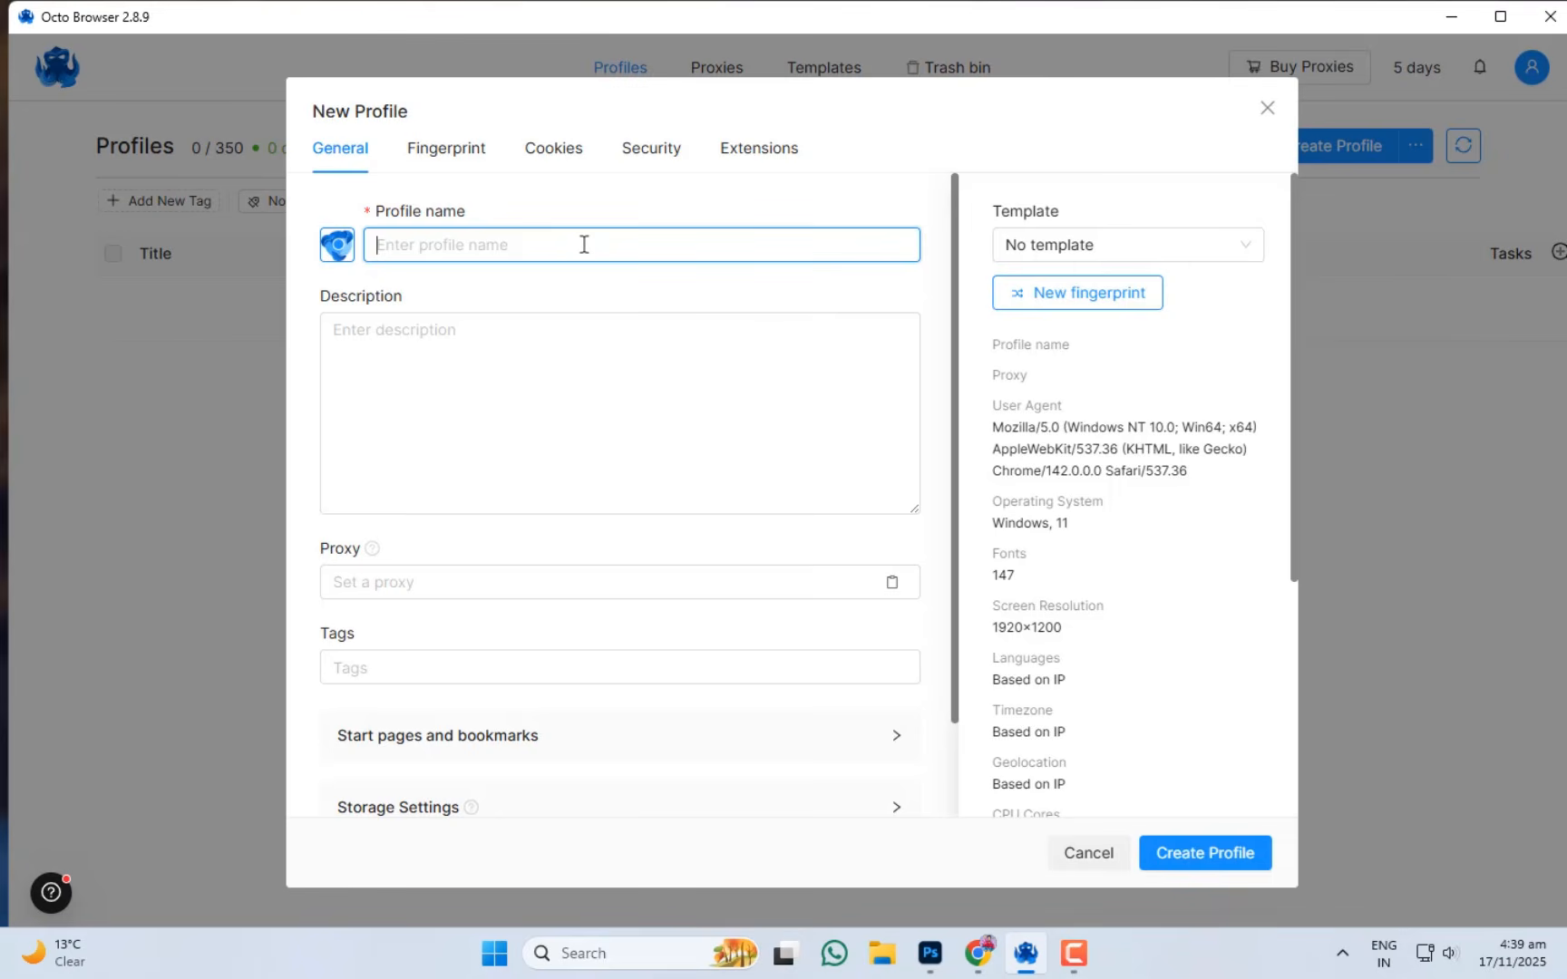
text(Oxg T)
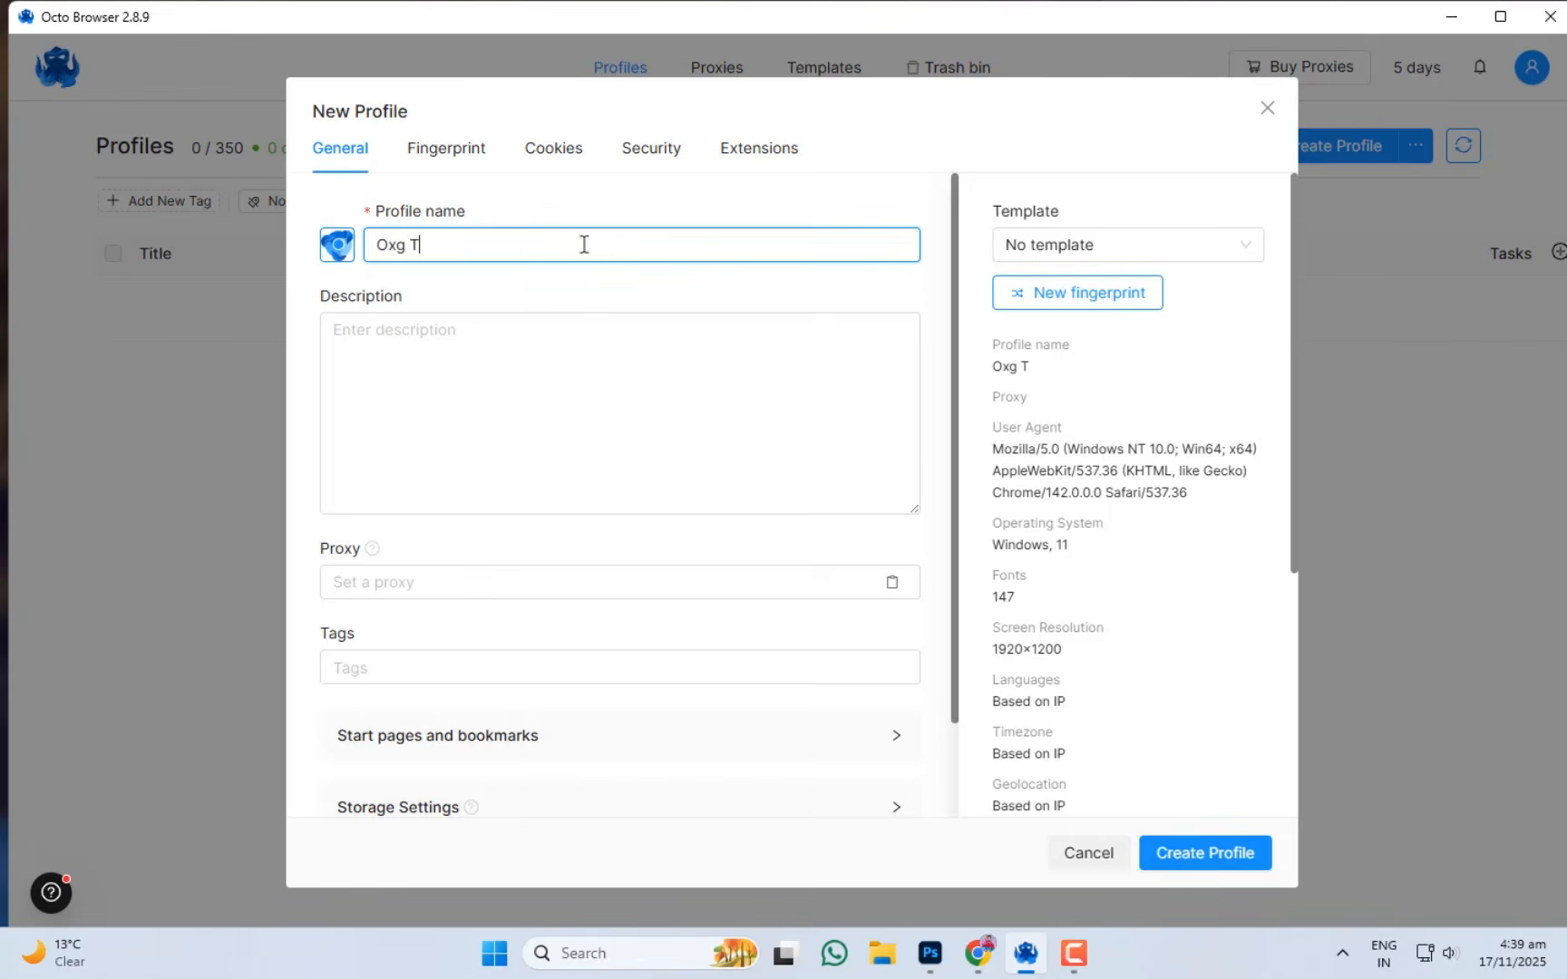
text(ech)
click(495, 348)
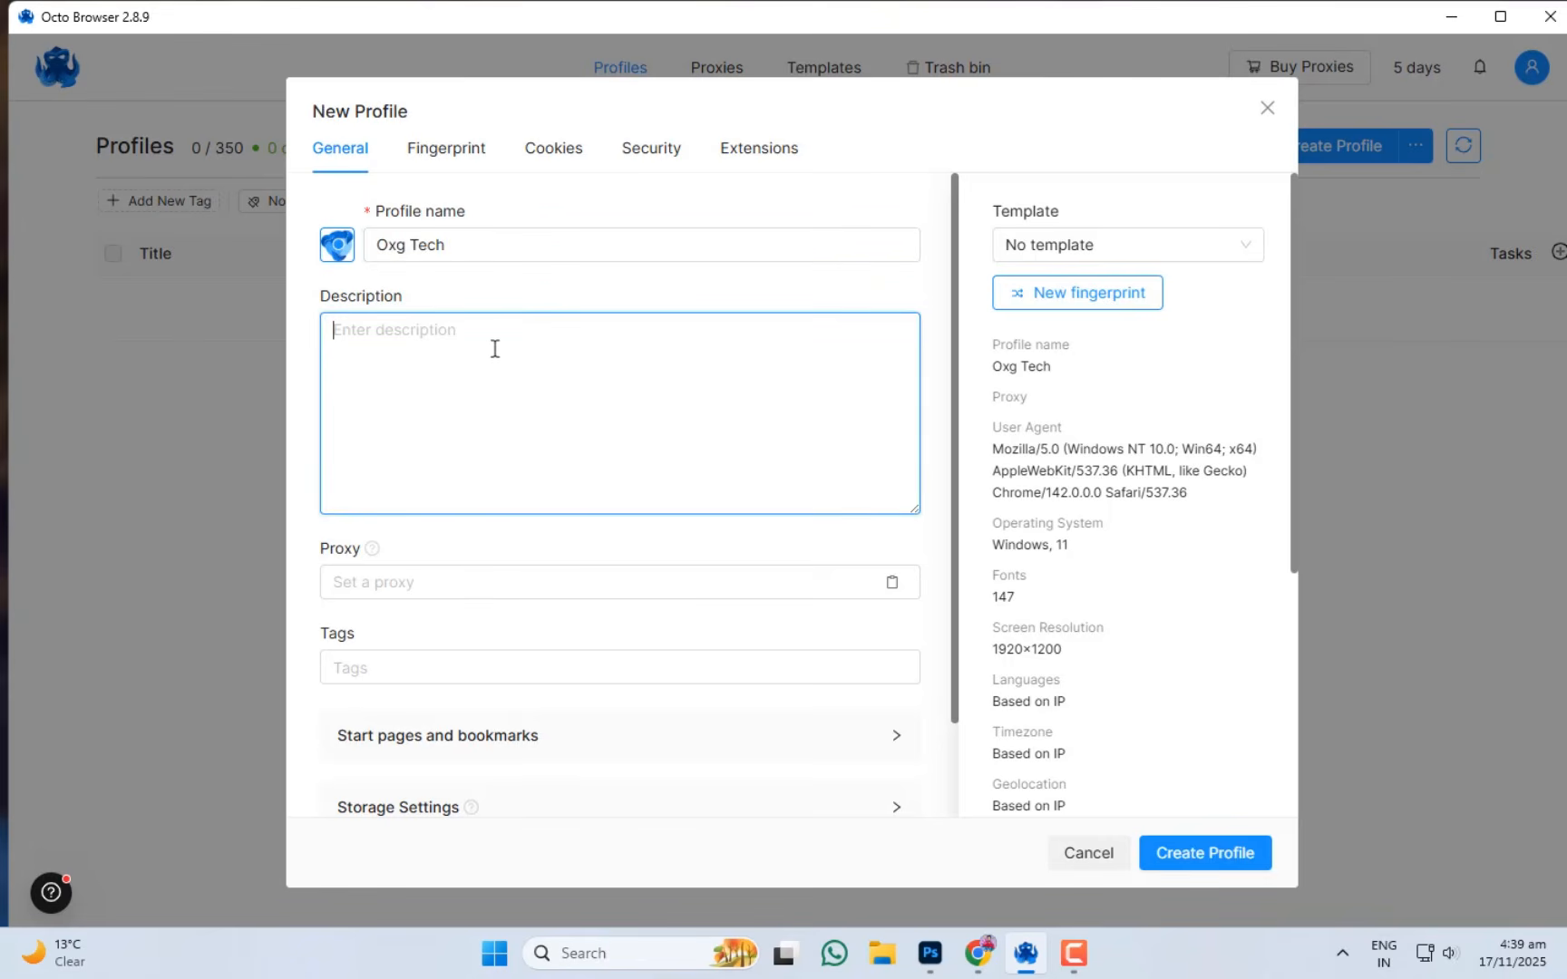
Examine the Netlabs and AWproxy proxy options and compare the AWproxy traffic top-up amounts, ending with 1 GB selected.
click(404, 573)
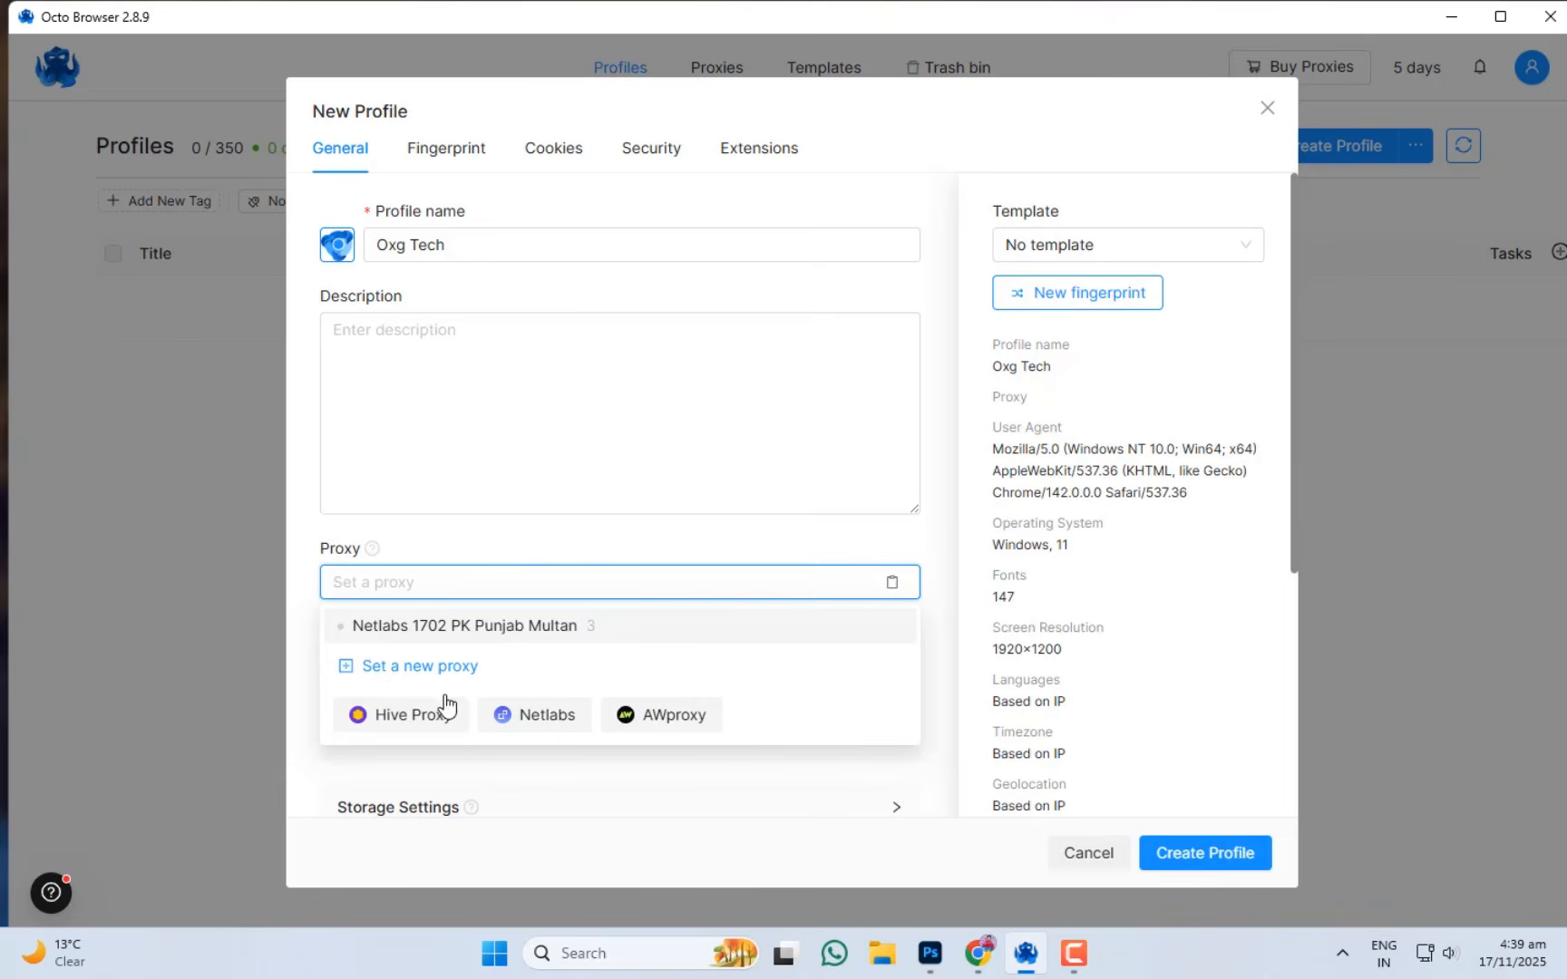
click(546, 725)
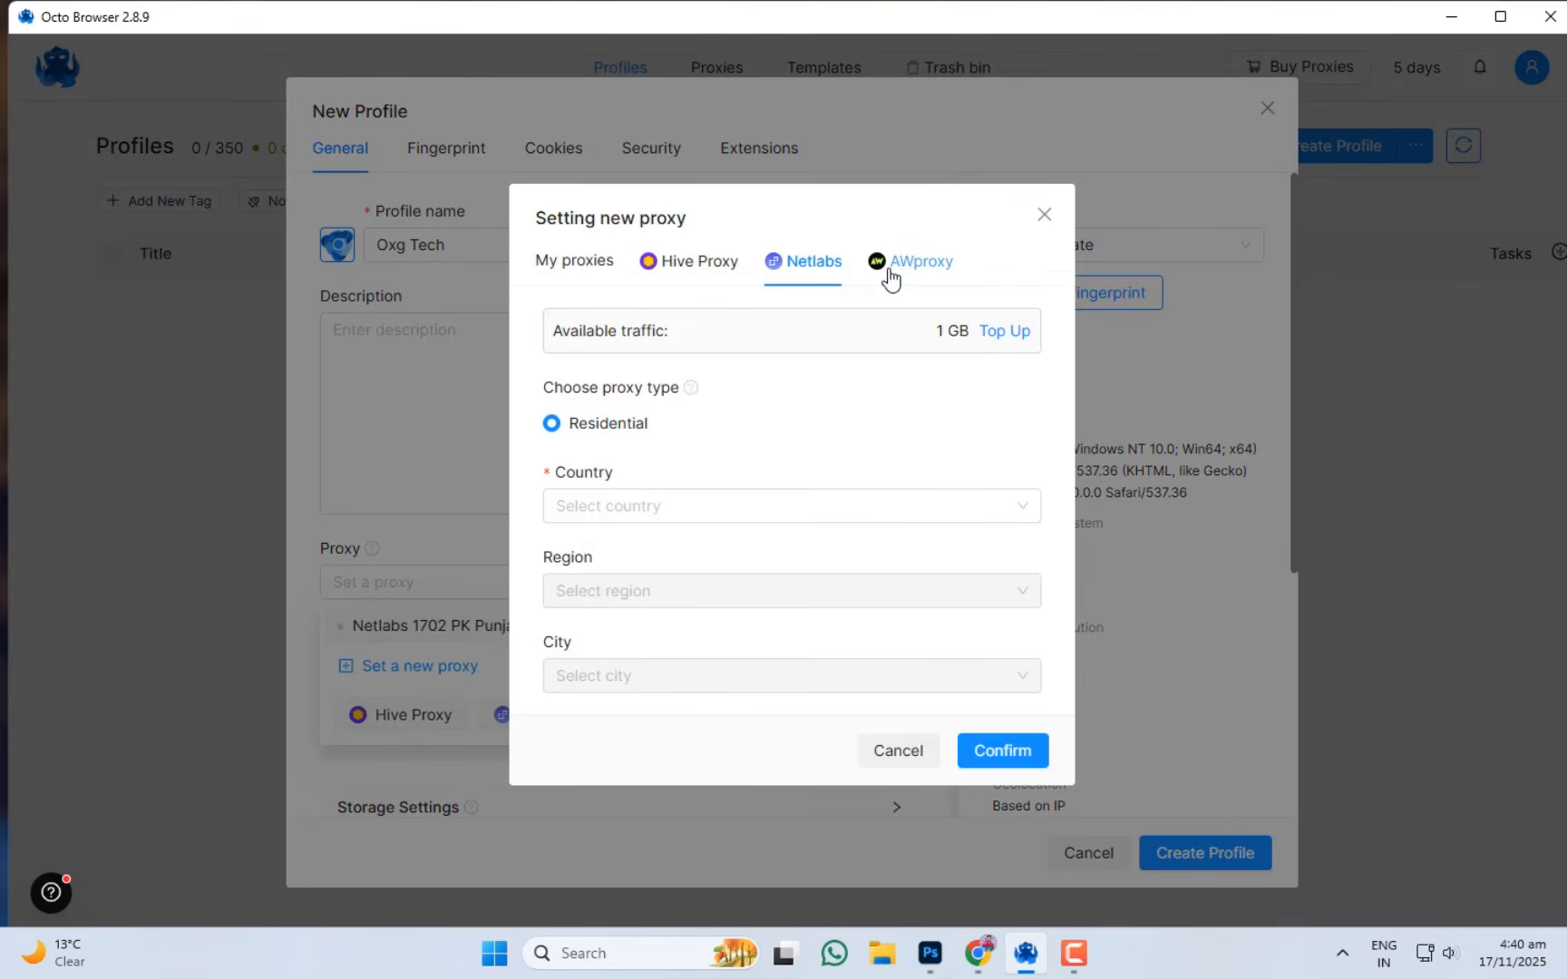
click(924, 261)
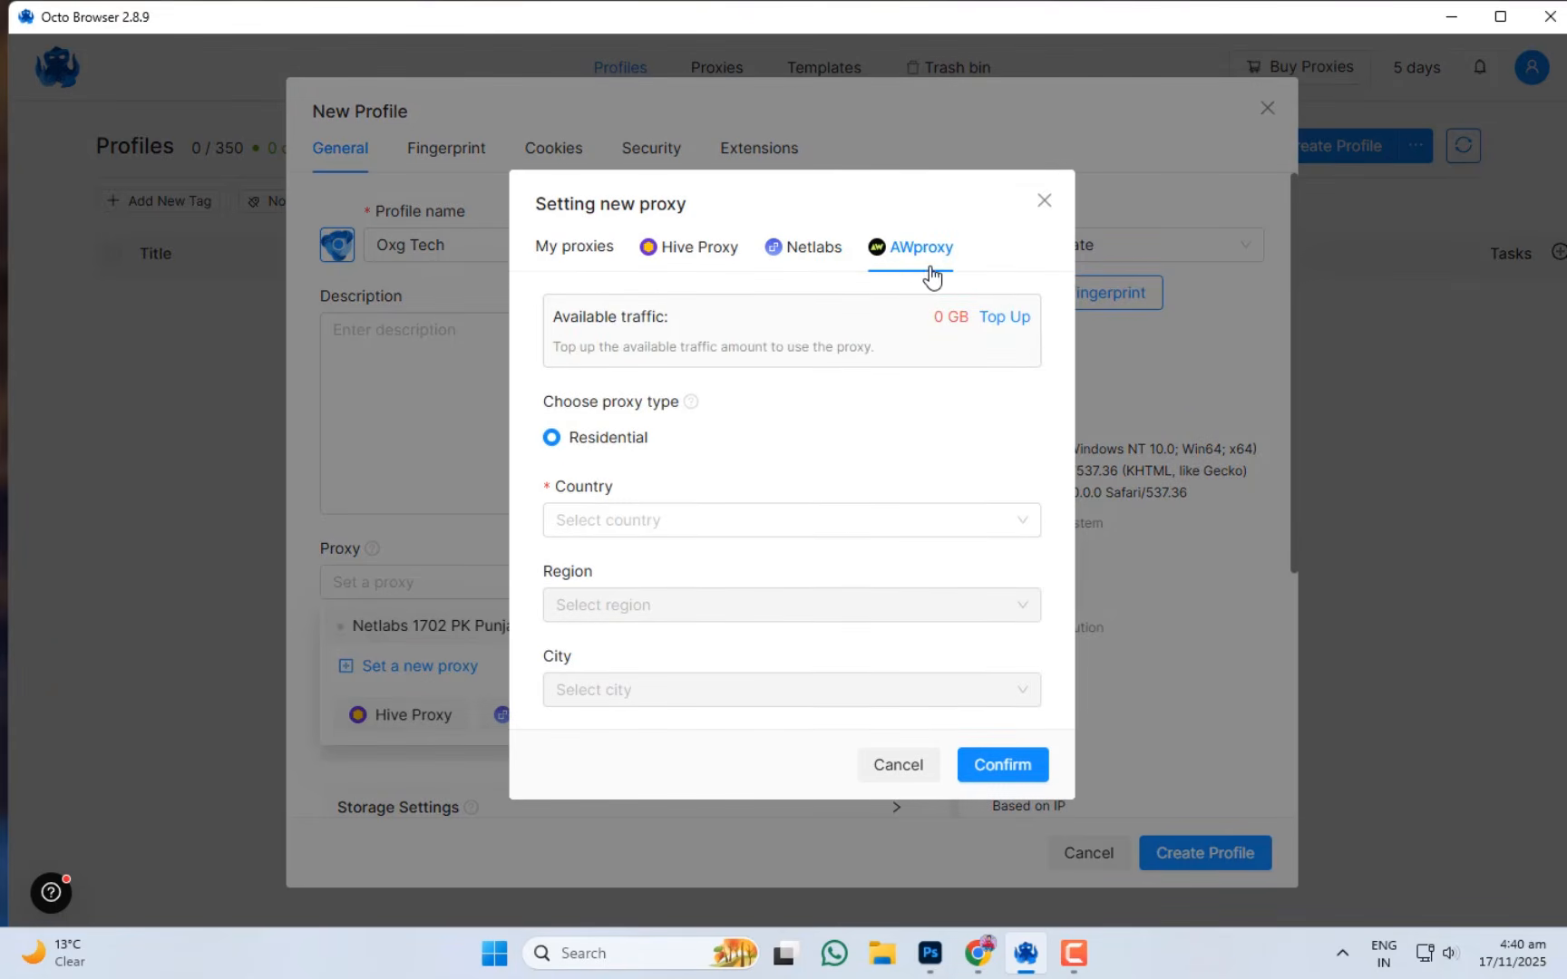
click(1000, 332)
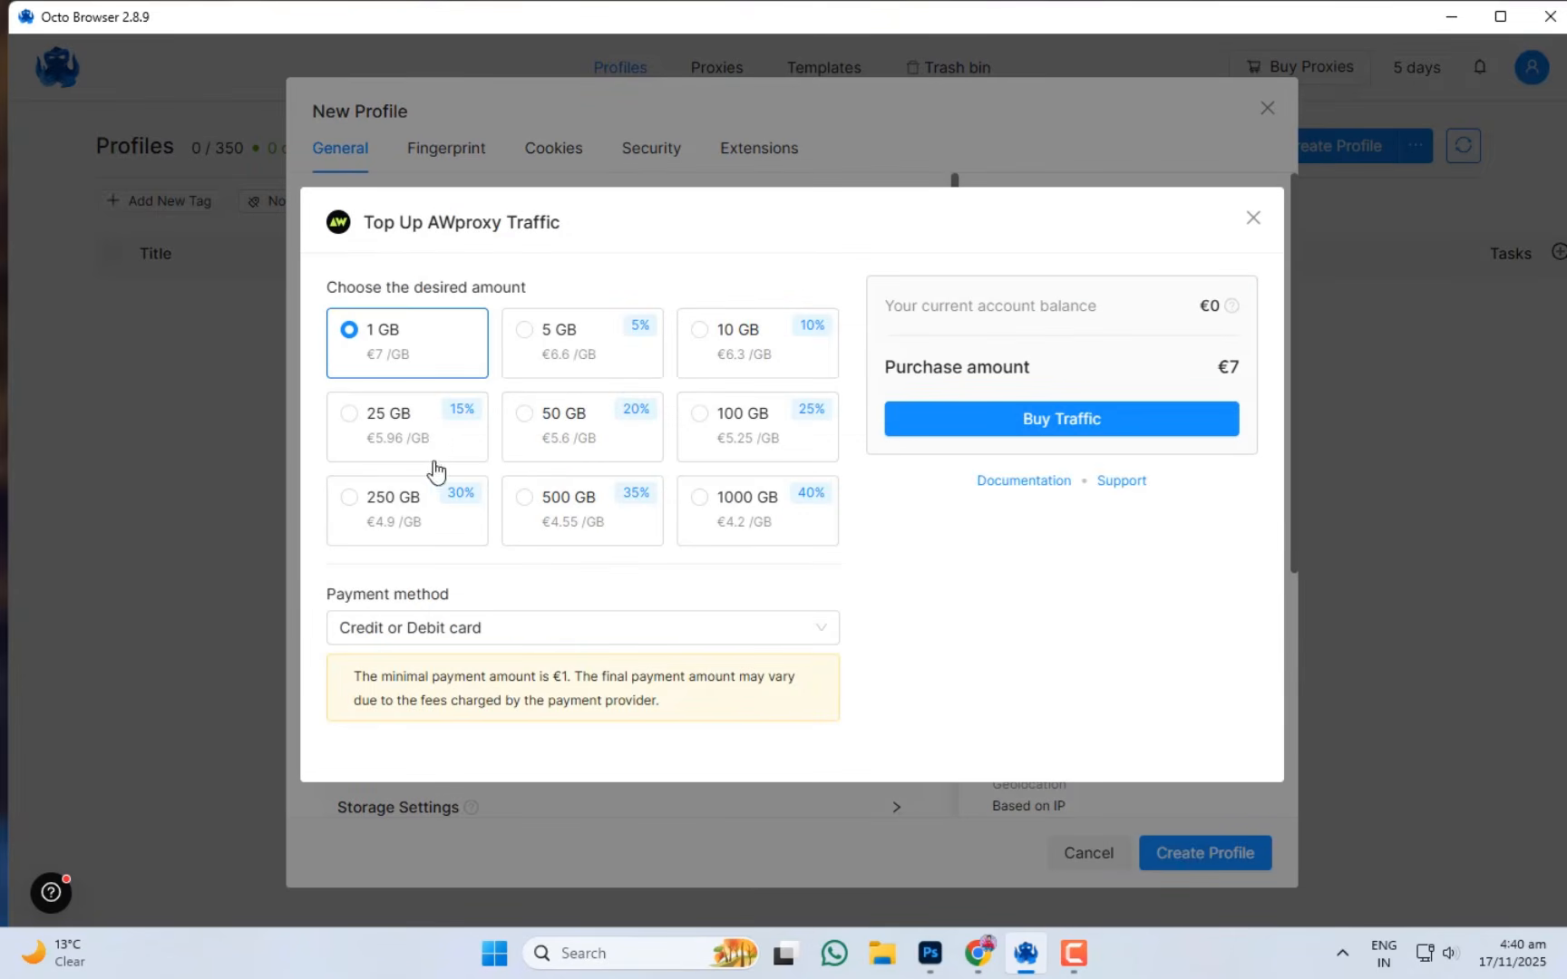
click(571, 365)
click(744, 372)
click(728, 444)
click(458, 363)
Review the payment methods for the AWproxy traffic top-up and close it without buying.
click(549, 626)
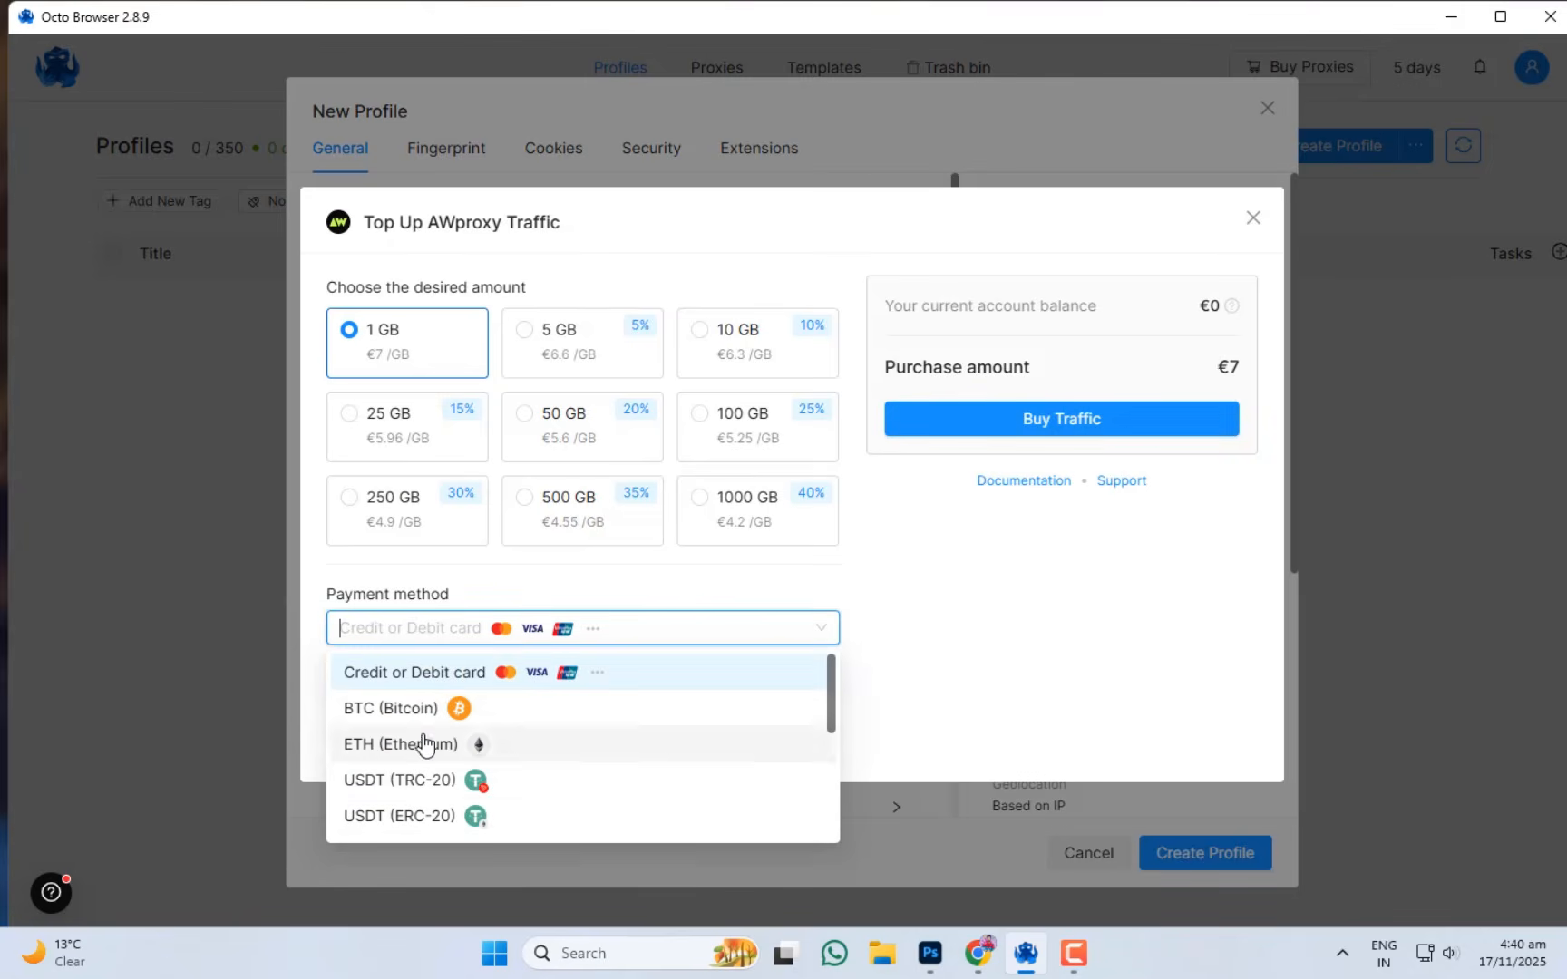
click(573, 594)
click(573, 628)
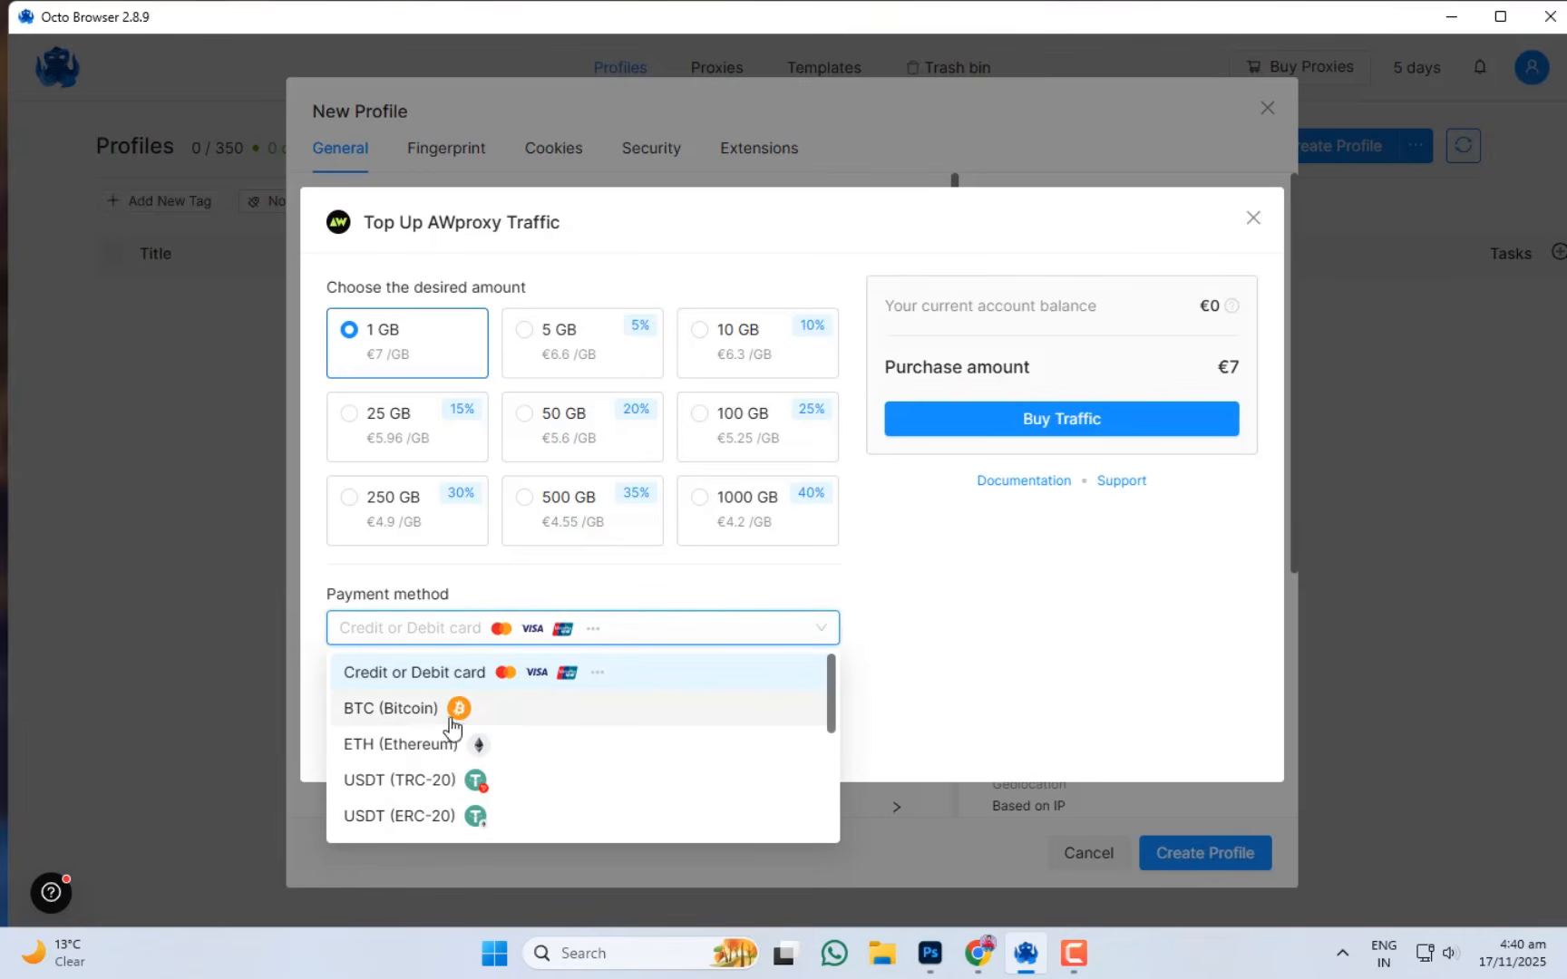
click(943, 621)
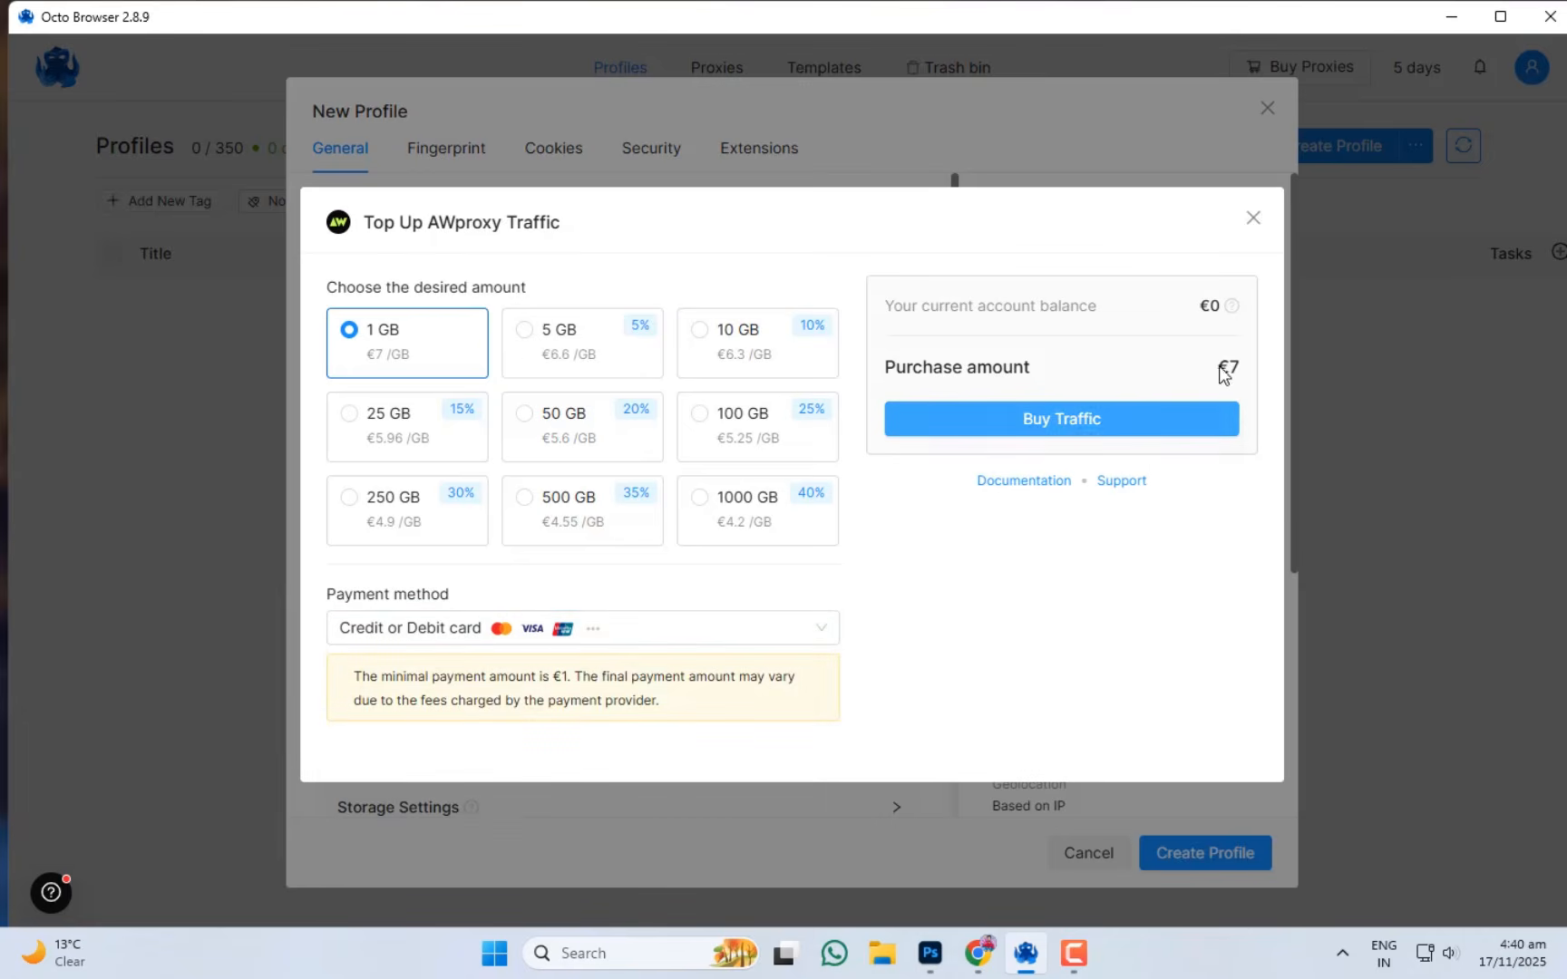
click(1253, 218)
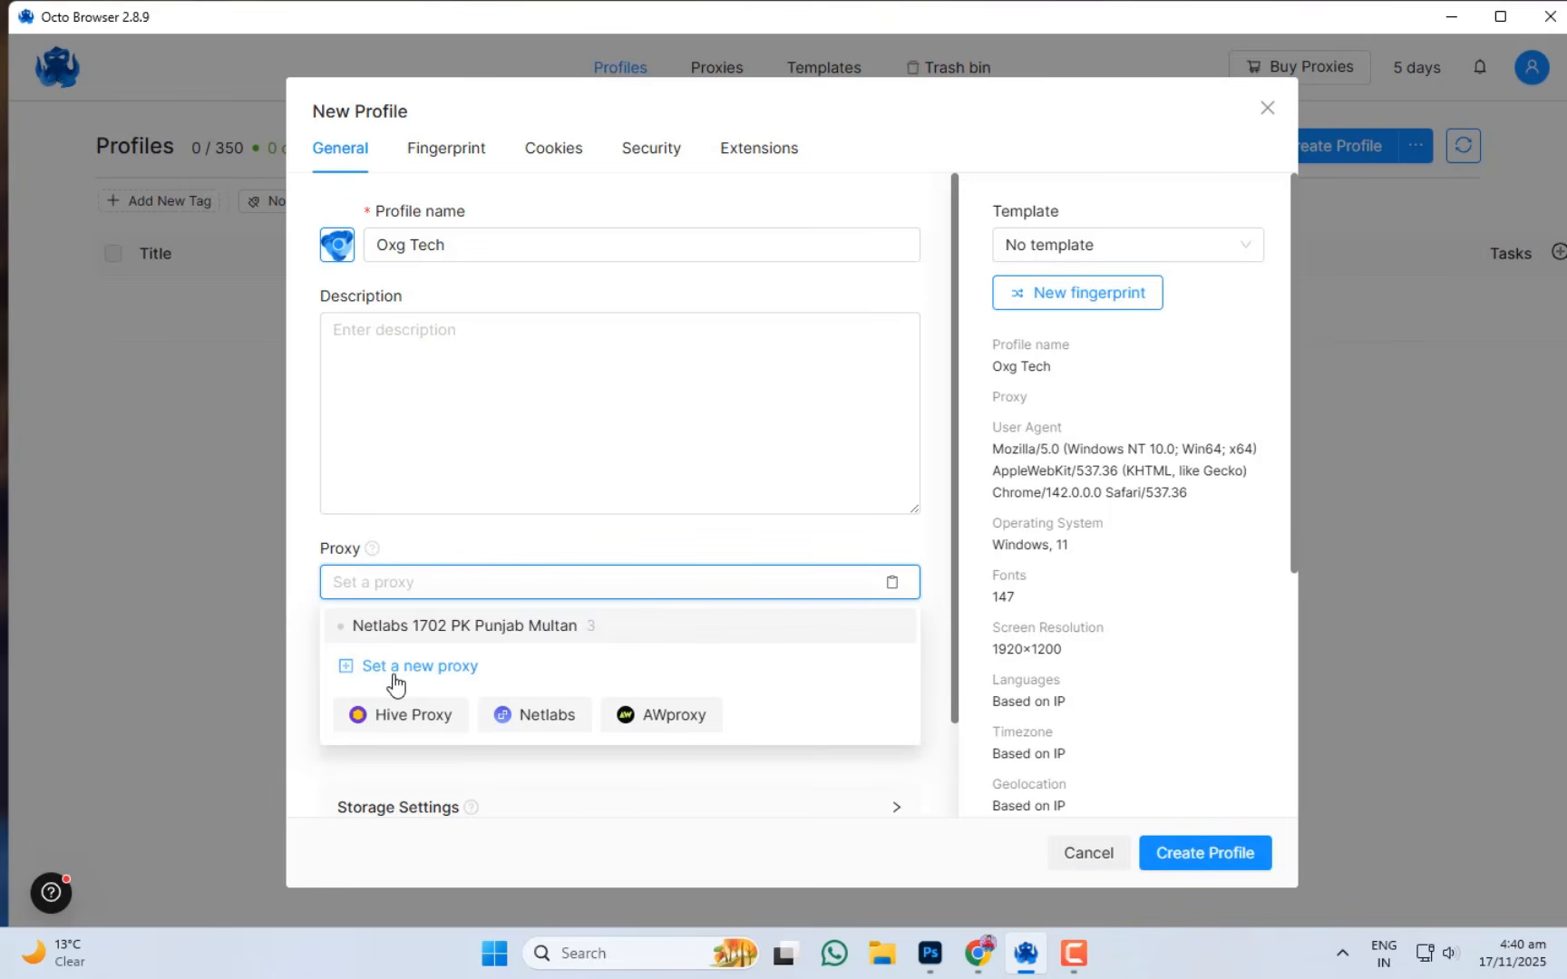
Add a custom SOCKS5 proxy at na.proxys5.net, port 6200, with its pasted login and password, check the connection, and confirm it.
click(427, 682)
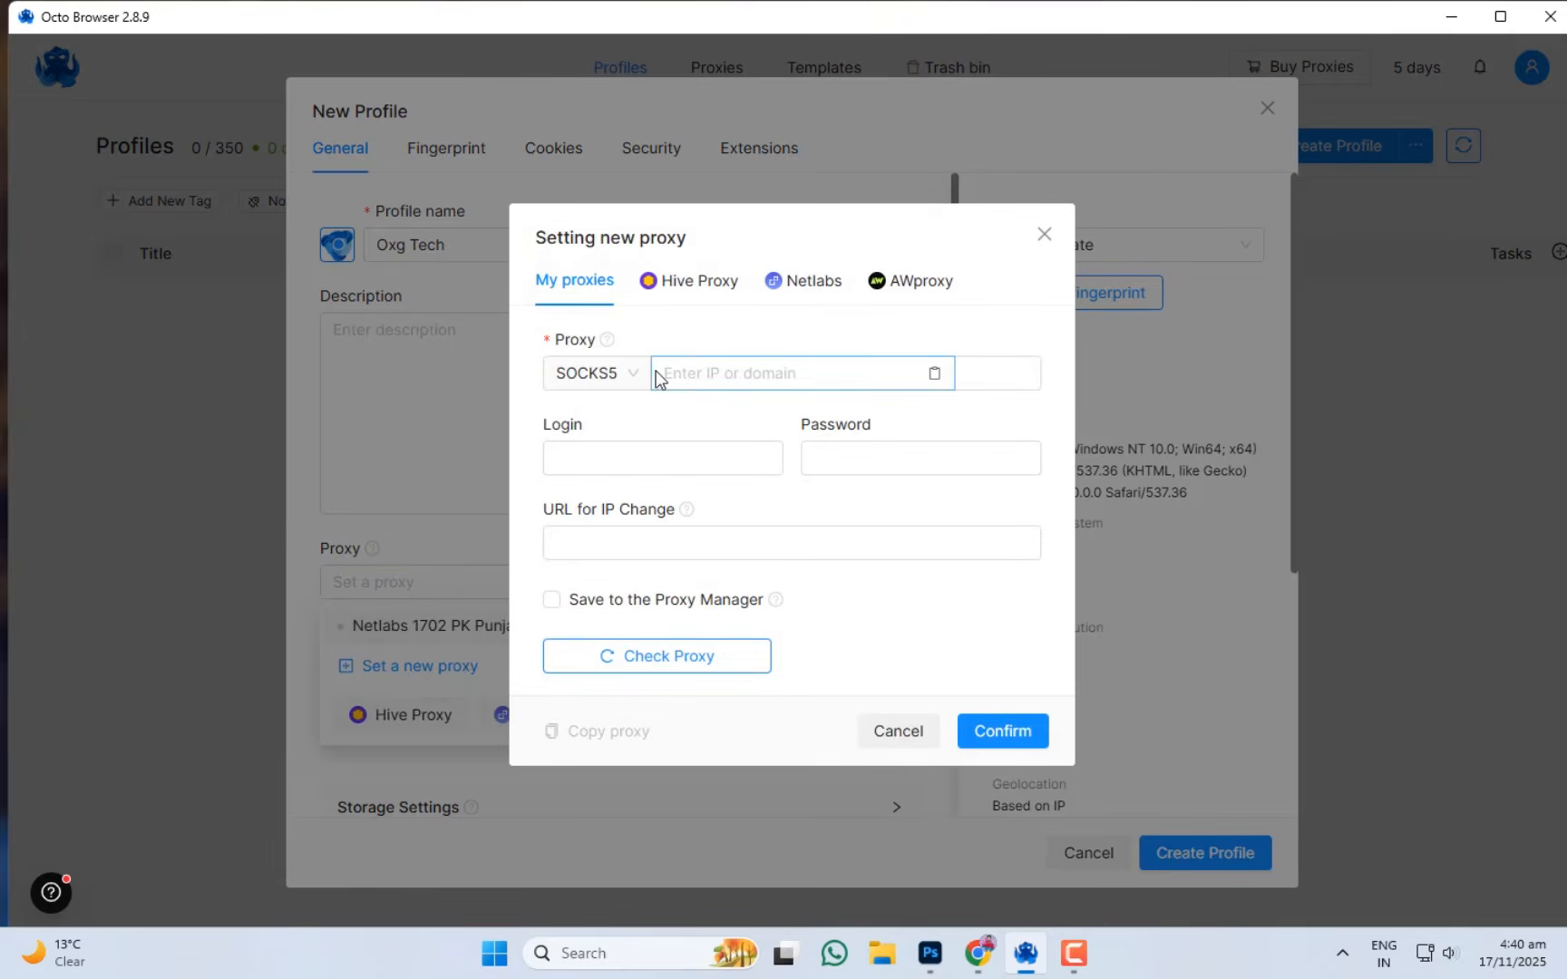
click(708, 365)
key(ctrl+v)
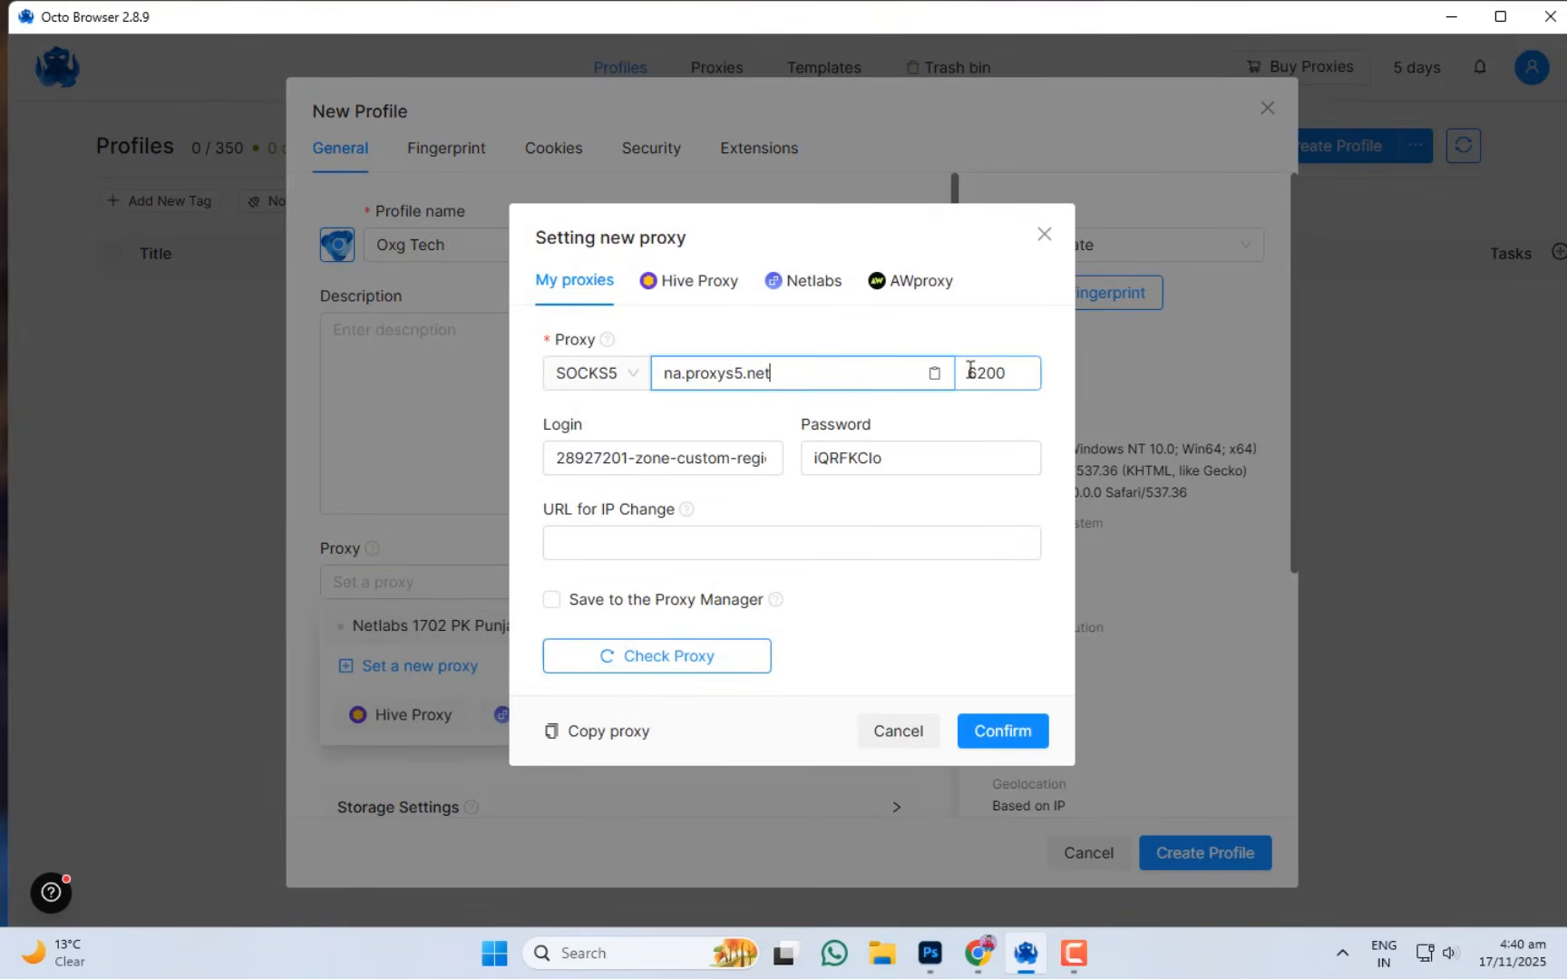
click(741, 655)
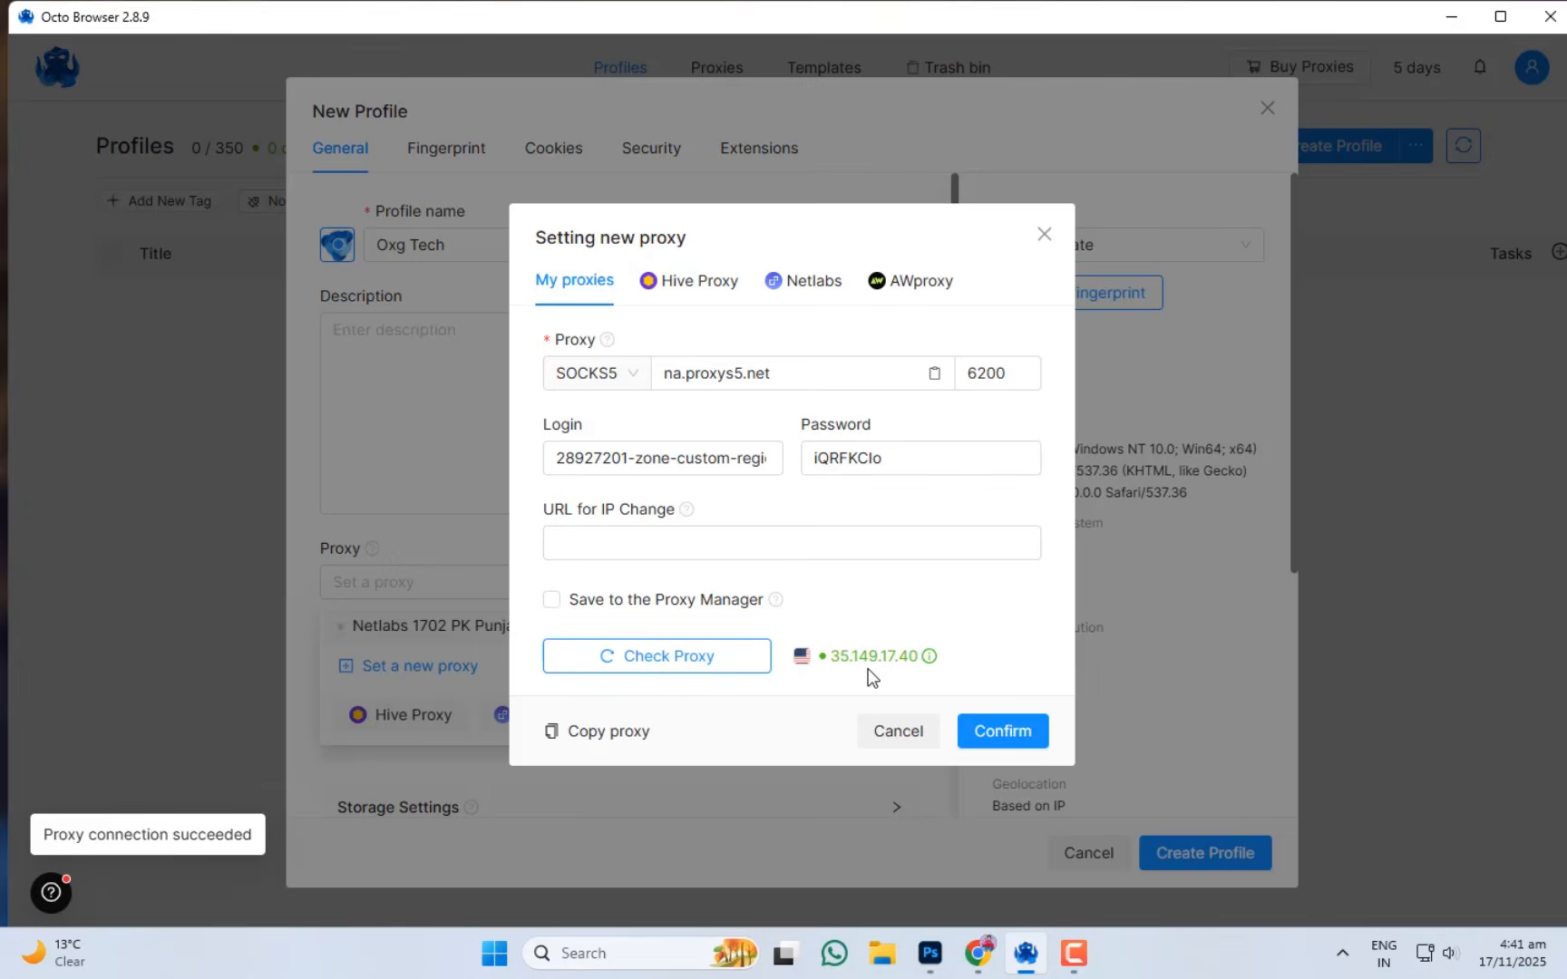
click(1003, 731)
Look at the profile's start pages and bookmarks settings and collapse them without entering any pages.
scroll(433, 650, down, 2)
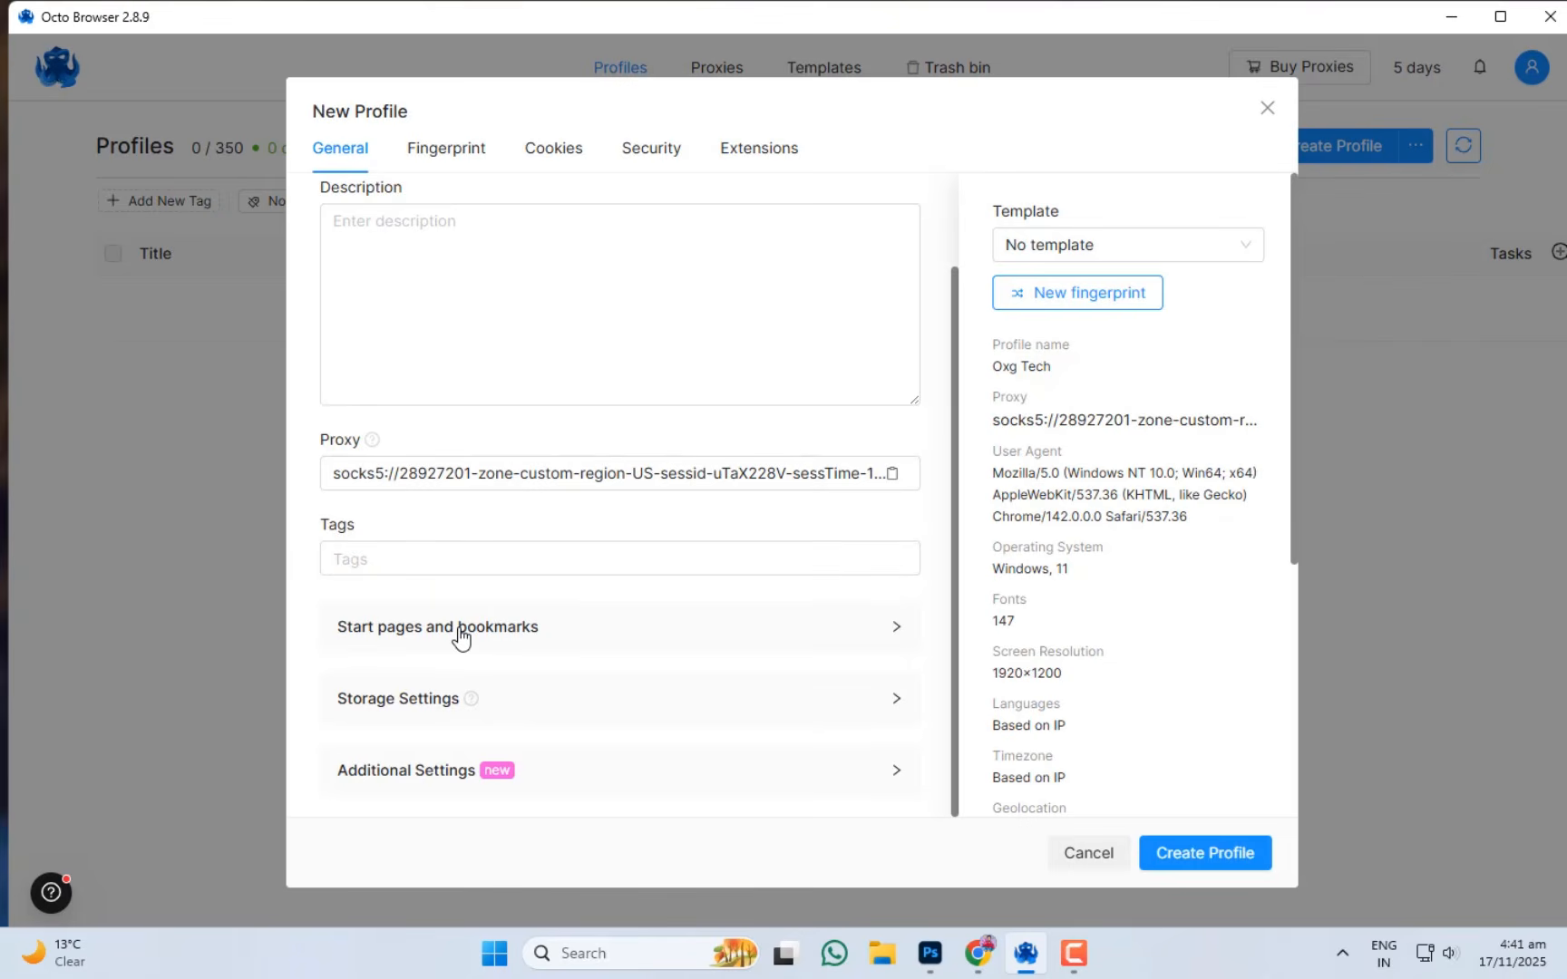
click(459, 630)
scroll(455, 623, down, 1)
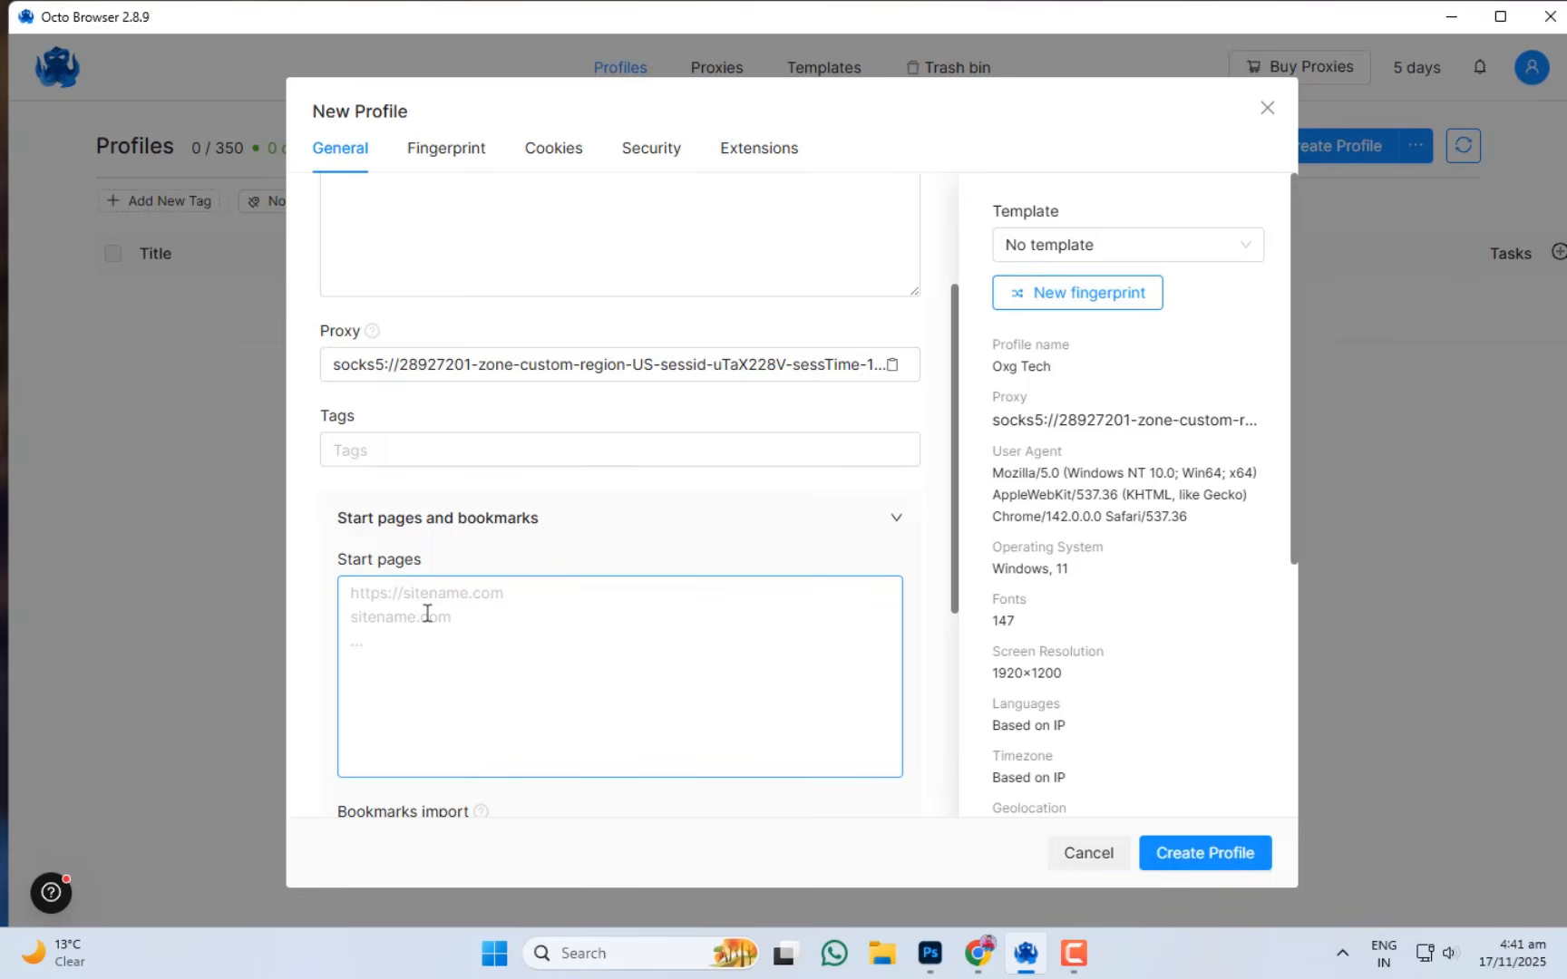
click(479, 619)
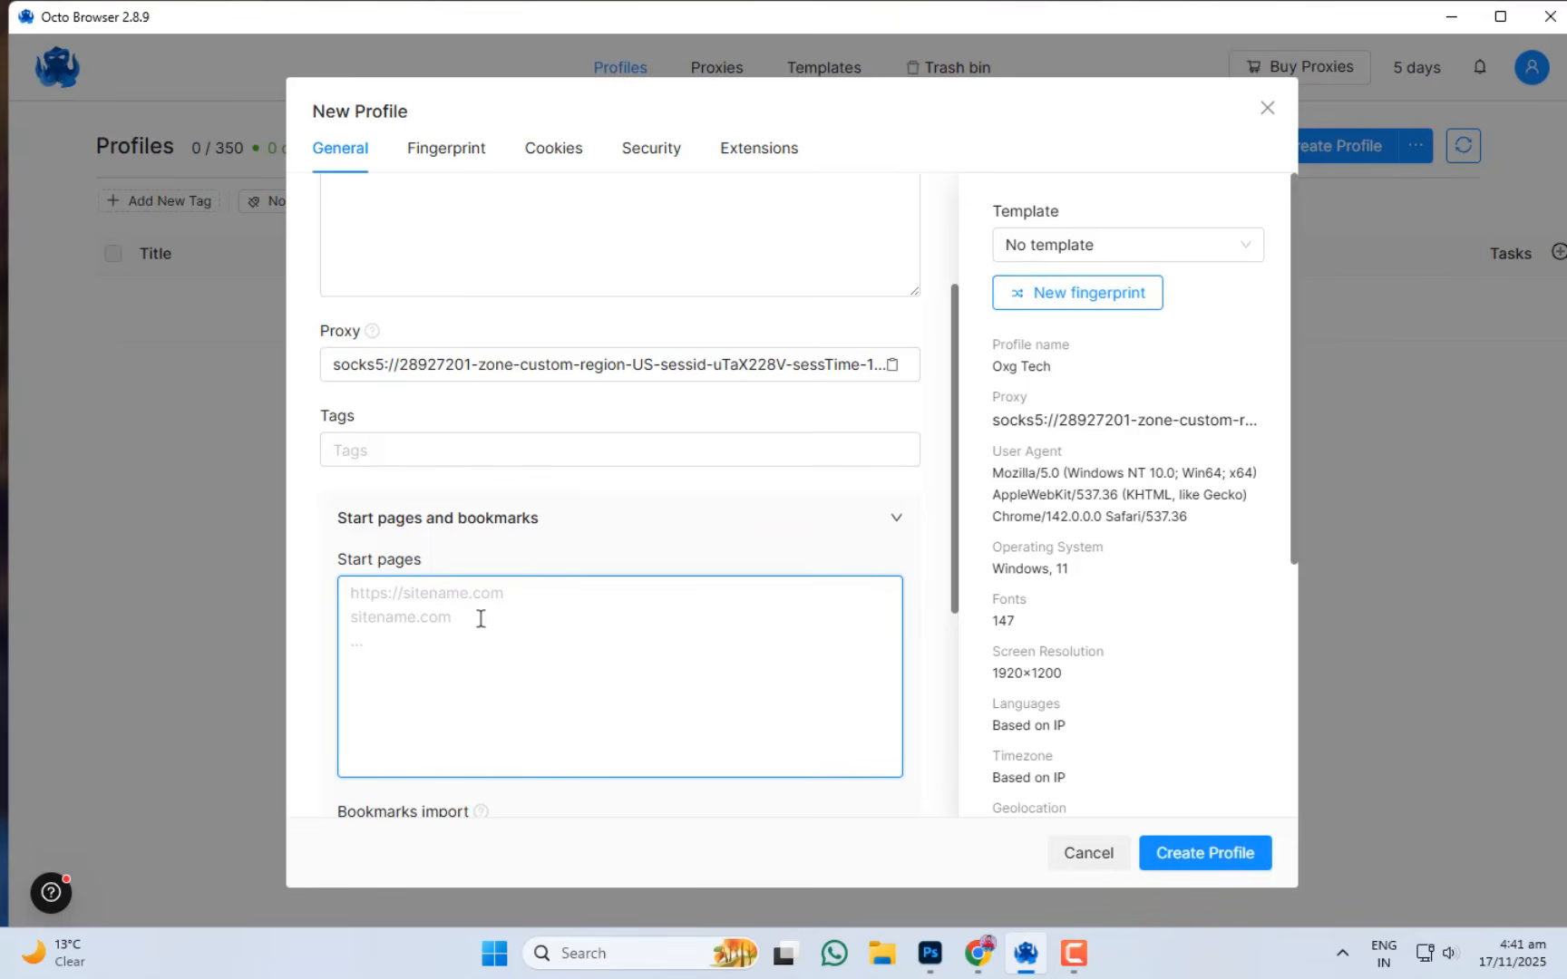
click(537, 518)
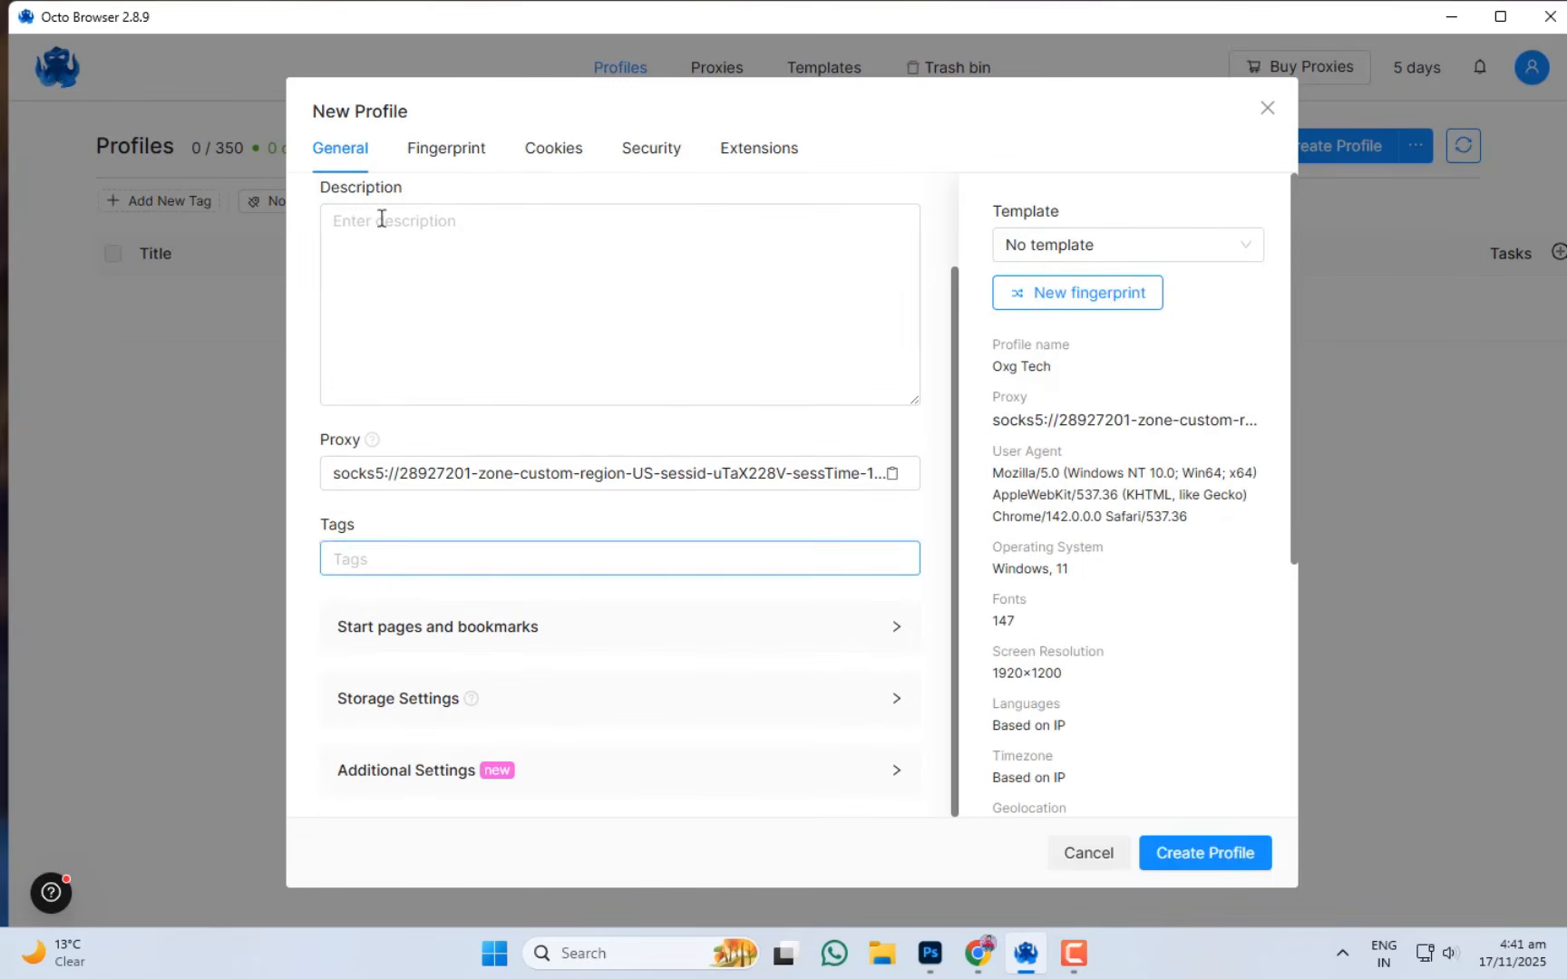
Set the profile fingerprint's operating system to Android version 15 with the Mobile device type.
click(449, 148)
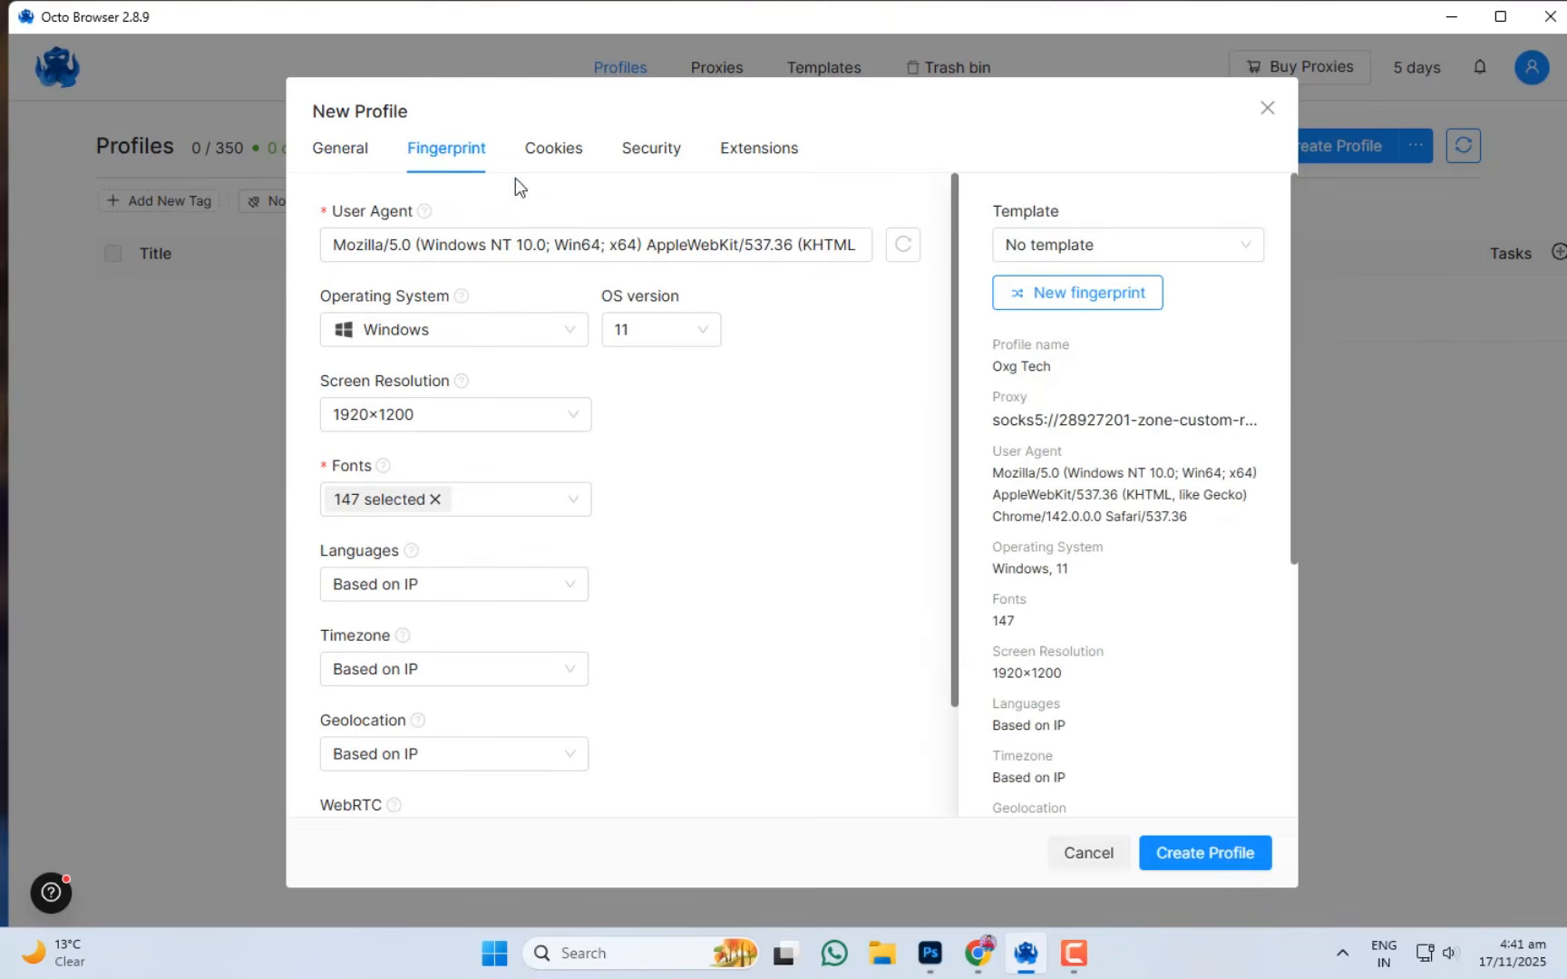
click(501, 336)
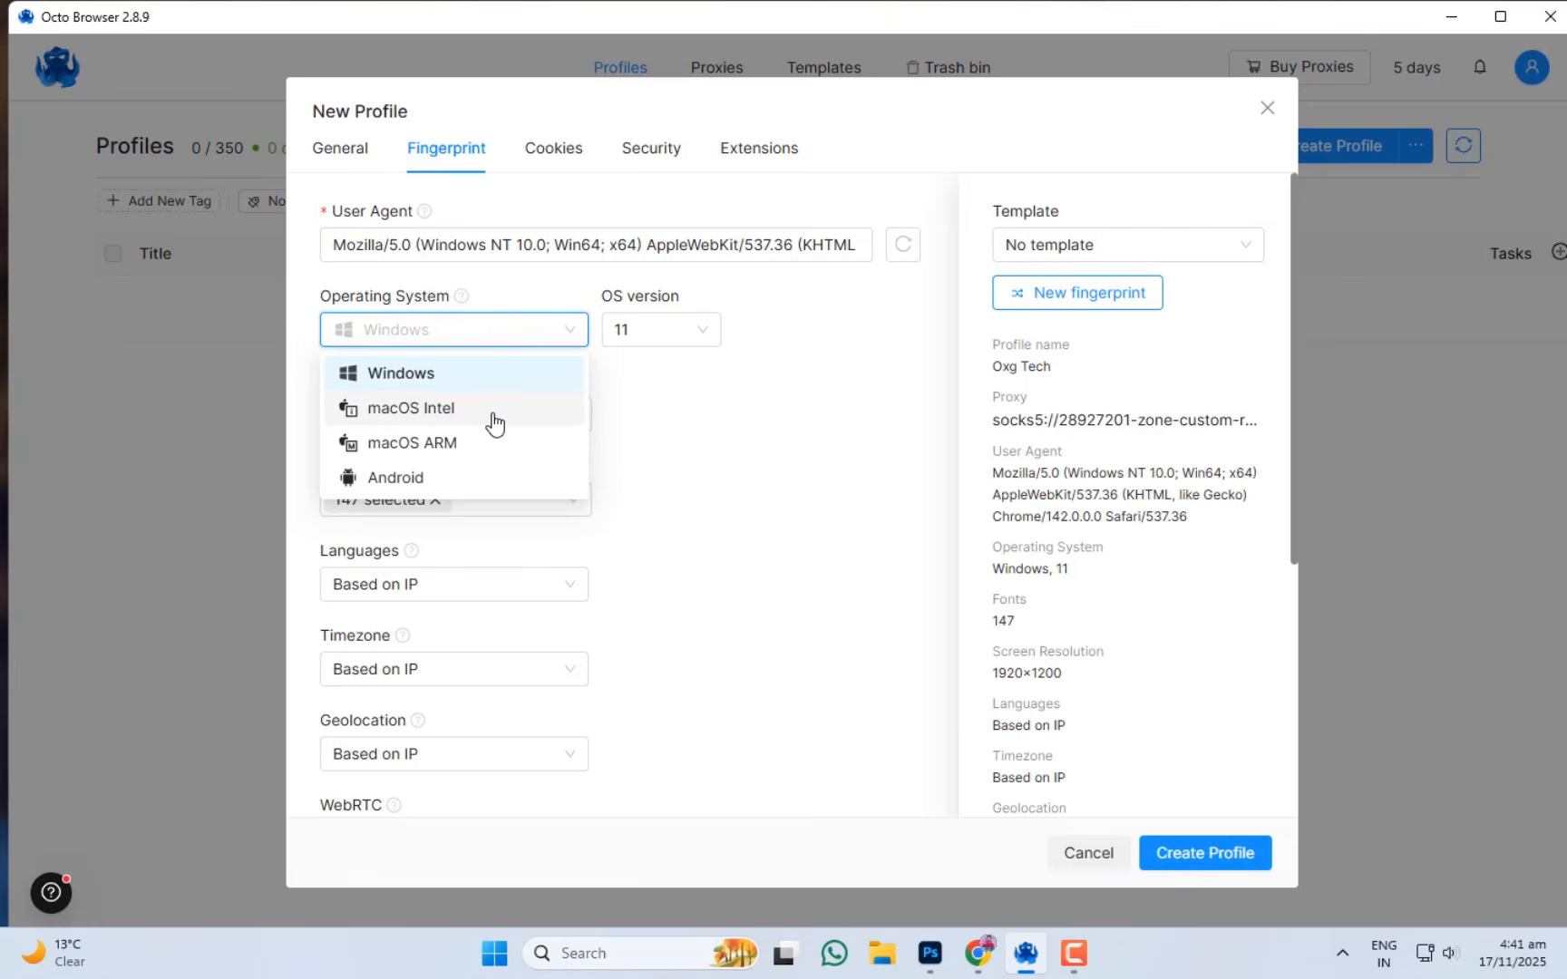
click(415, 480)
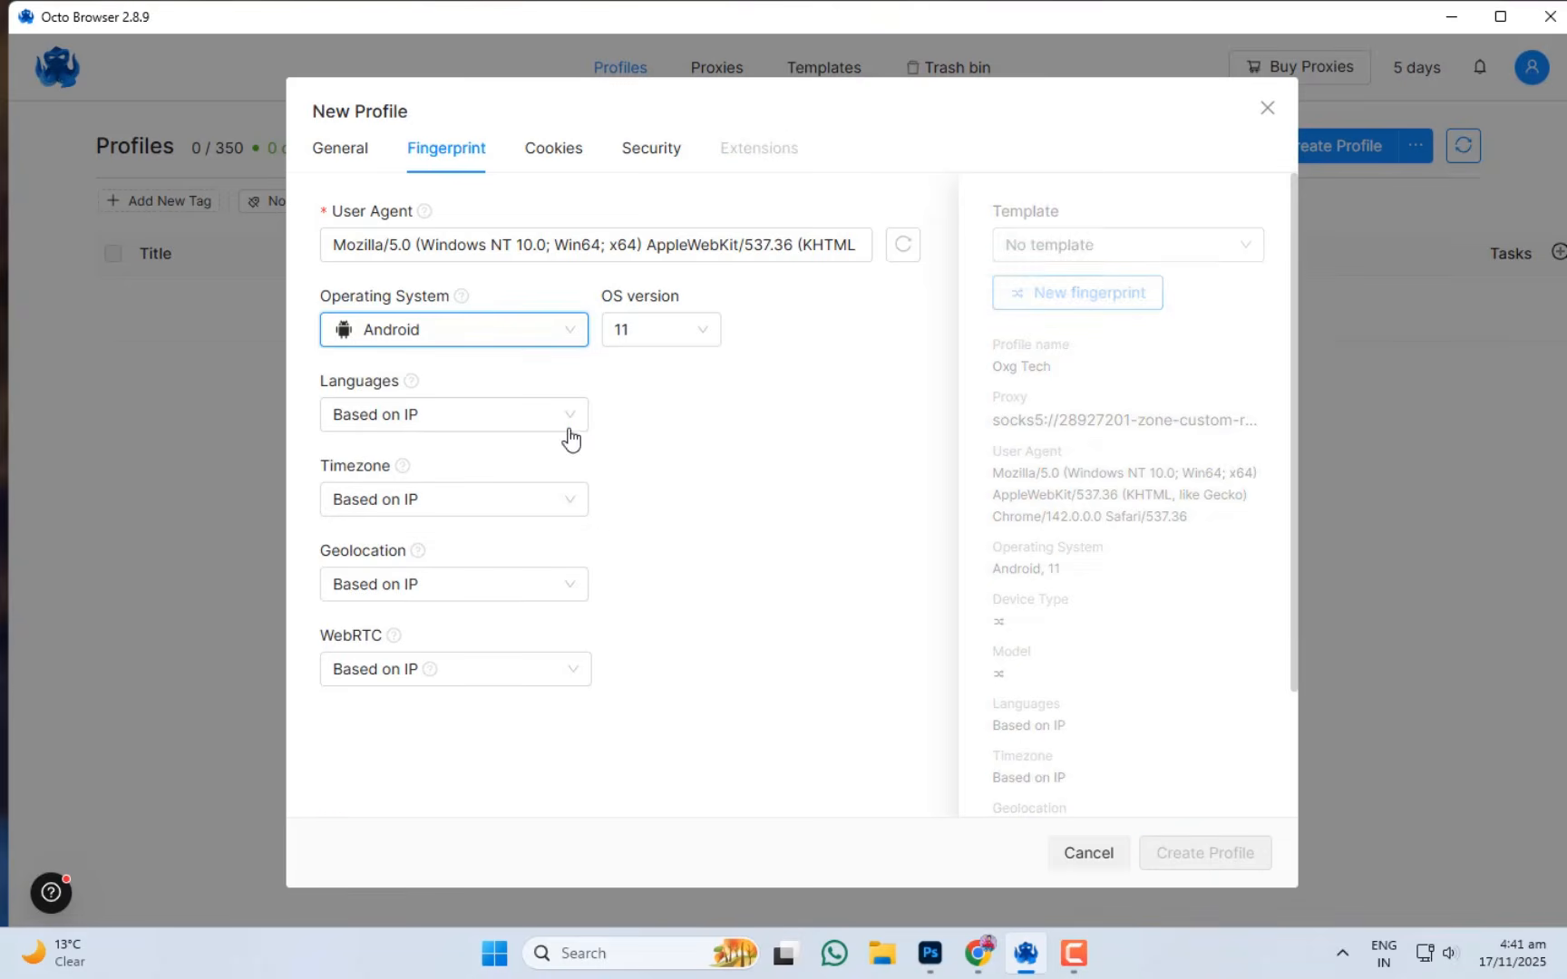
click(671, 339)
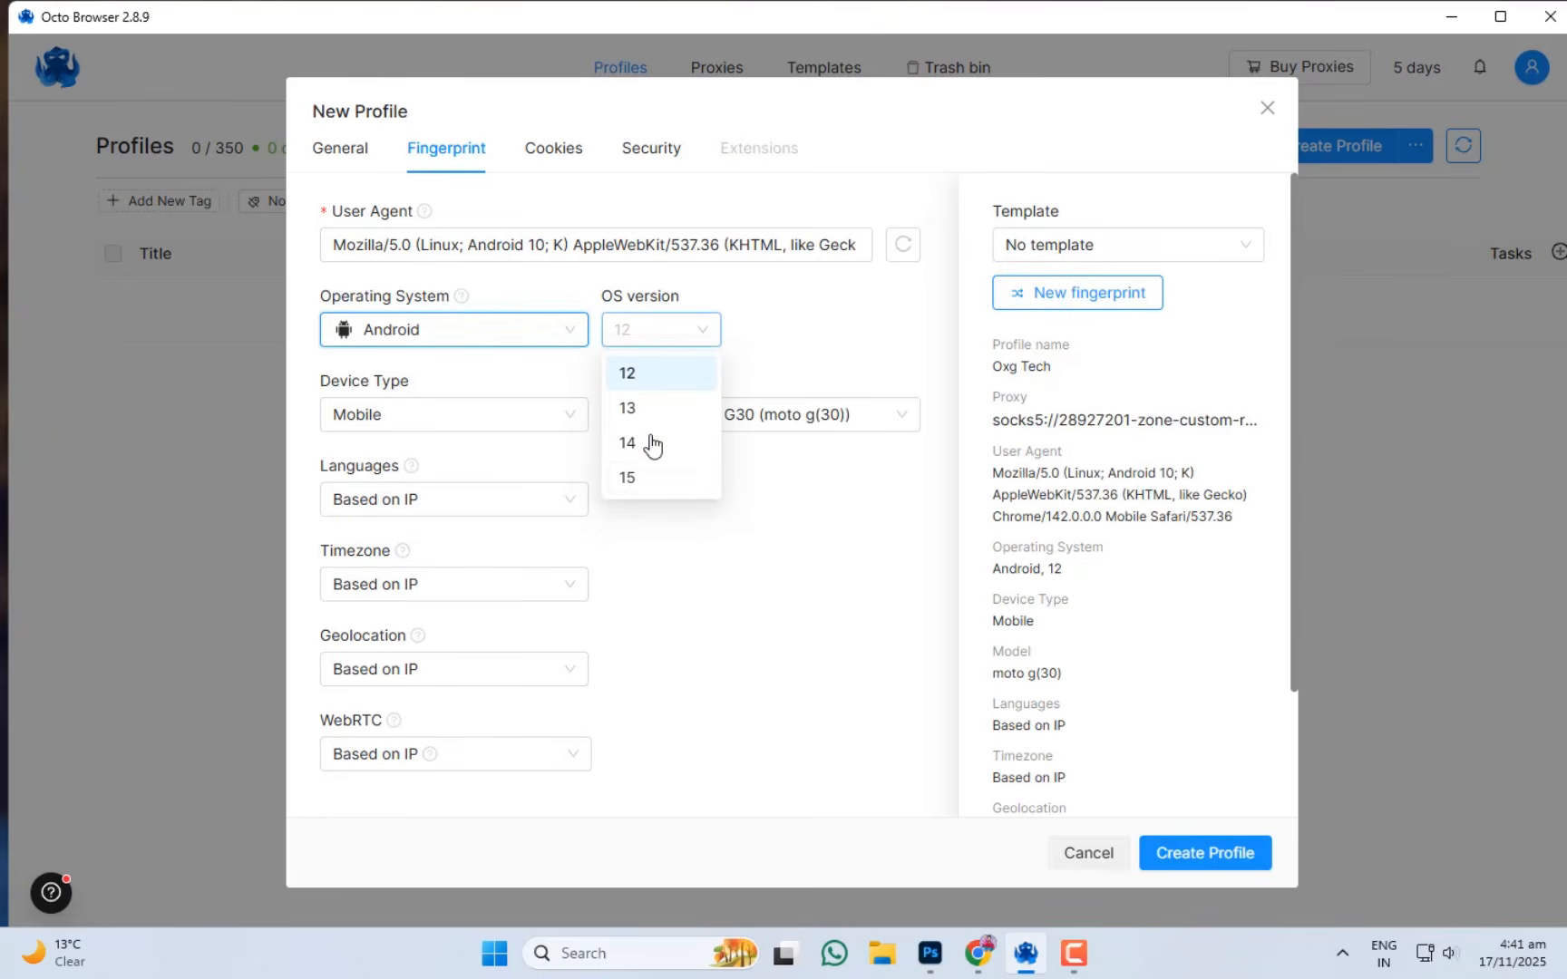
click(637, 481)
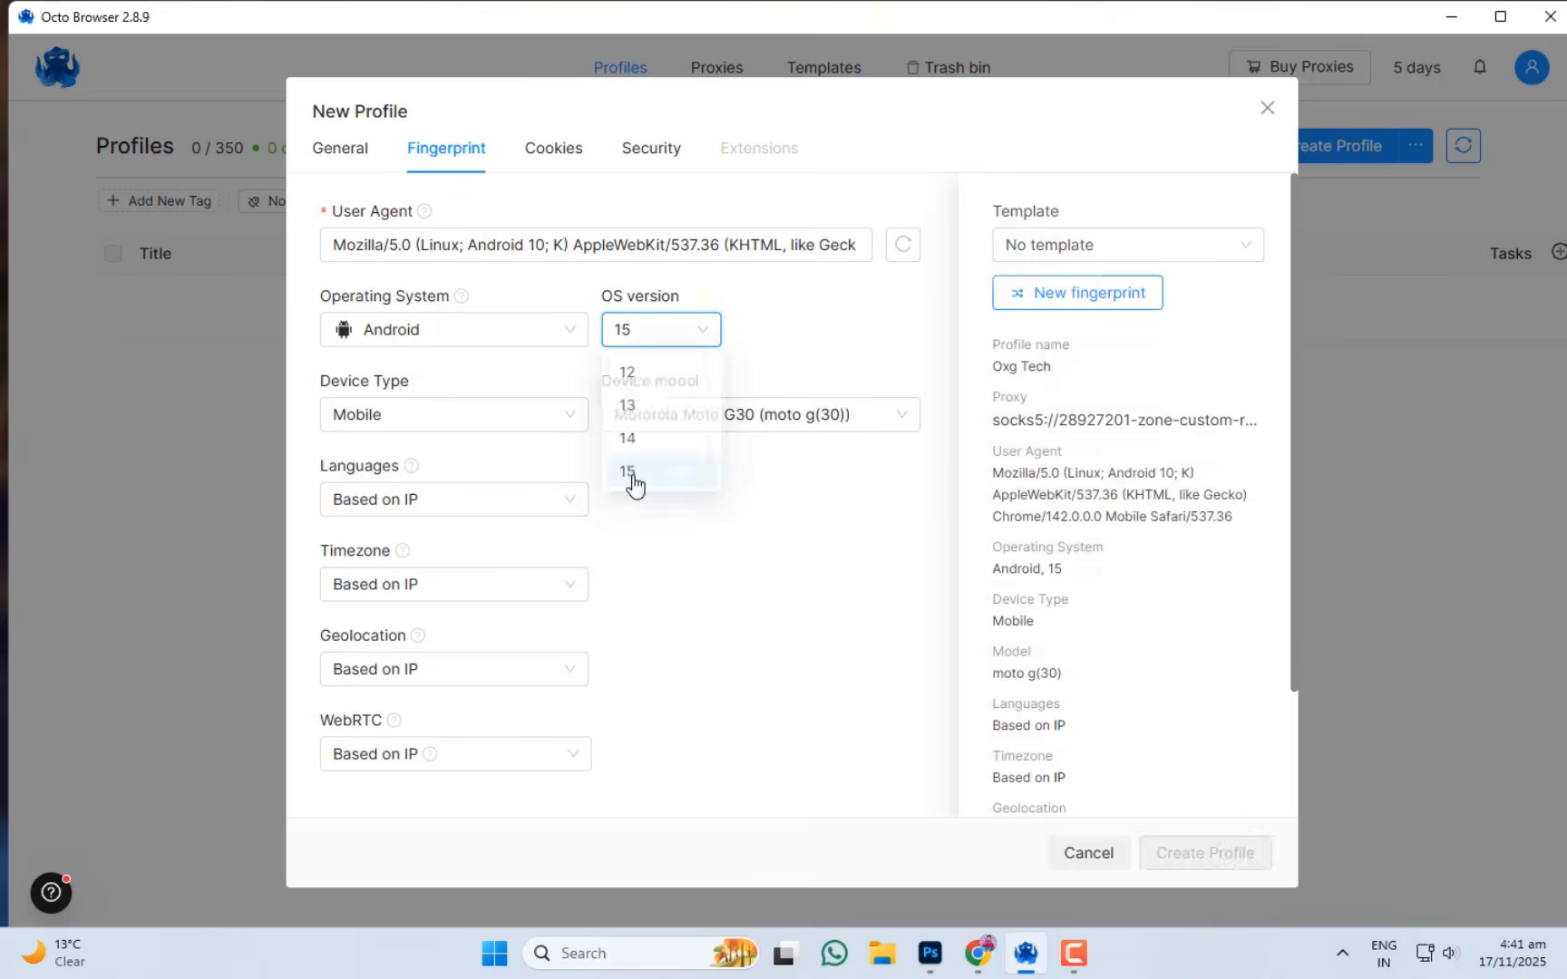
click(415, 421)
click(722, 508)
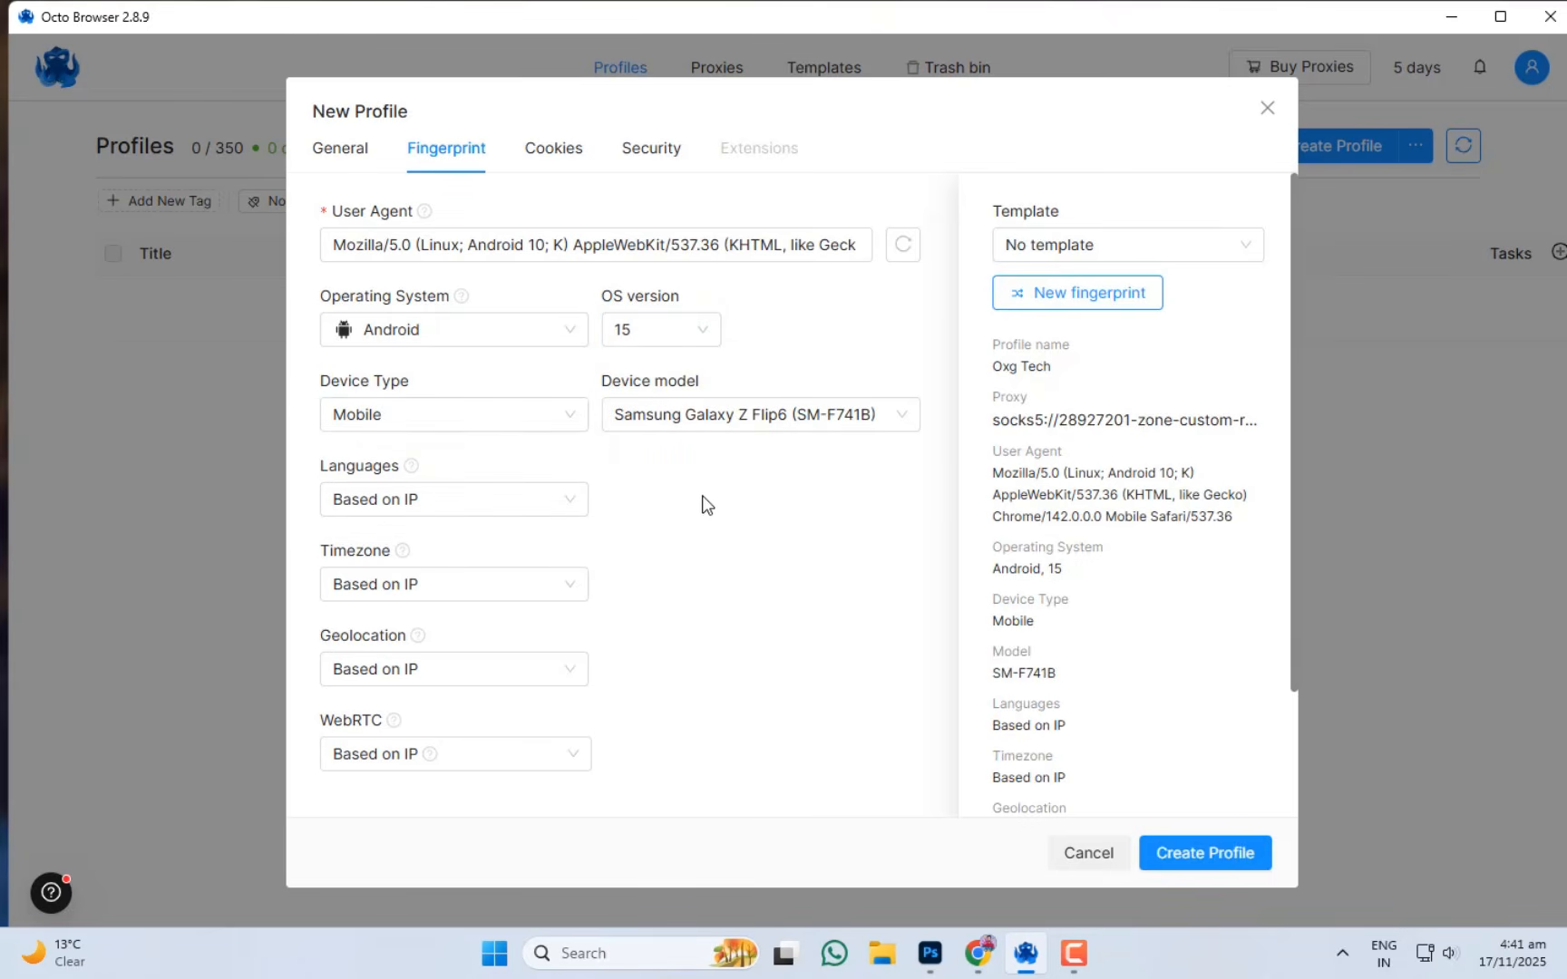
Examine the list of Android device models available for the mobile fingerprint without choosing a different one.
click(741, 417)
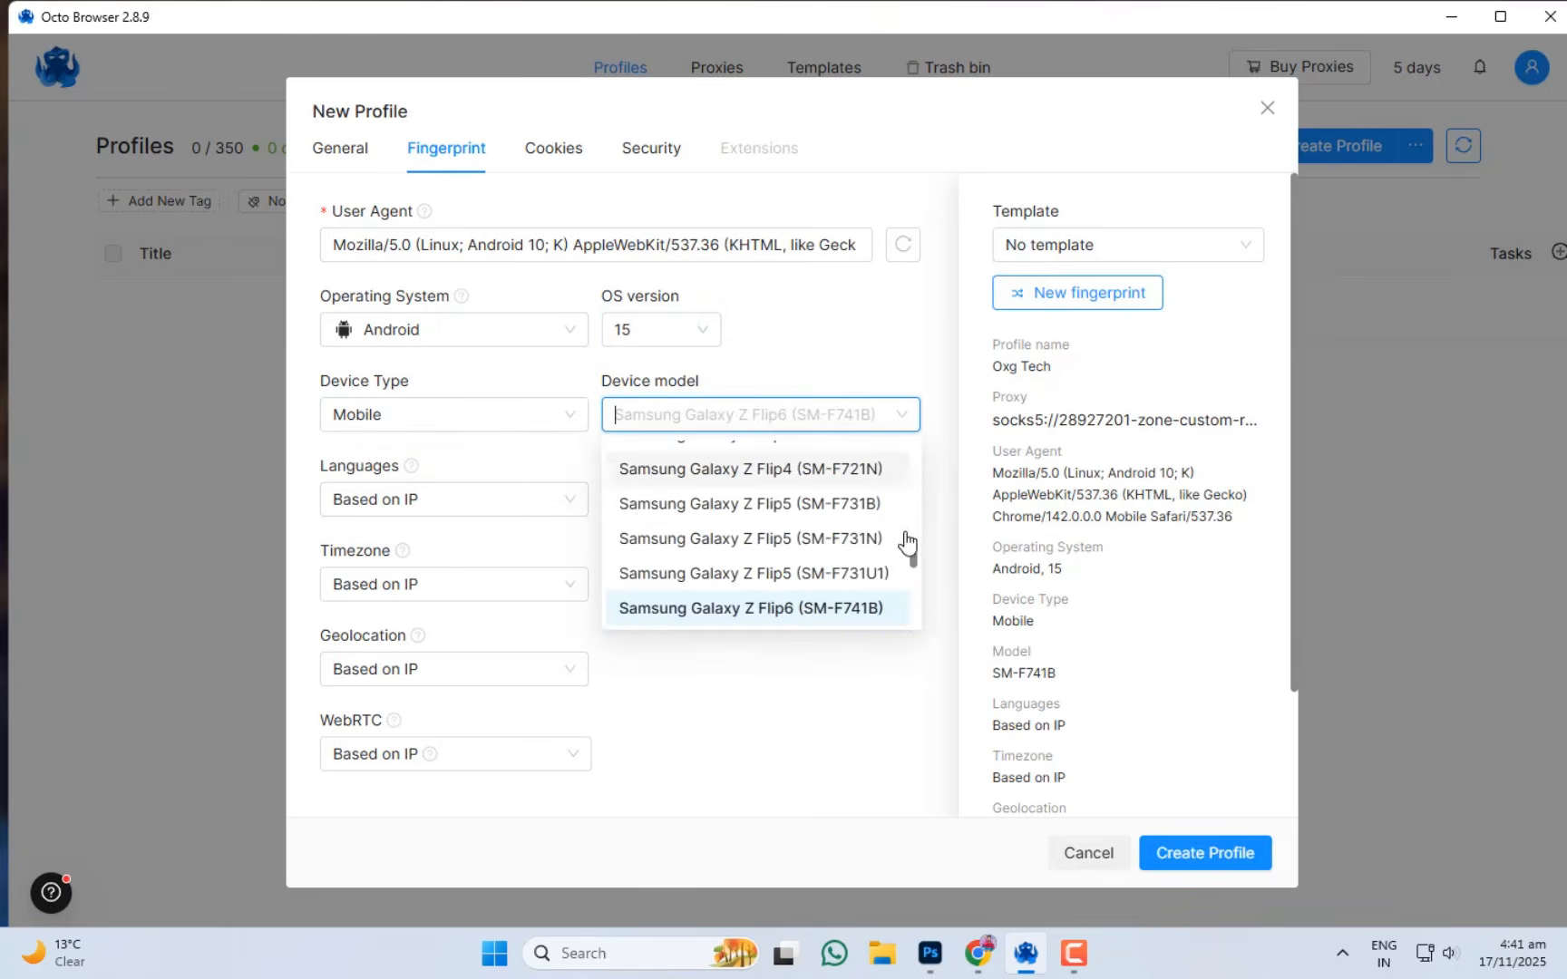
drag(910, 560, 938, 437)
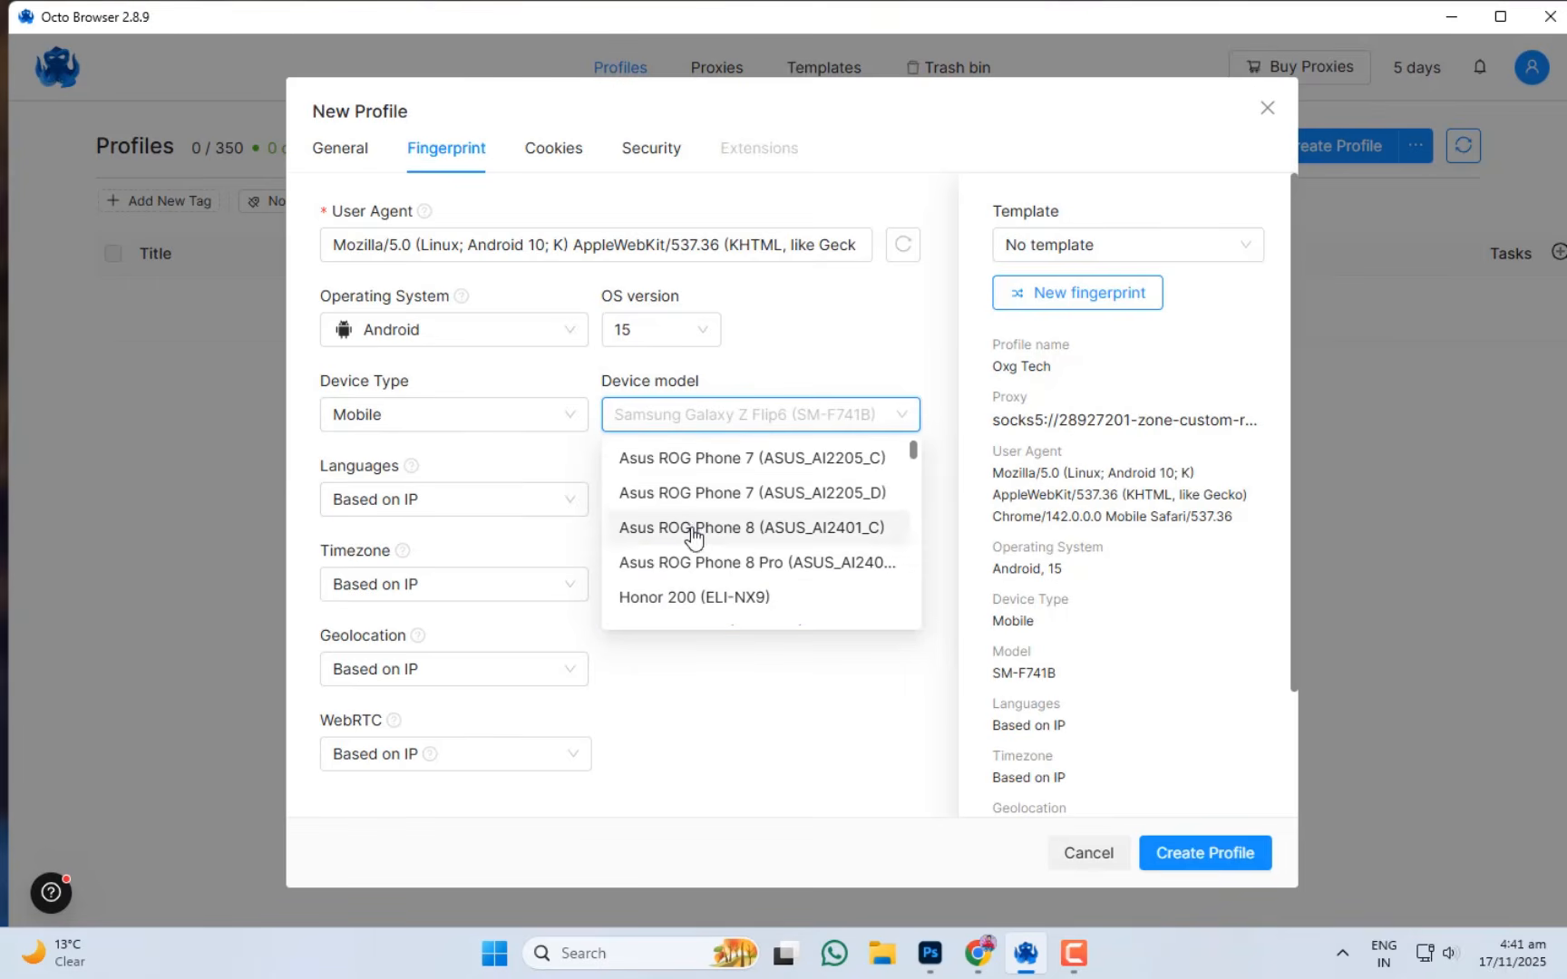
scroll(699, 531, down, 5)
scroll(703, 562, down, 3)
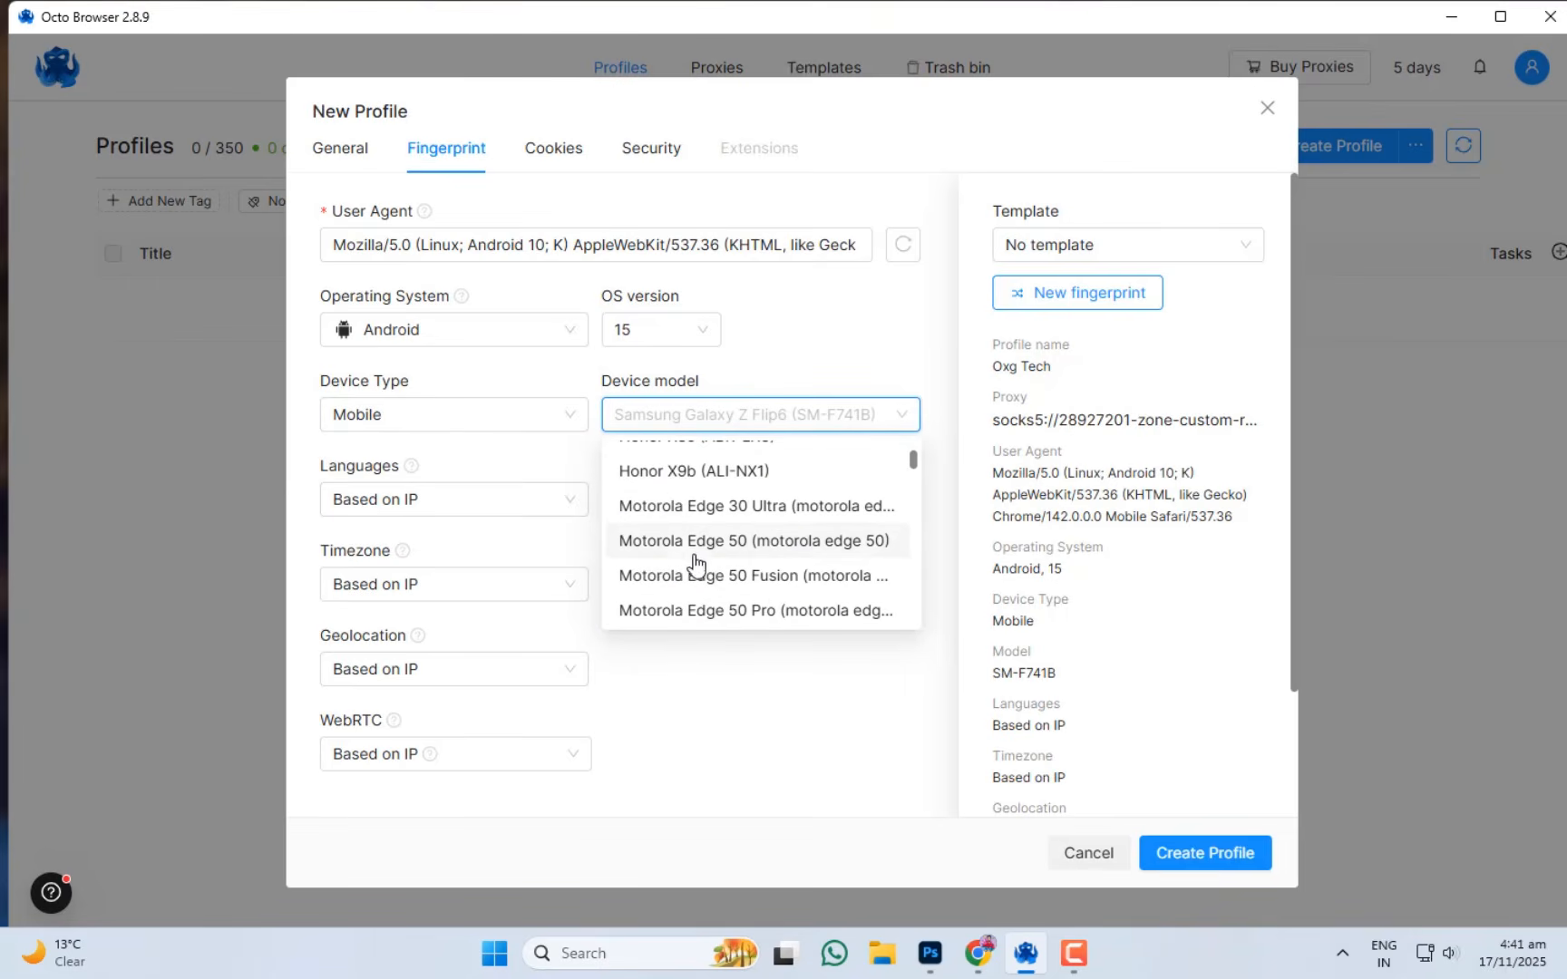
scroll(675, 535, down, 4)
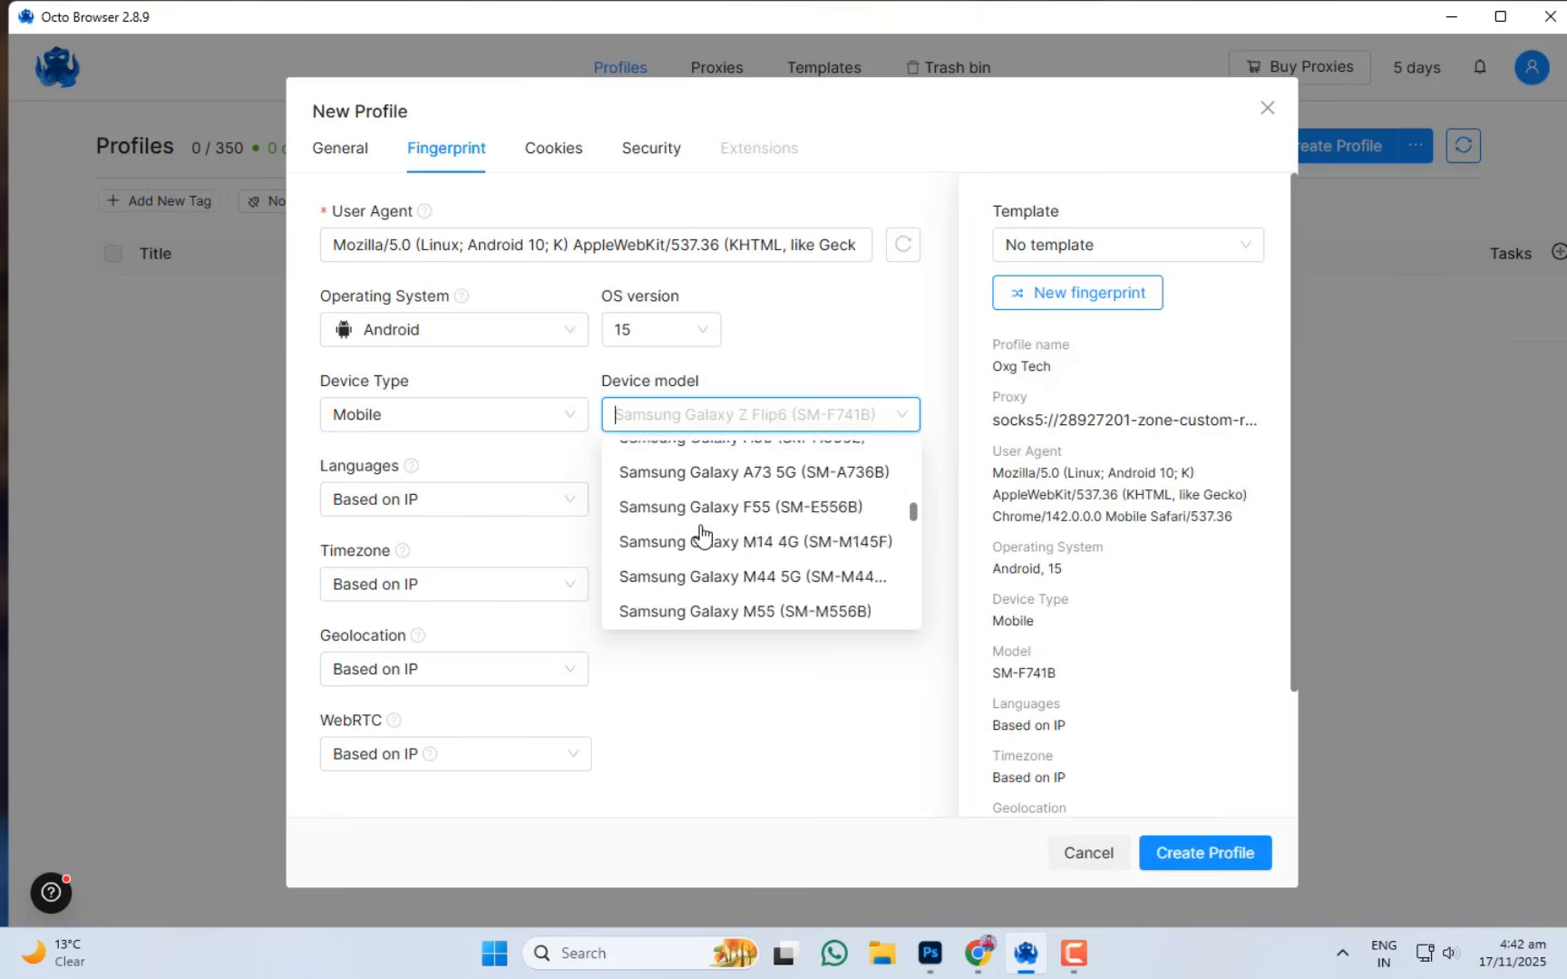
scroll(700, 537, down, 3)
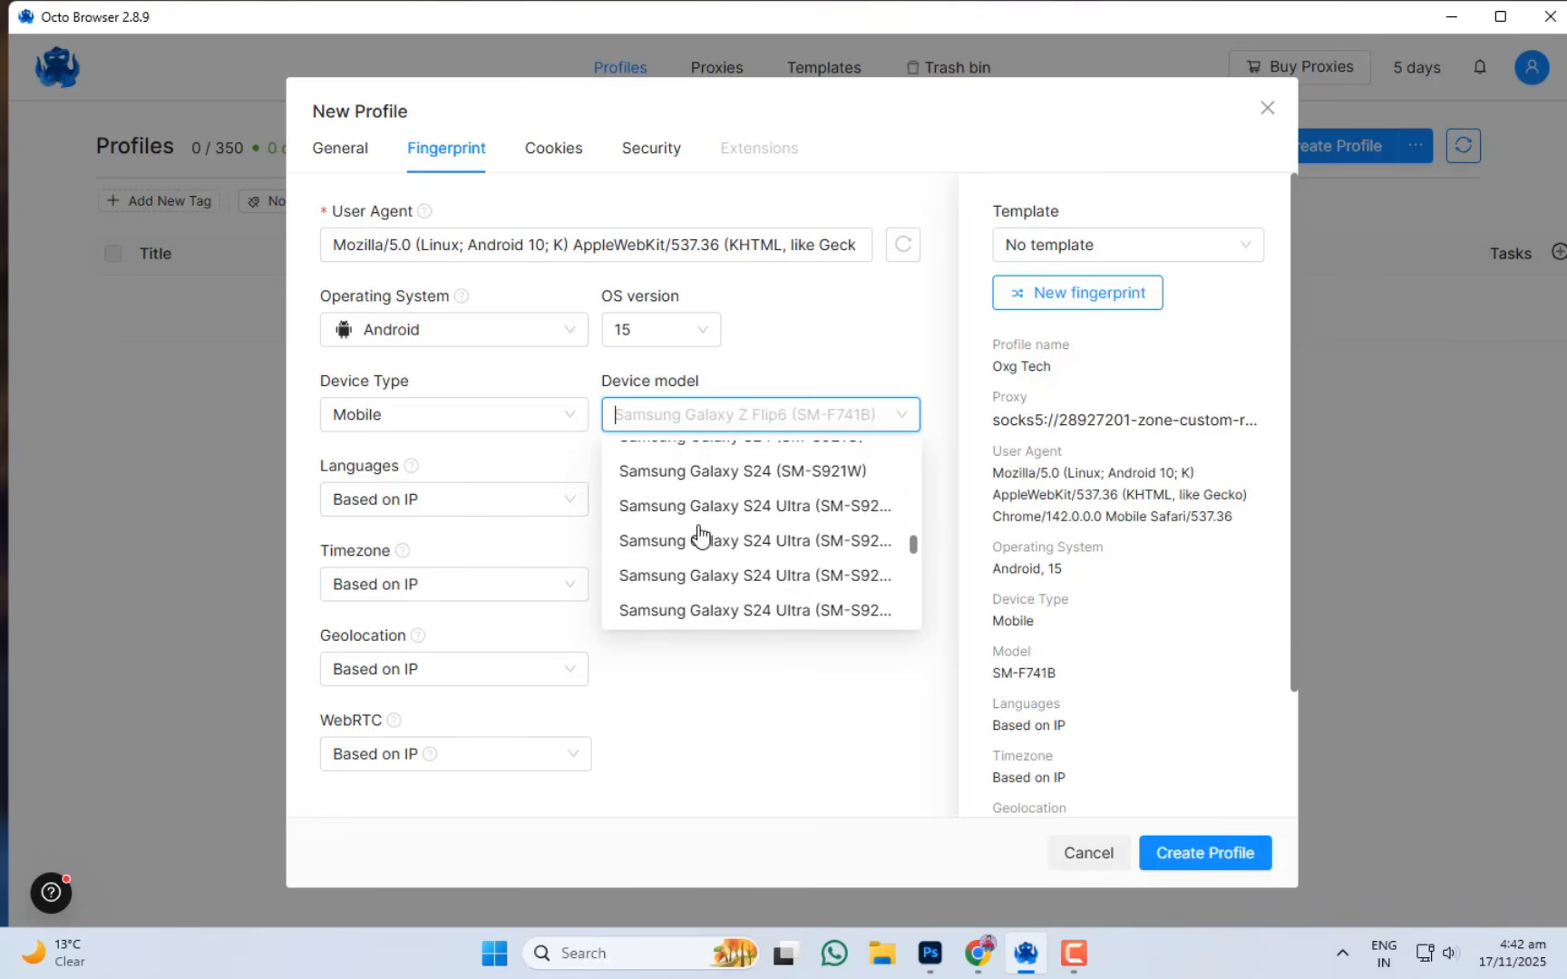
scroll(698, 537, down, 5)
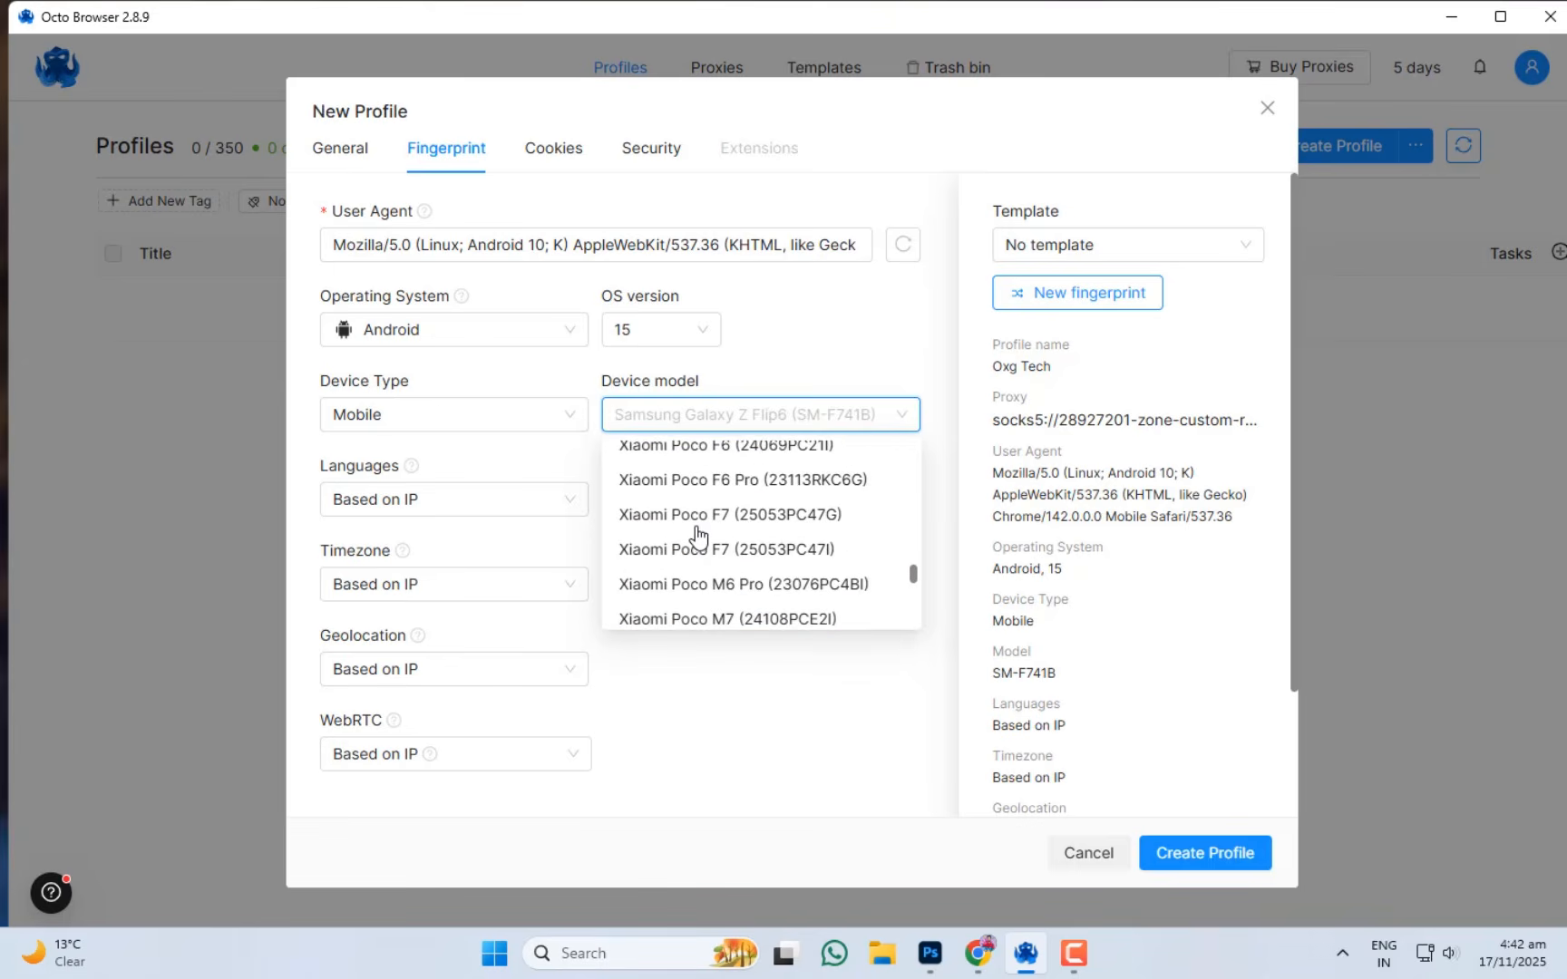
scroll(698, 537, down, 5)
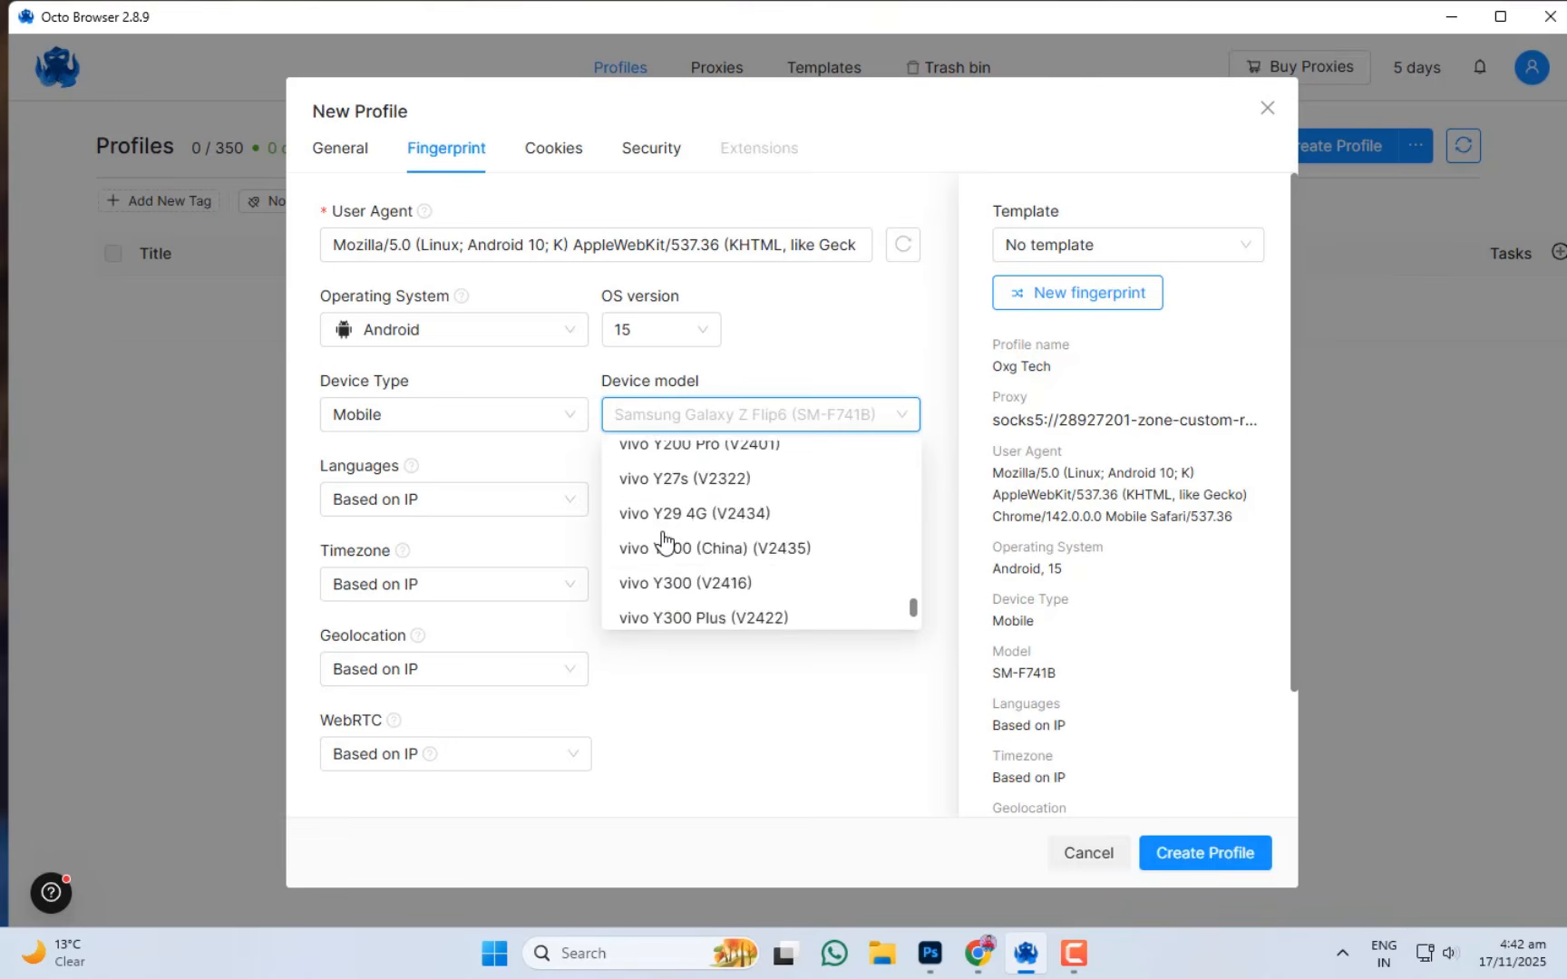
scroll(684, 481, up, 15)
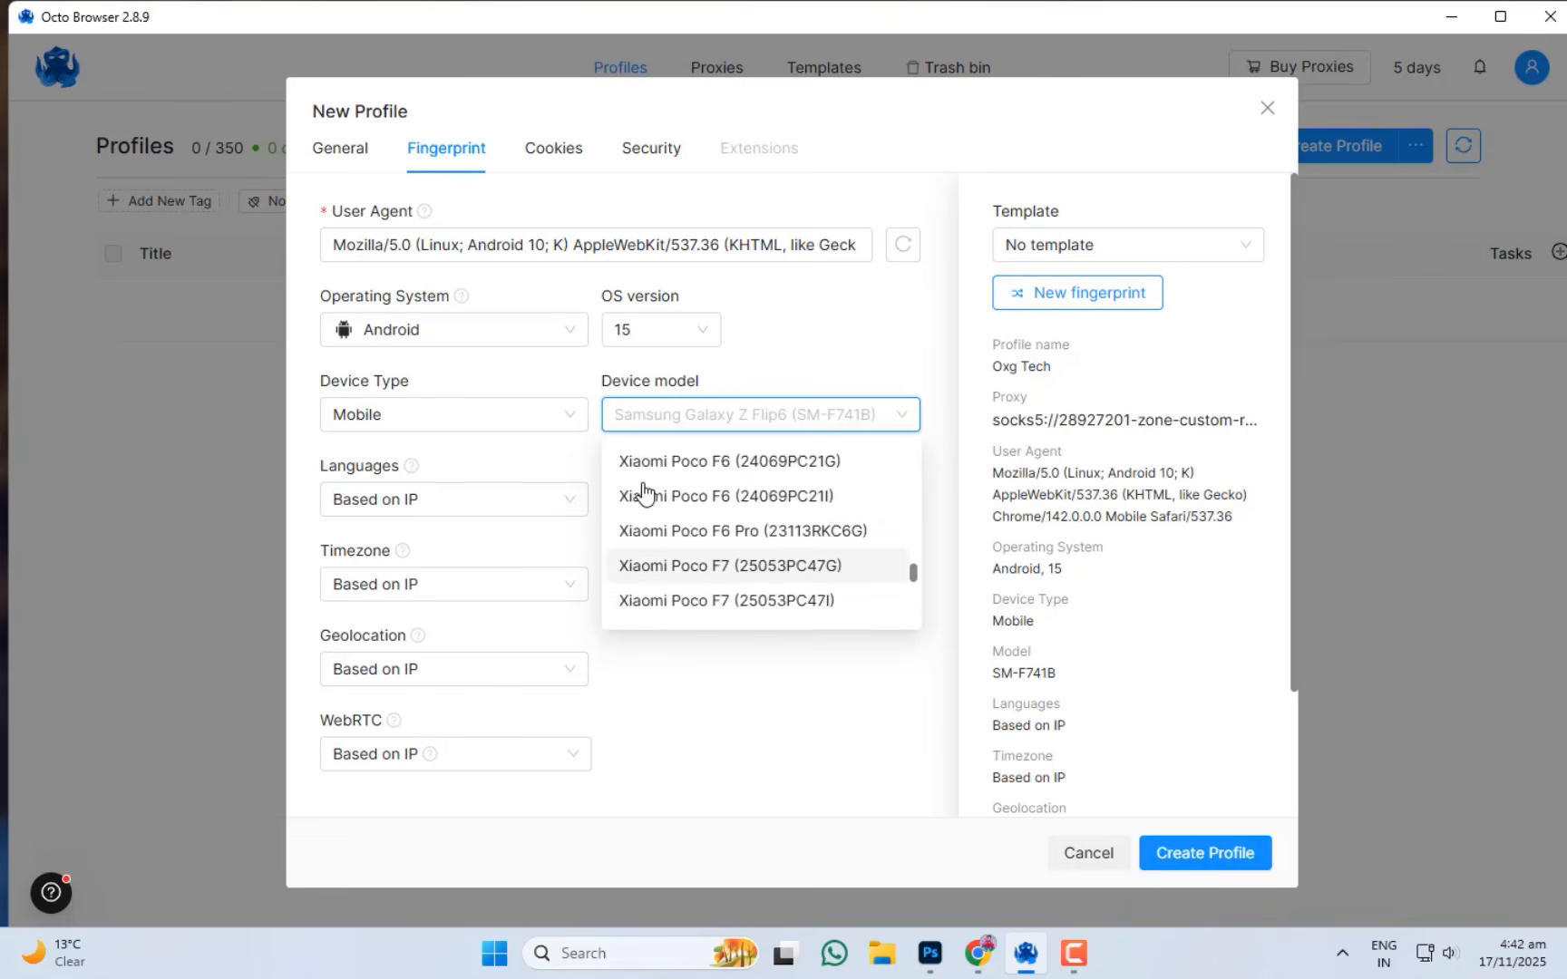
scroll(644, 494, up, 5)
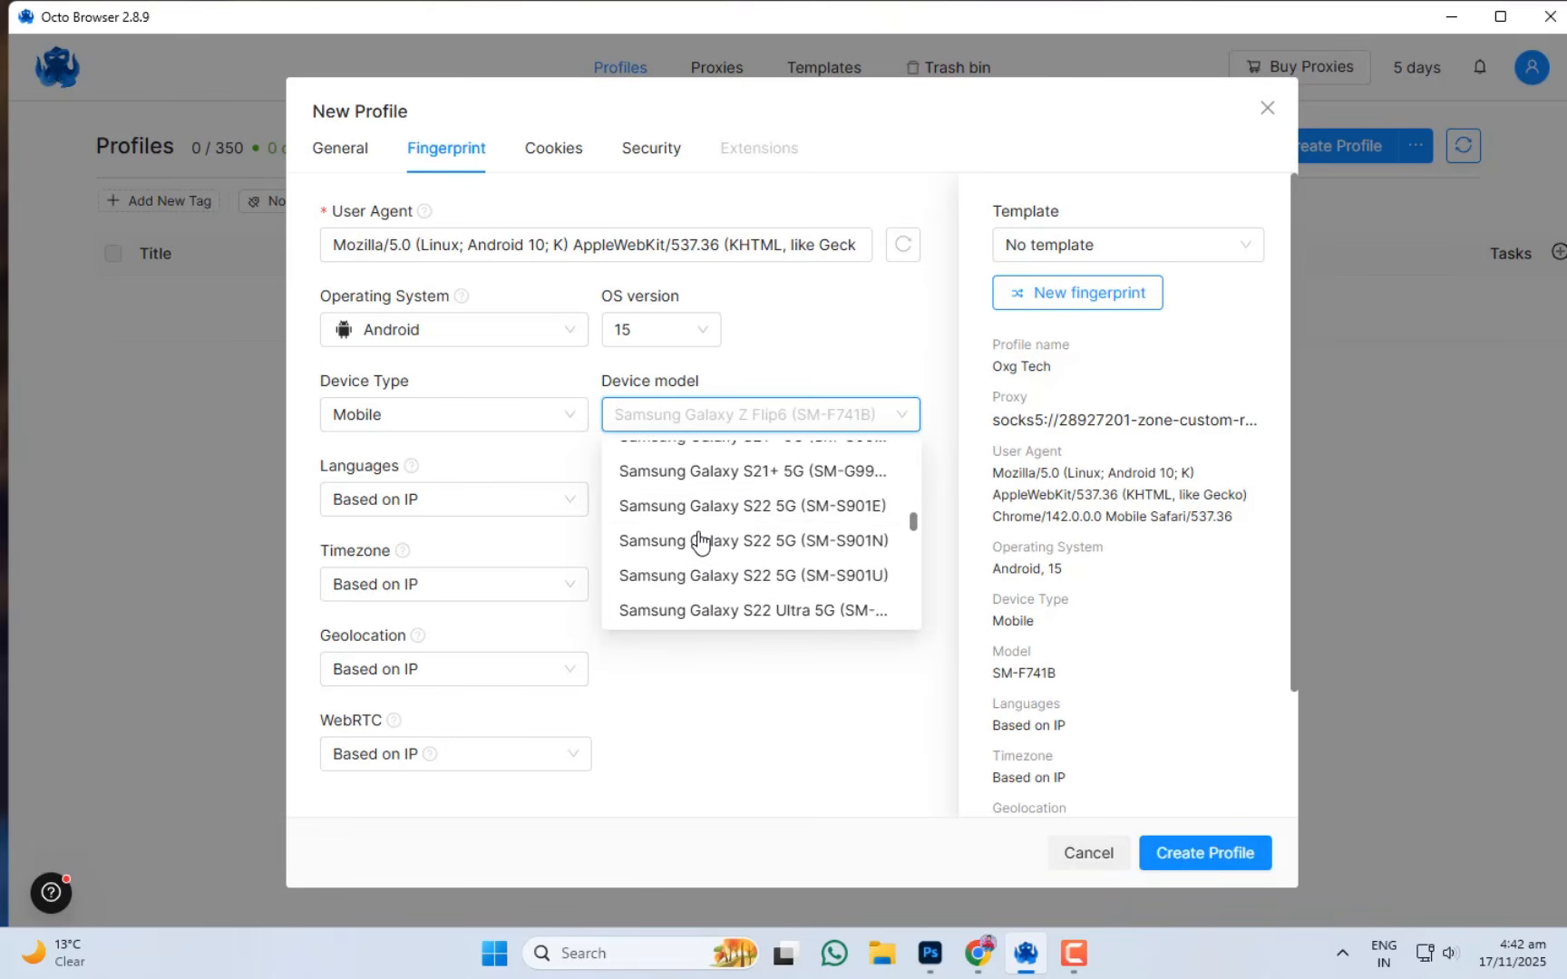
Switch the profile fingerprint's operating system to Windows and look at its OS version options without picking another.
click(434, 333)
click(457, 336)
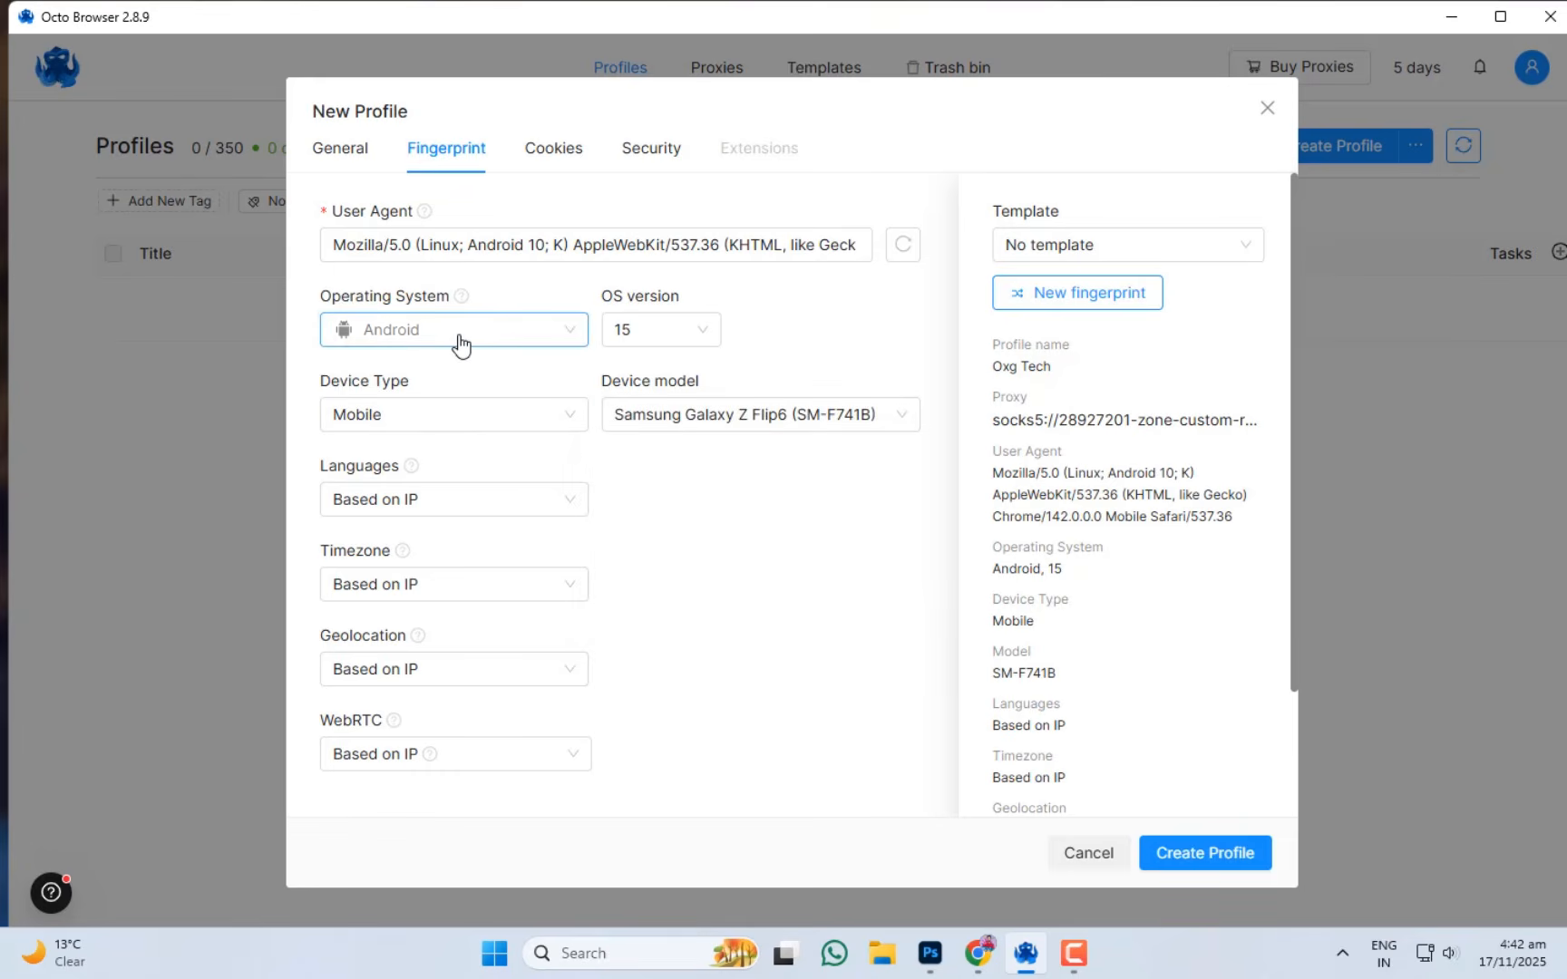
click(575, 375)
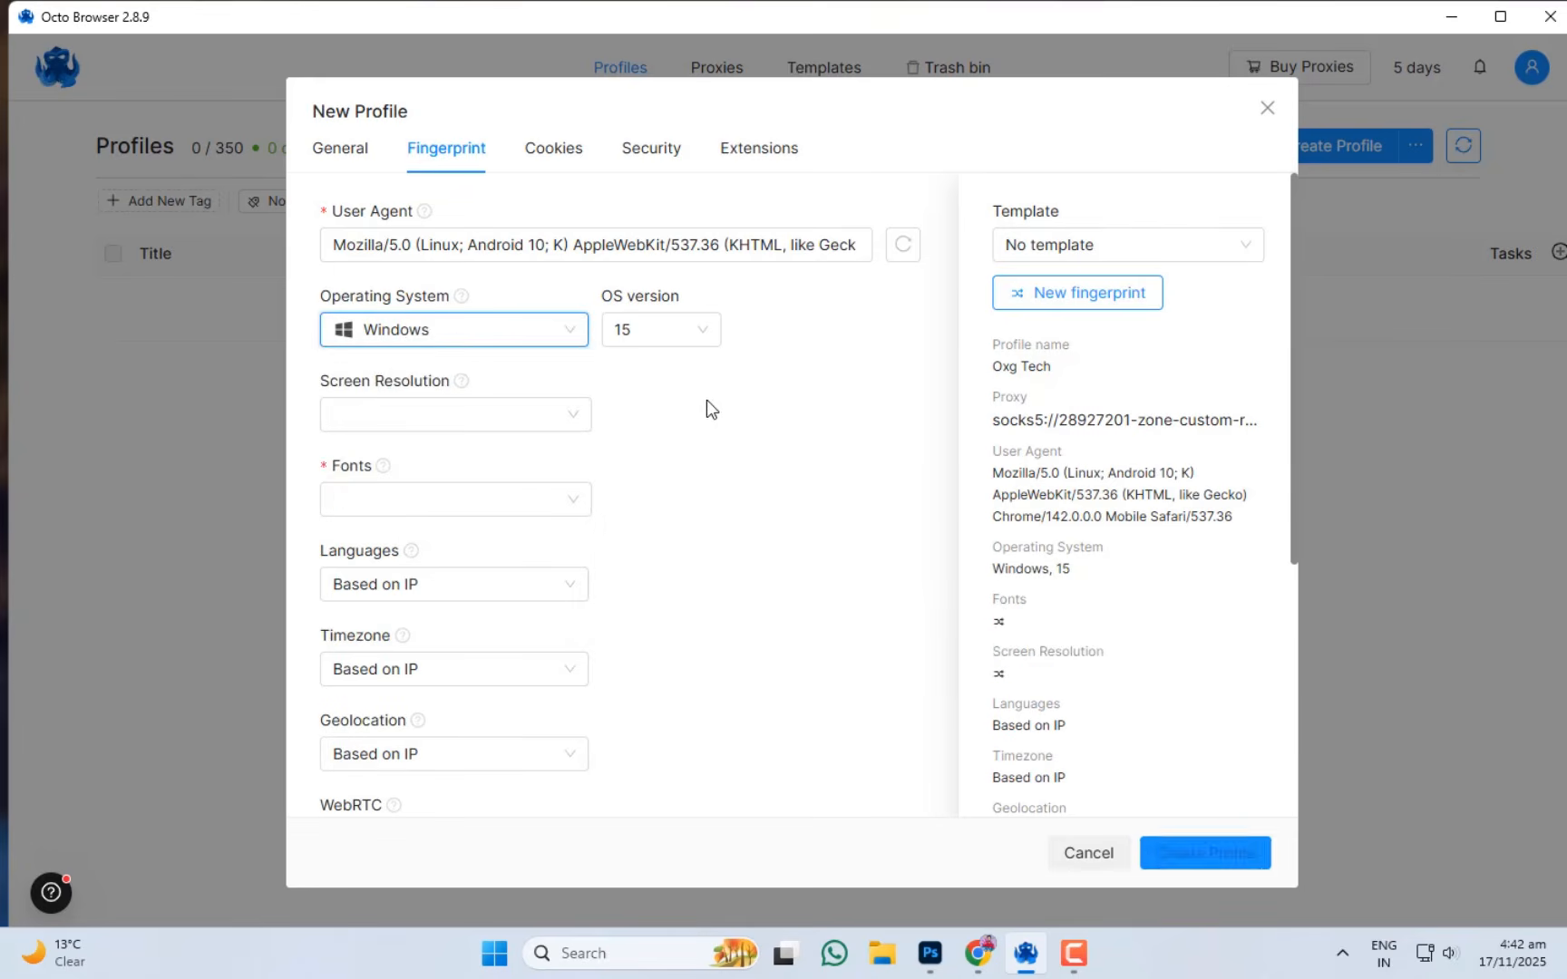
click(660, 330)
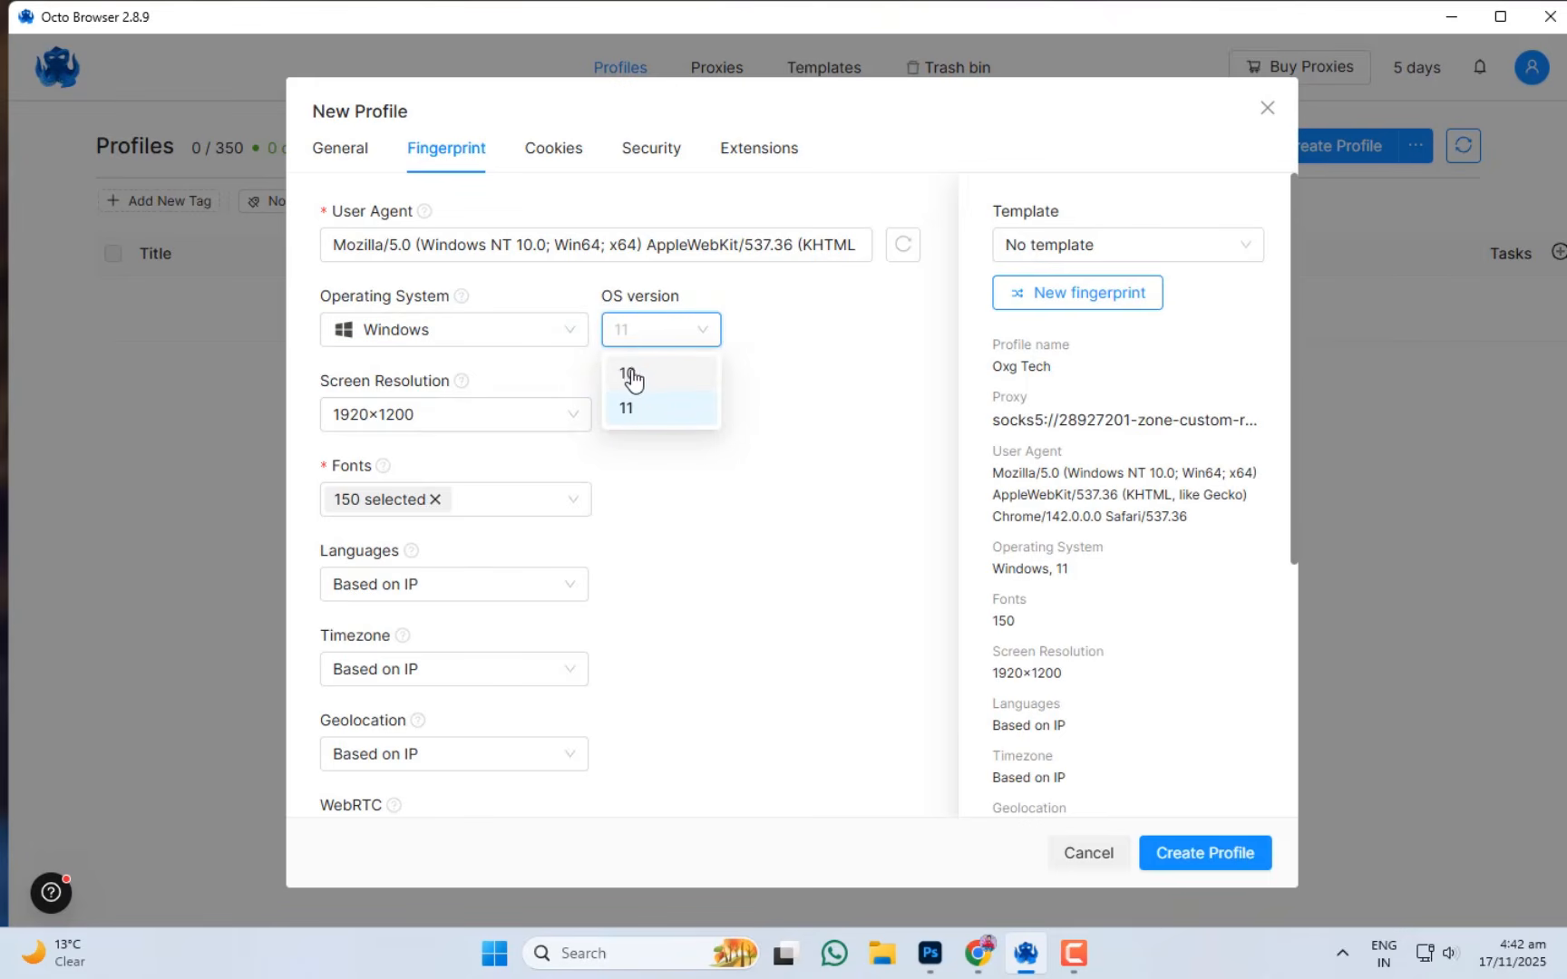
click(680, 474)
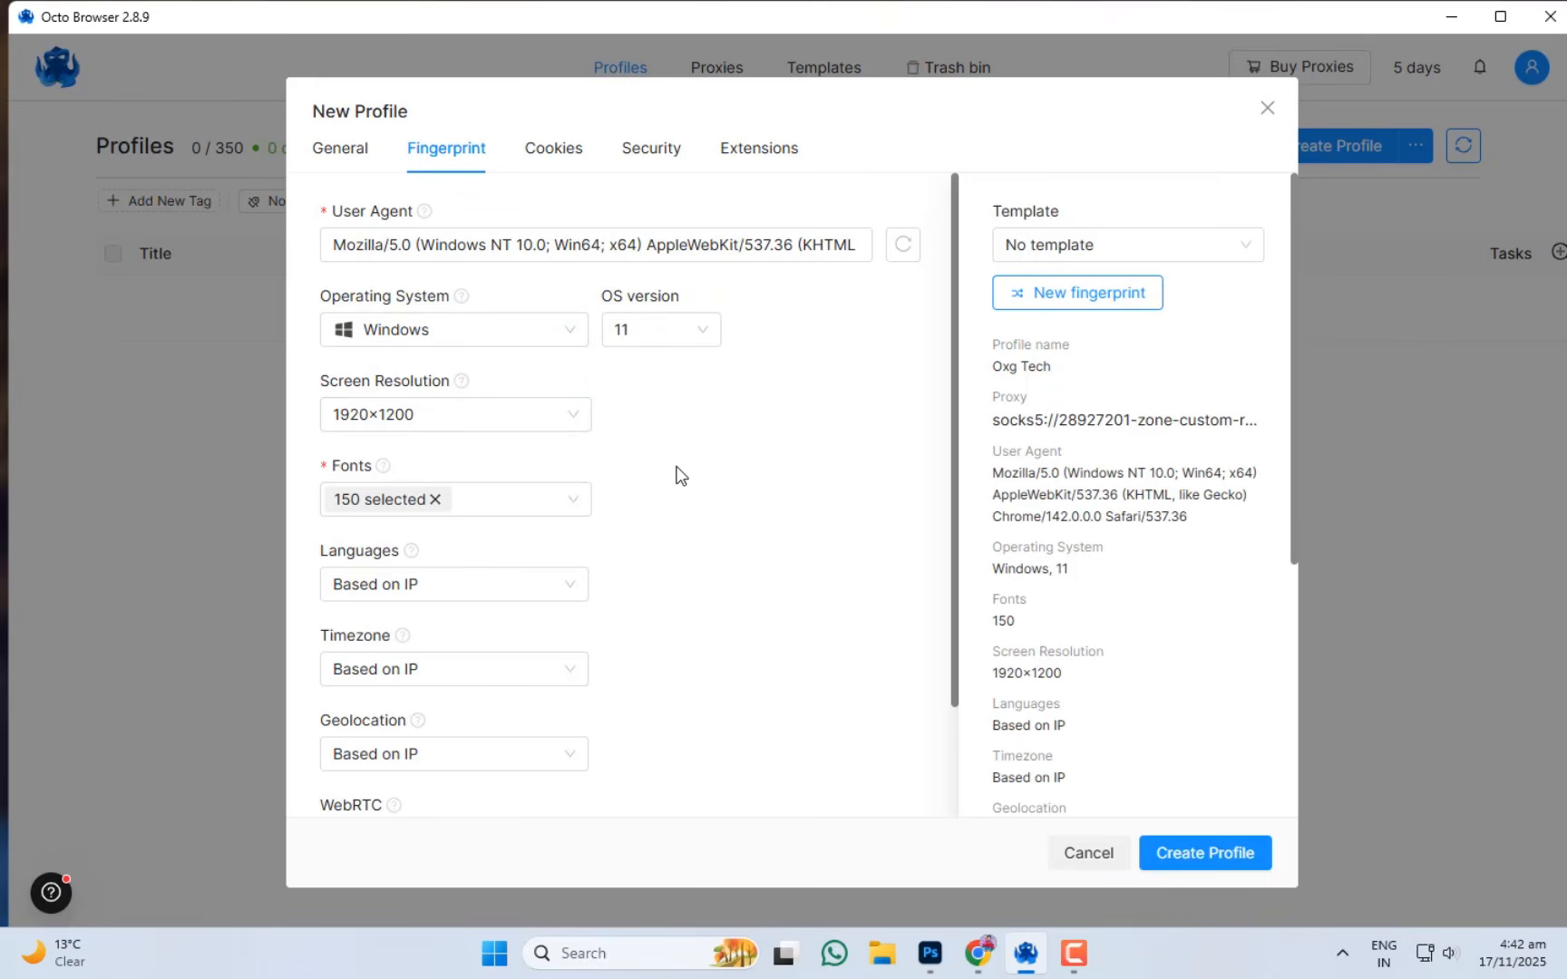
Set the fingerprint's screen resolution to 2560×1440 (2K) and change it to 3840×2160 (4K).
click(402, 414)
scroll(490, 544, down, 3)
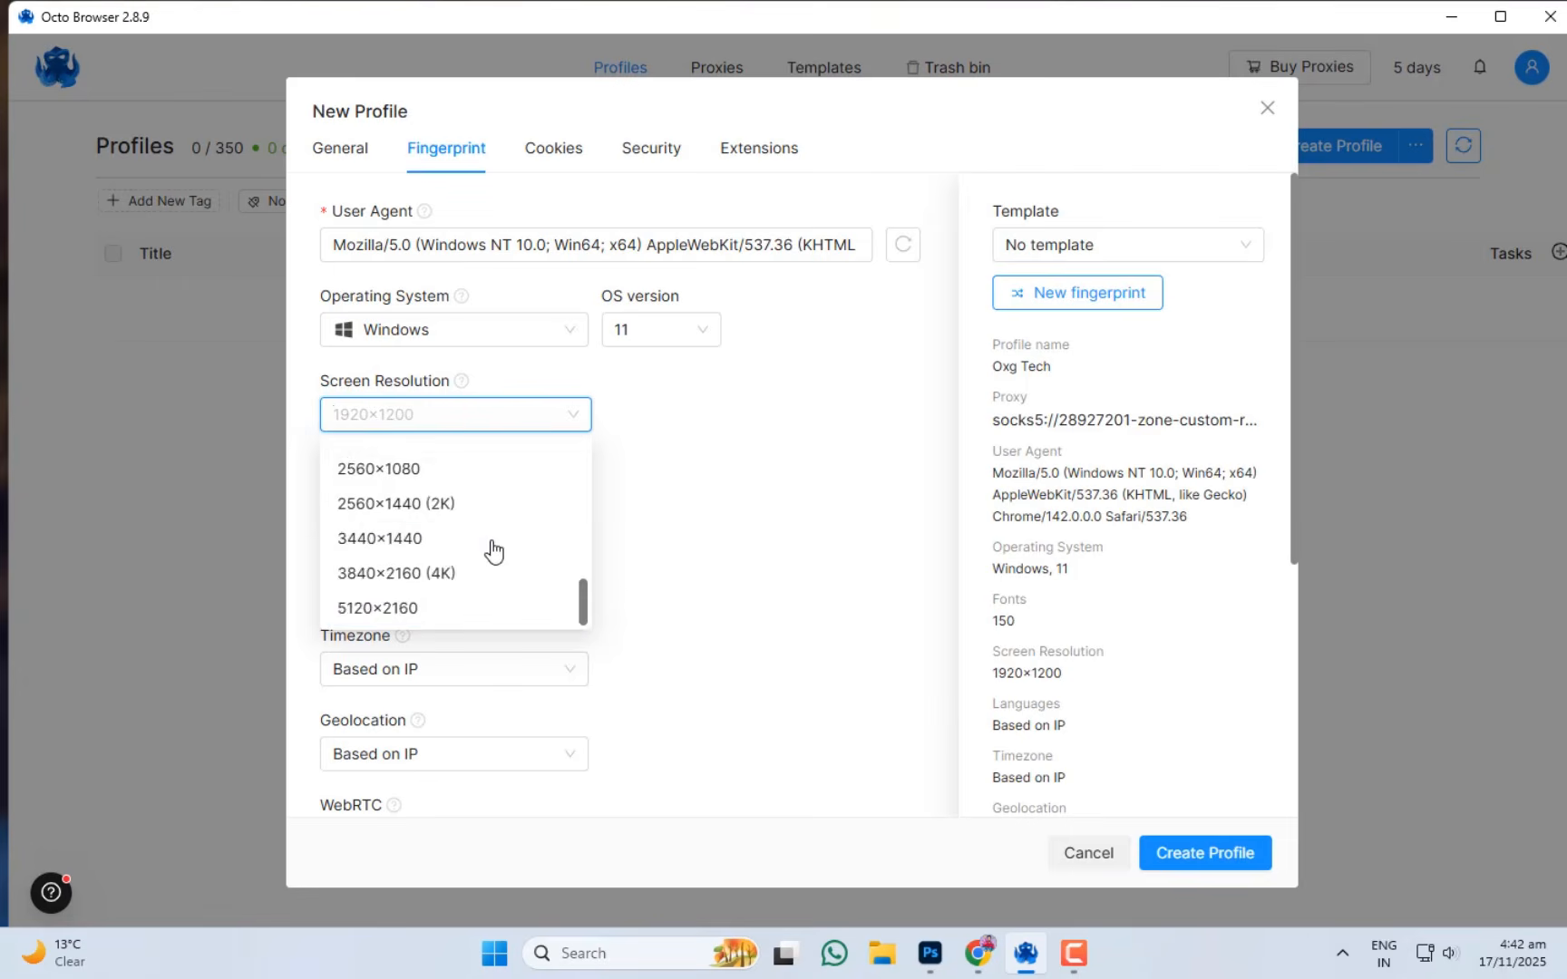
scroll(481, 535, up, 5)
scroll(462, 544, down, 3)
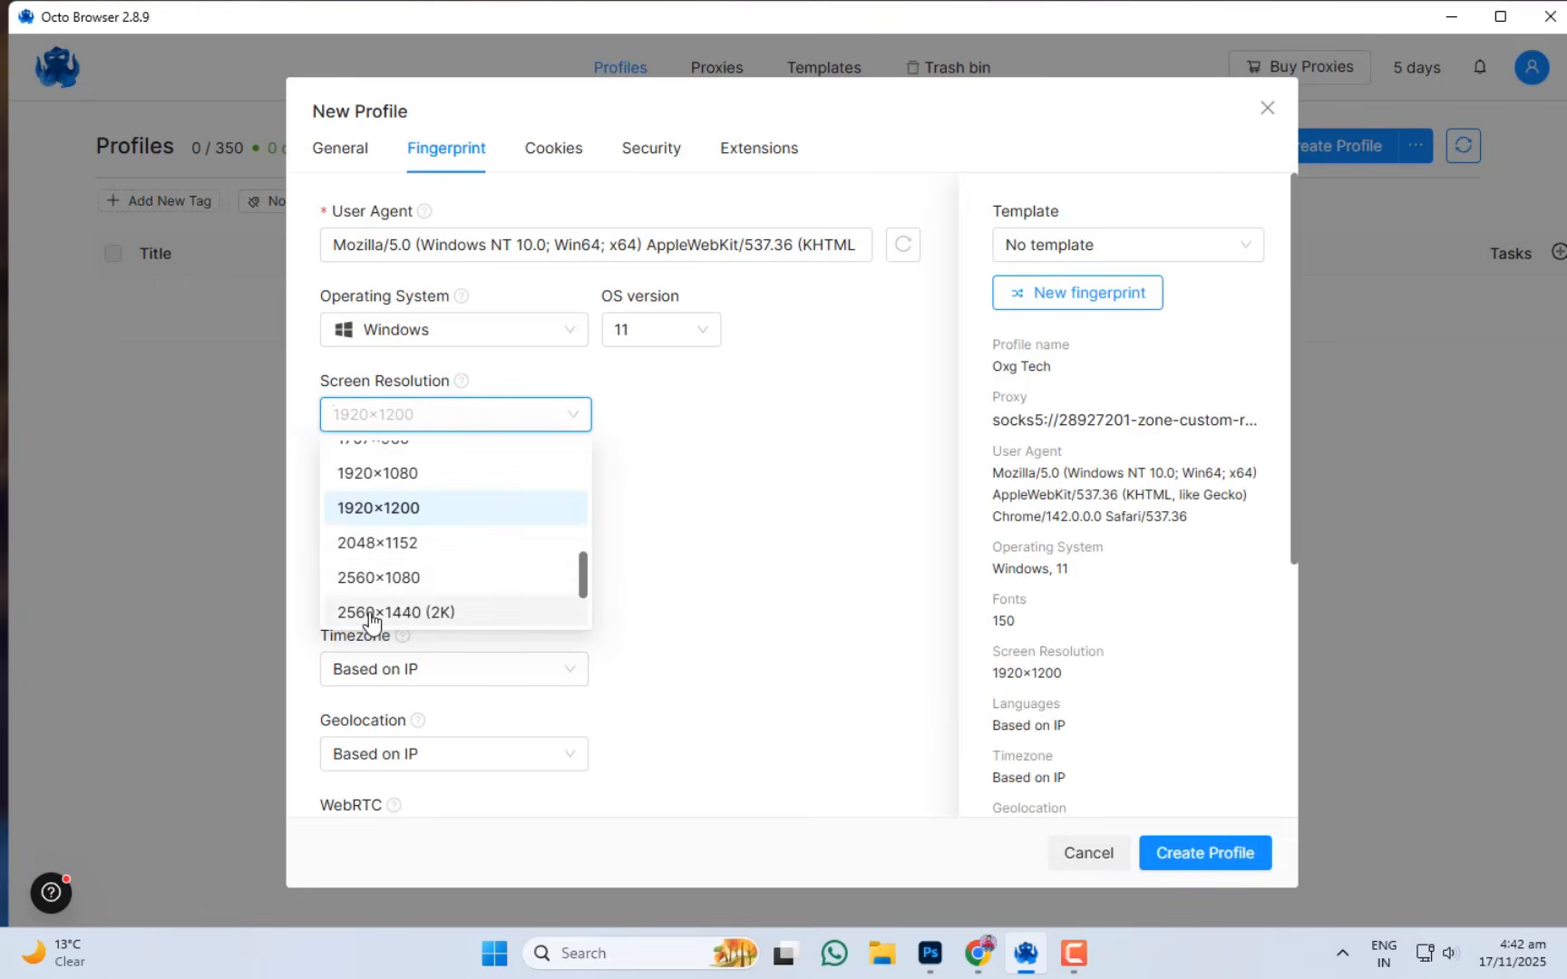
click(420, 620)
click(492, 414)
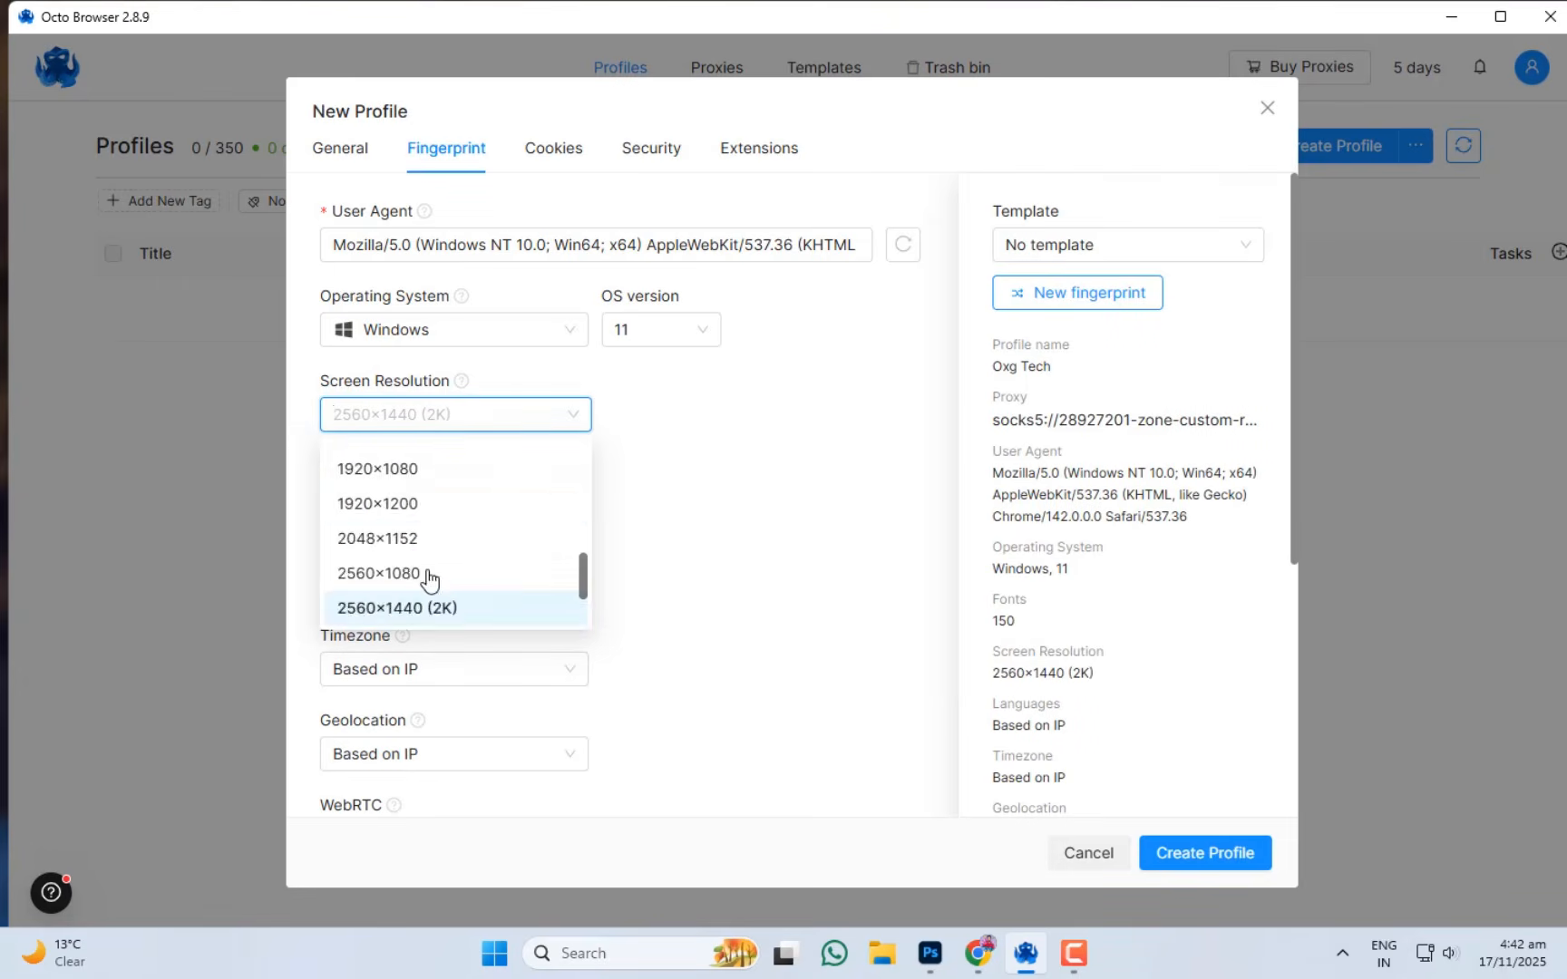
scroll(454, 580, down, 2)
click(481, 581)
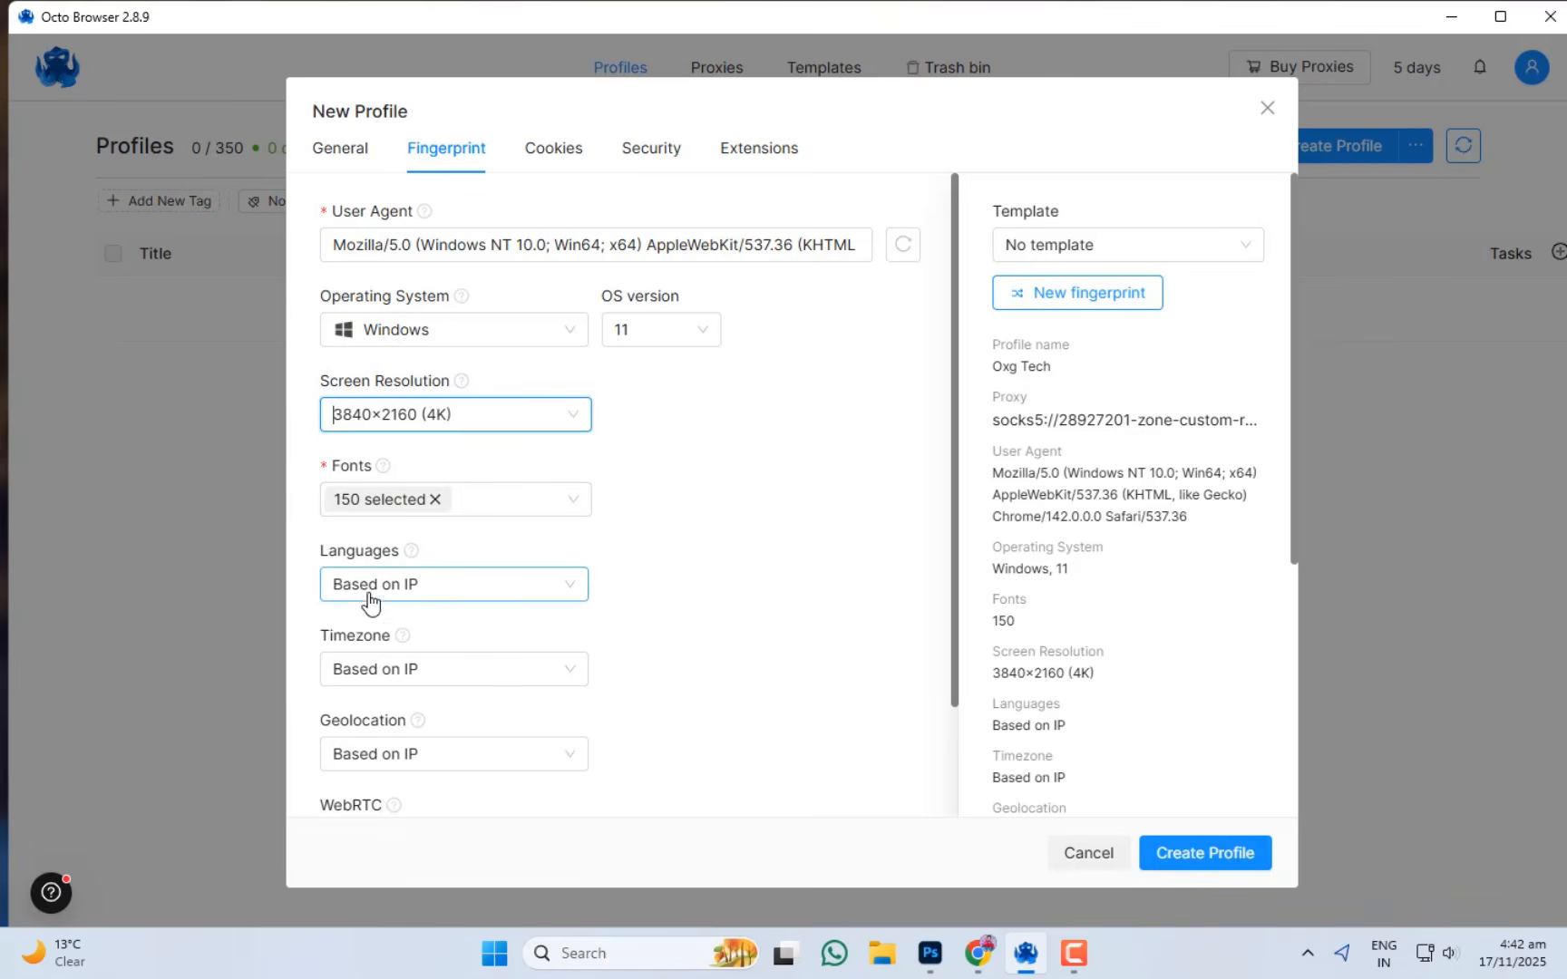
Expand the fingerprint's hardware settings and examine the CPU, RAM, renderer, noise and media device options without changing them.
scroll(403, 642, down, 2)
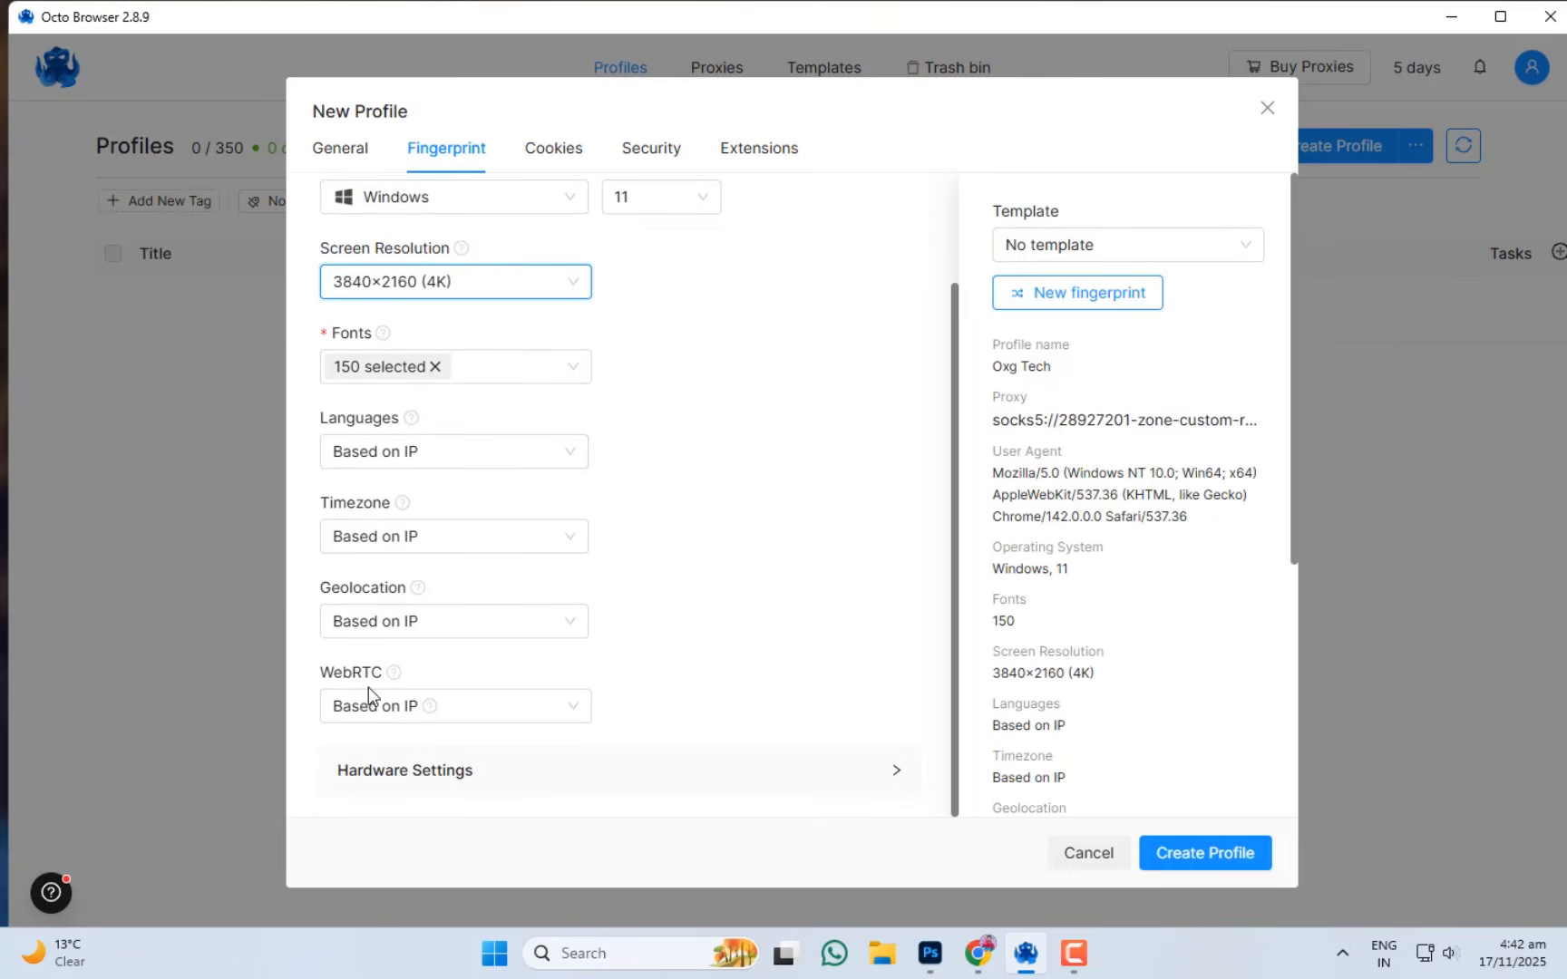
click(417, 776)
scroll(522, 759, down, 5)
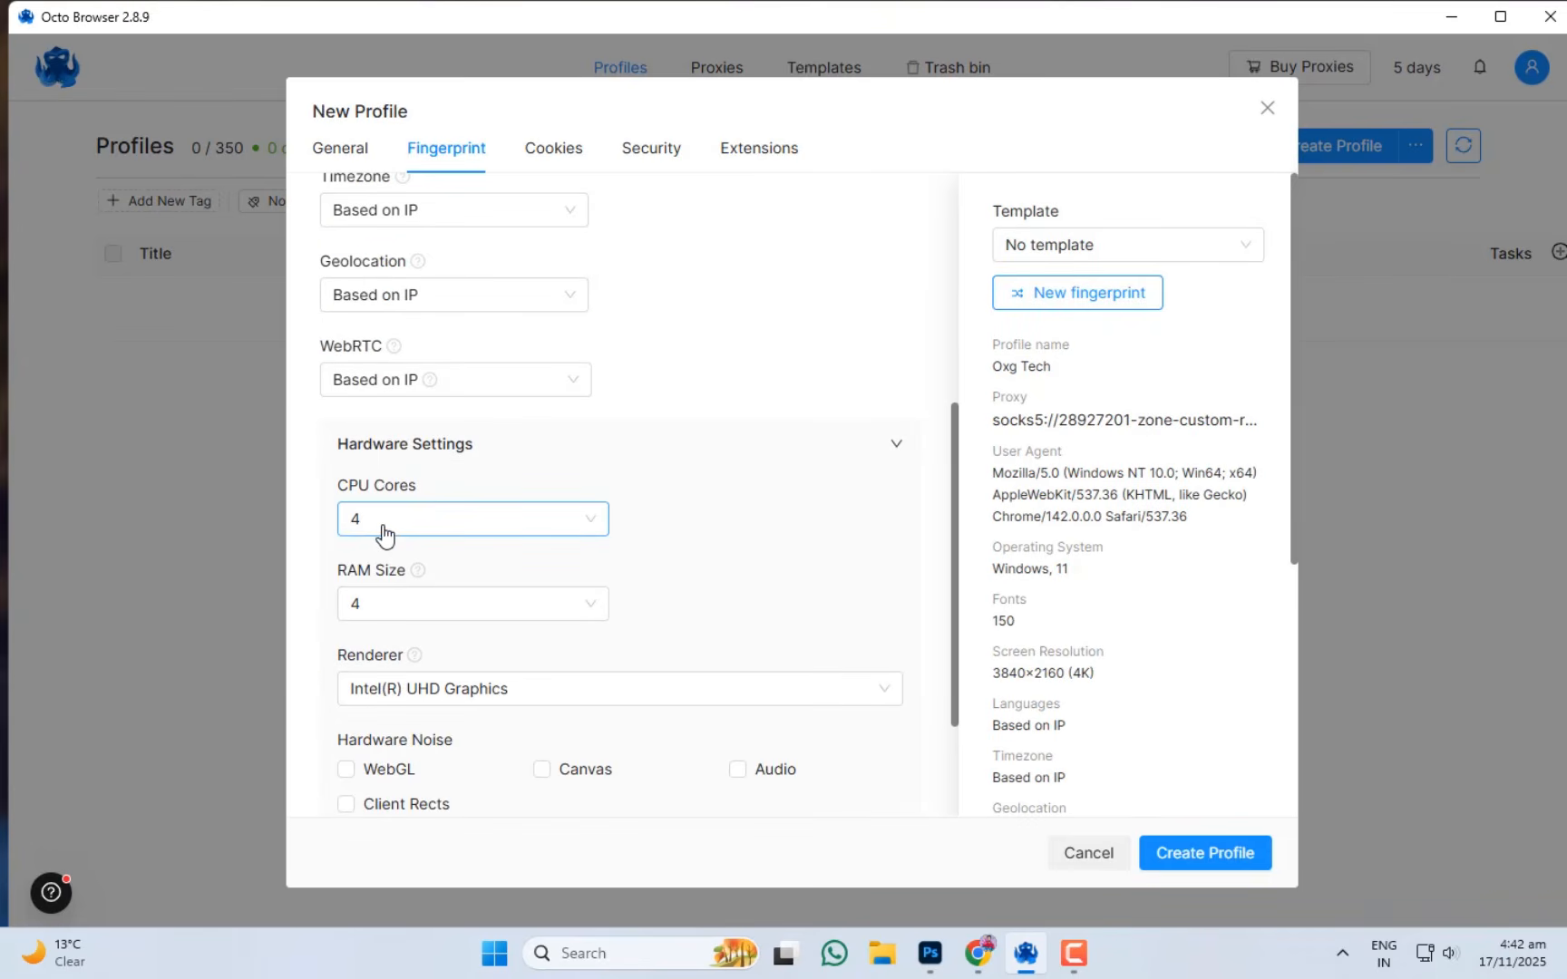
click(409, 607)
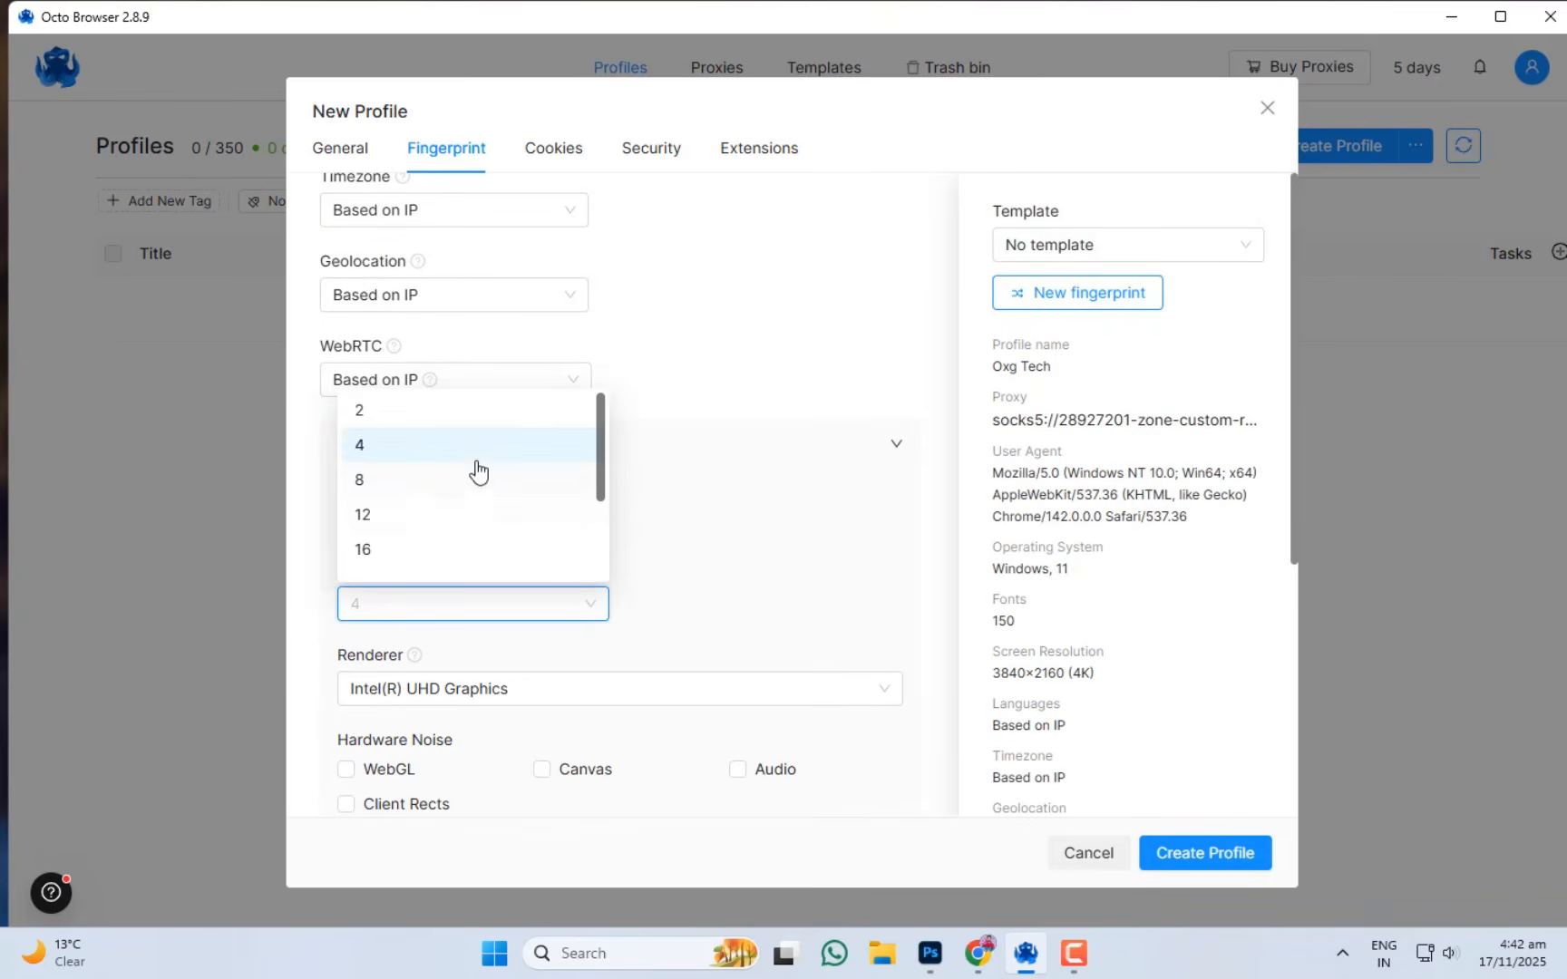
scroll(422, 542, down, 2)
scroll(423, 531, up, 2)
click(735, 560)
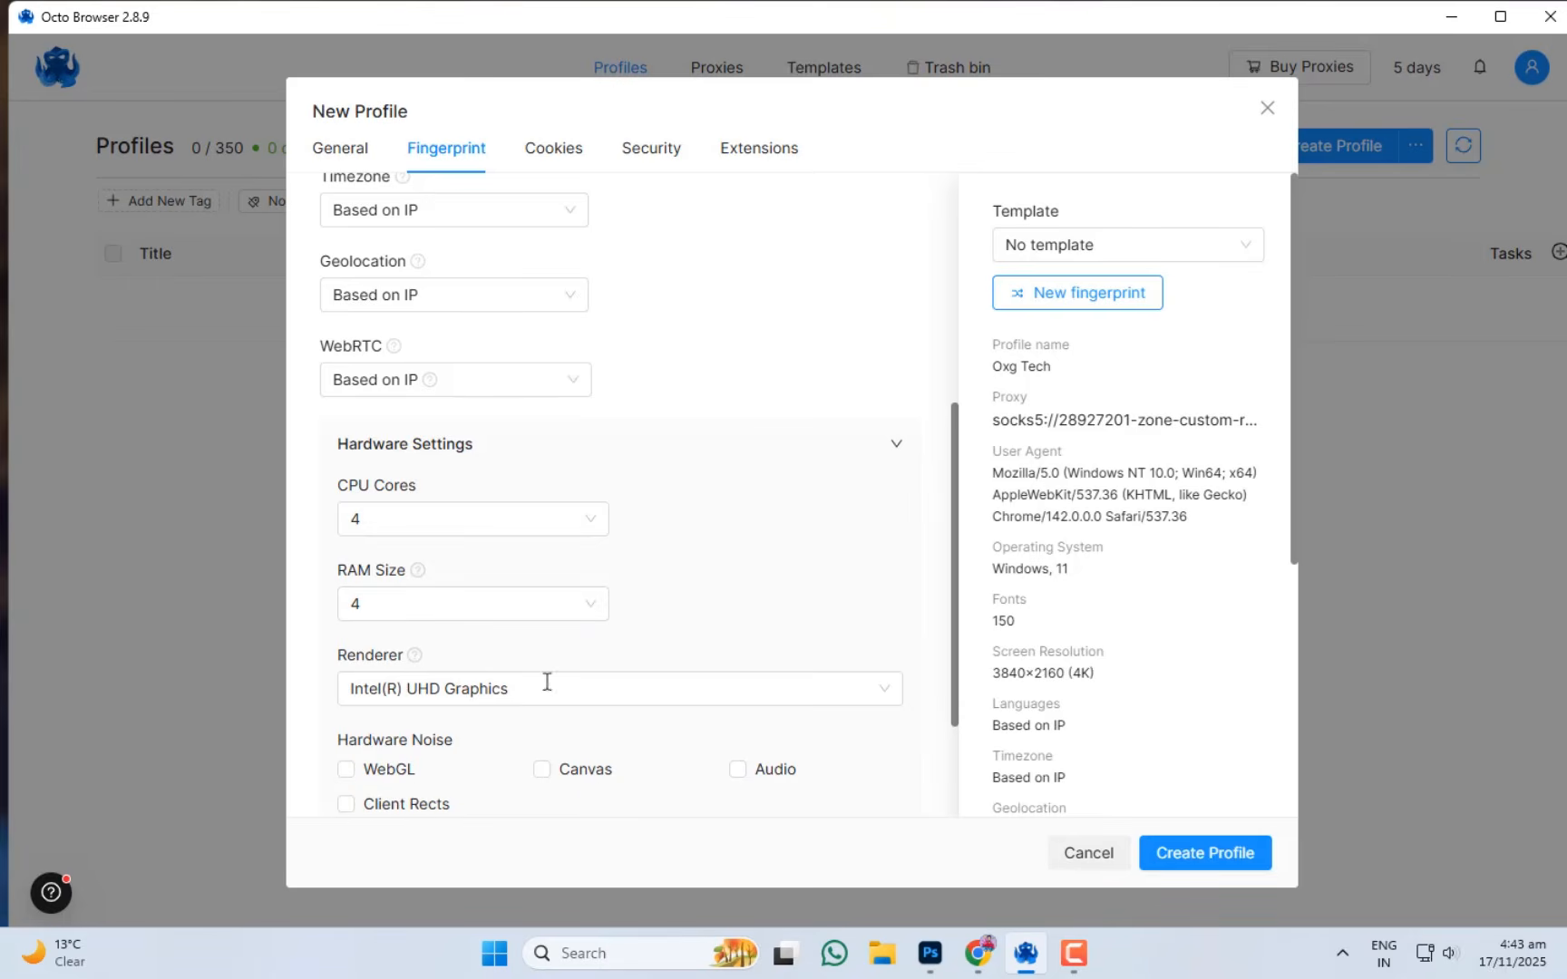
scroll(476, 603, down, 2)
scroll(490, 671, up, 5)
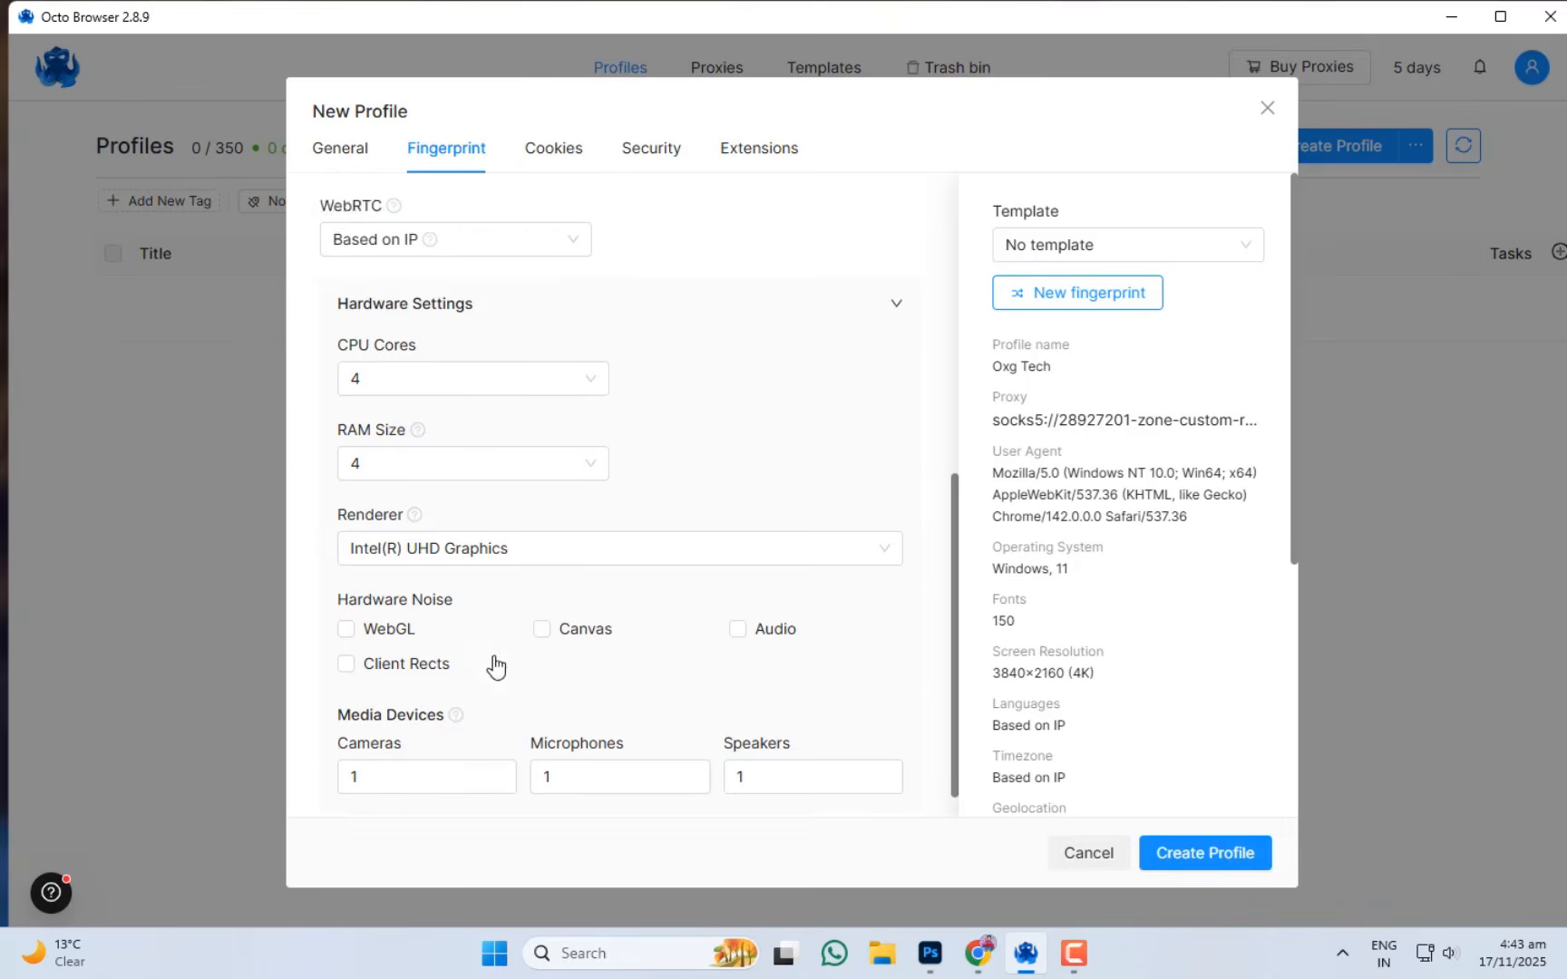
Generate a new random Windows fingerprint twice and create the profile with it.
click(1073, 303)
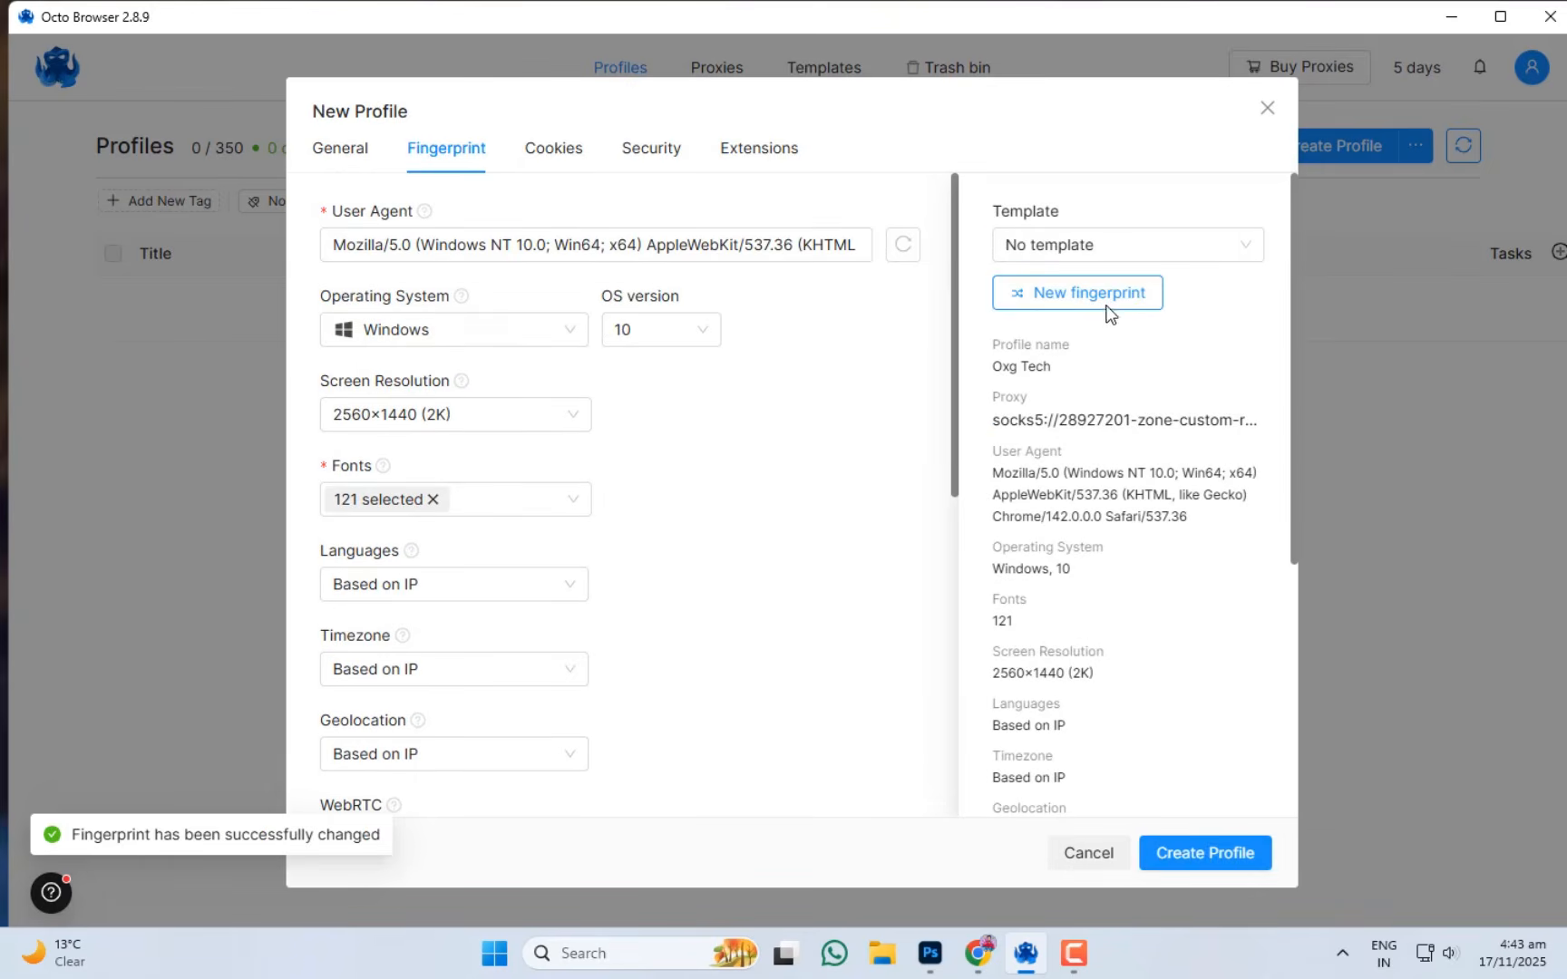
click(1089, 290)
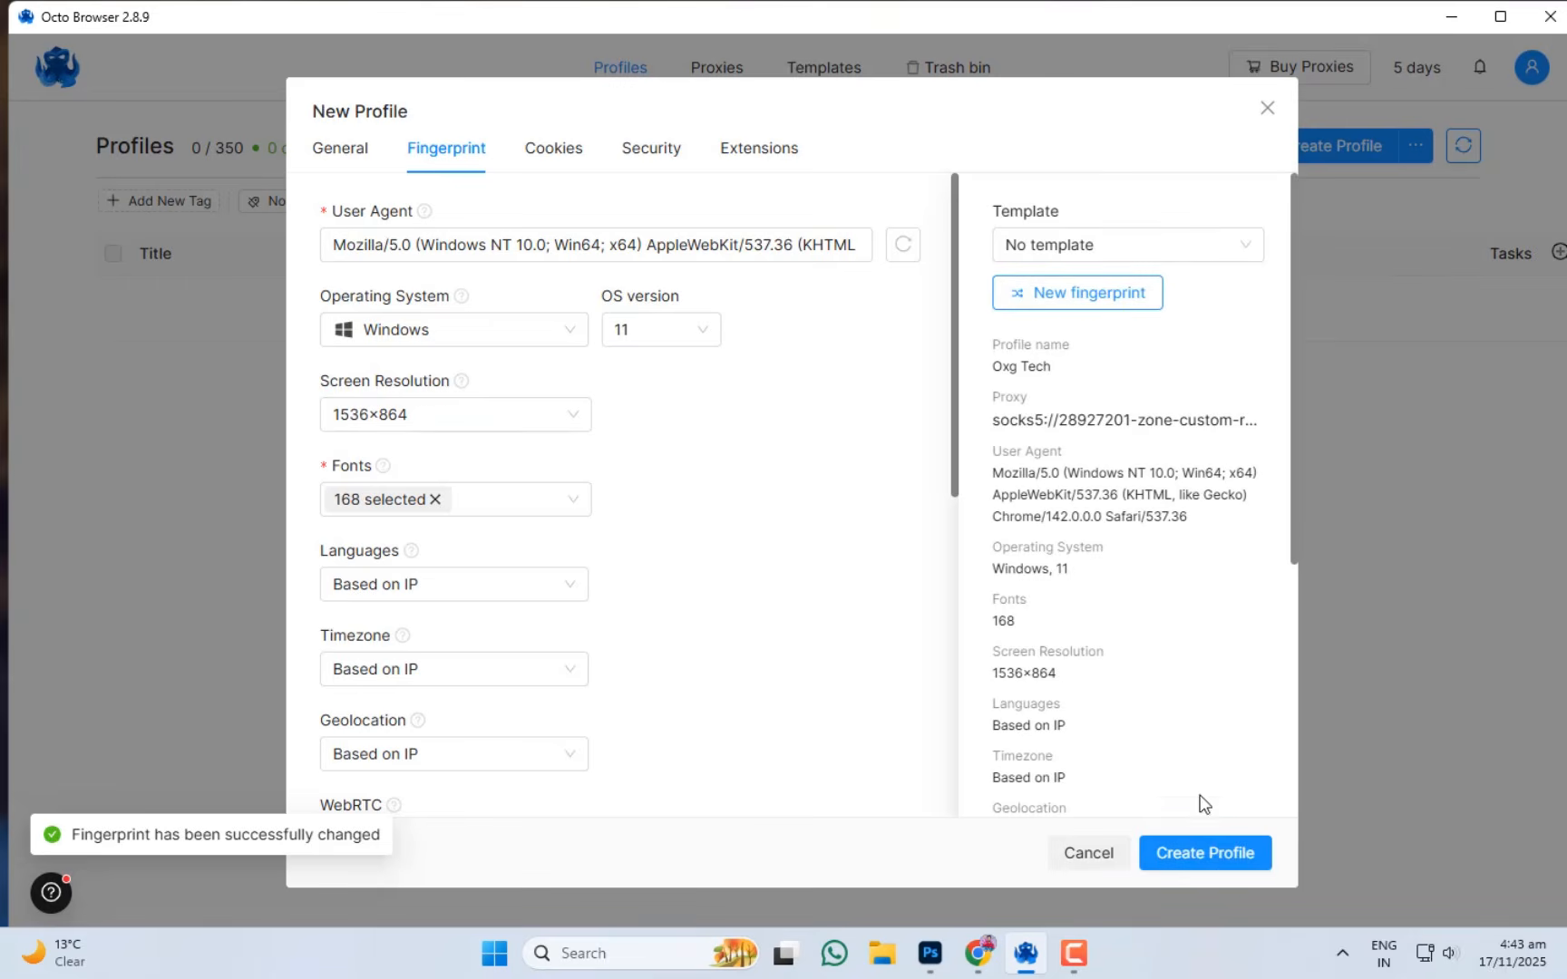
click(1198, 857)
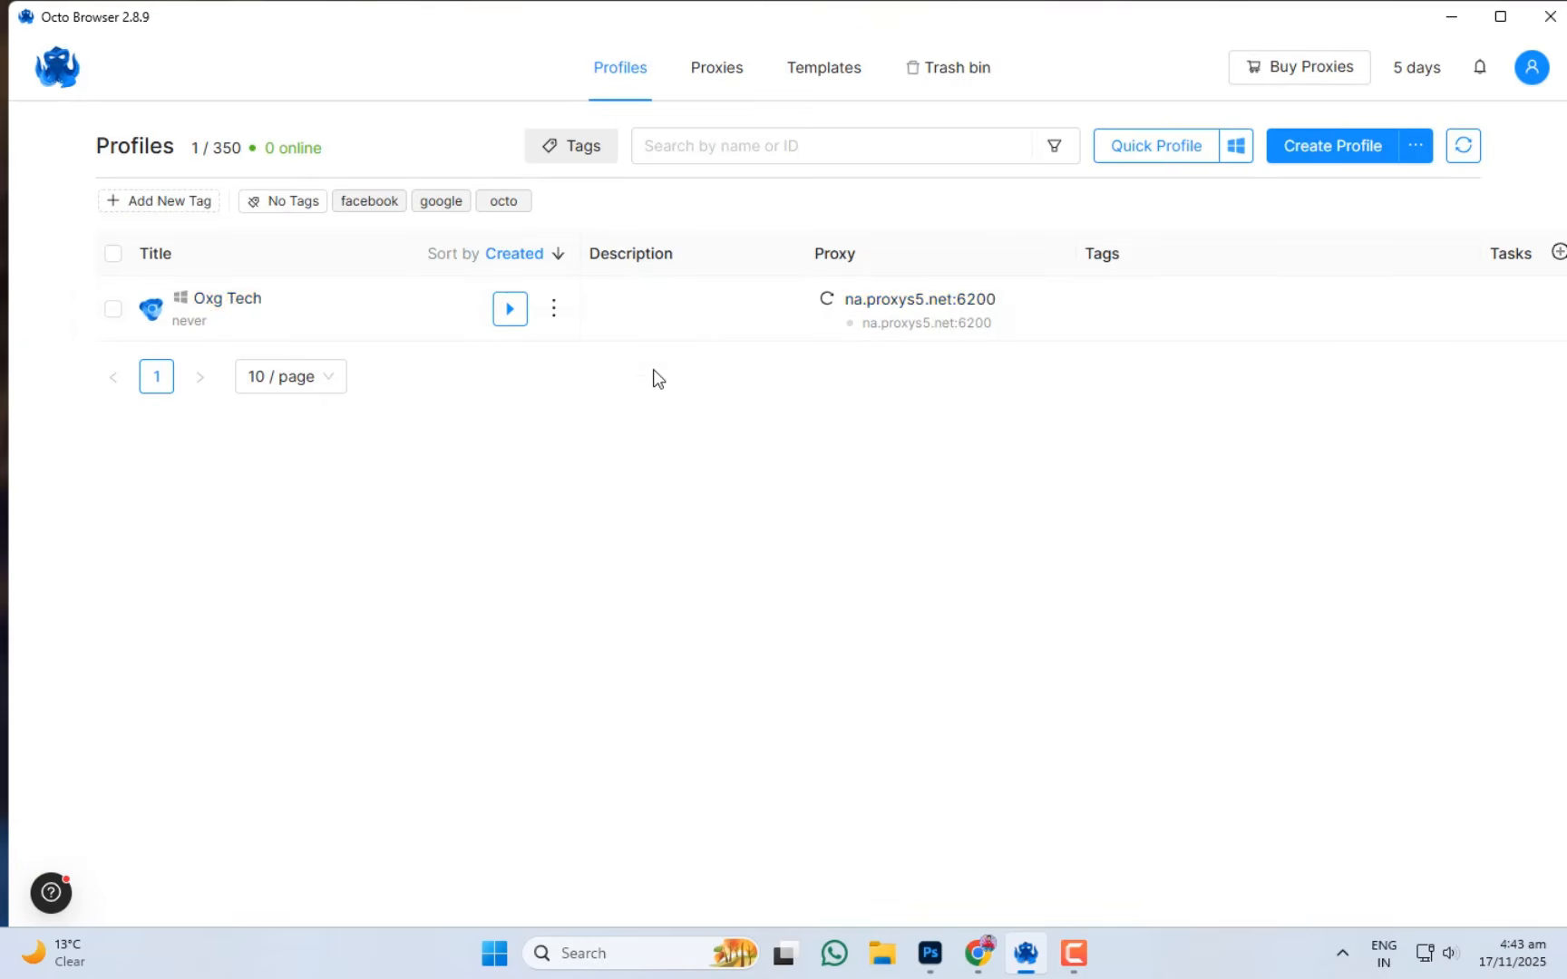
Launch the Oxg Tech profile and load wher.net in its maximised browser window.
click(510, 308)
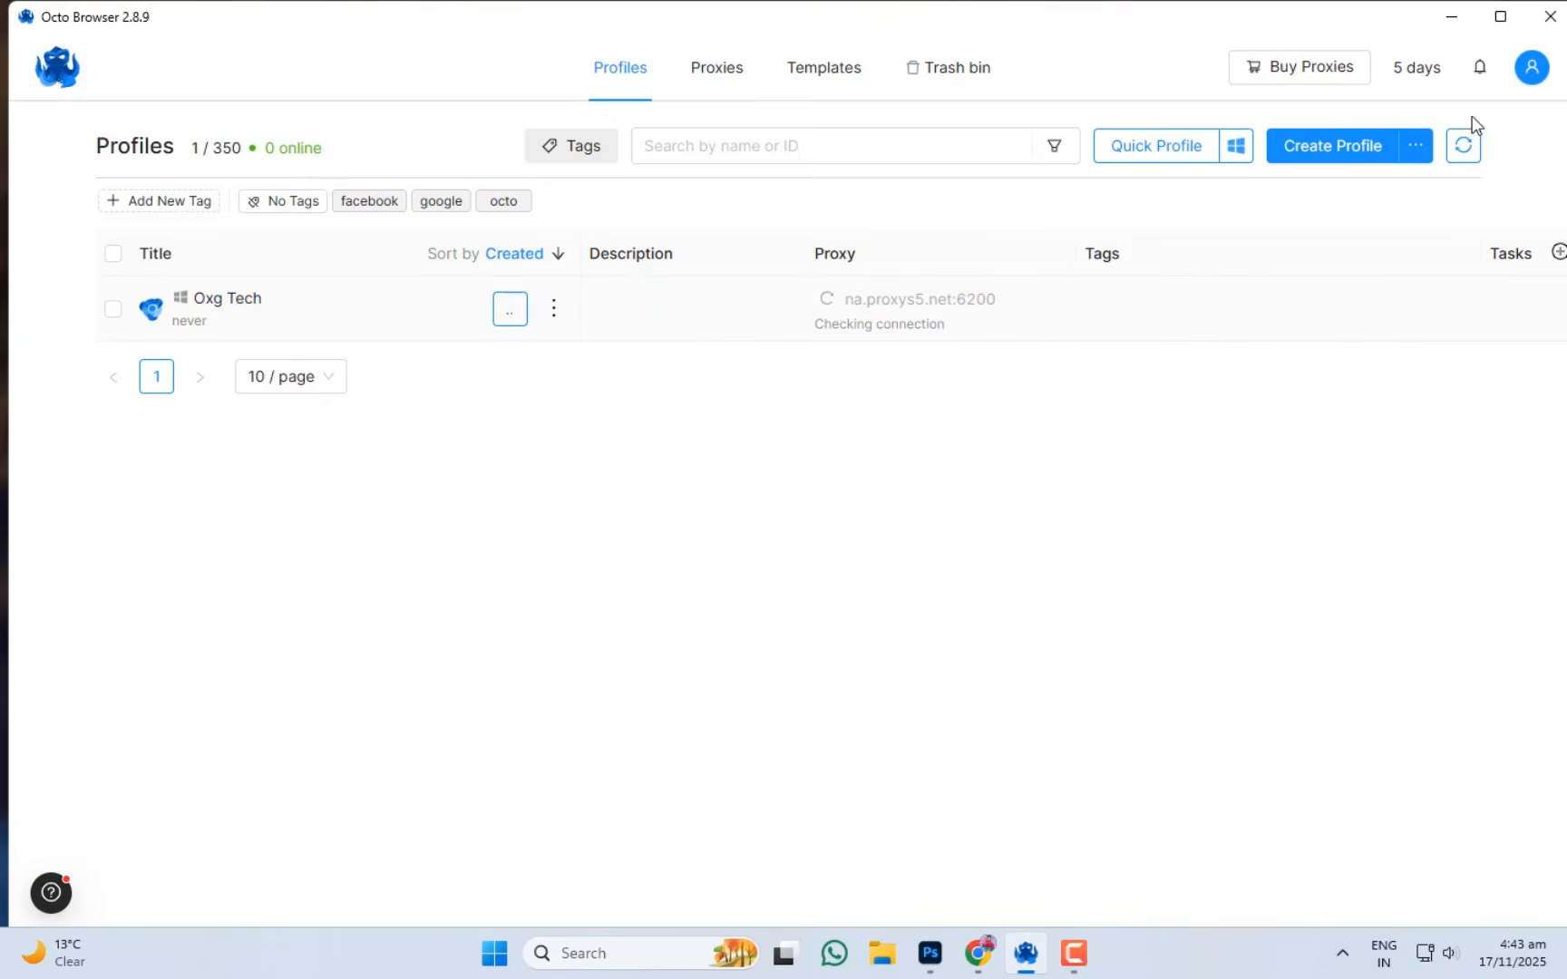
click(1451, 16)
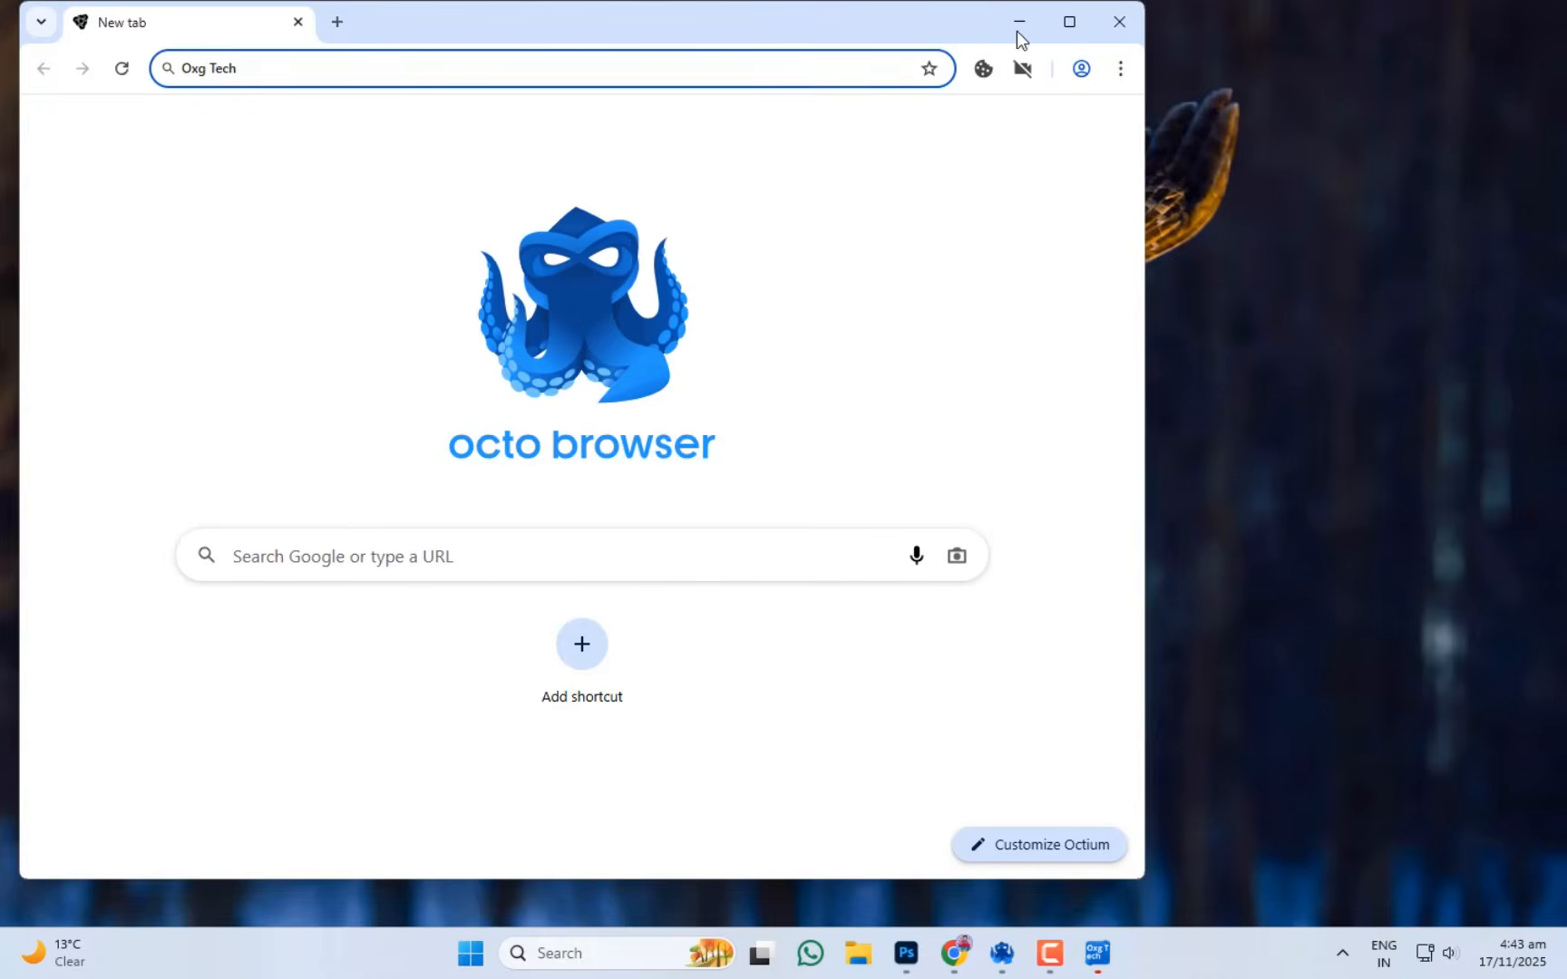
click(1068, 22)
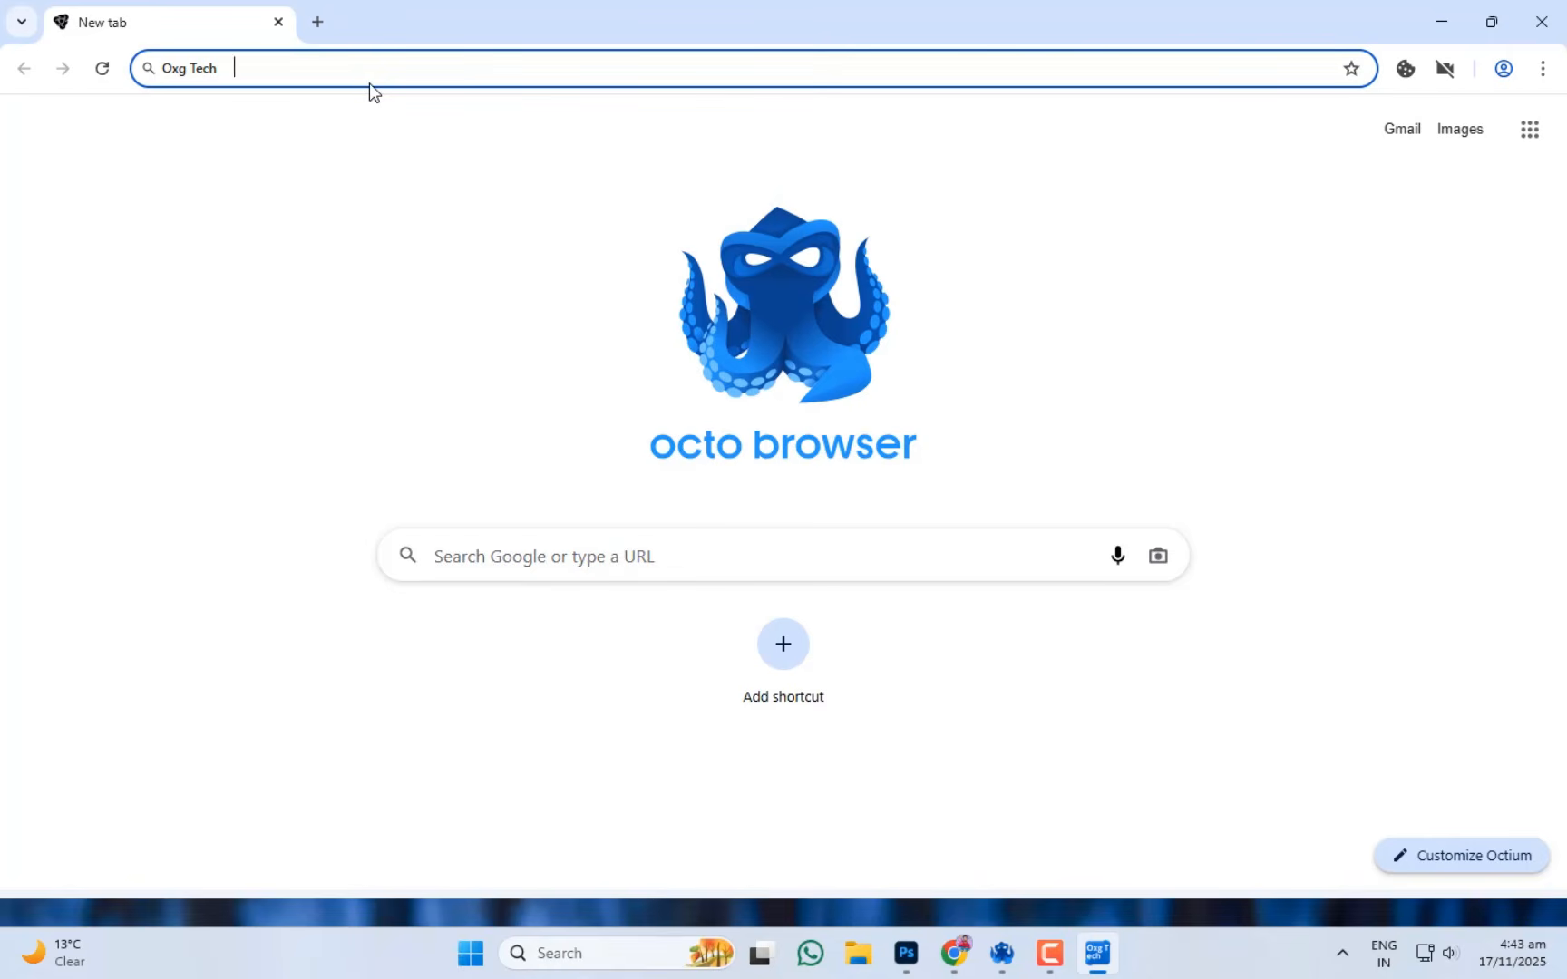
text(wher.net)
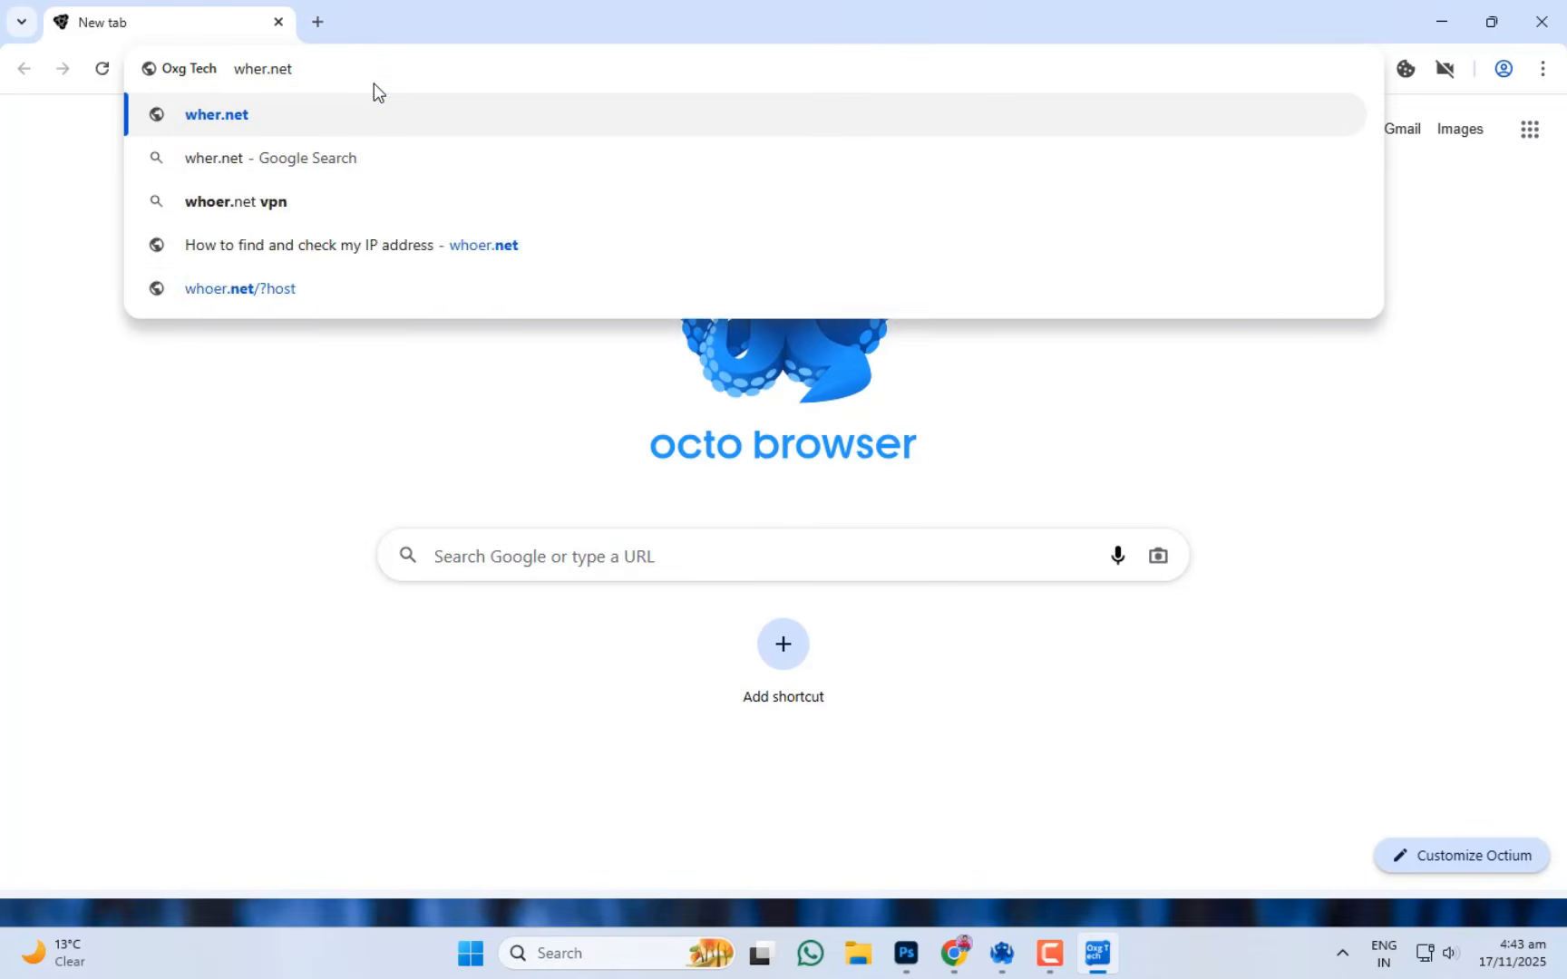
key(Return)
Open fingerprint.com in a new tab of the profile's browser and return to the first tab with the window maximised.
click(319, 23)
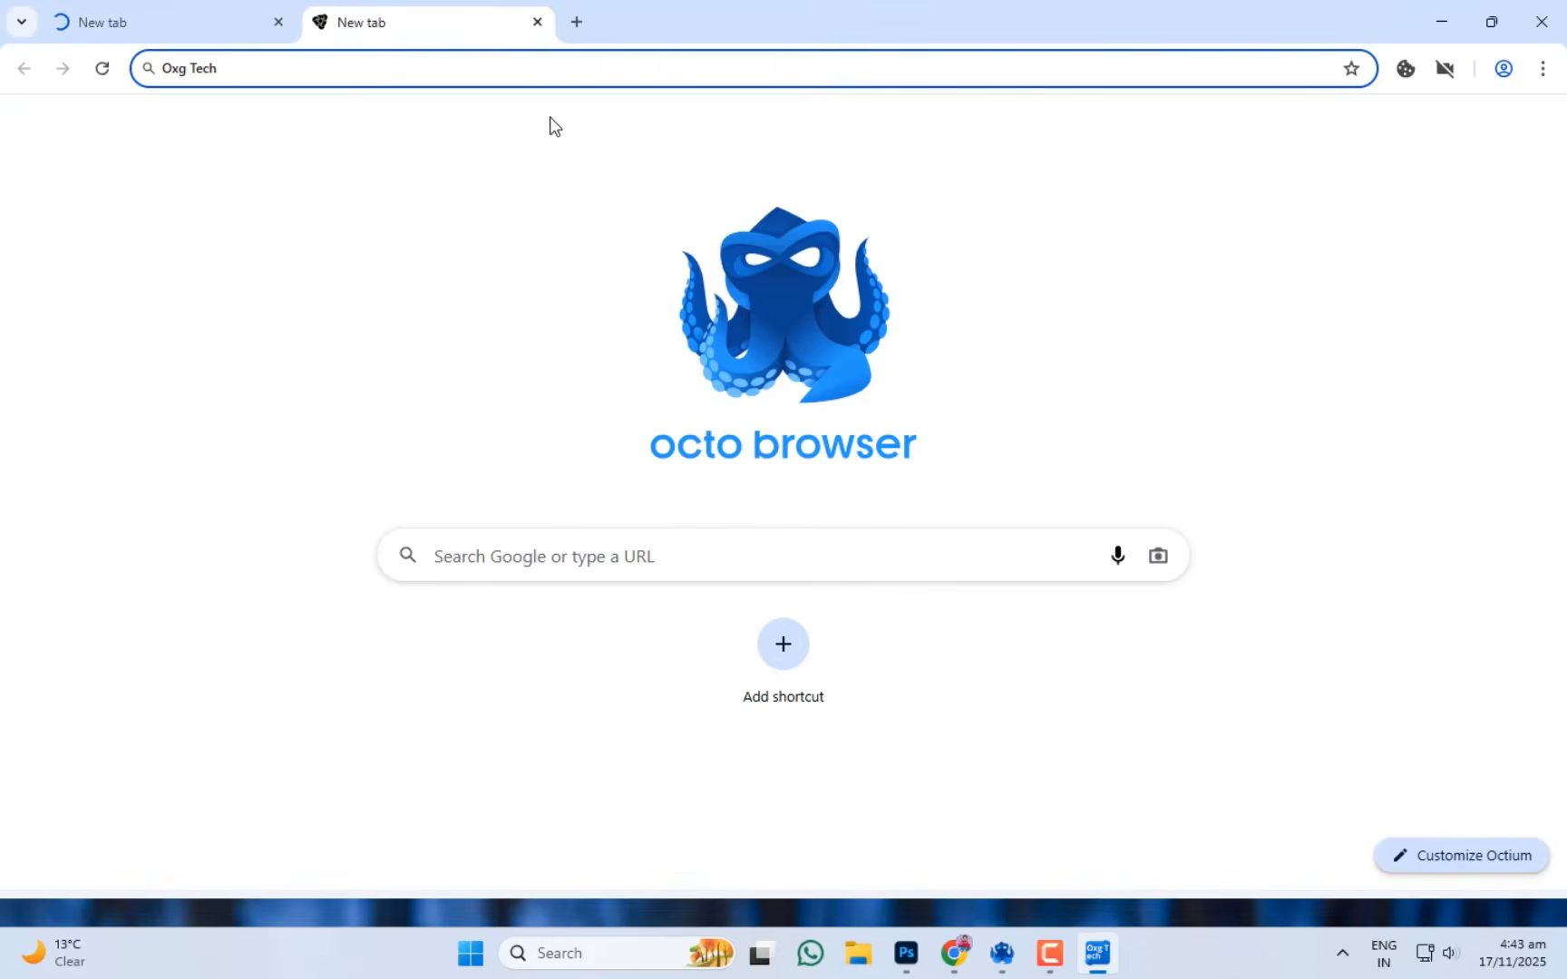
click(1493, 31)
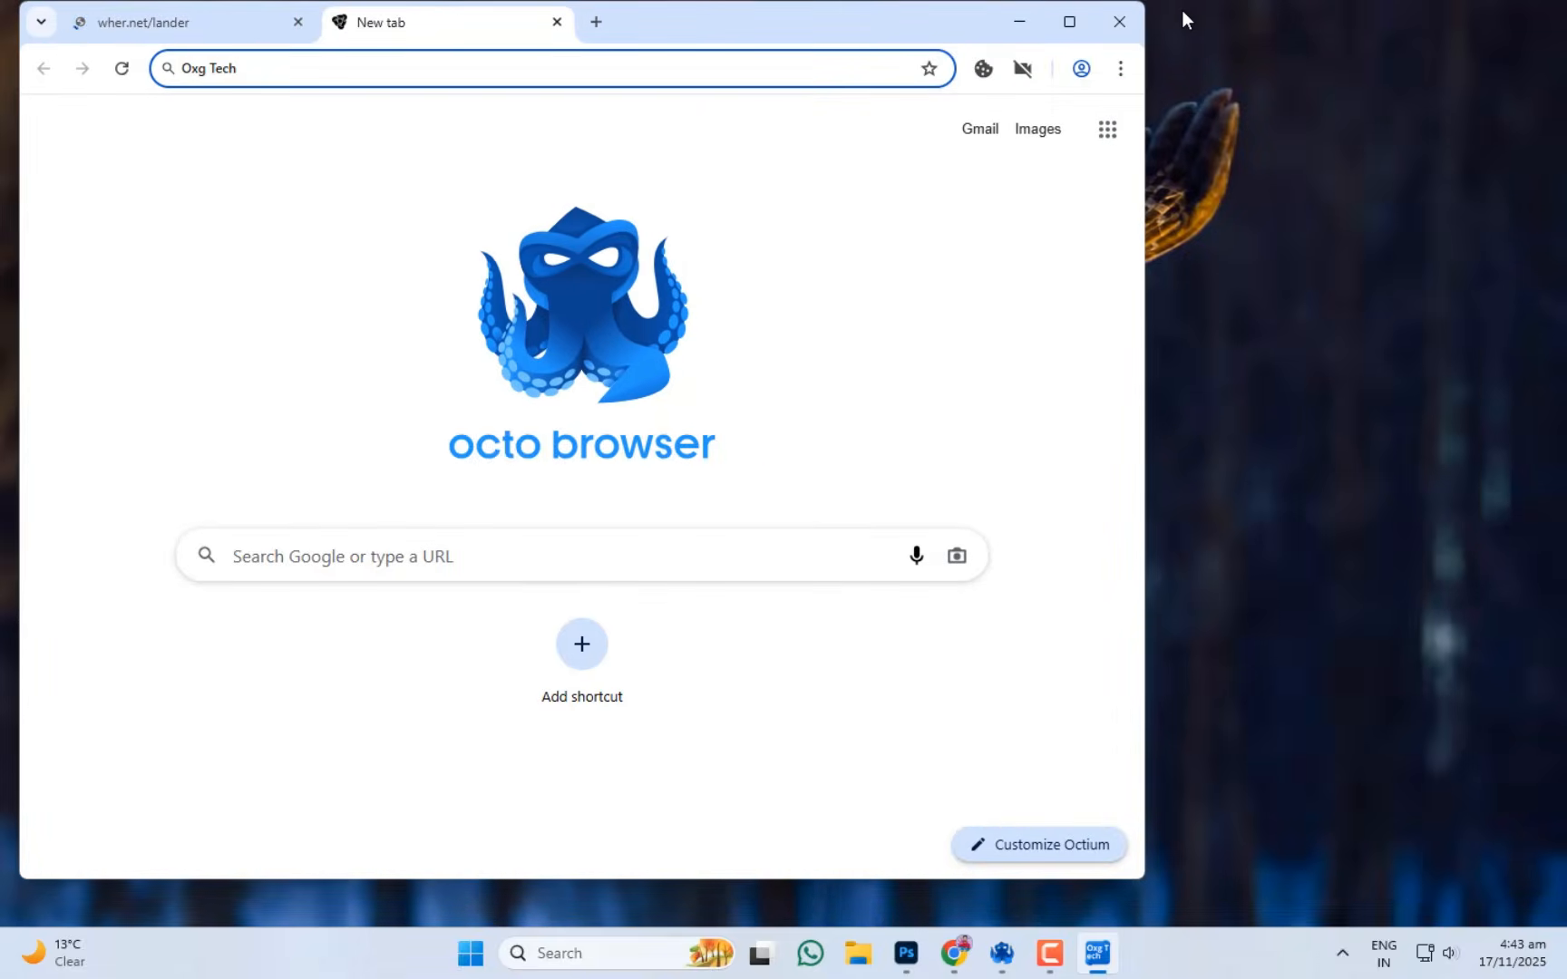
text(Finge)
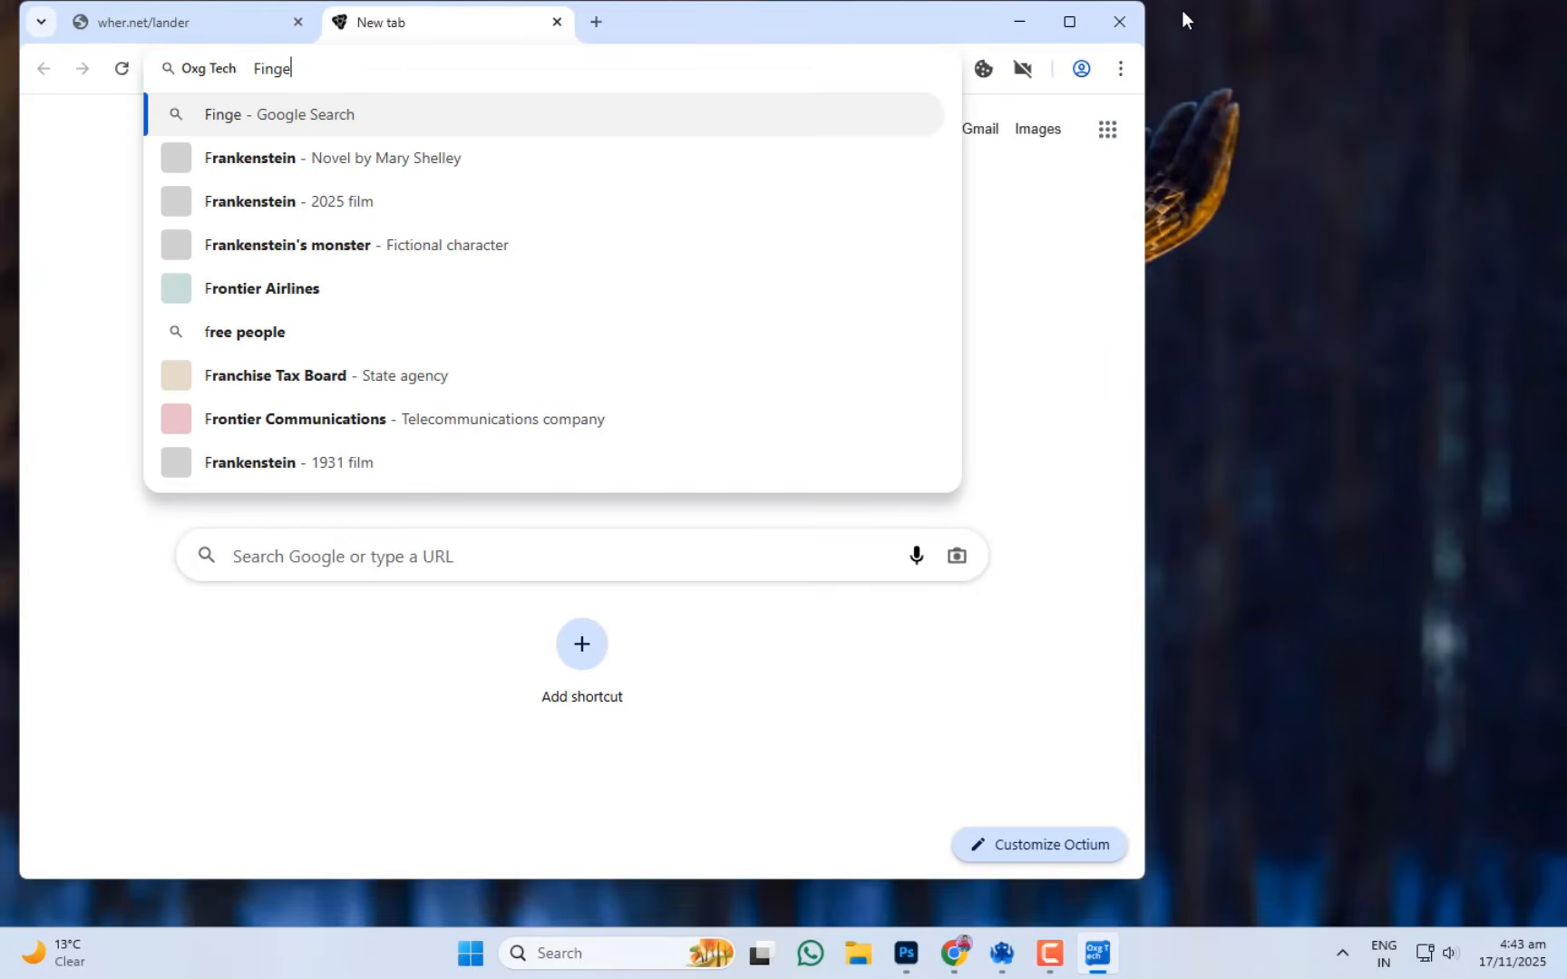
text(rpr)
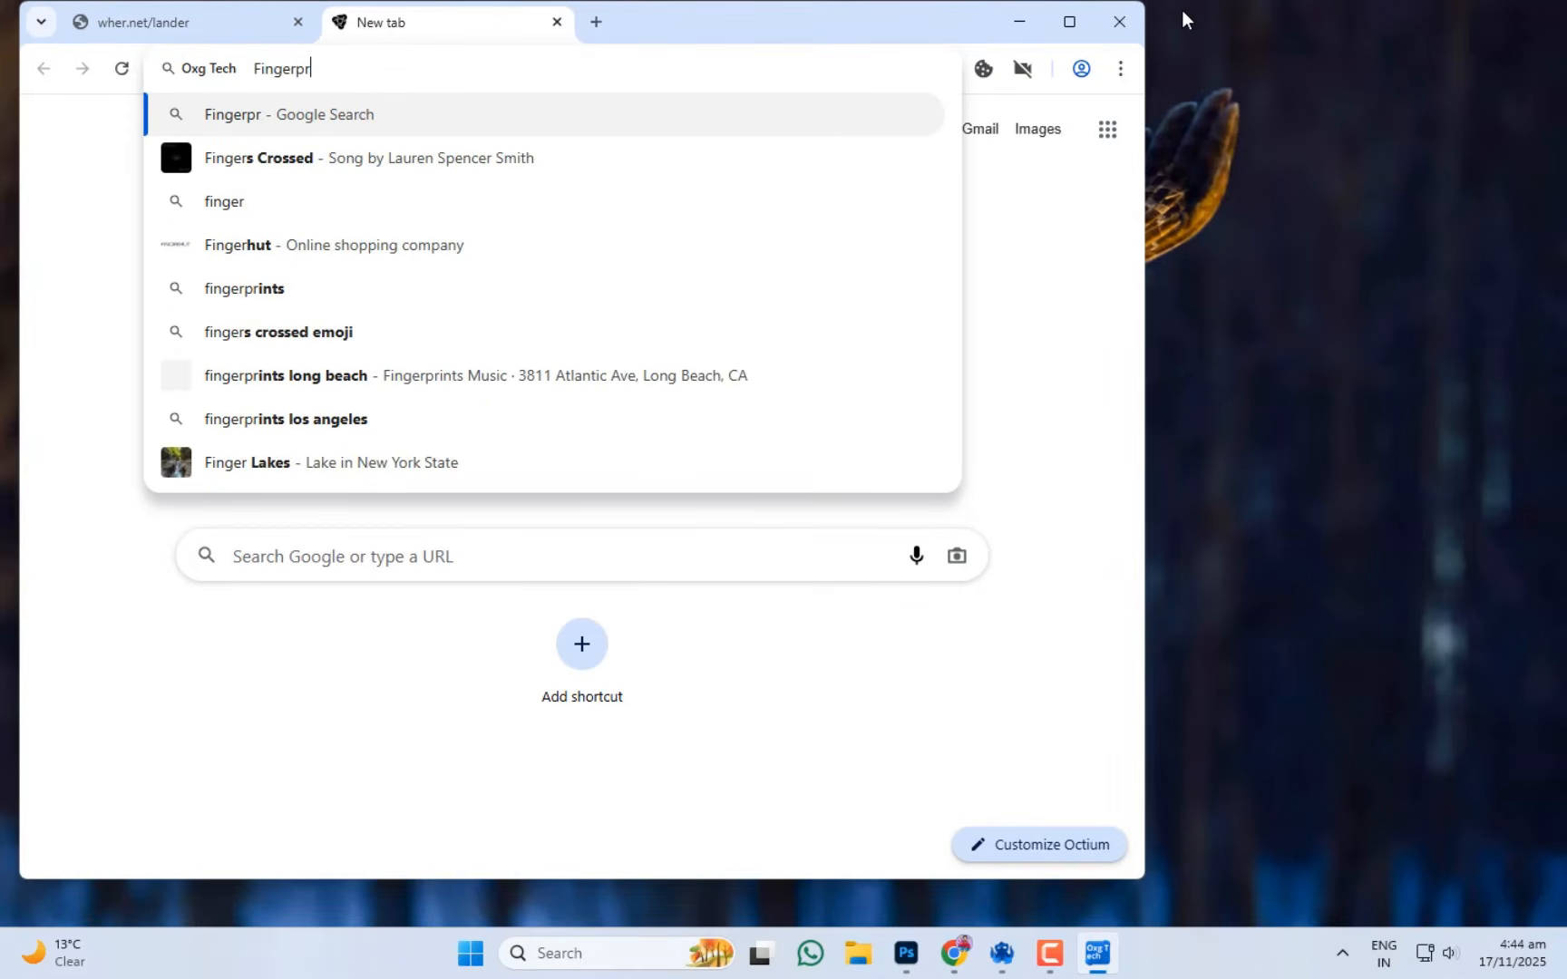
text(int.com)
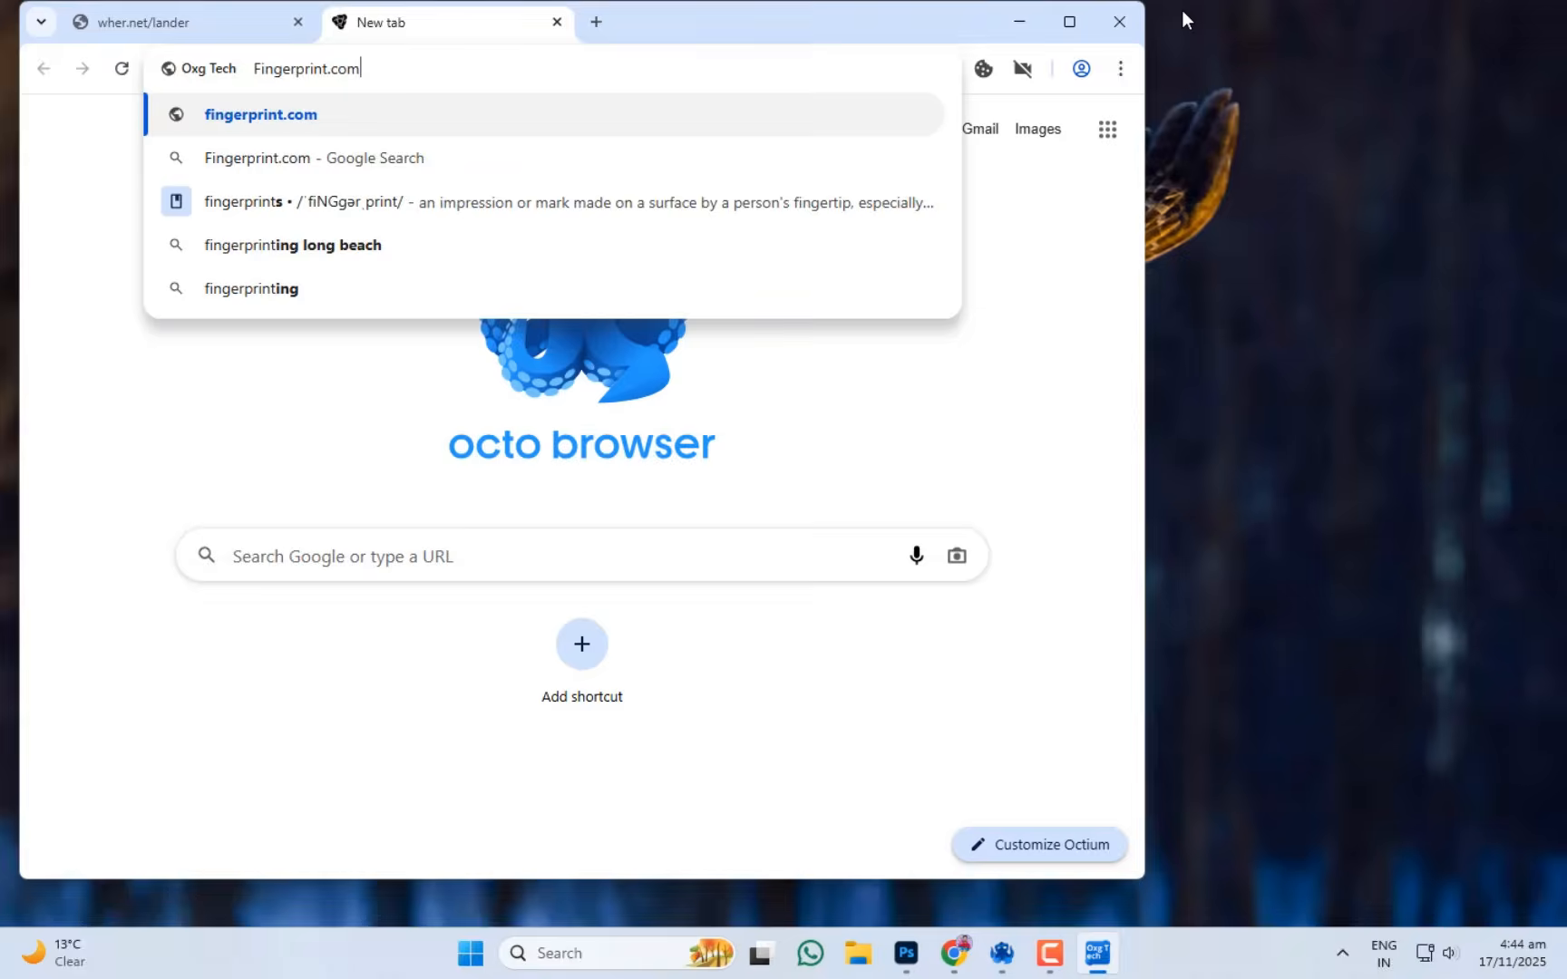
key(Return)
click(1070, 20)
key(ctrl+Tab)
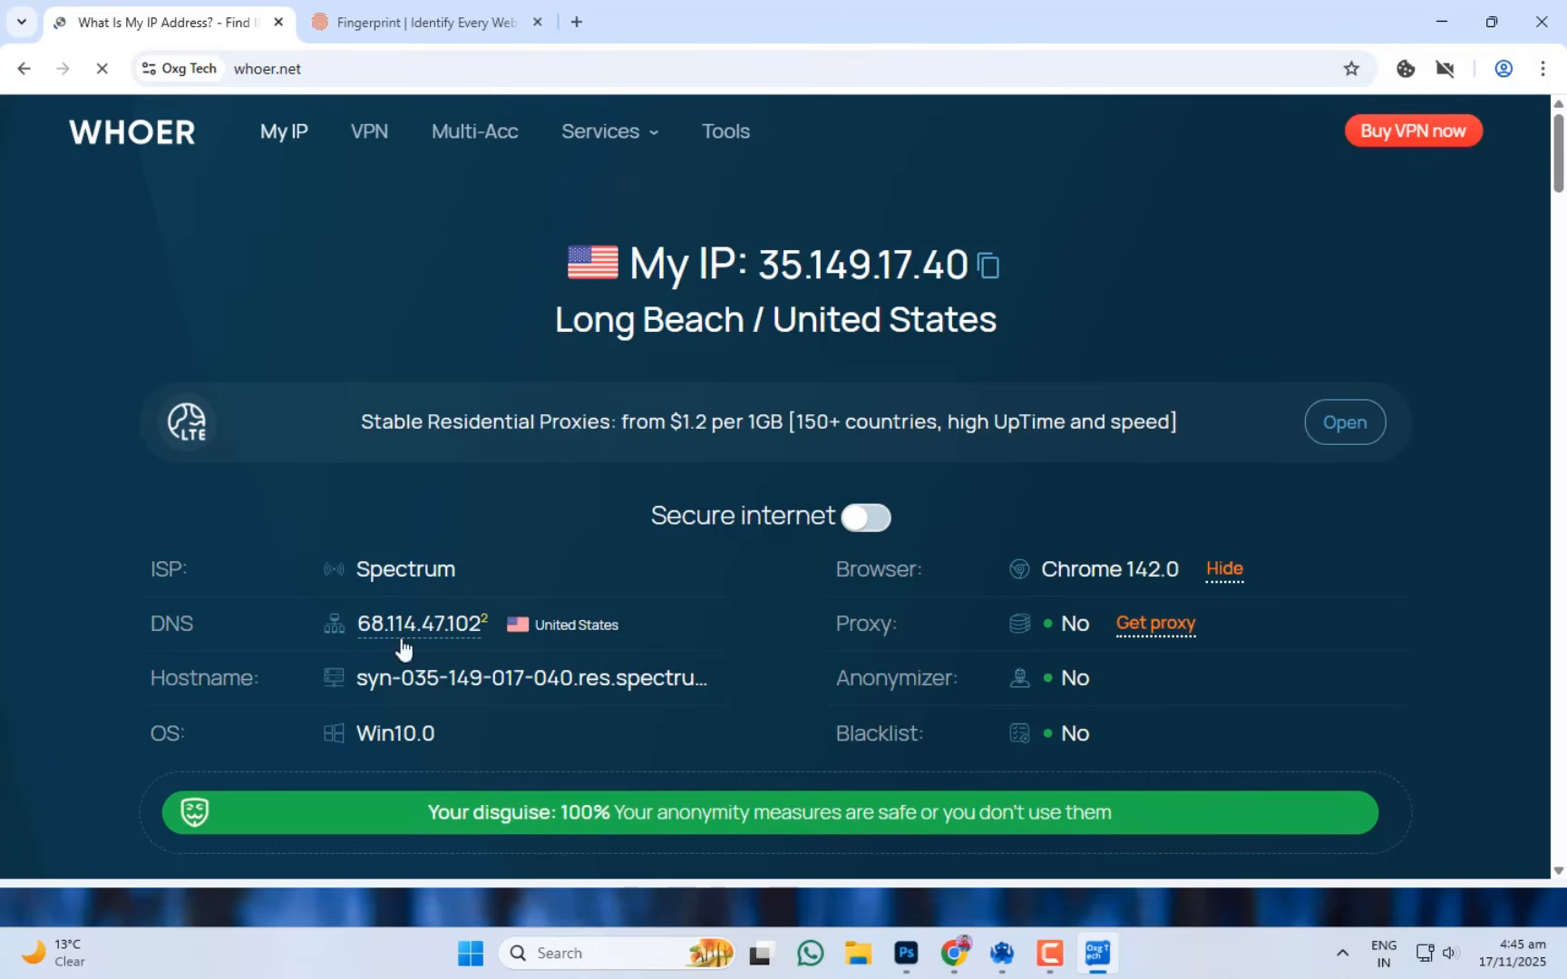
Examine the whoer.net report for the profile's IP, DNS, proxy, anonymity, WebRTC, time zone and language details.
scroll(428, 698, down, 10)
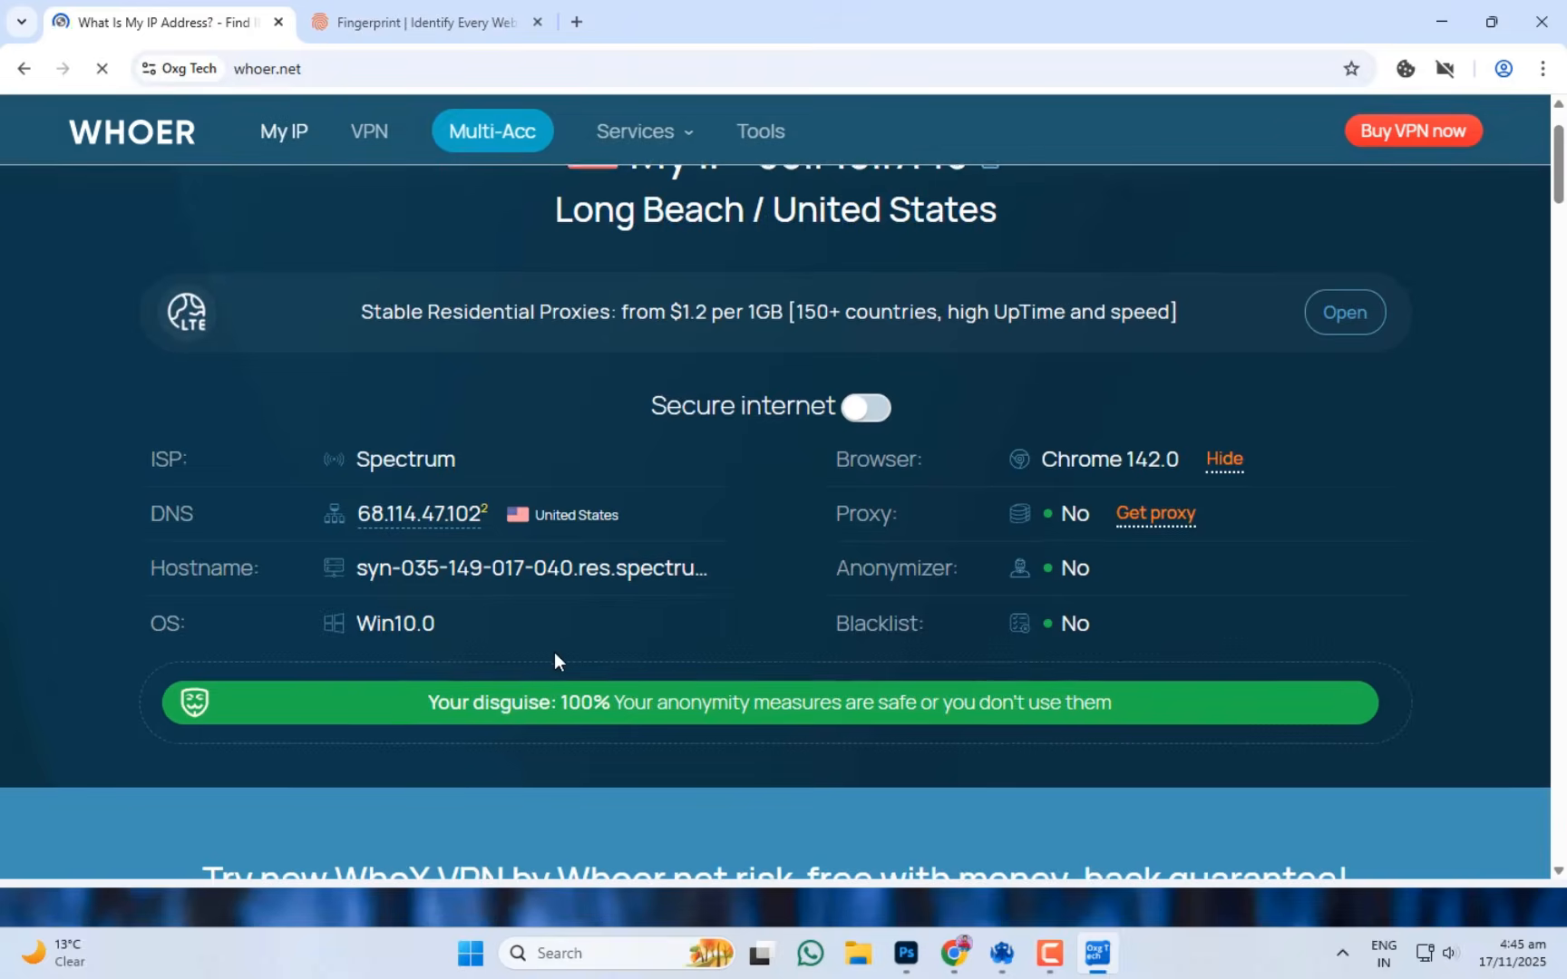
scroll(422, 626, down, 10)
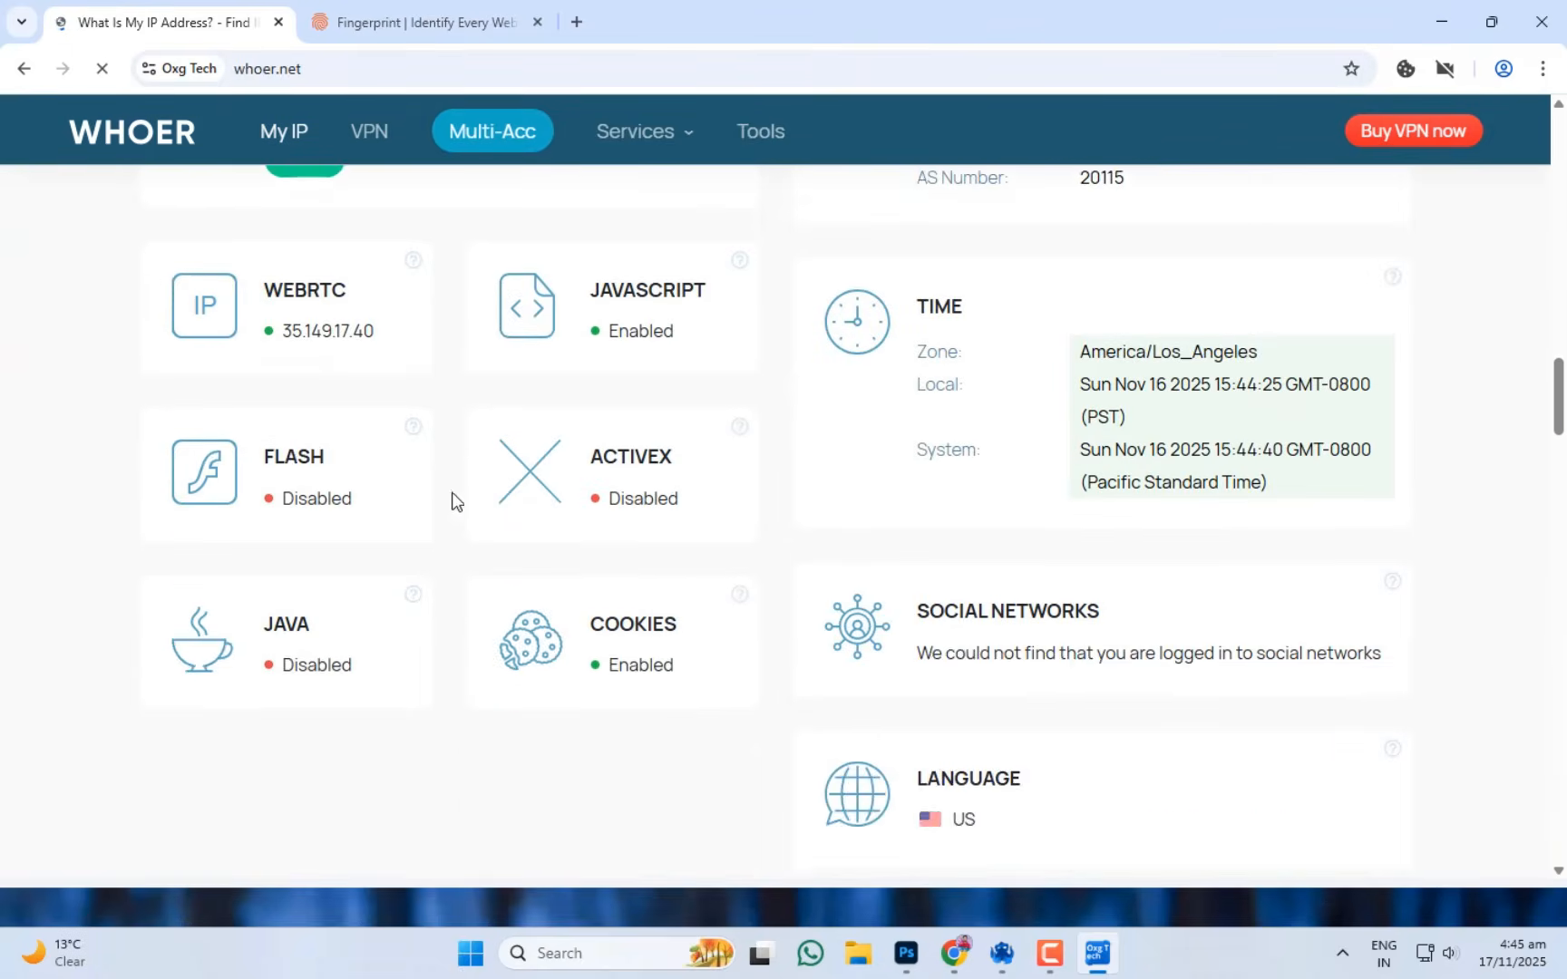
scroll(898, 609, up, 2)
scroll(1196, 530, up, 15)
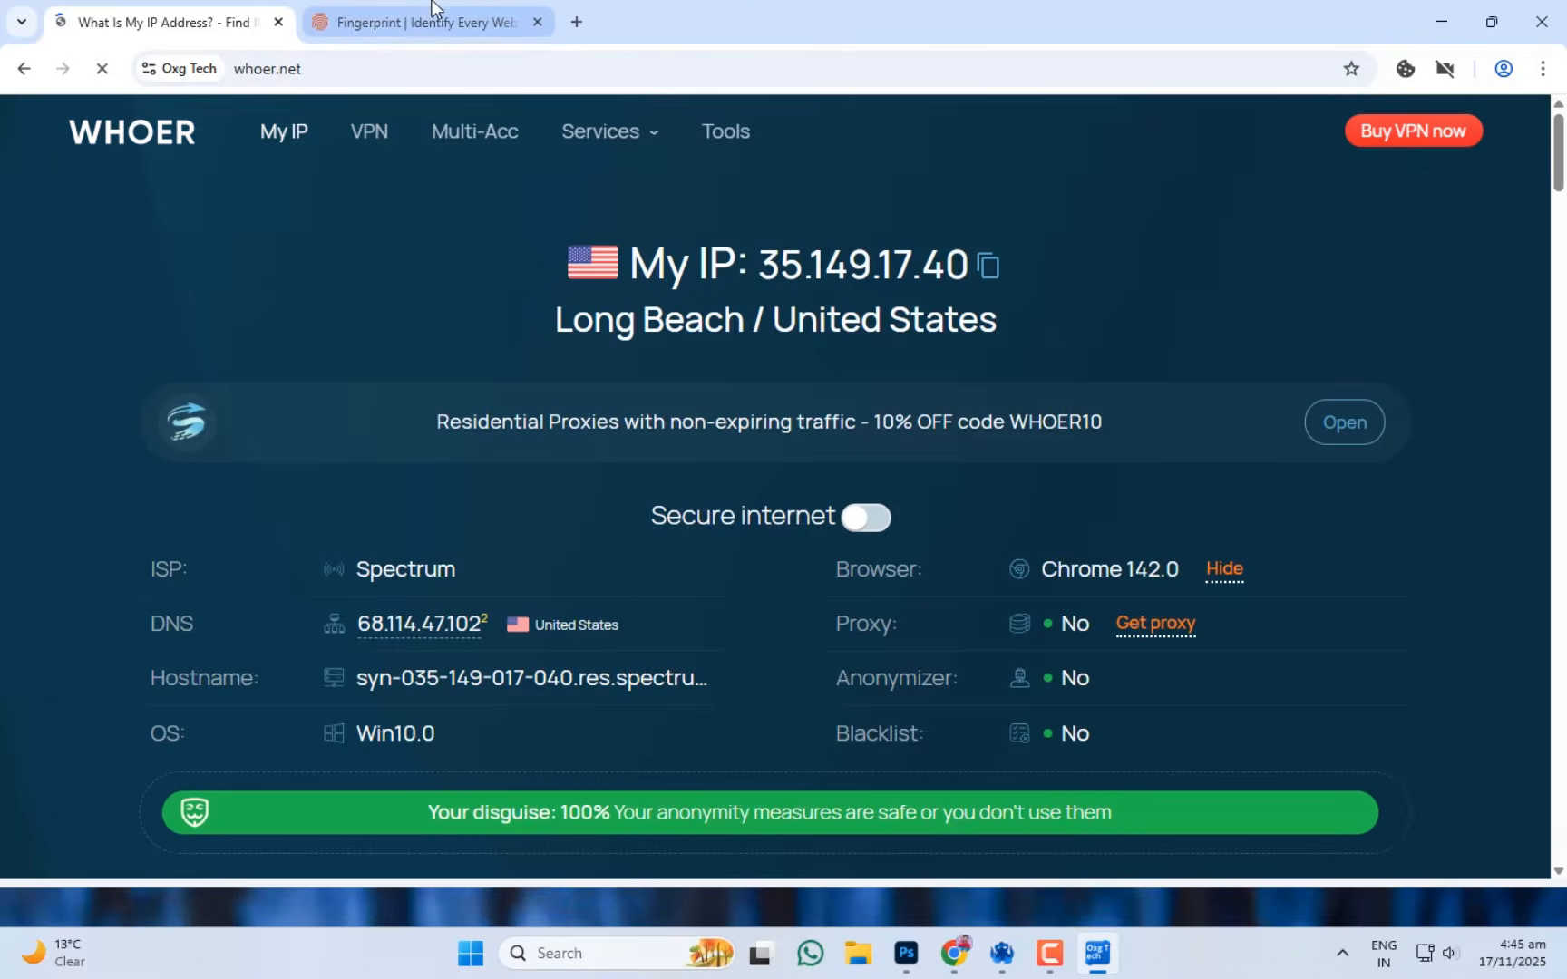
Open the Fingerprint site's Playground demo and examine the identification details and all smart signals for the profile's browser.
click(432, 9)
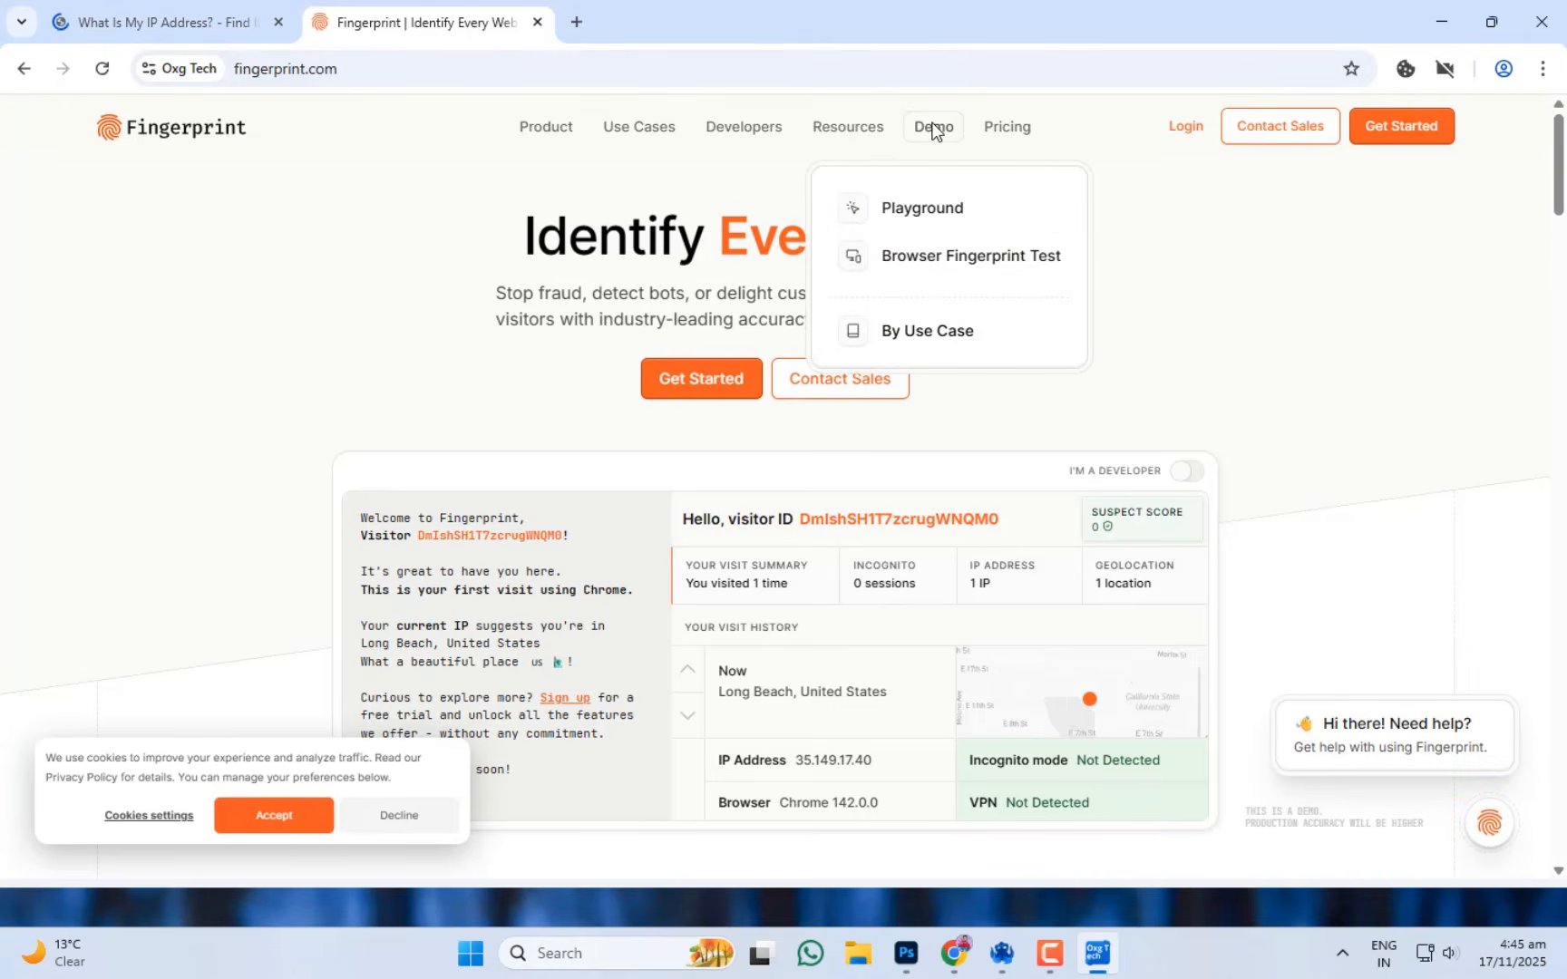
click(922, 218)
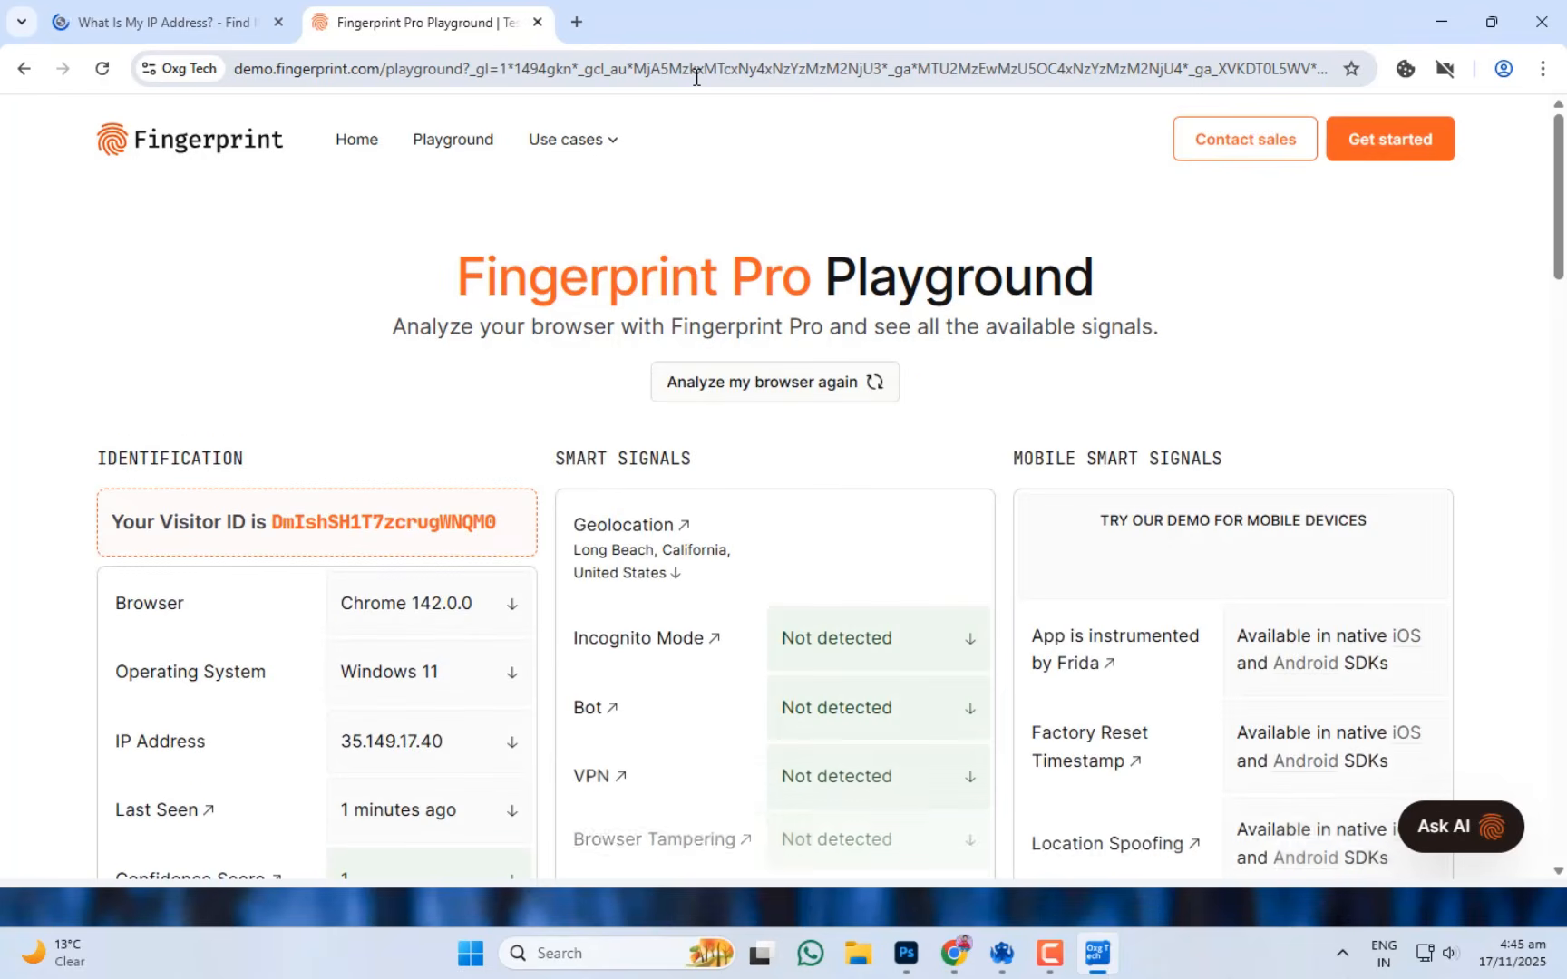
scroll(773, 489, down, 2)
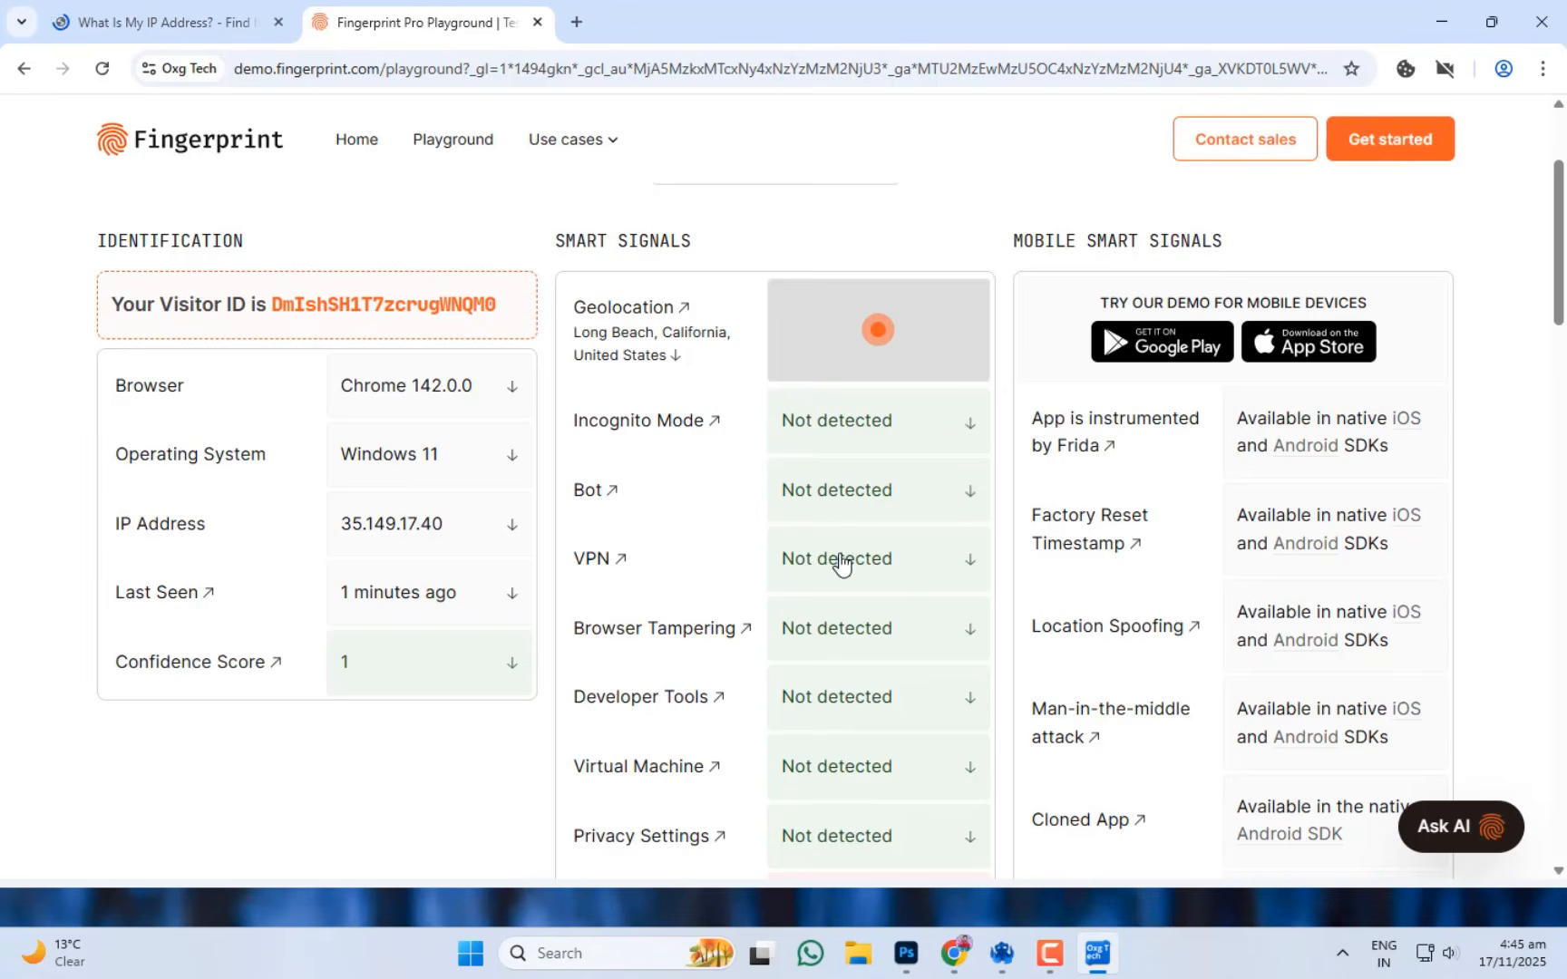
scroll(841, 562, down, 2)
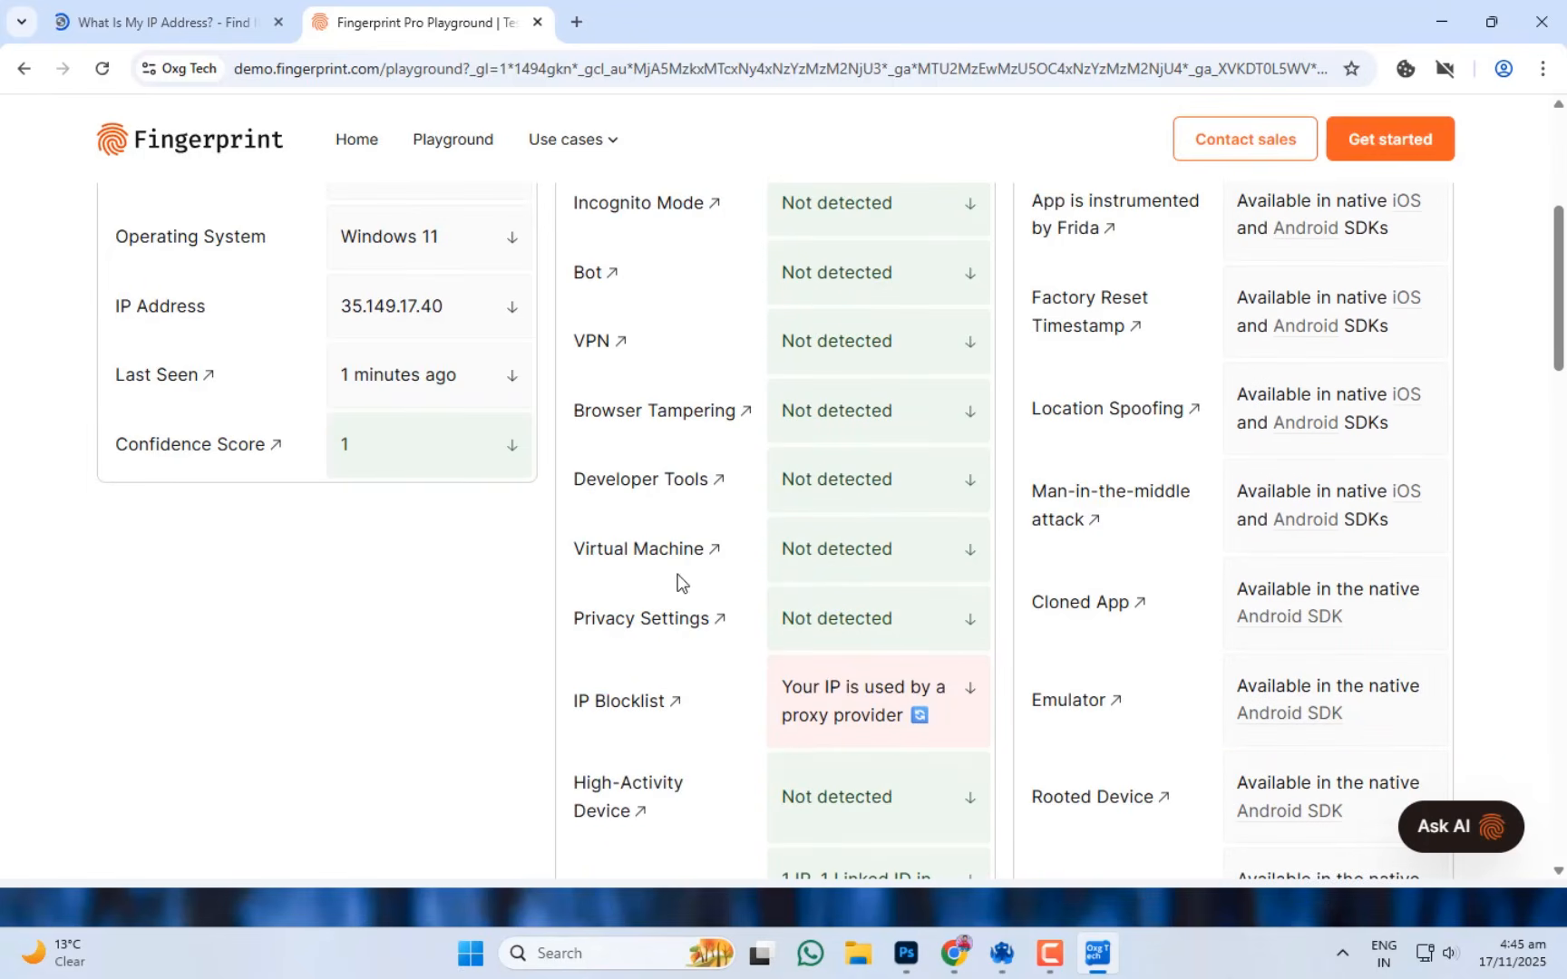
scroll(911, 581, down, 5)
scroll(907, 454, up, 2)
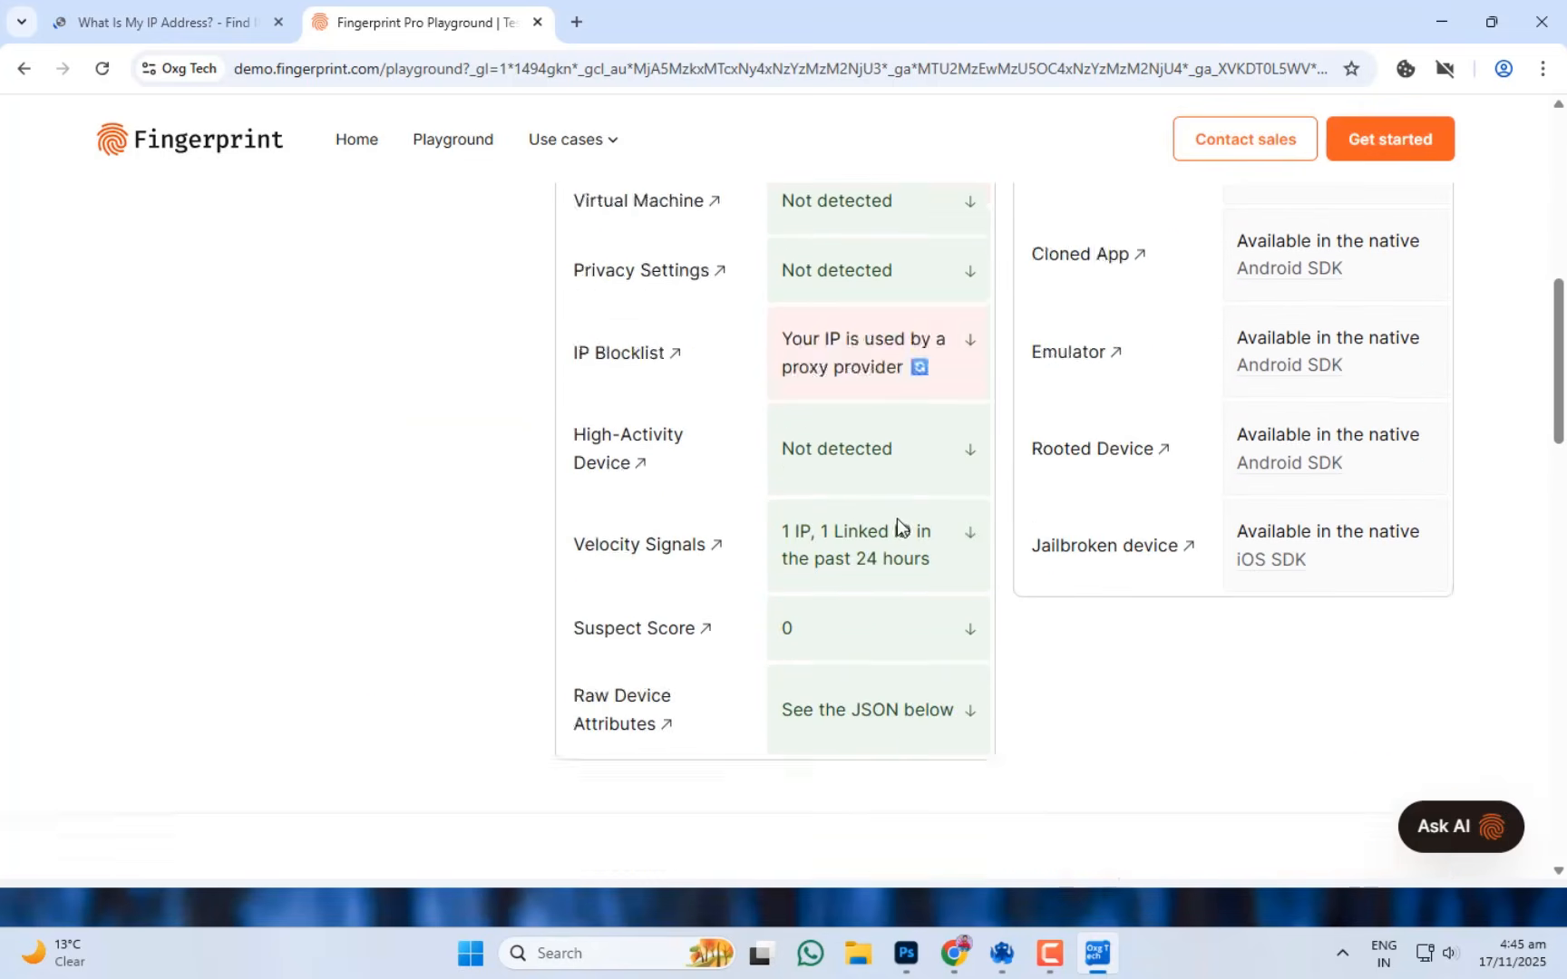
scroll(738, 494, up, 5)
scroll(753, 544, down, 6)
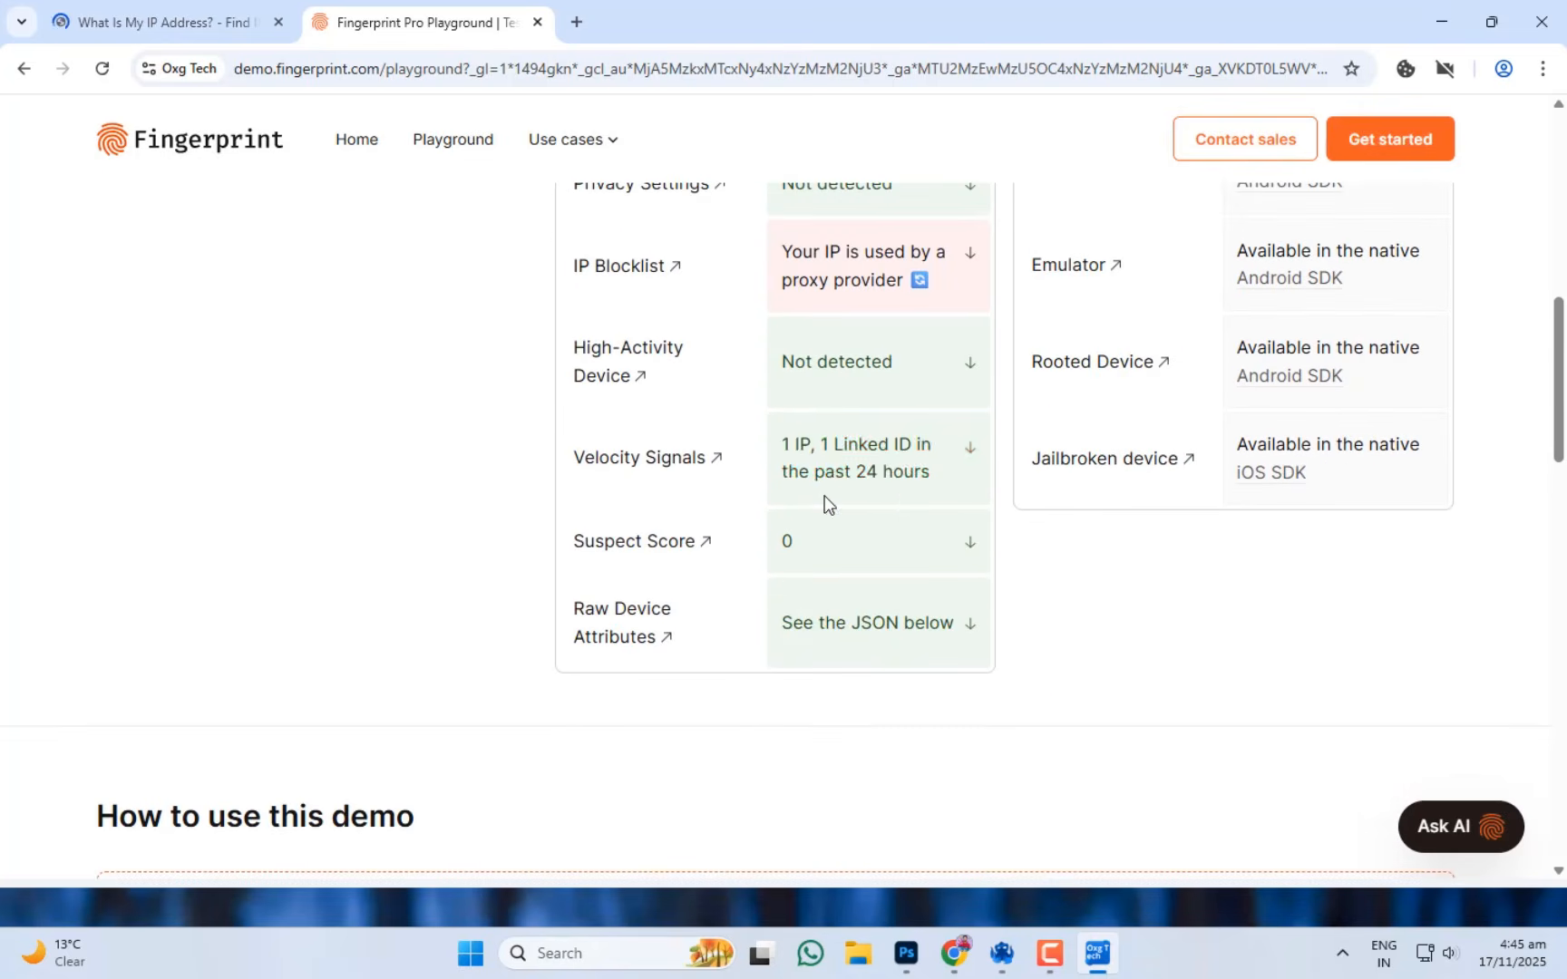
scroll(824, 503, up, 10)
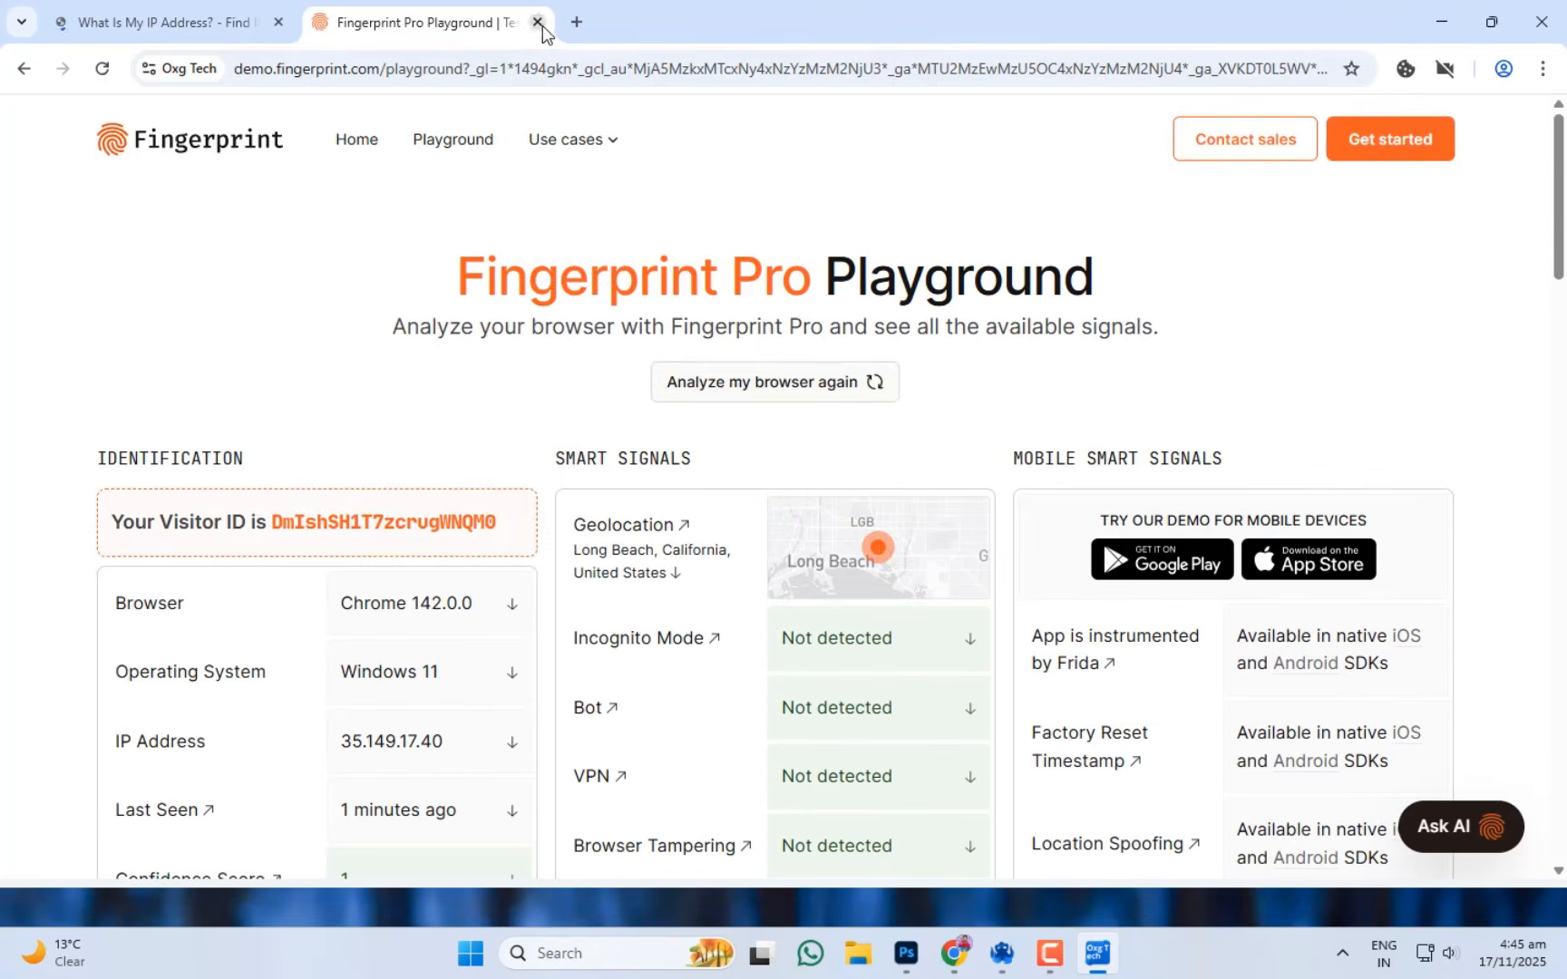
Close the Fingerprint and whoer.net pages, leaving one new tab, and minimise the profile's browser to return to the profile manager.
click(538, 22)
click(319, 21)
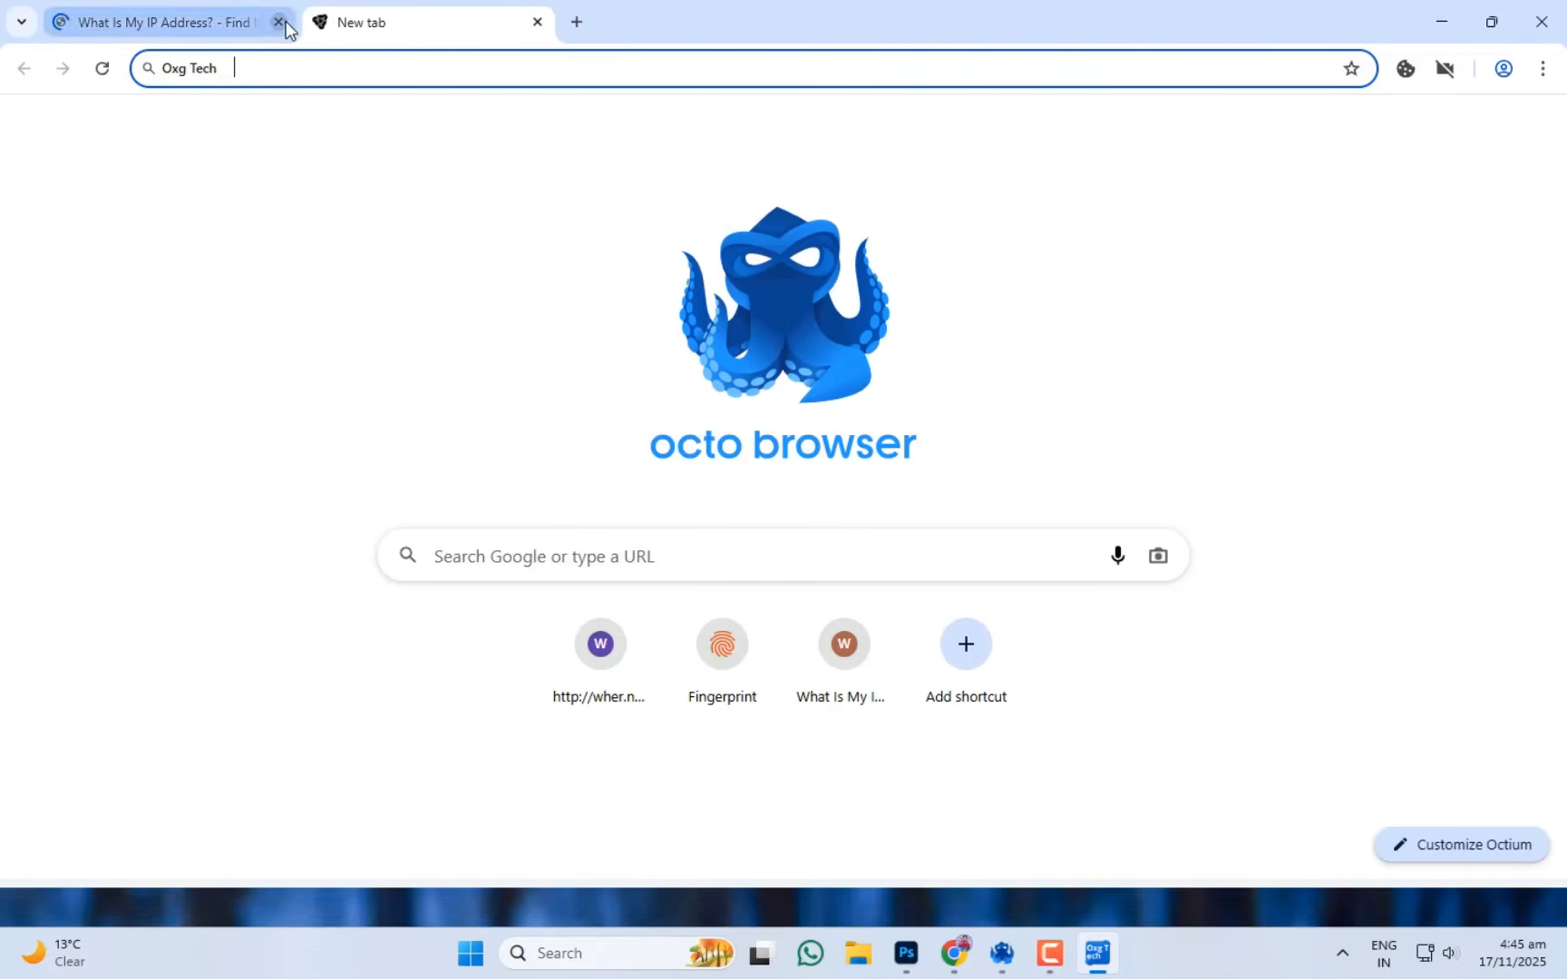
click(280, 22)
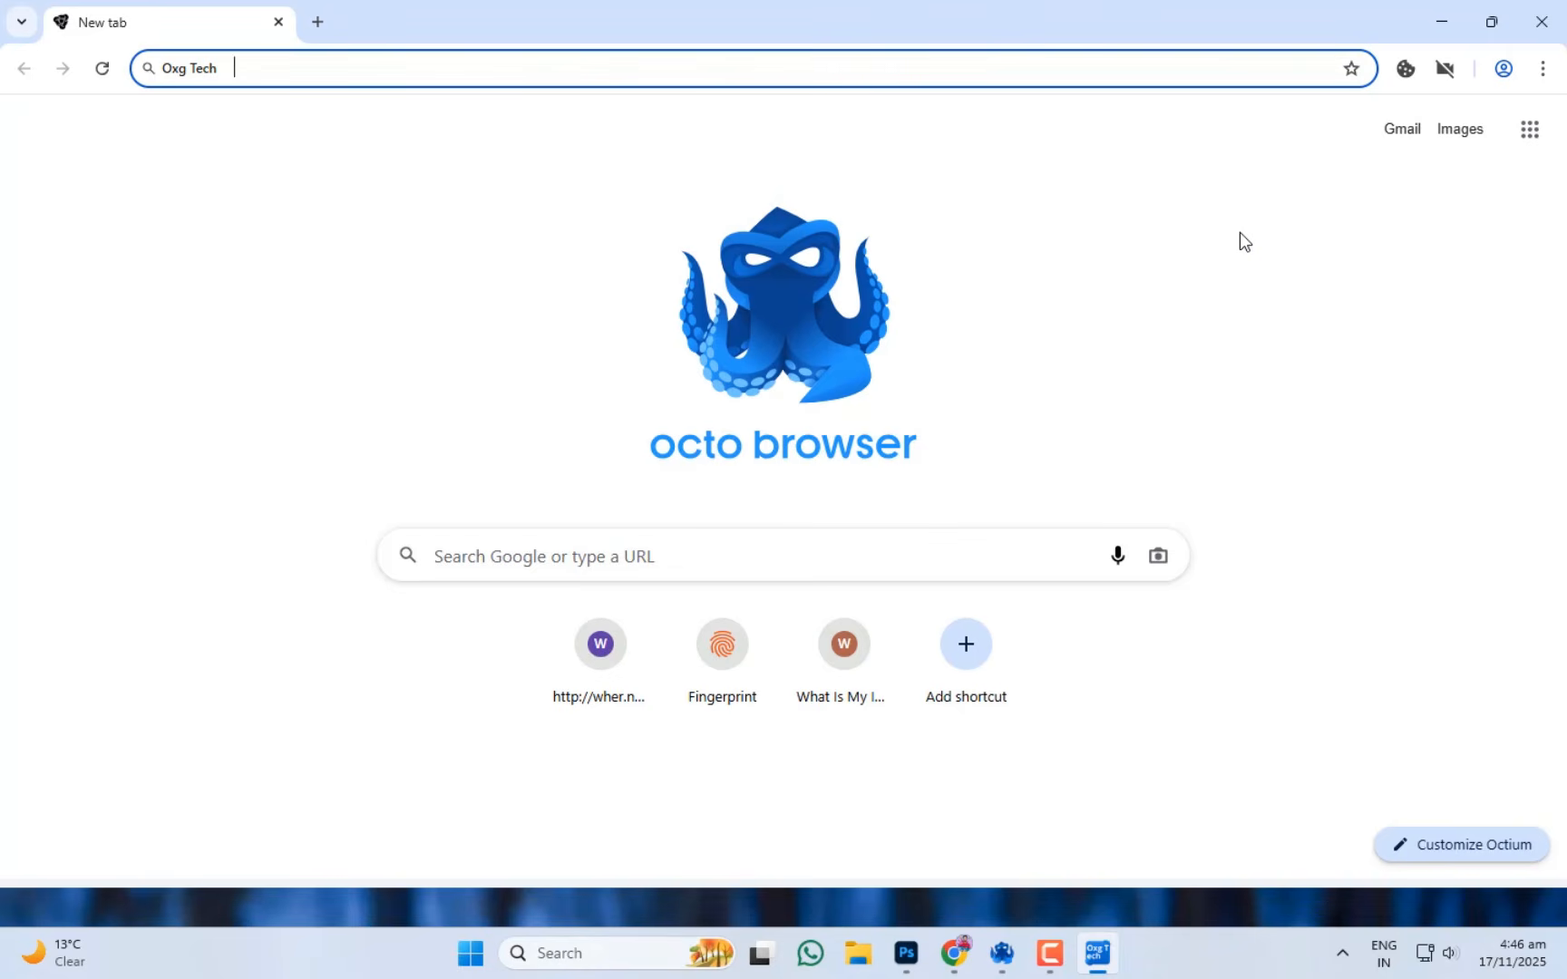
click(1449, 18)
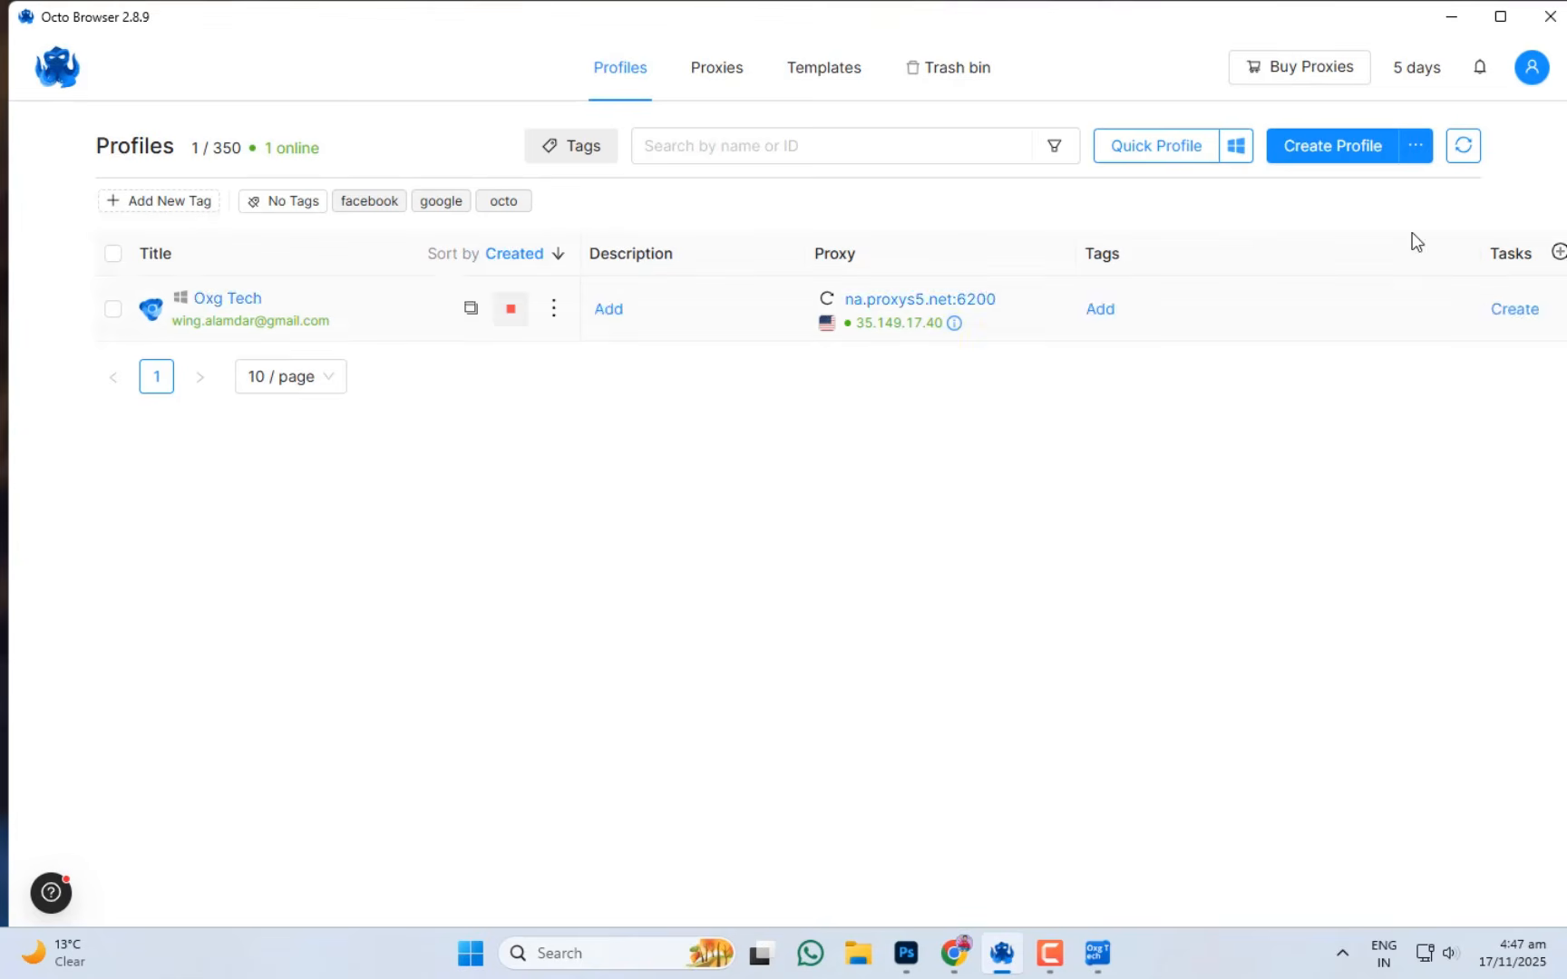
View the bulk profile creation page and the dialog for importing profiles from a file, leaving both without changes.
click(1420, 154)
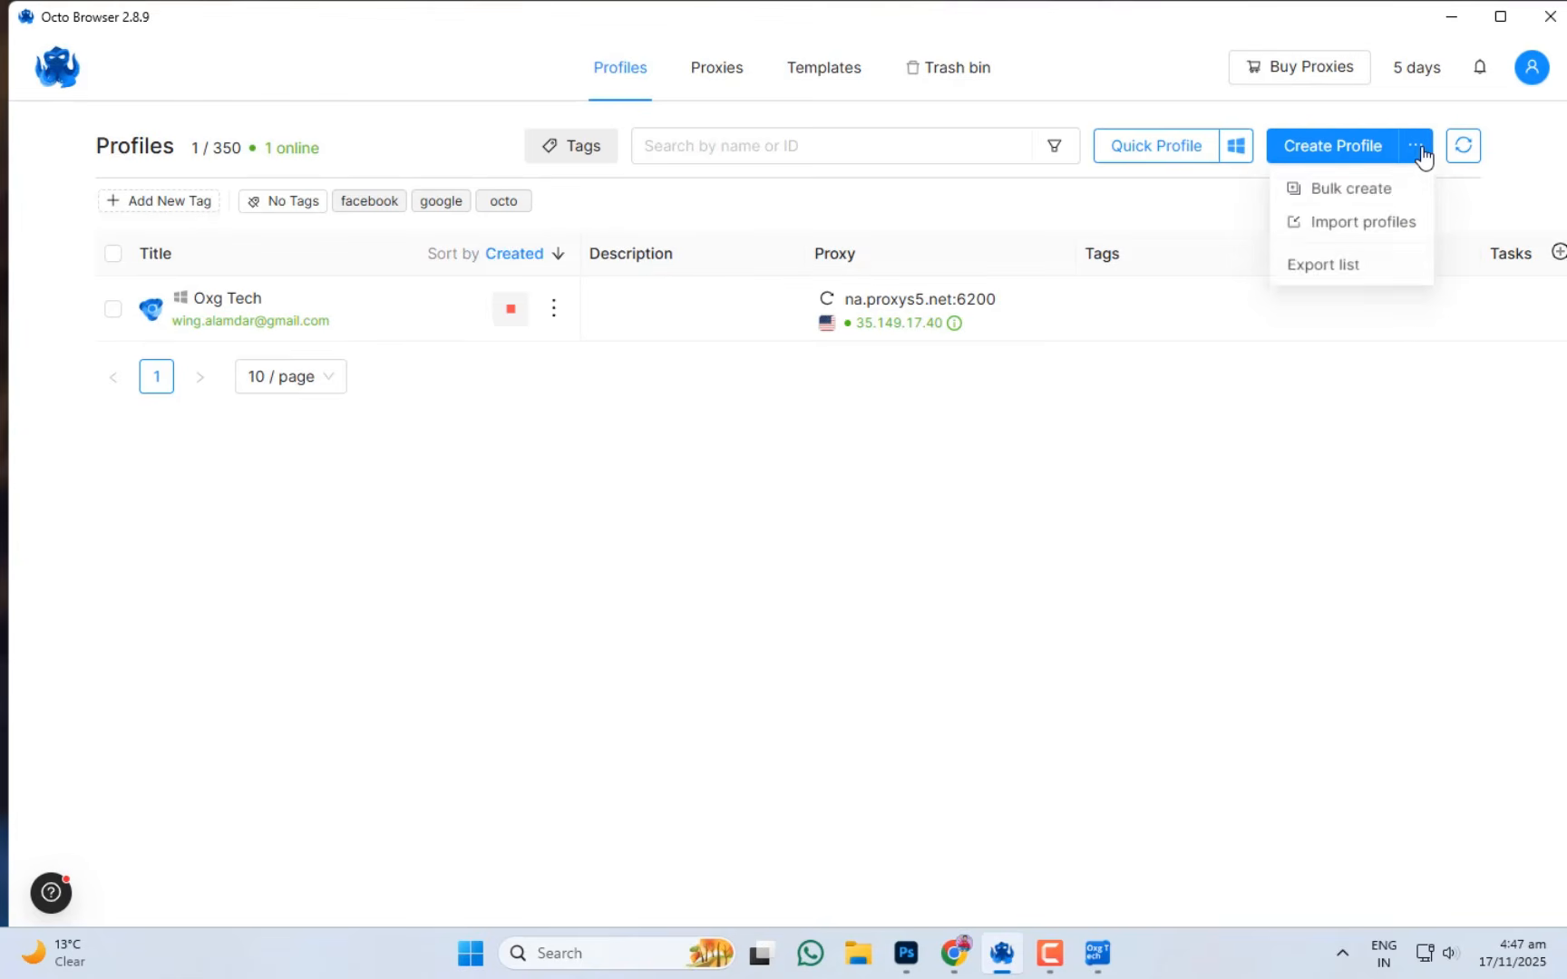
click(1359, 201)
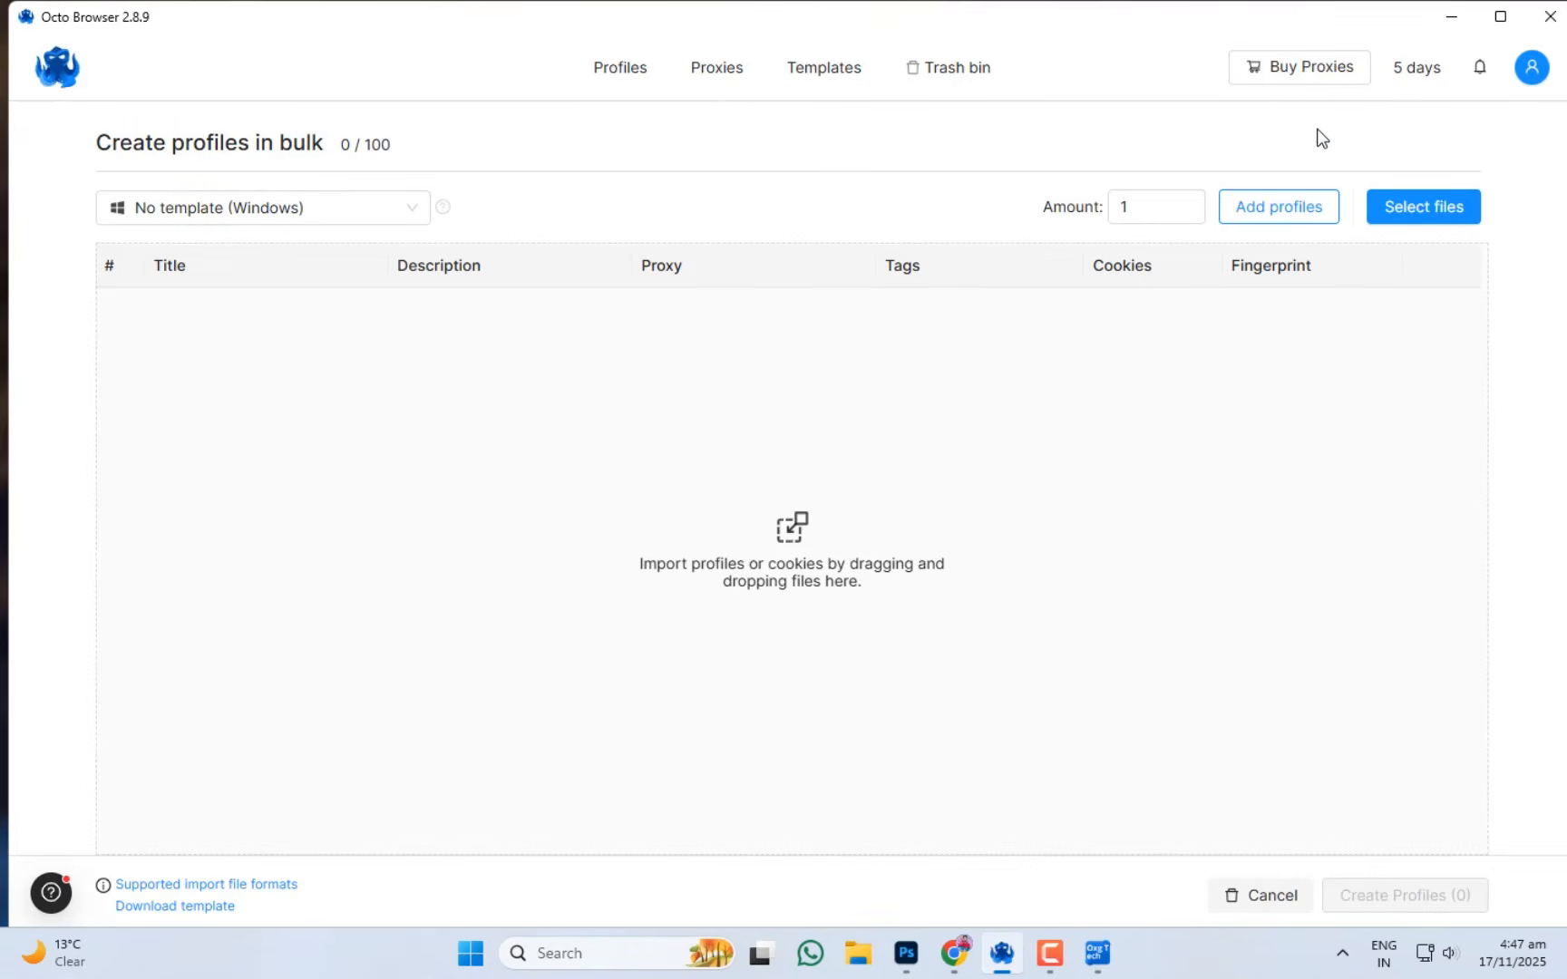
click(647, 70)
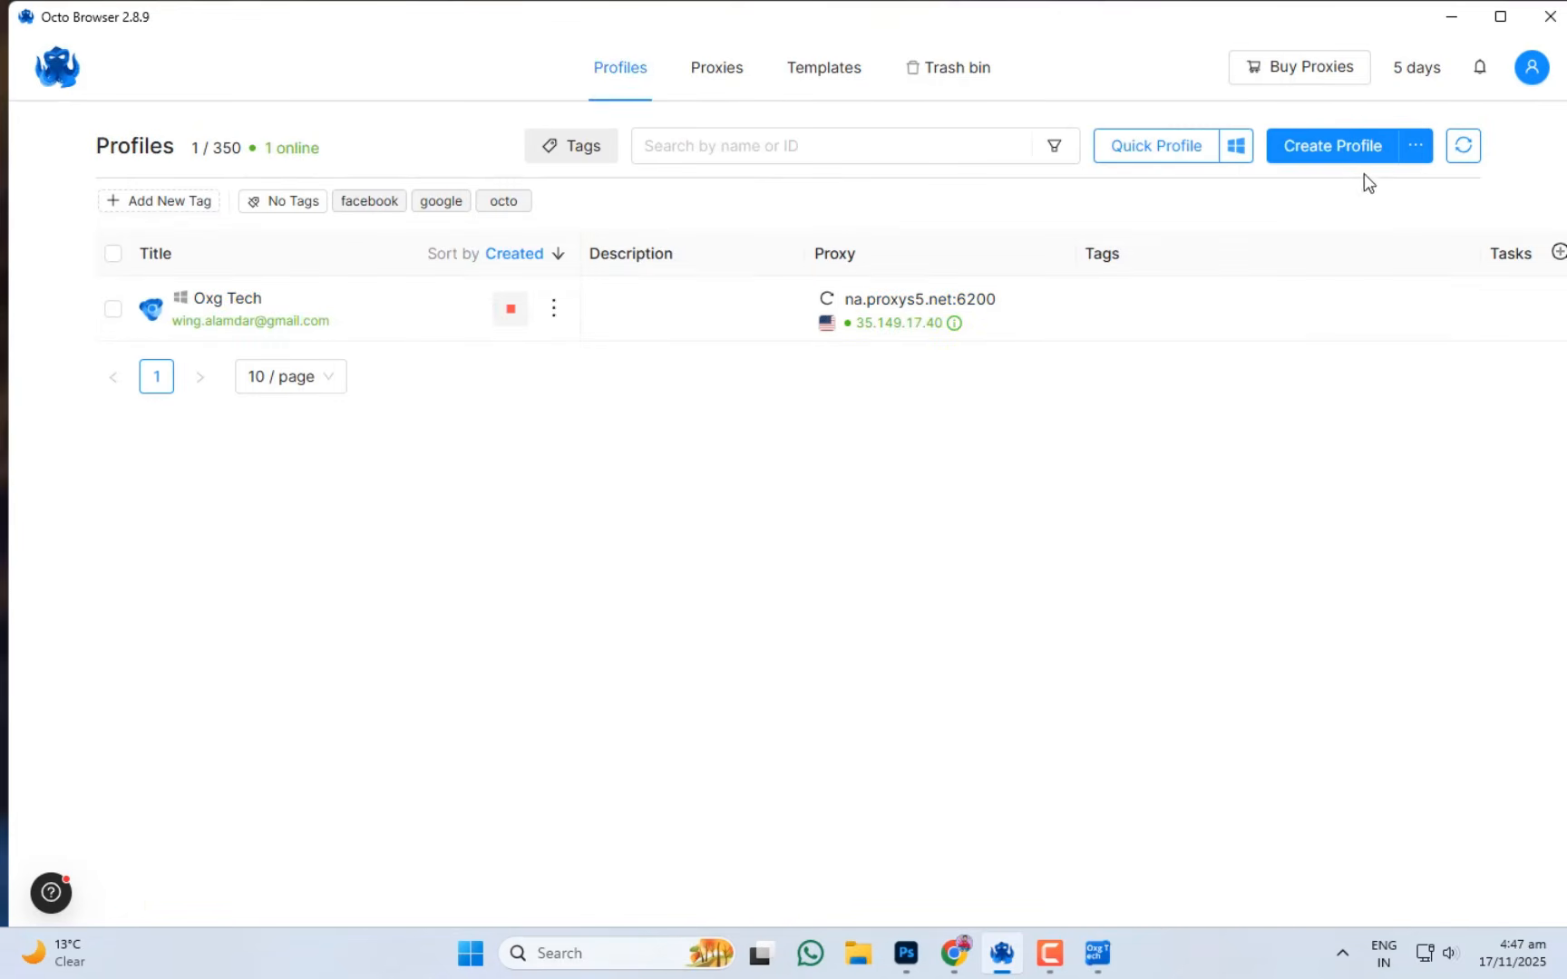
click(1416, 150)
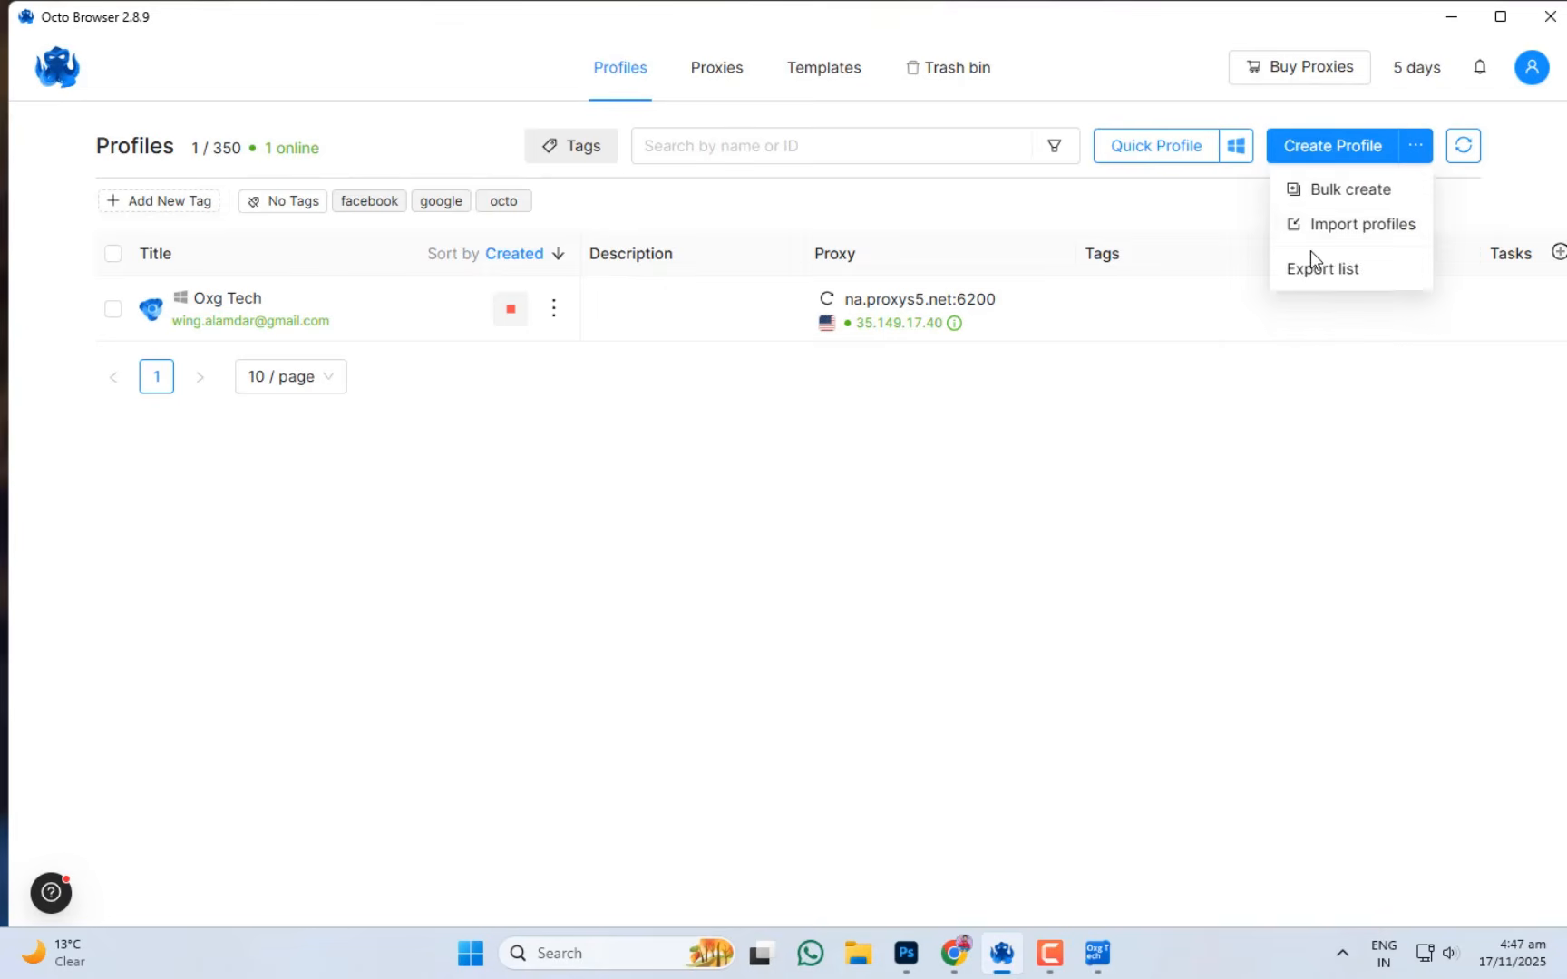
click(1367, 230)
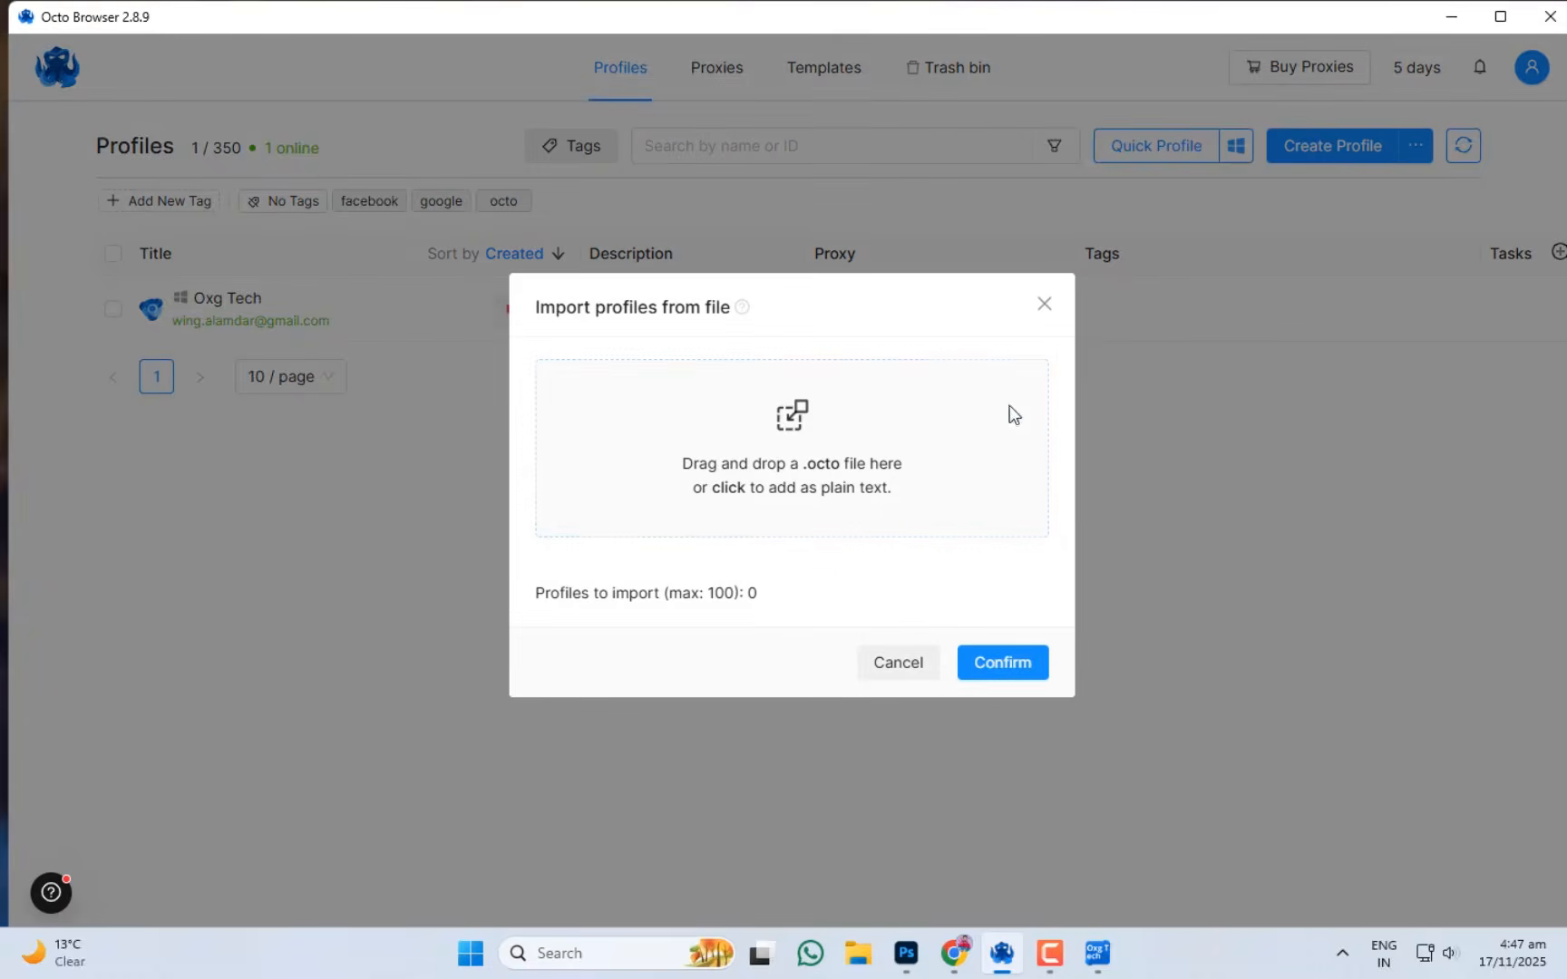
click(1045, 306)
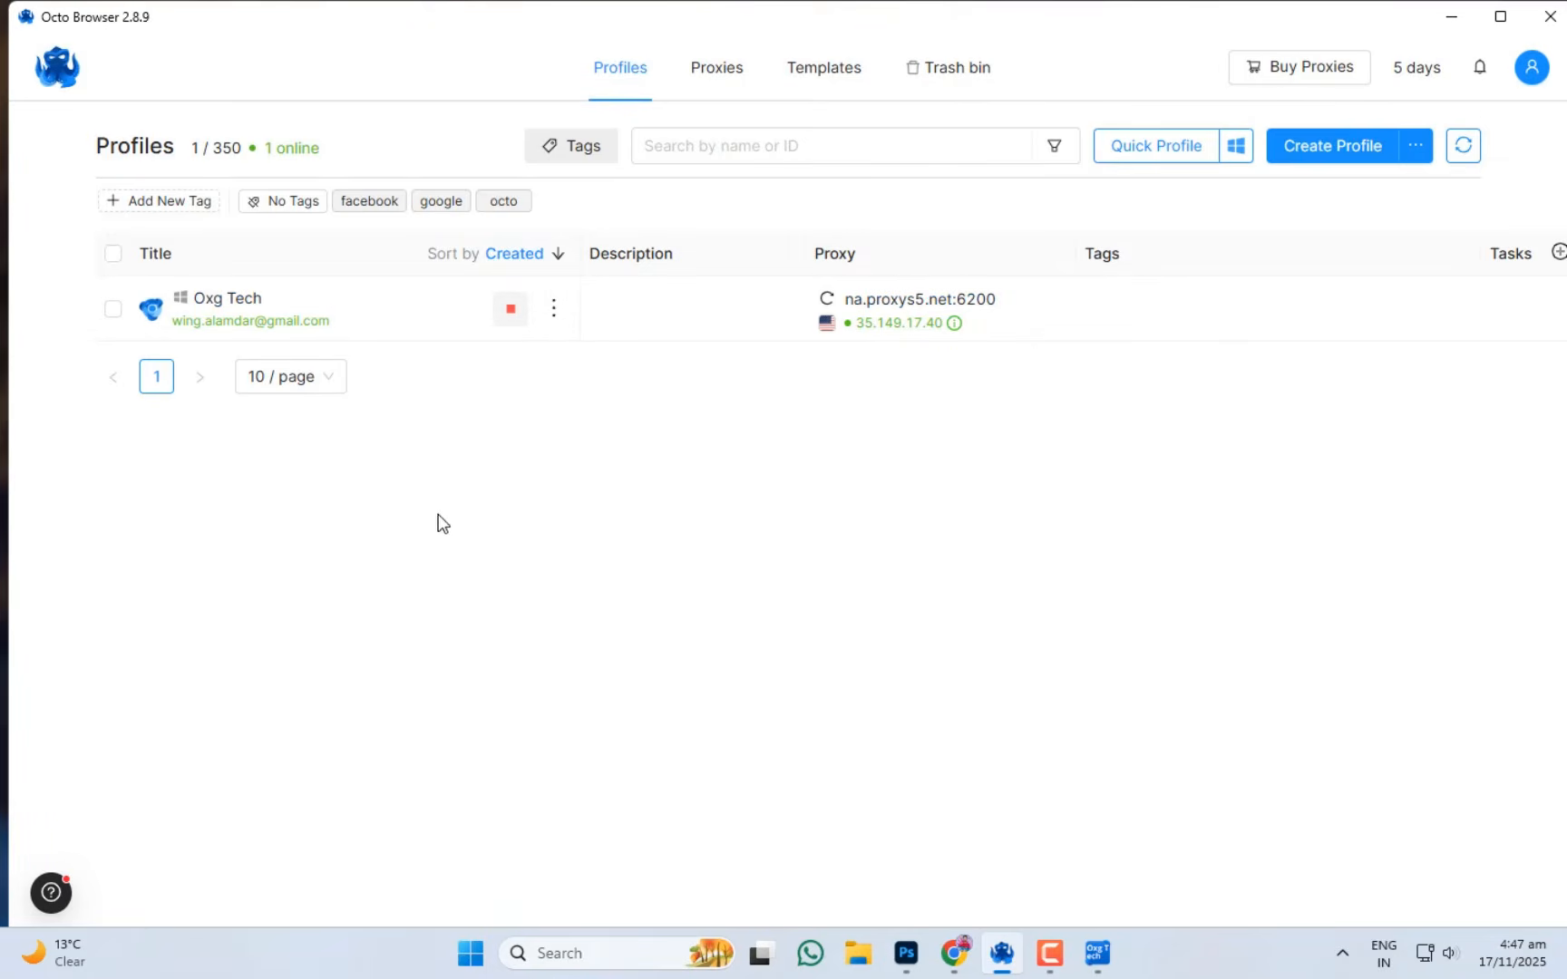
Review the AWproxy proxy list and delete the Netlabs 1702 PK Punjab Multan proxy from the Netlabs proxies.
click(725, 86)
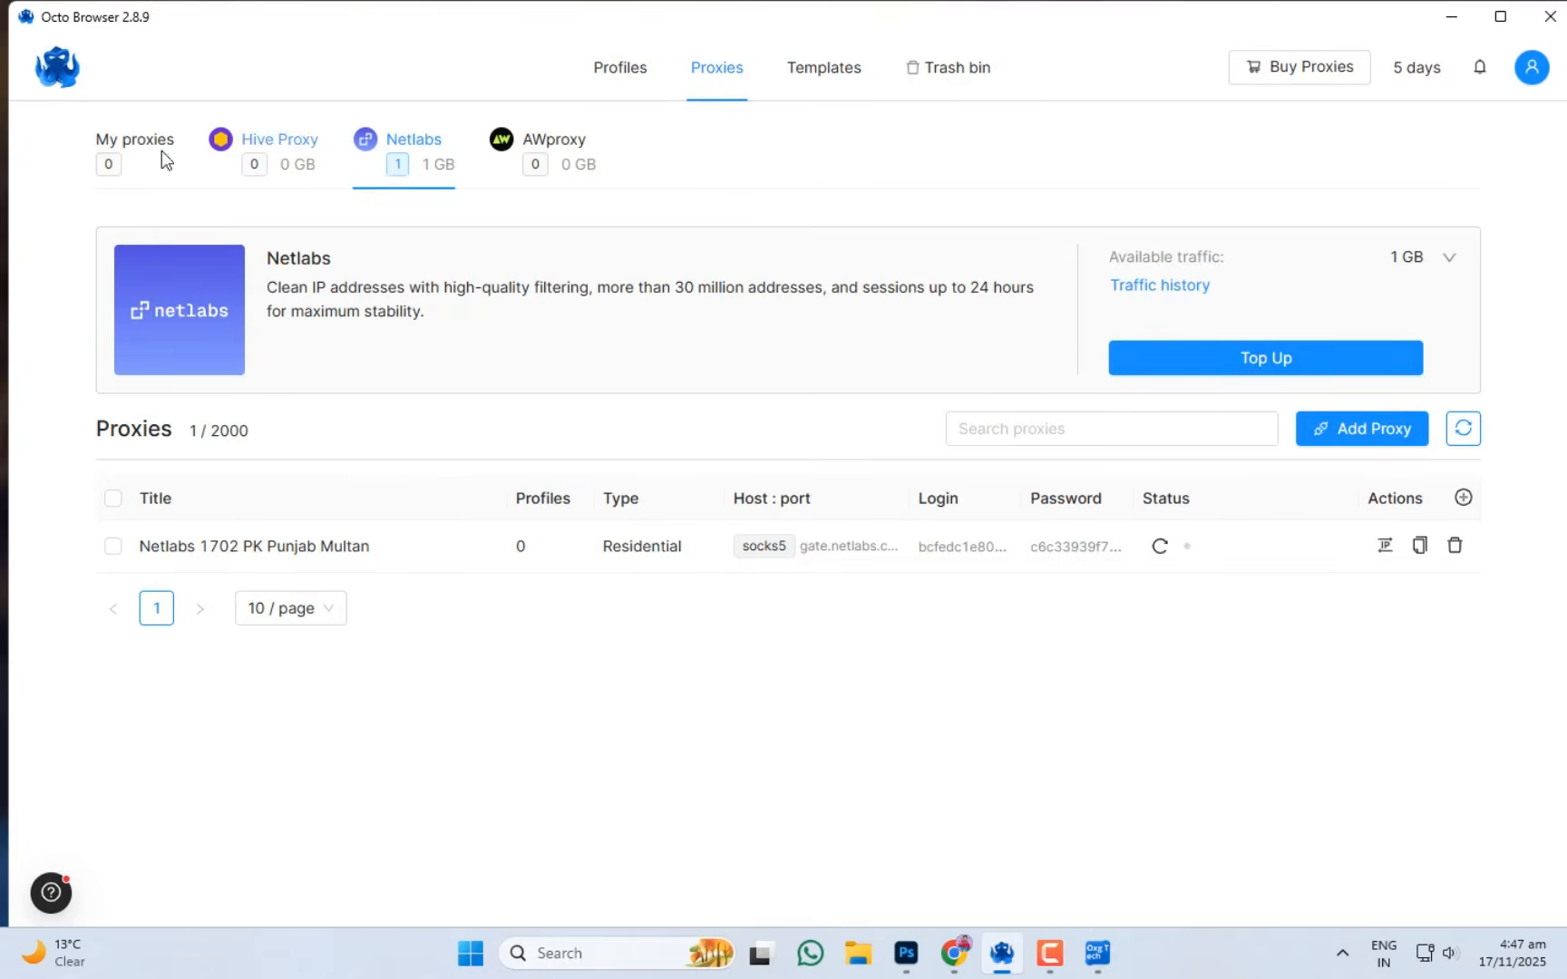
click(575, 162)
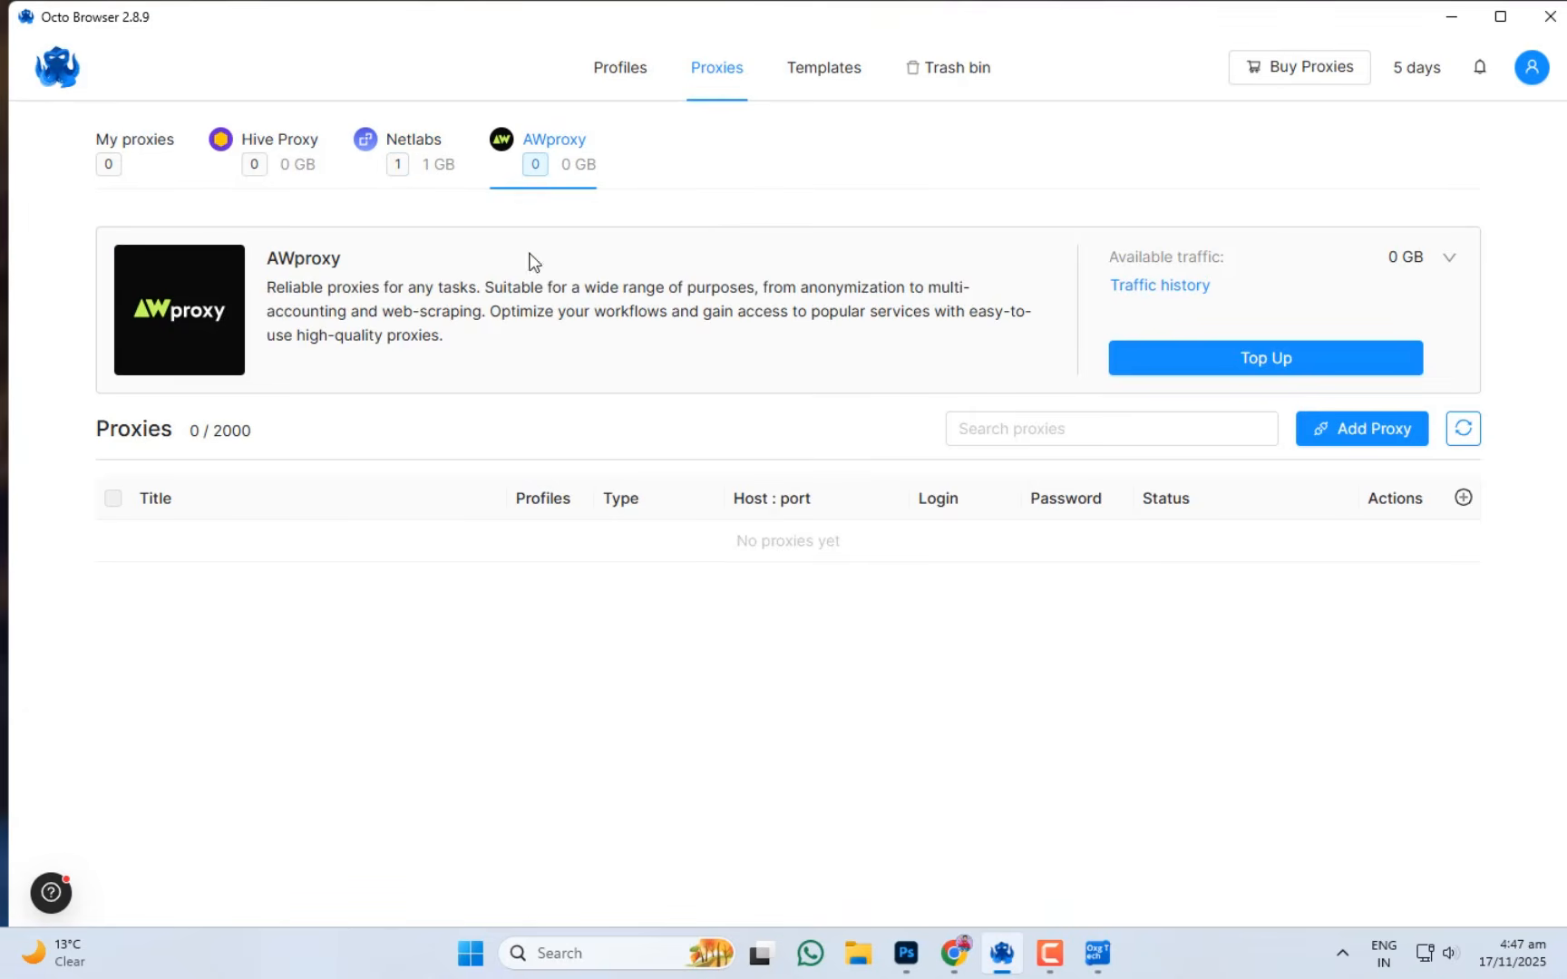
click(432, 152)
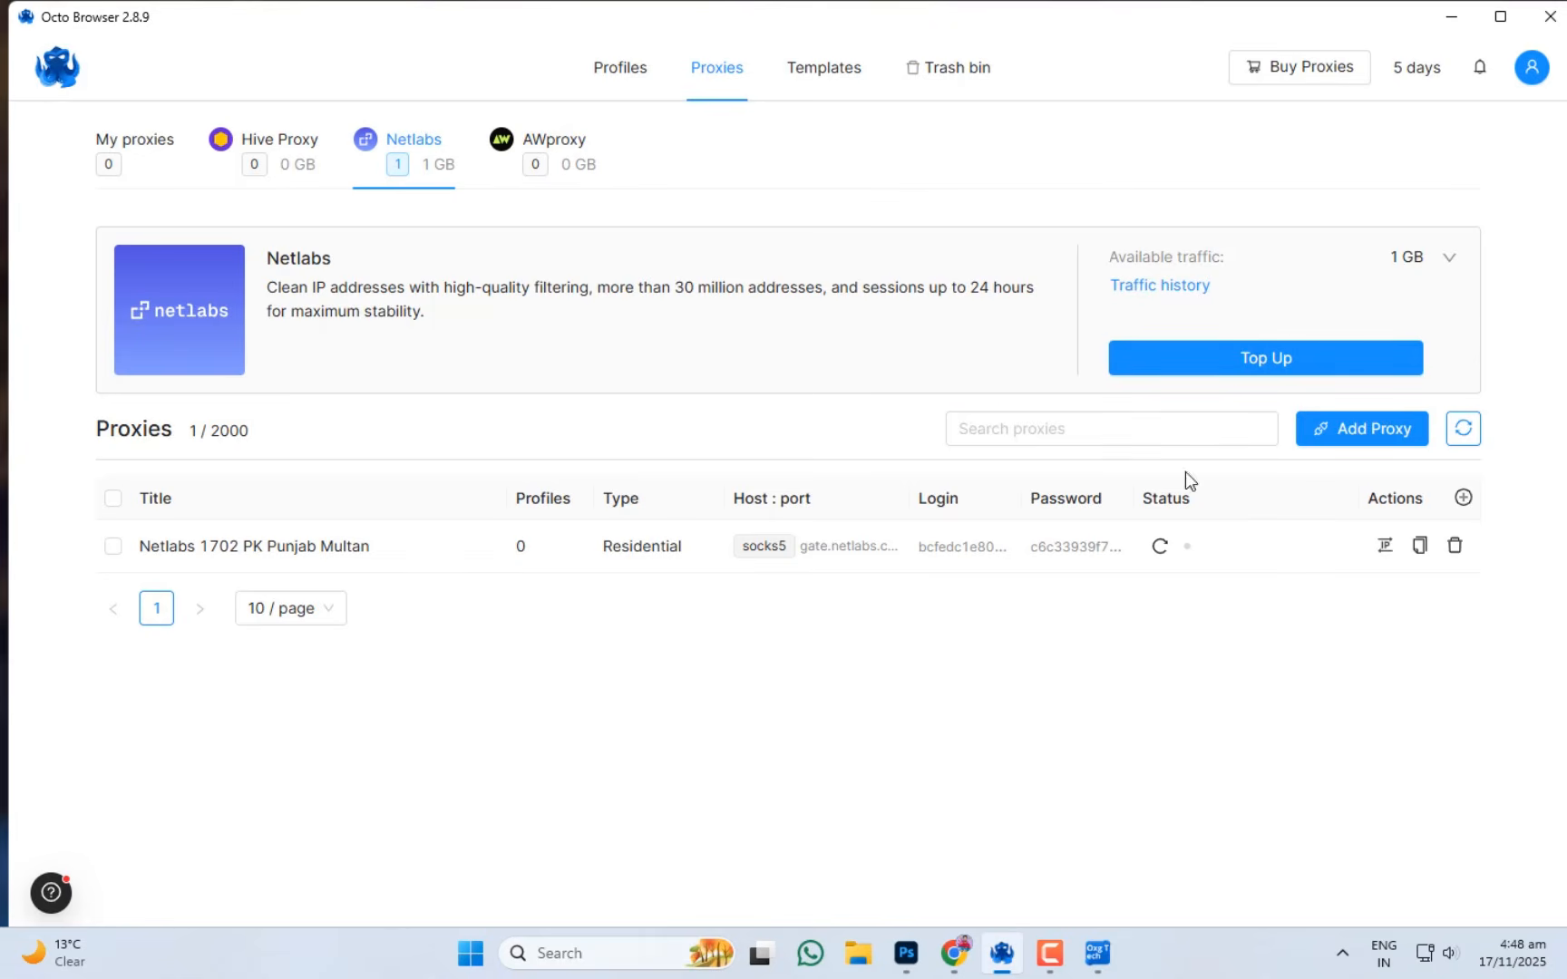
click(1455, 546)
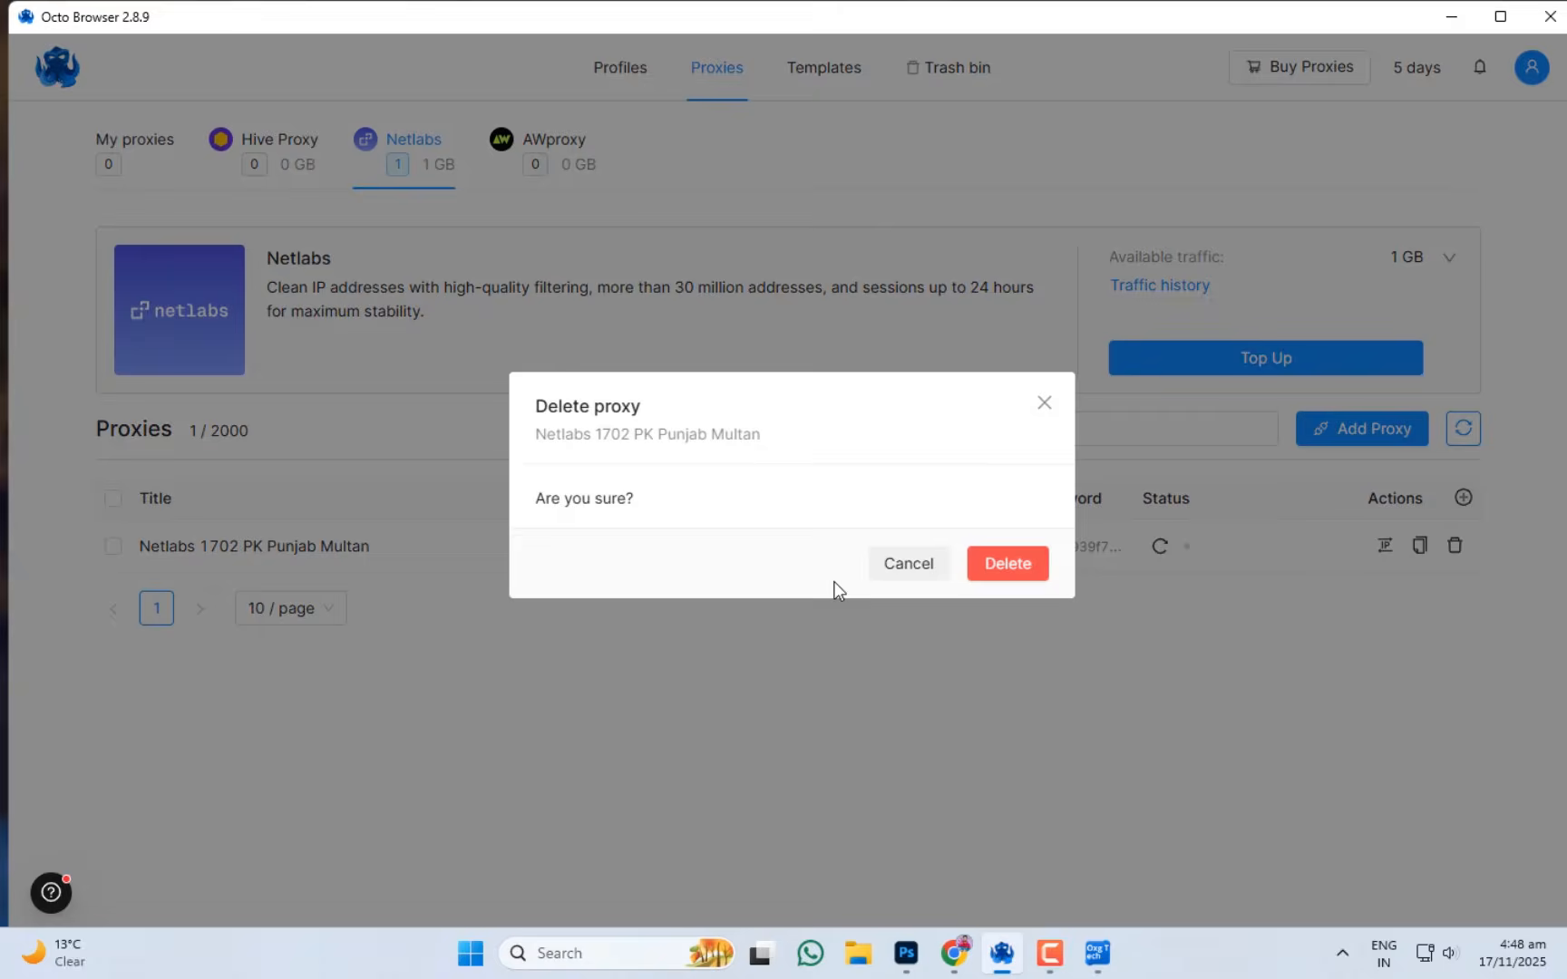
click(1007, 562)
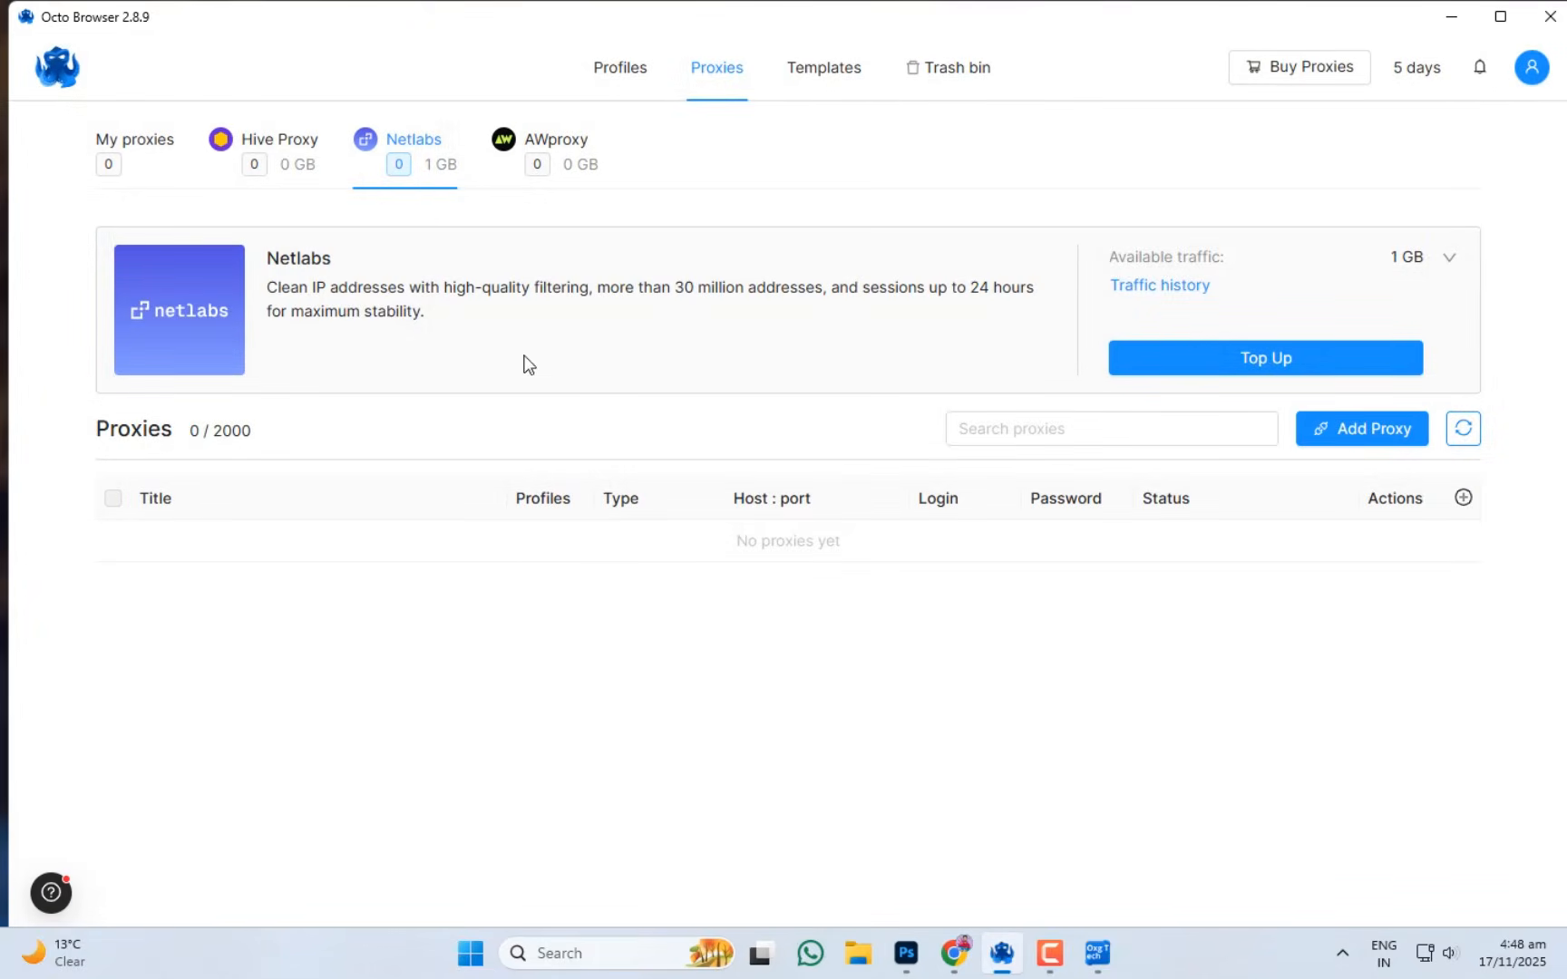
Start a new profile named 01 and begin setting up a new Netlabs proxy for it.
click(617, 86)
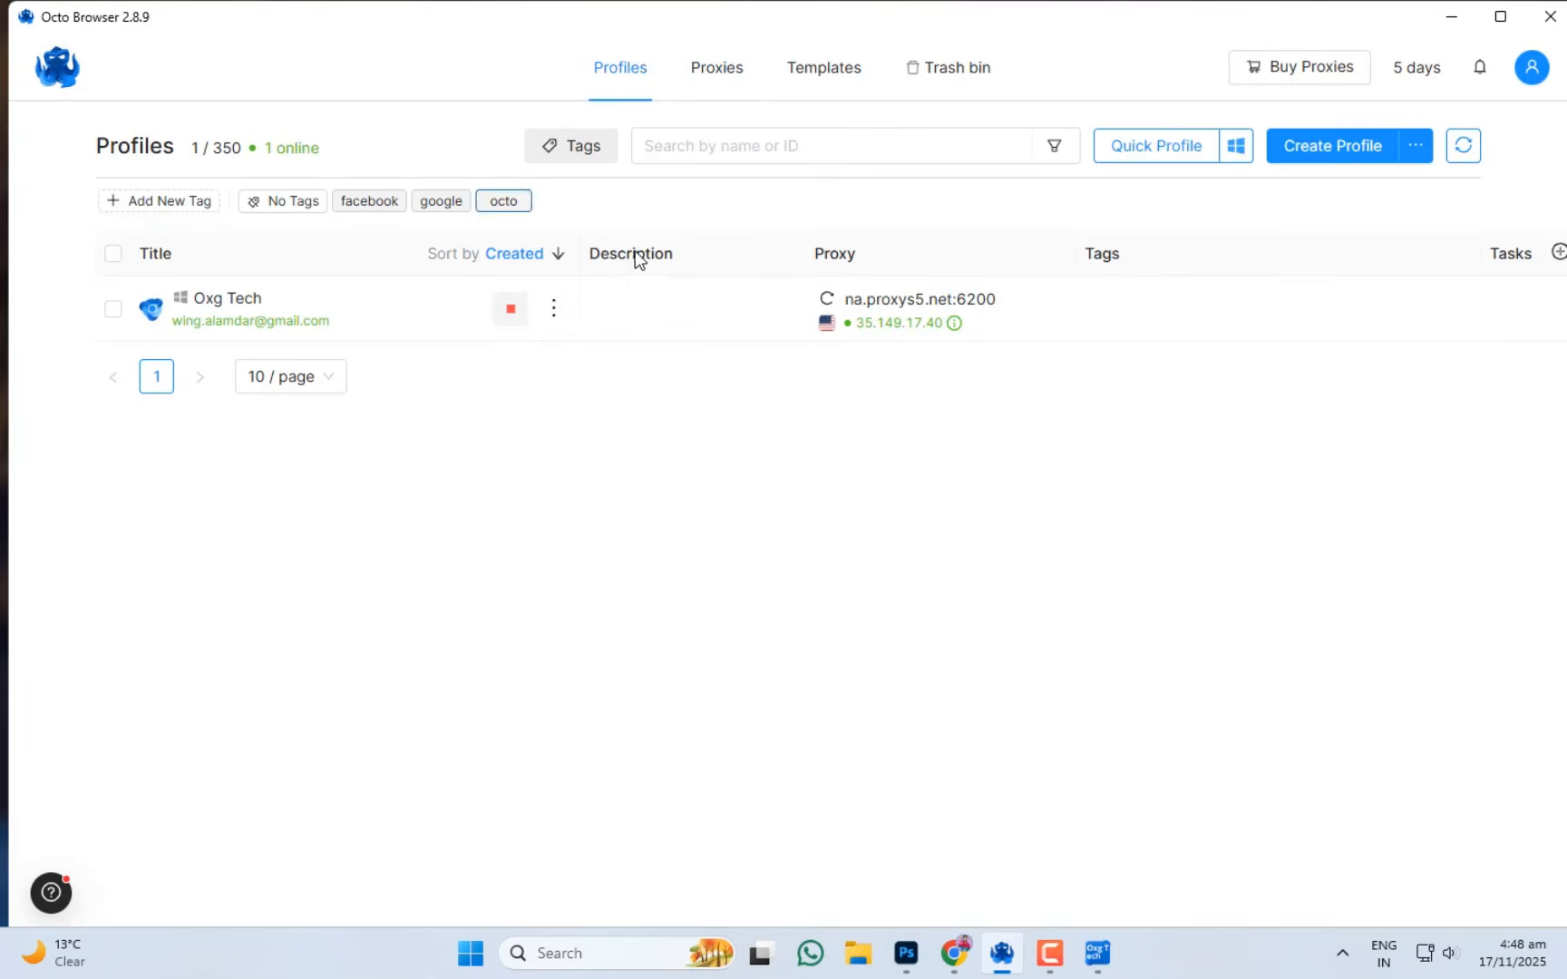
click(1329, 160)
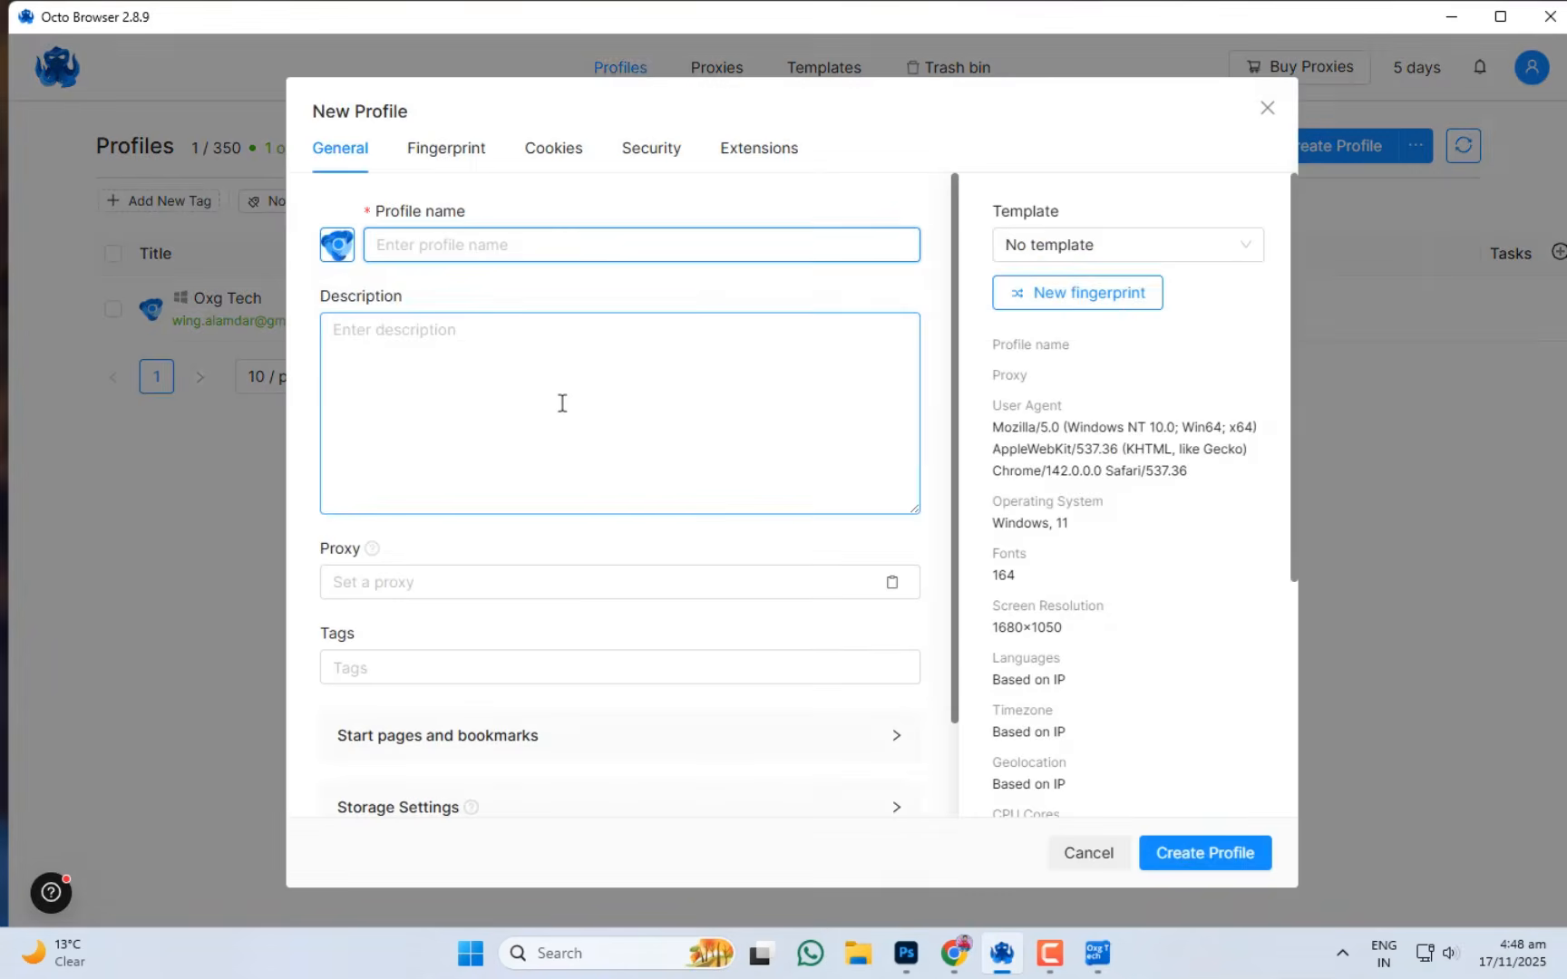
text(01)
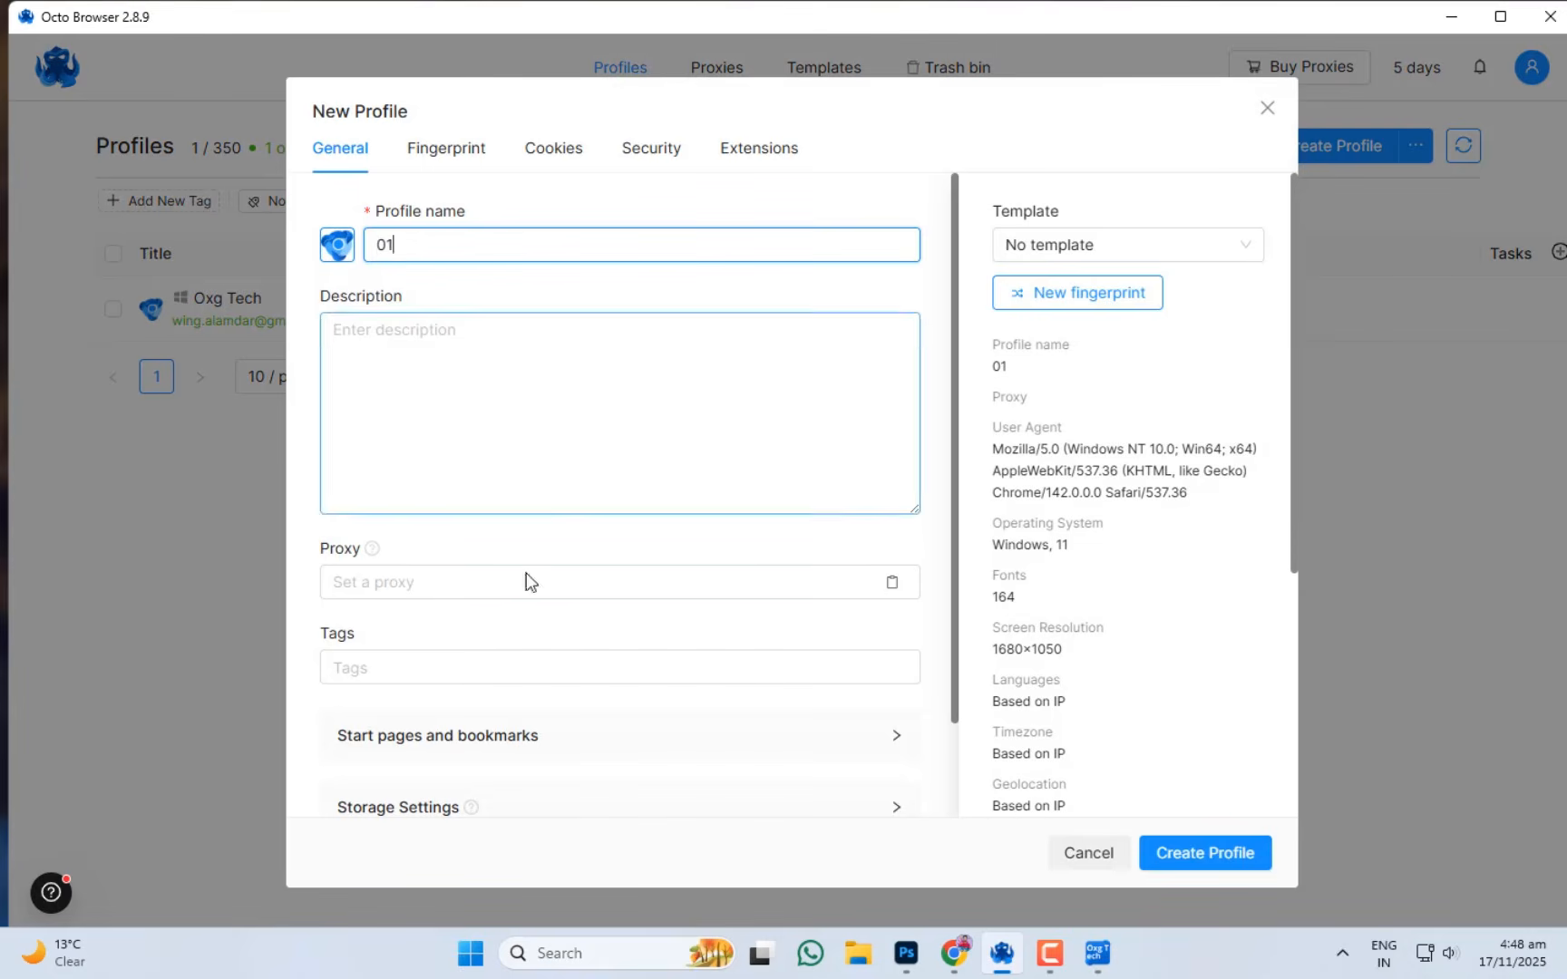
click(410, 583)
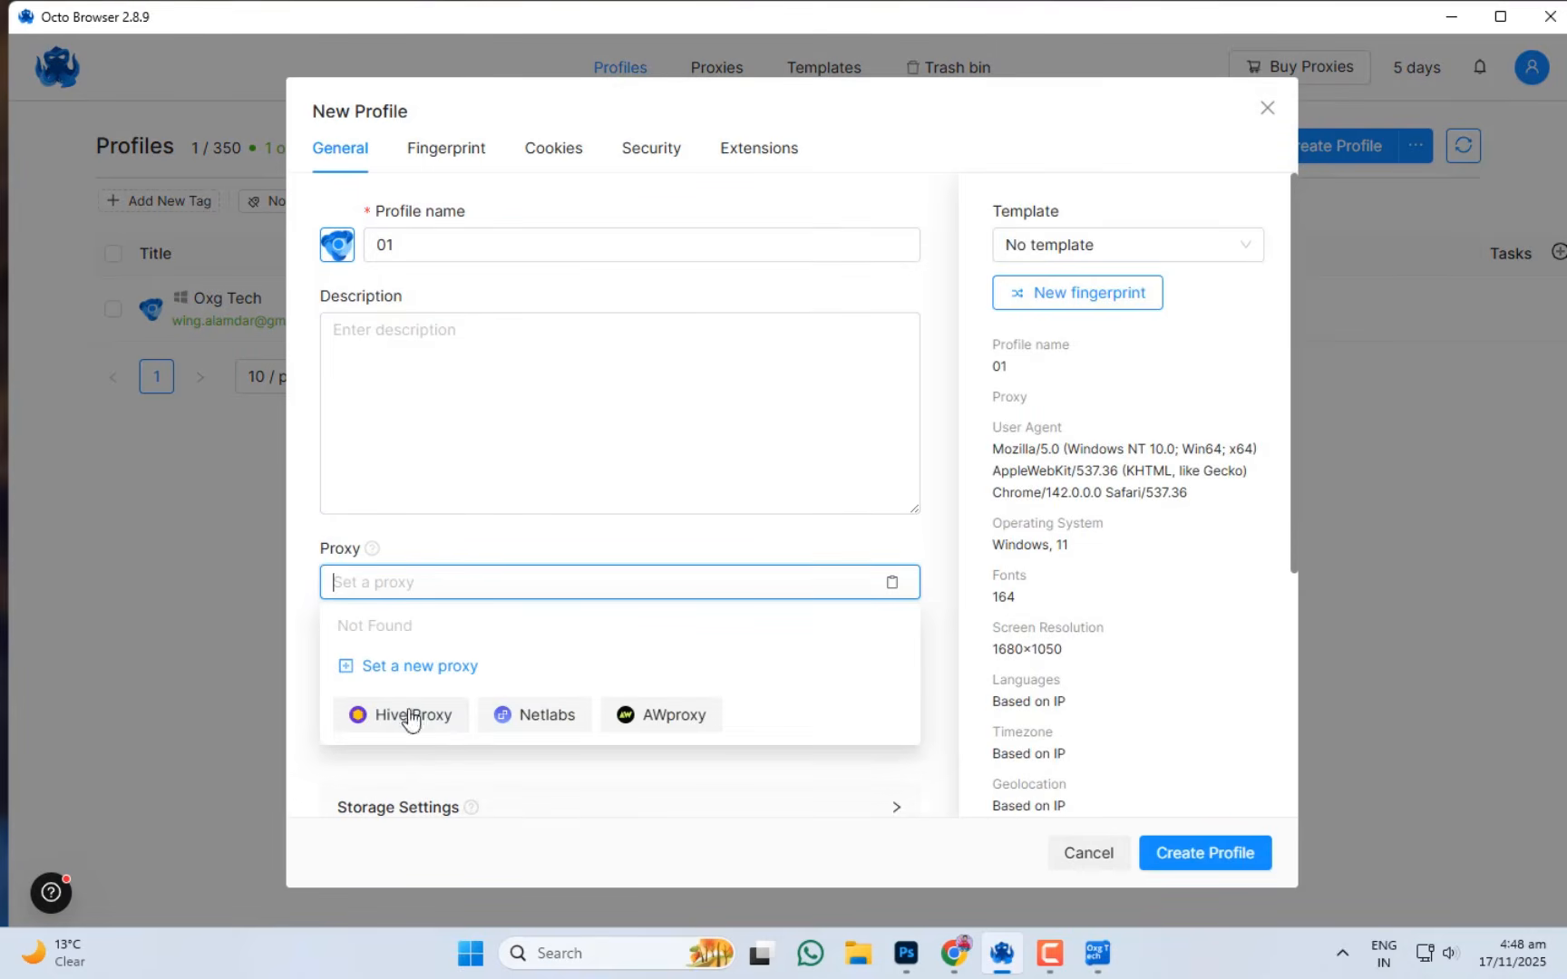
click(542, 721)
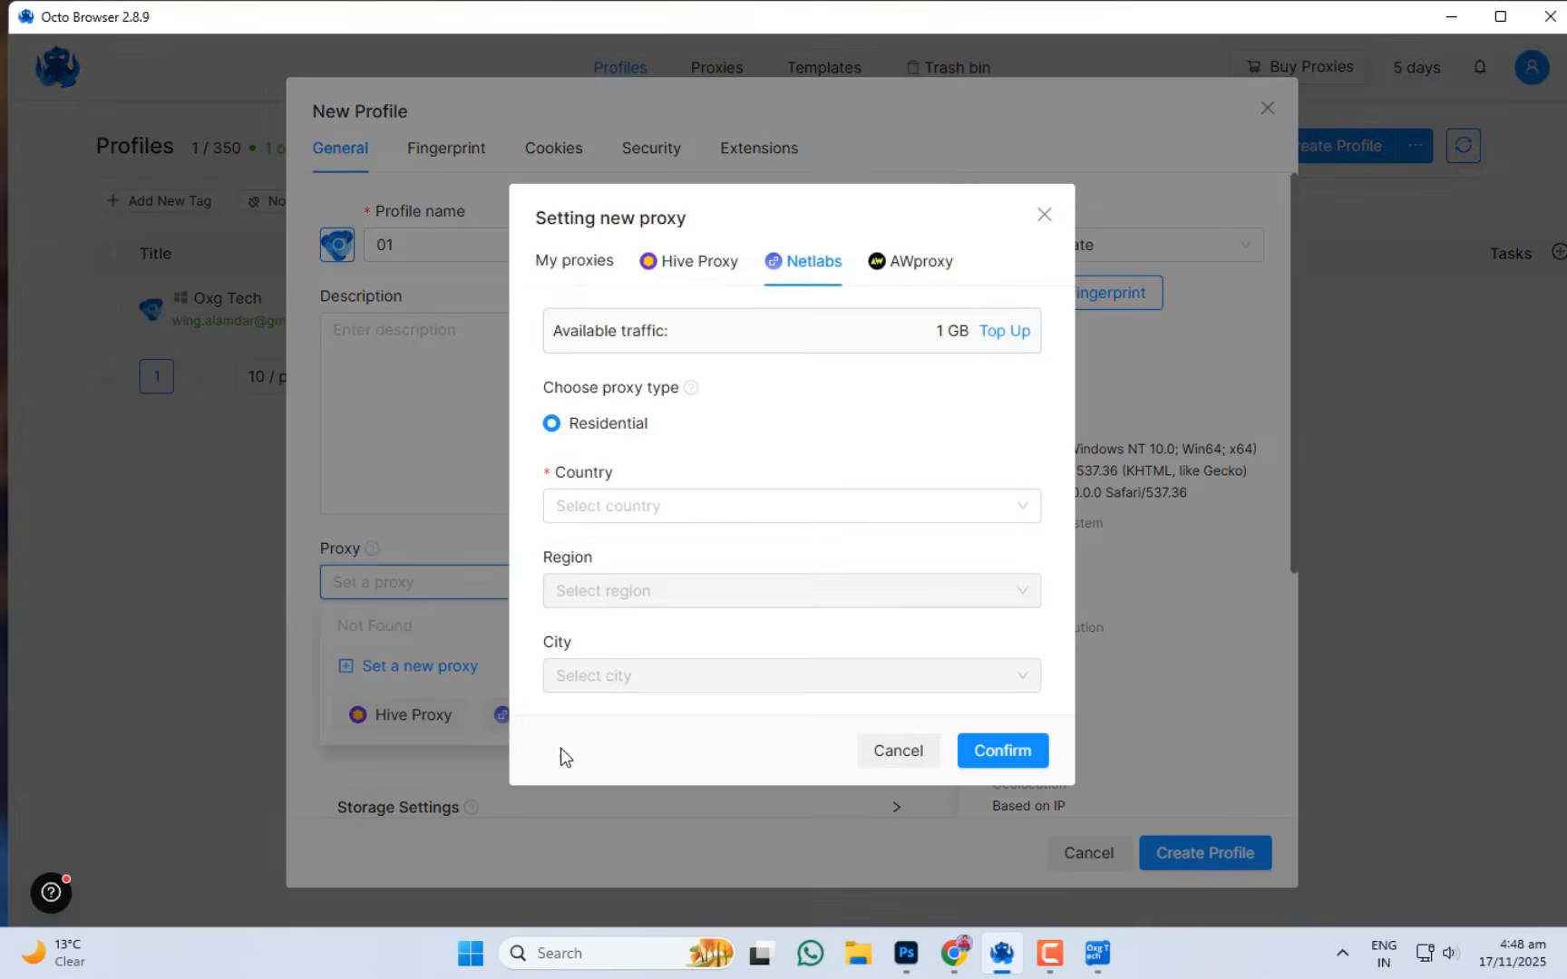
Set the residential Netlabs proxy's country to Pakistan, its region to Punjab and its city to Multan.
click(681, 506)
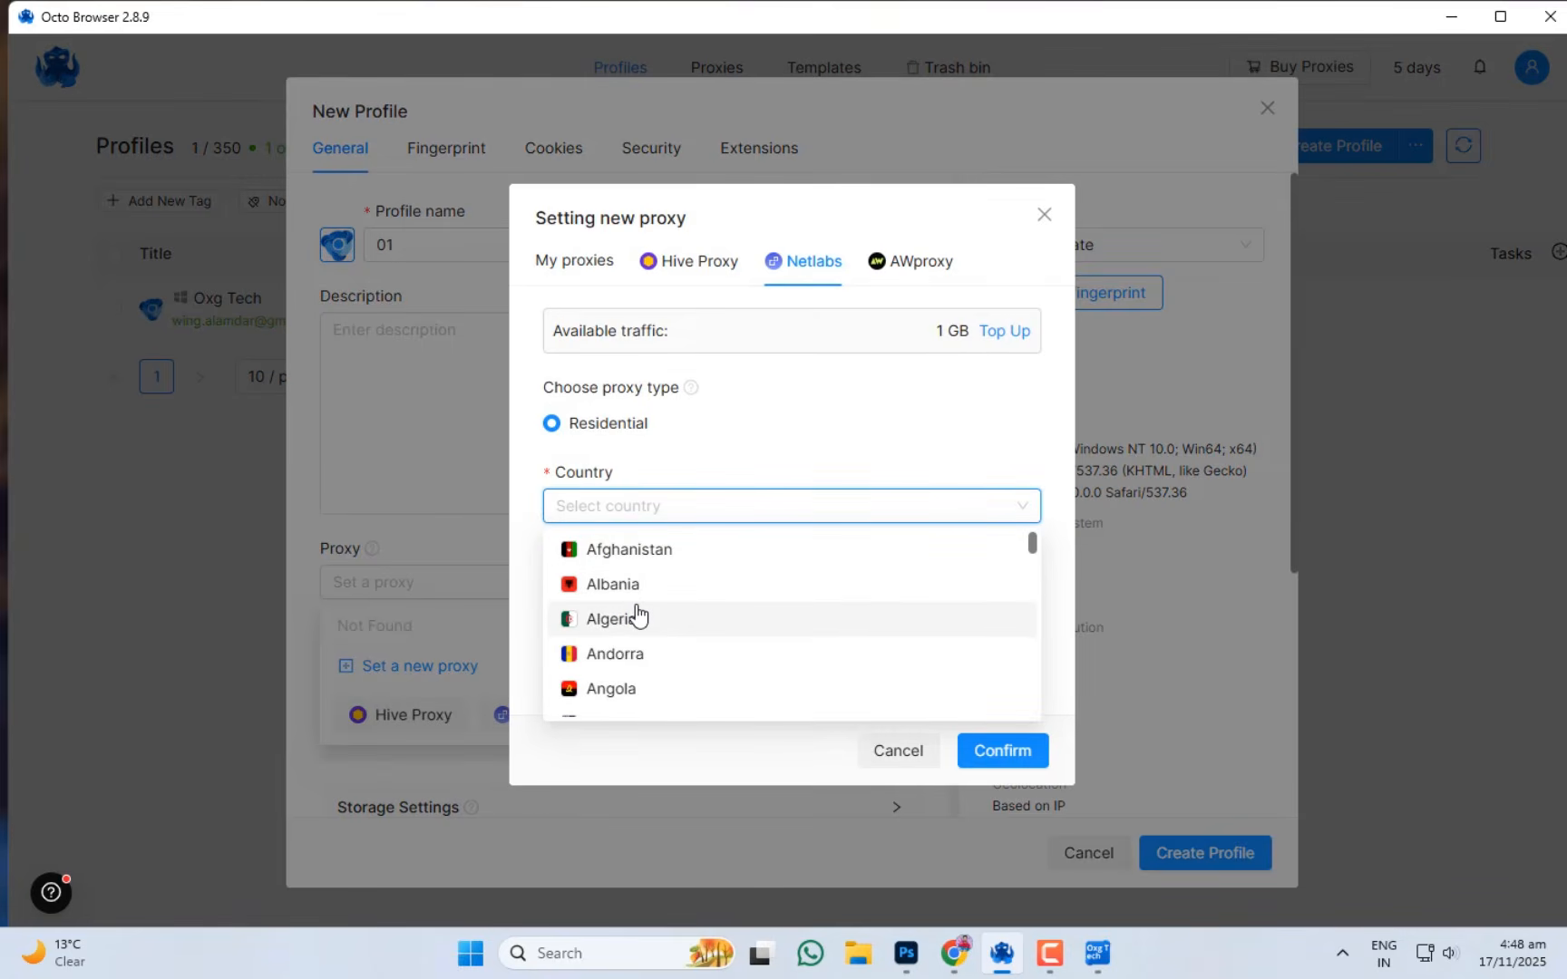
text(pak)
click(716, 555)
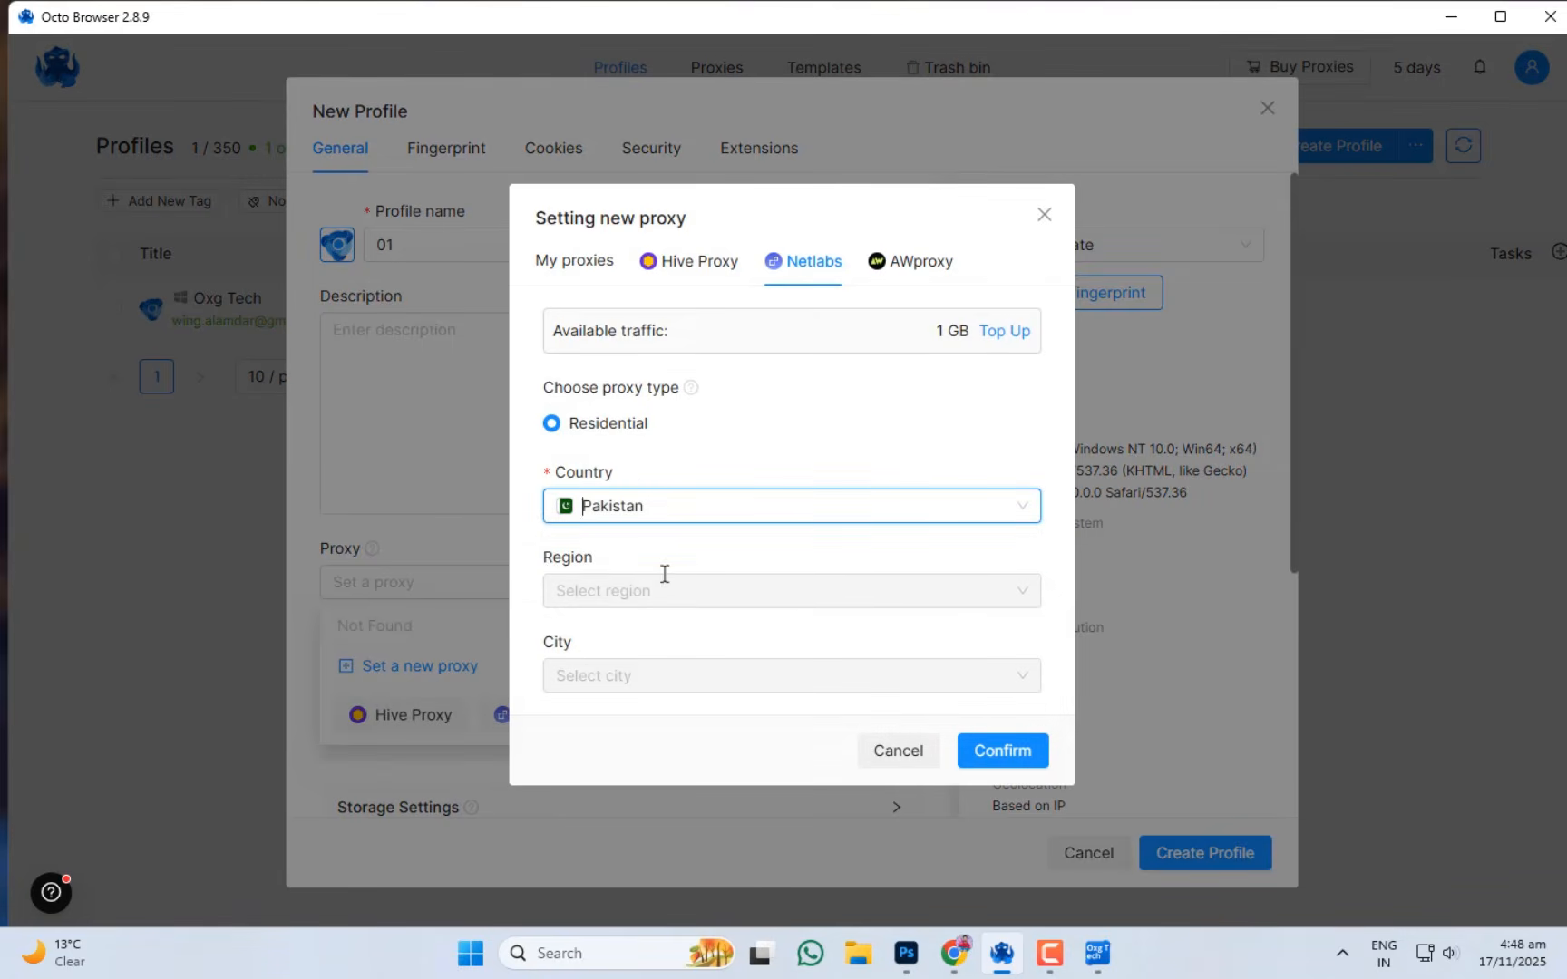
click(632, 585)
click(602, 778)
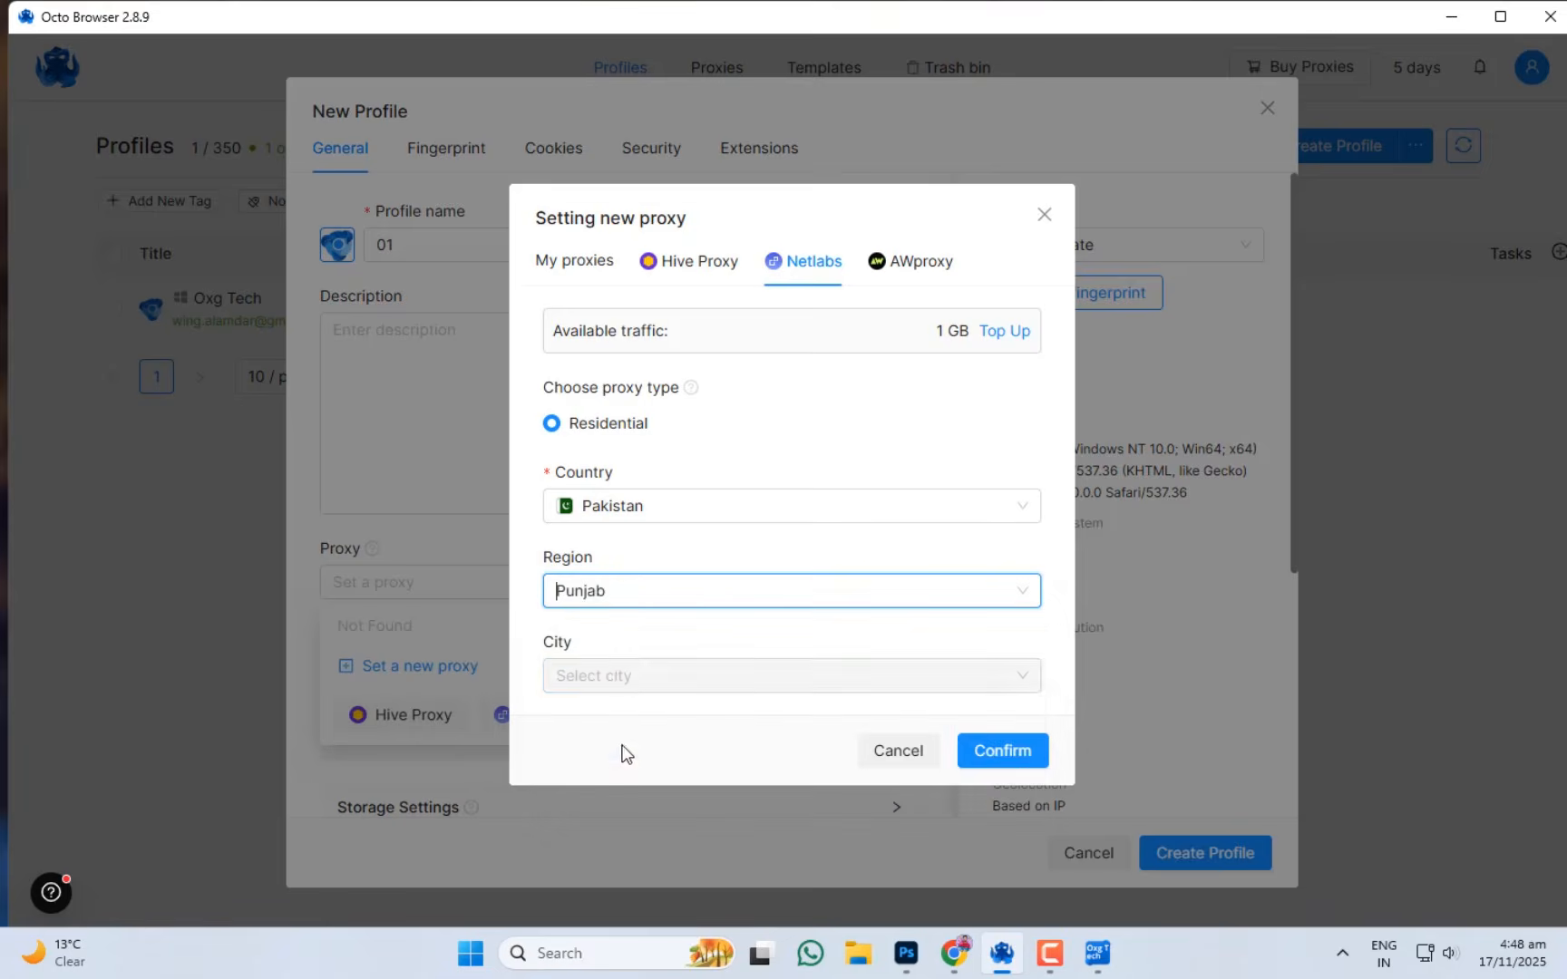
click(615, 673)
text(Mai)
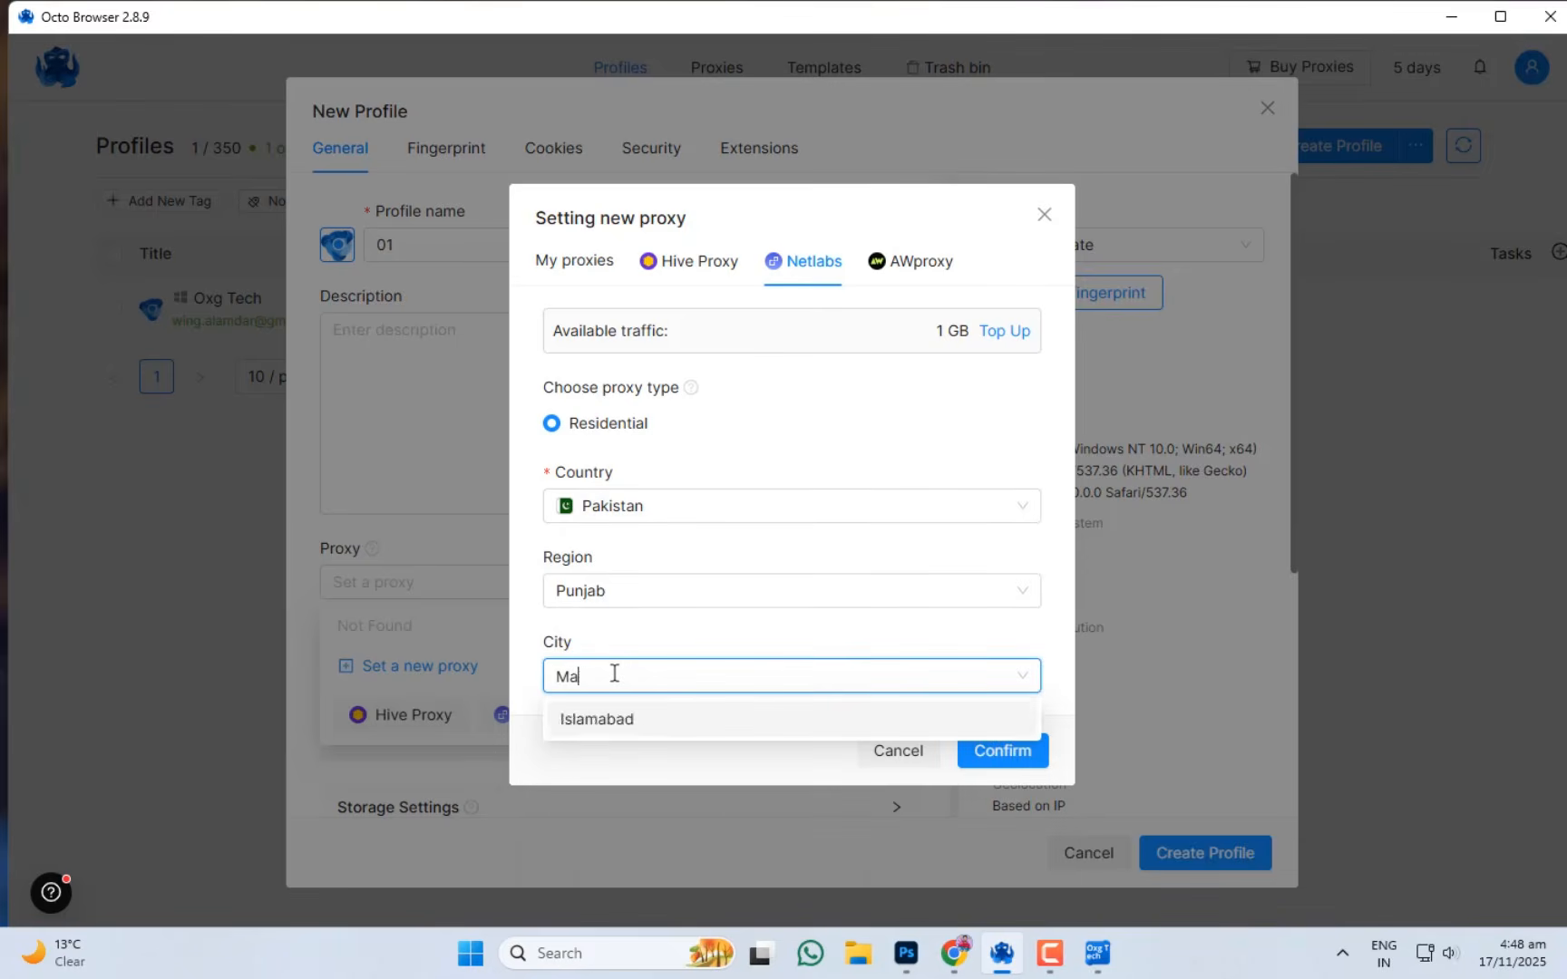
key(BackSpace)
key(BackSpace)
key(BackSpace)
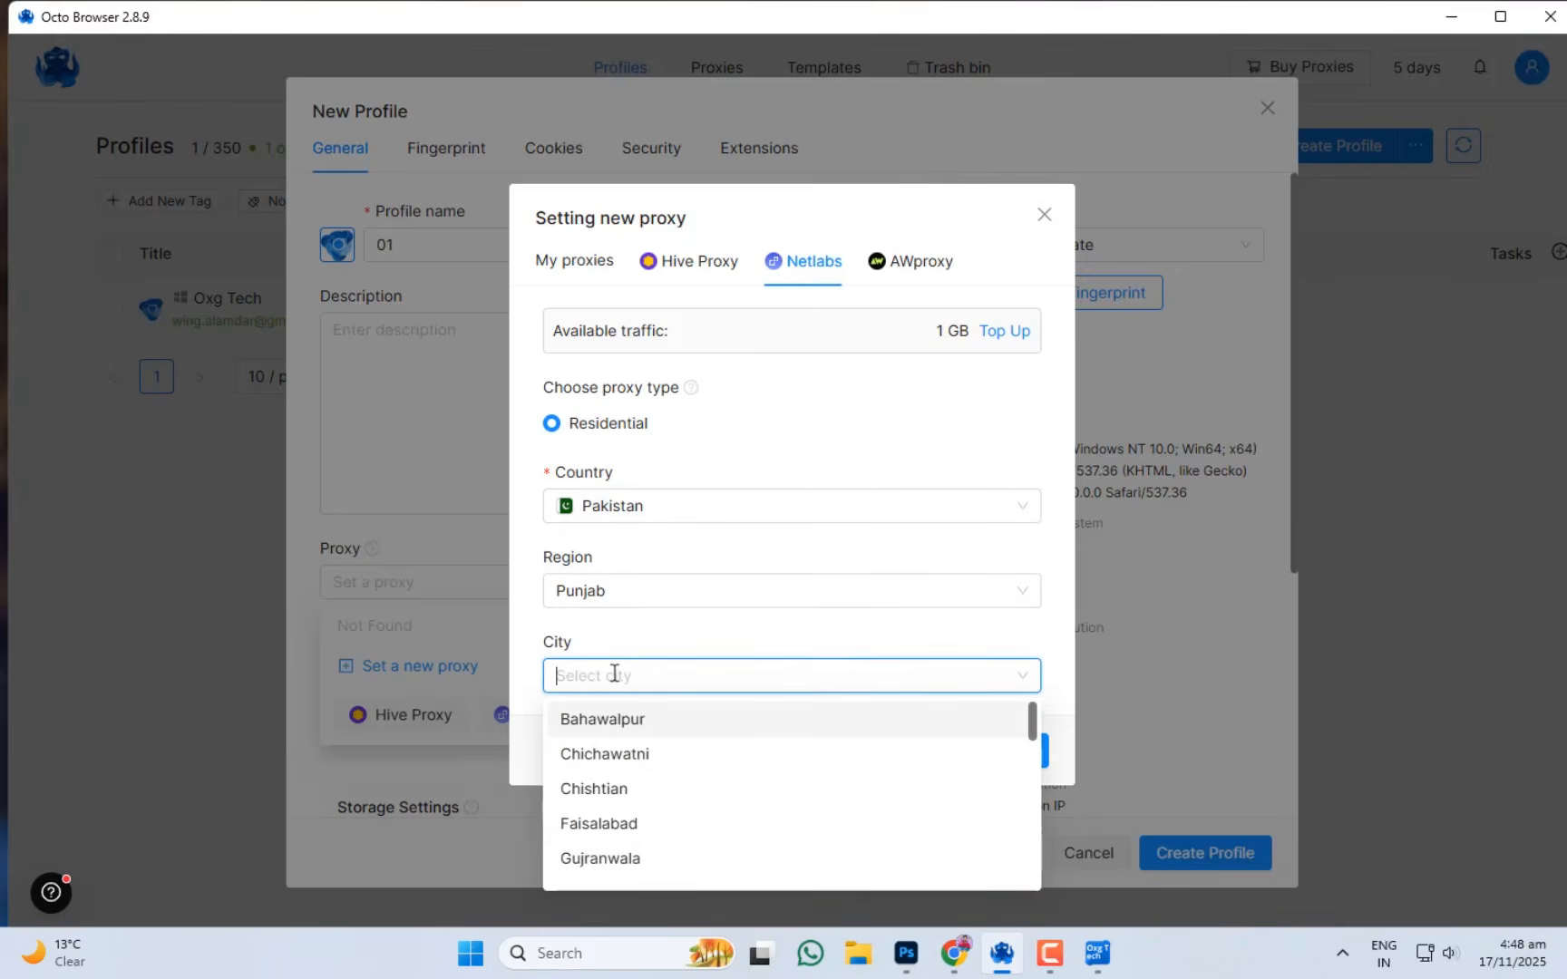
text(Mul)
click(594, 717)
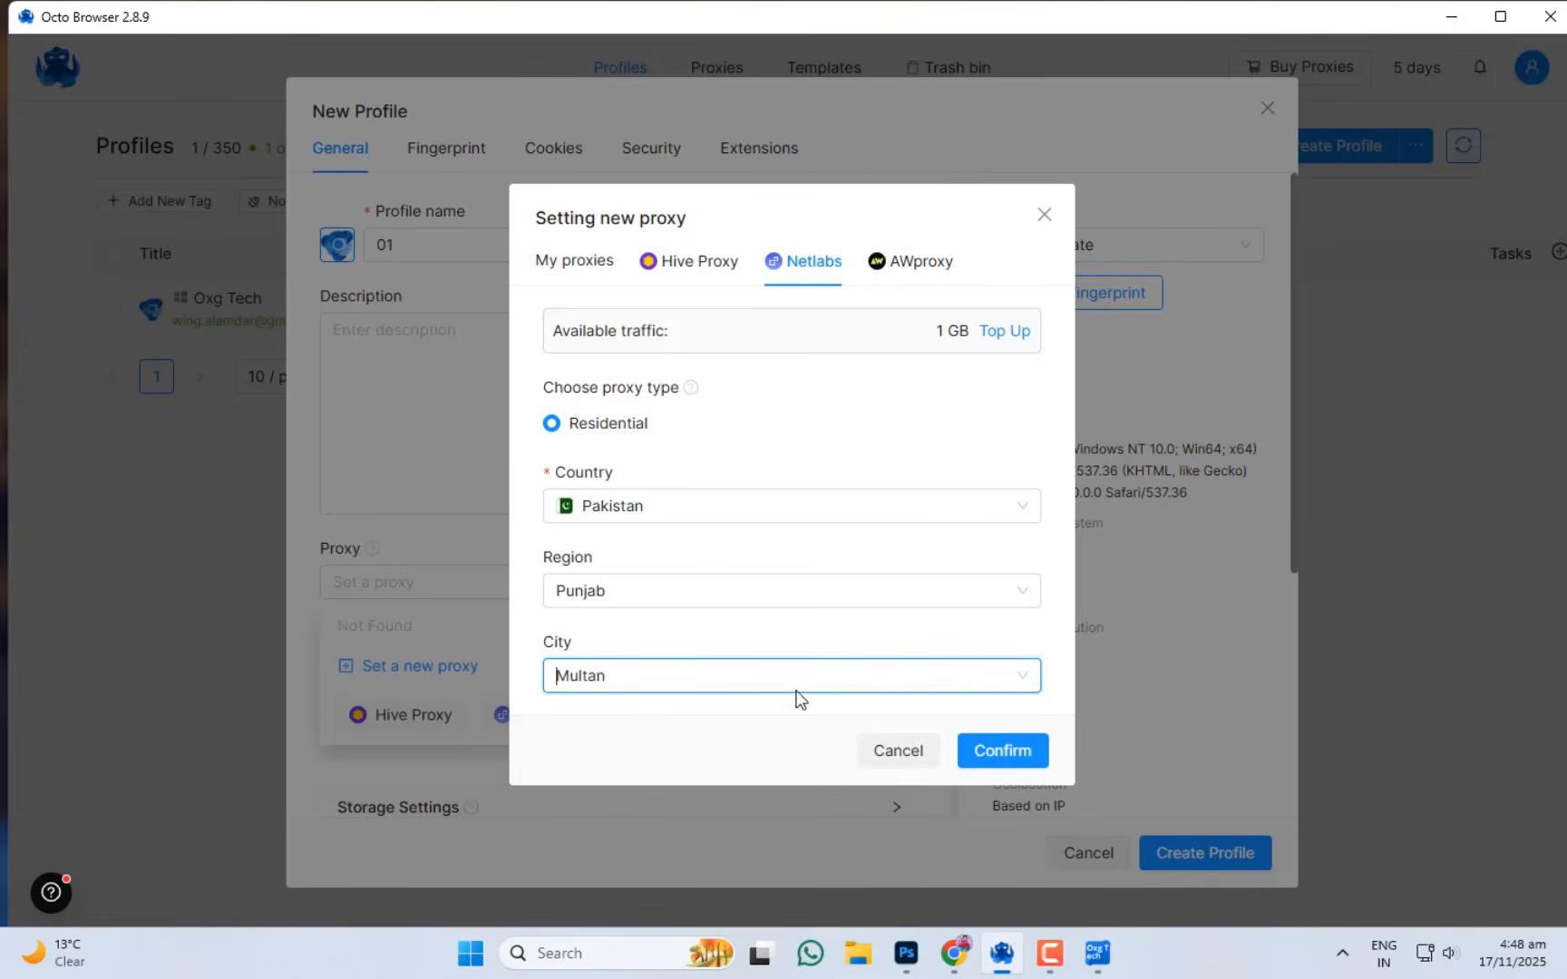
Save the Netlabs proxy for Punjab, Multan in the new profile 01 and create the profile.
click(993, 755)
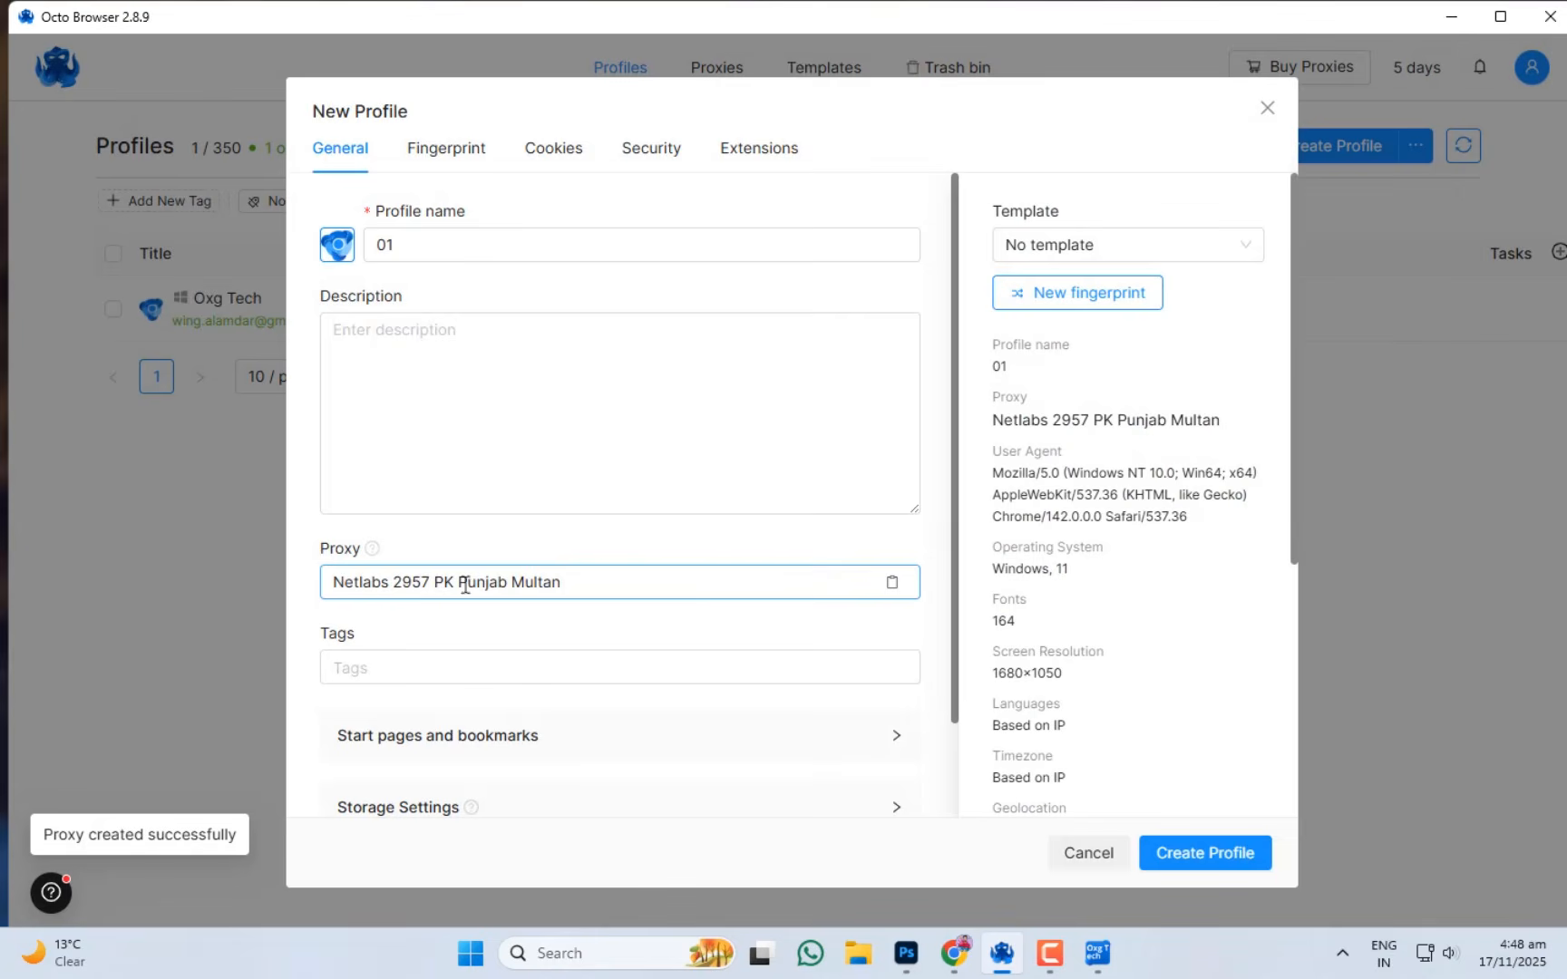
scroll(1084, 717, down, 5)
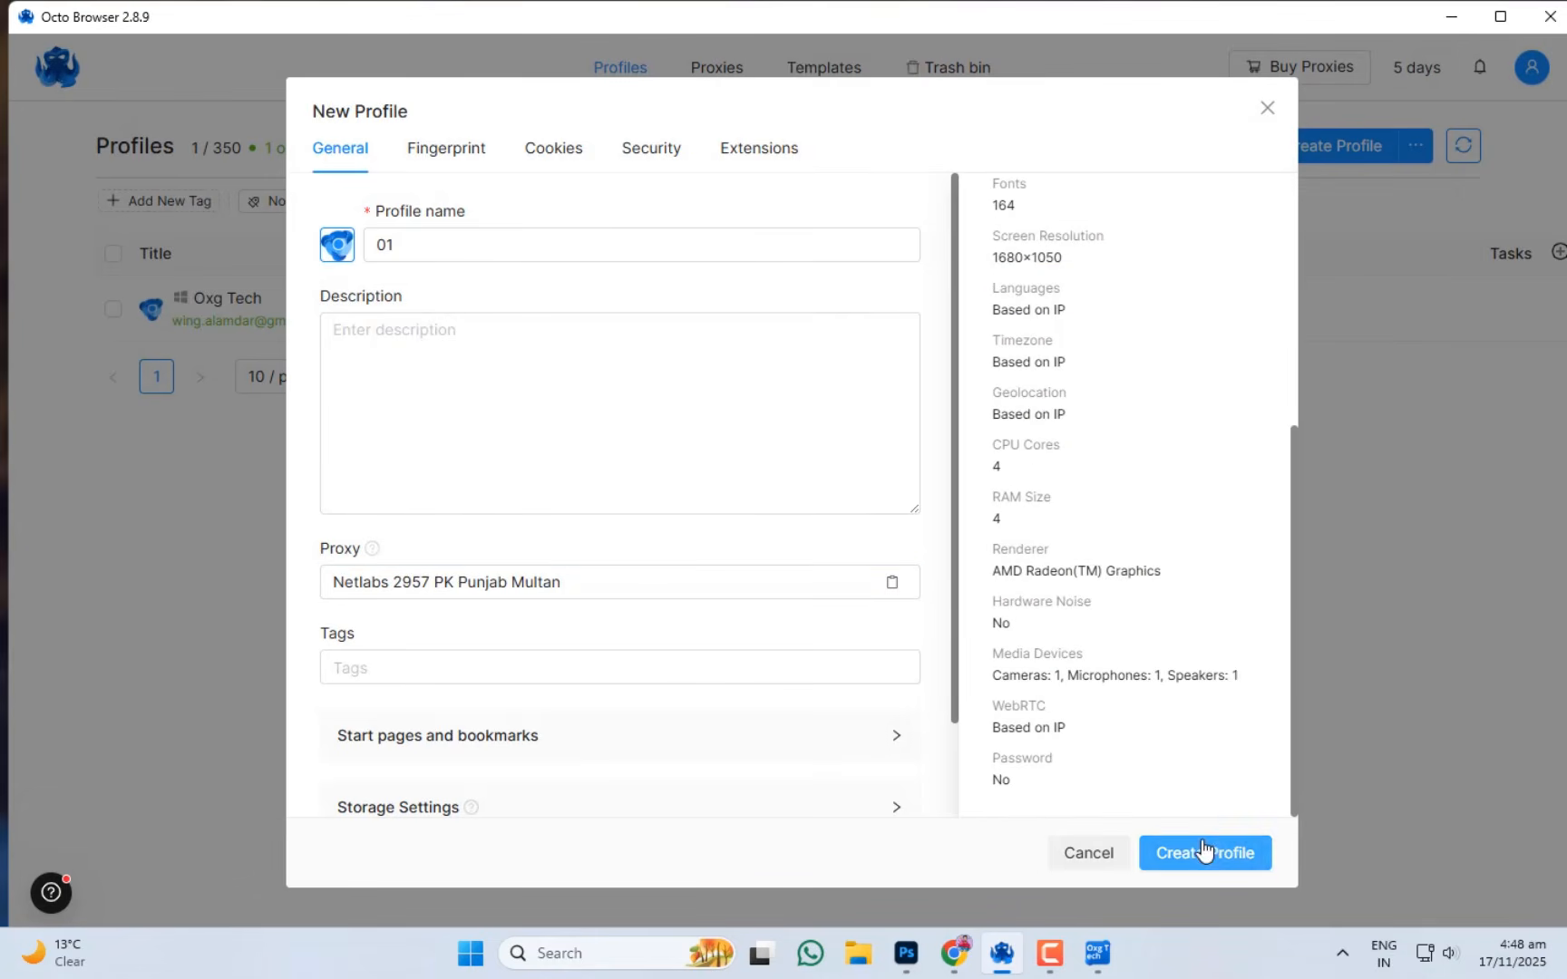
click(1203, 854)
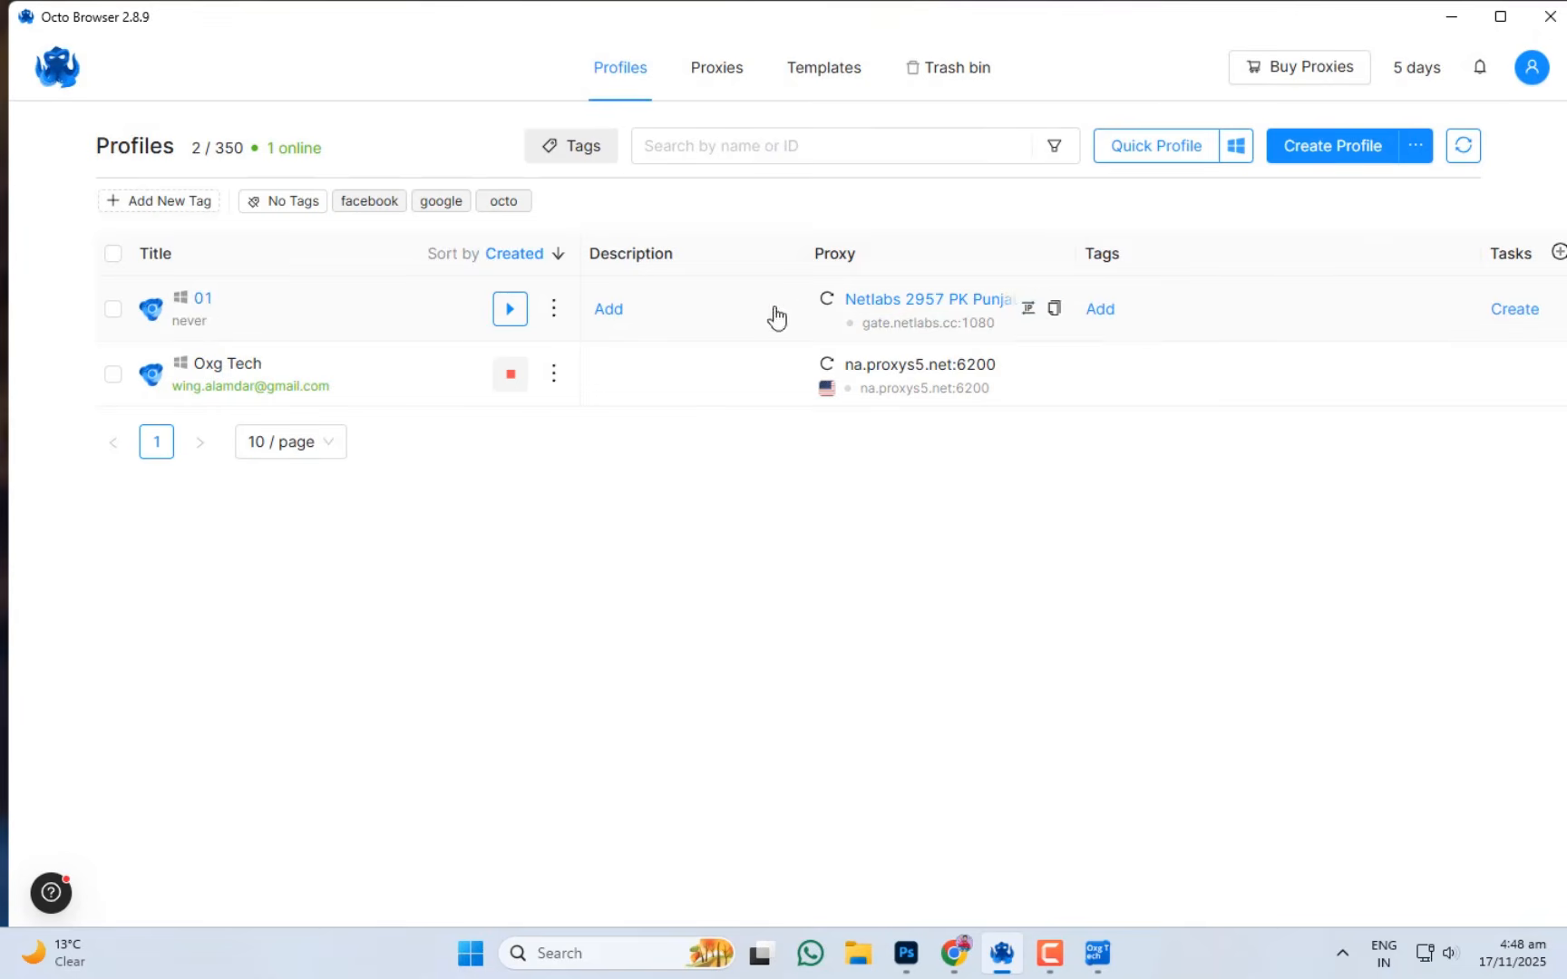
Start adding a custom proxy of your own in the proxy manager and title it 922.
click(749, 78)
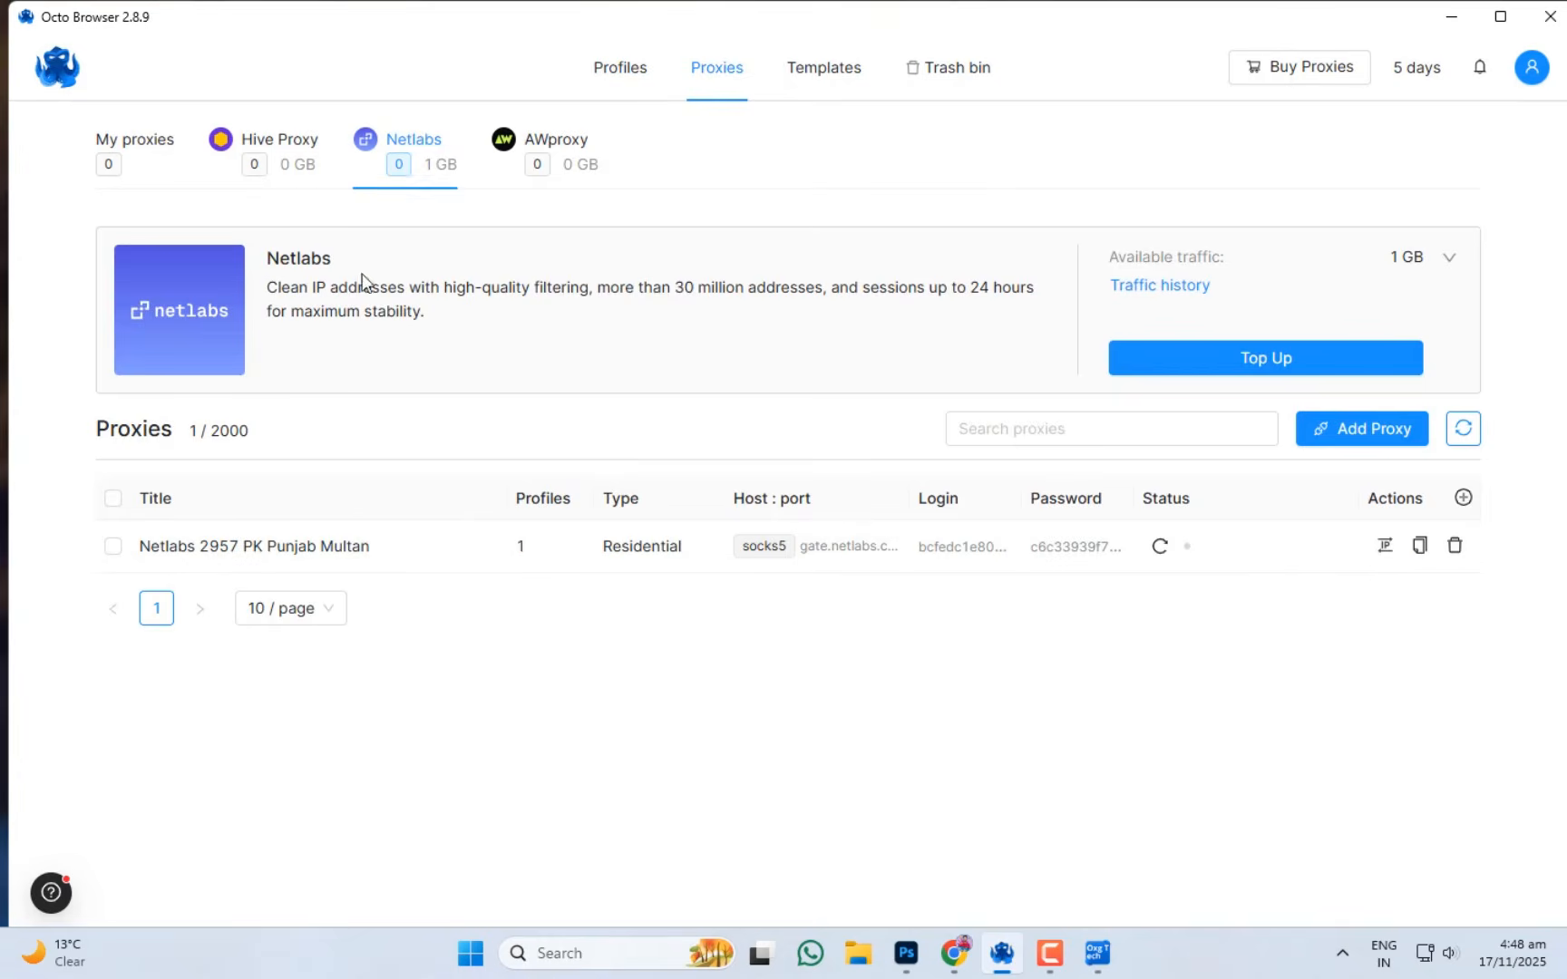
click(1389, 448)
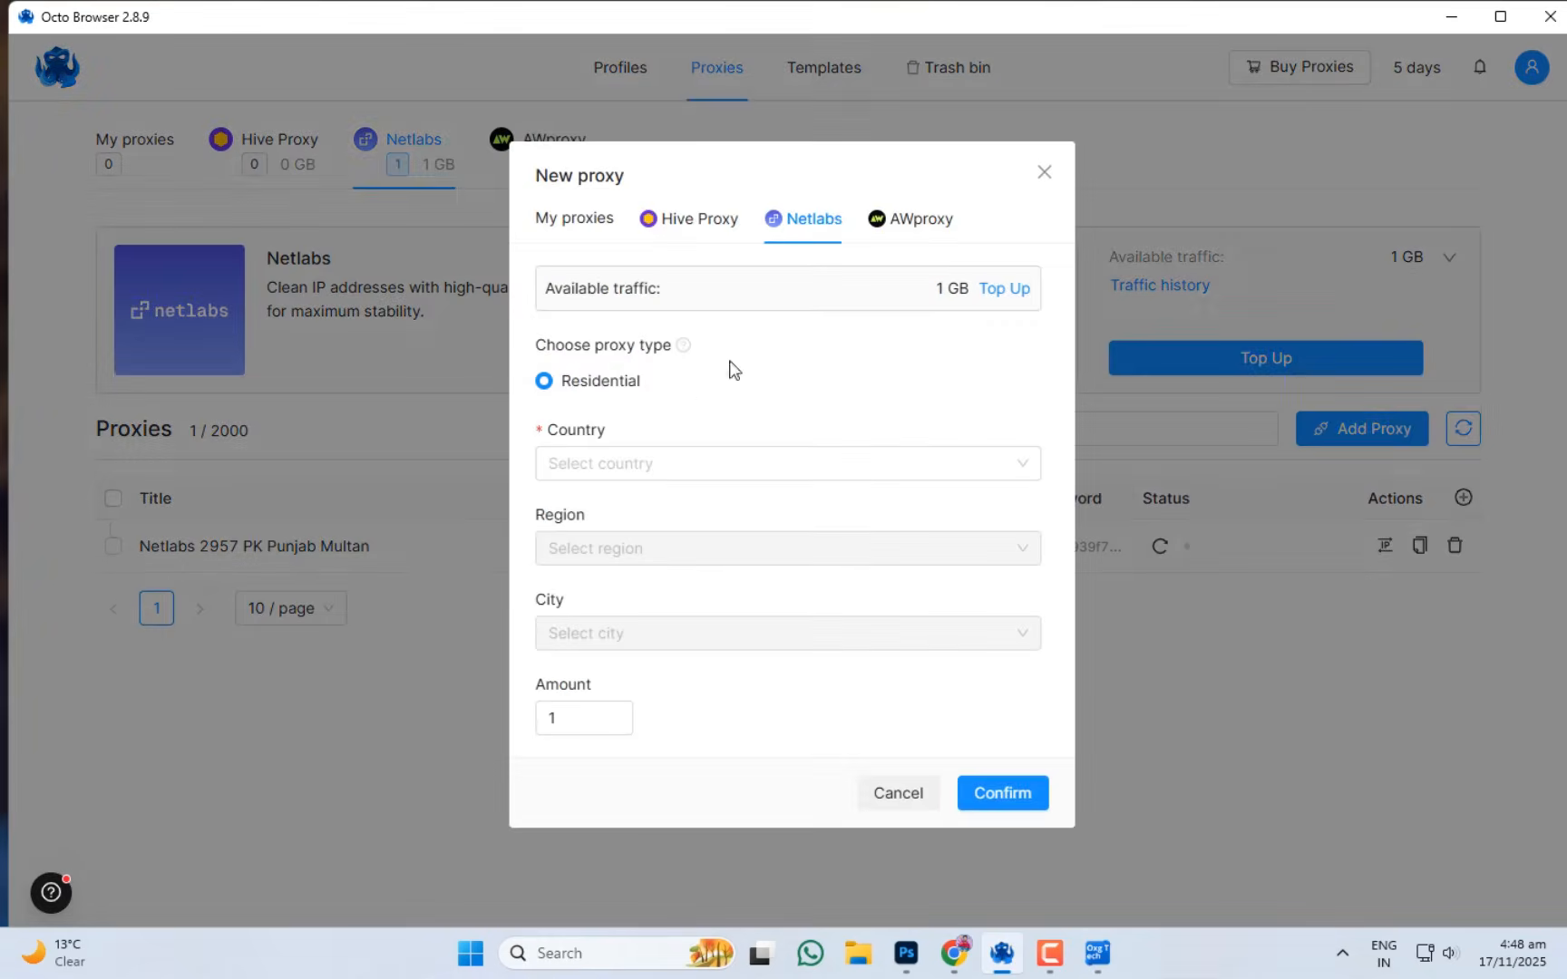
click(728, 458)
click(920, 304)
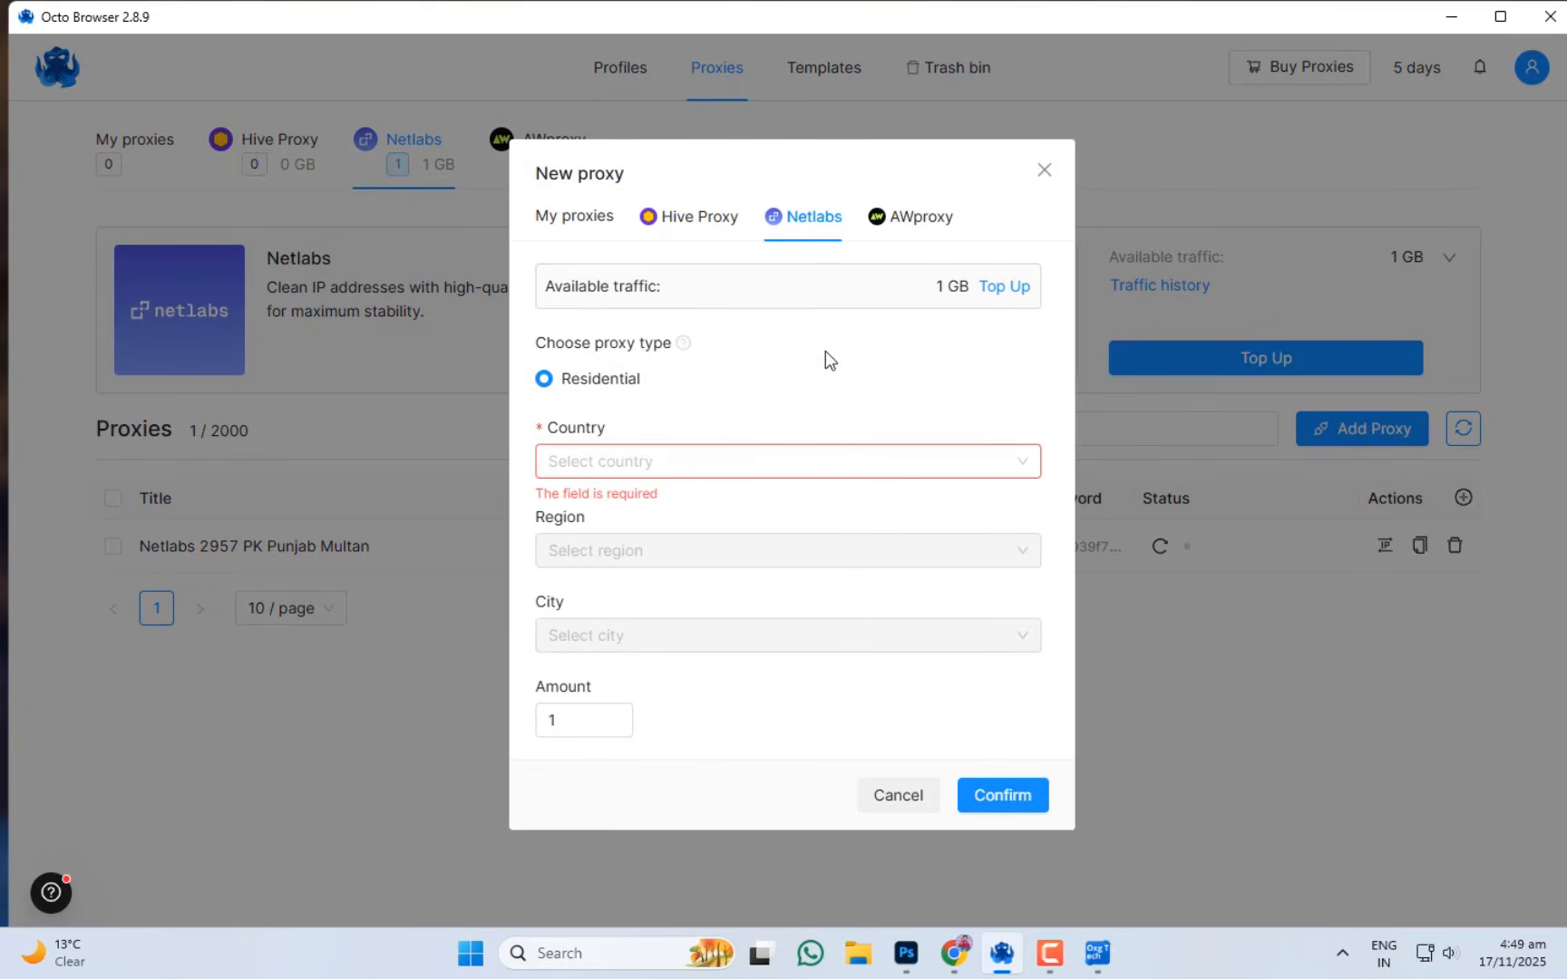
click(569, 216)
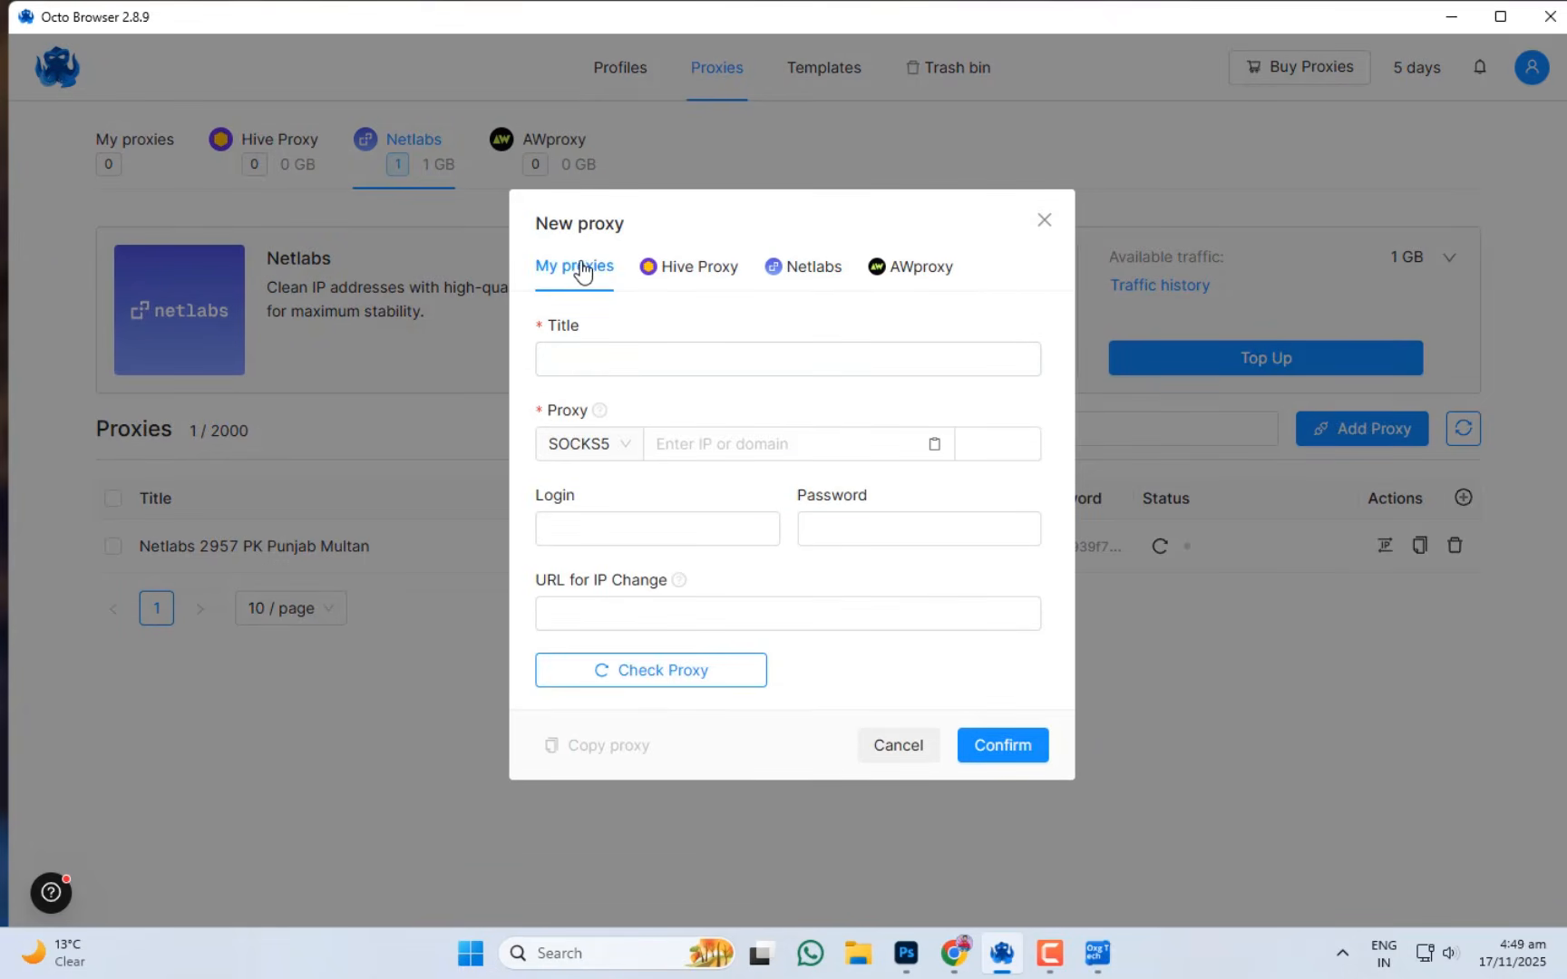
click(643, 359)
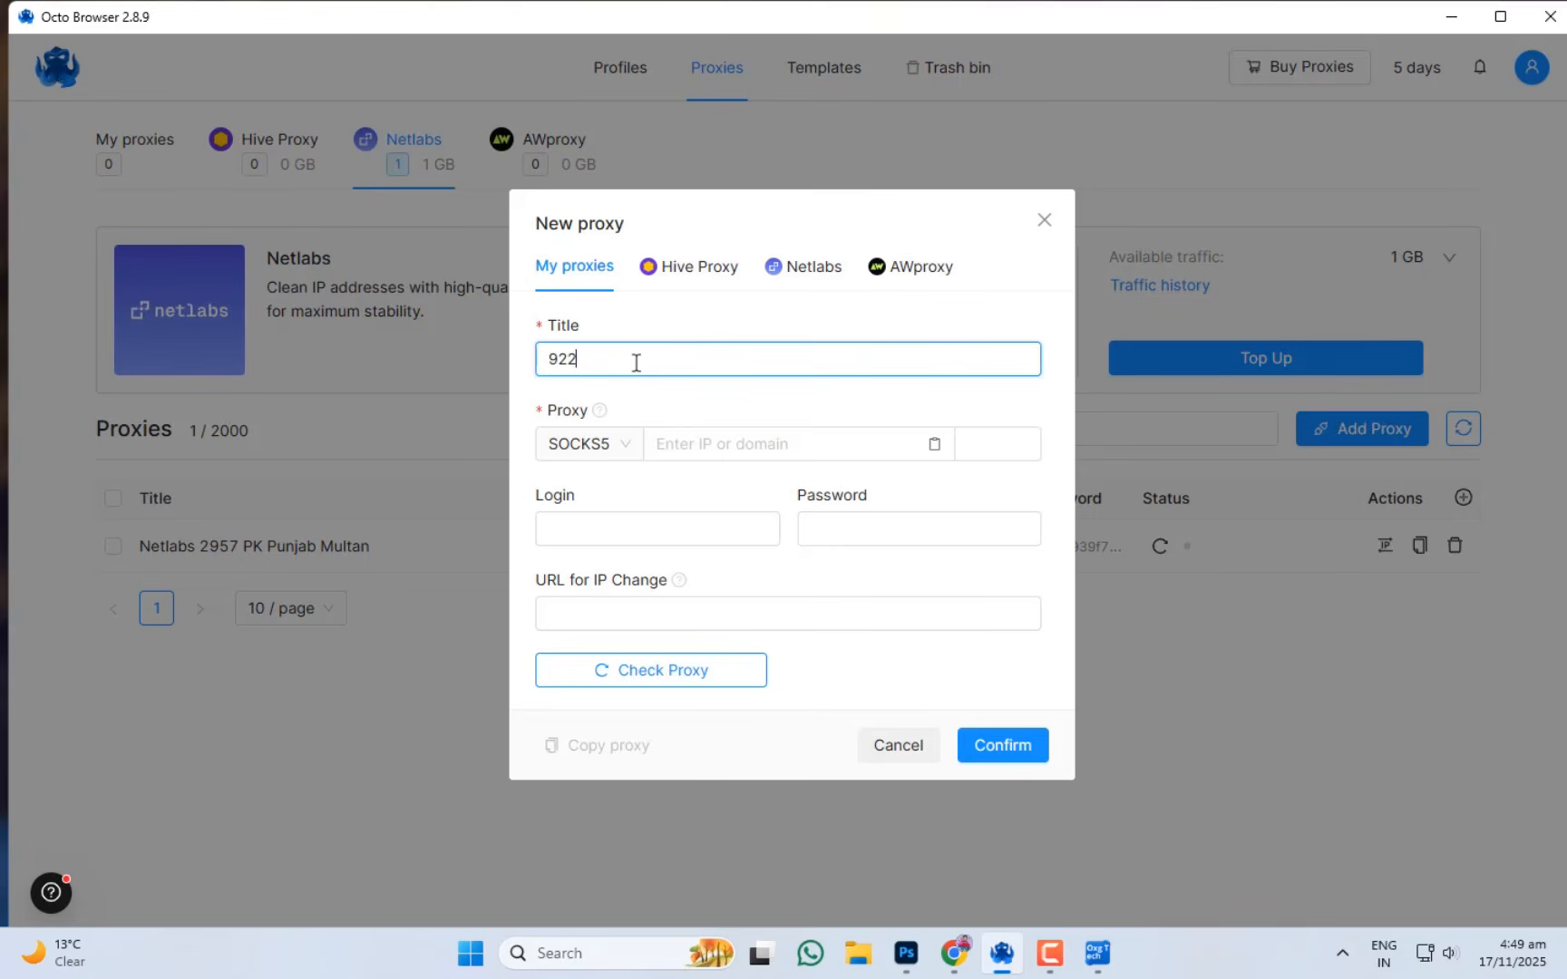
Paste the SOCKS5 details for na.proxys5.net on port 6200 with login and password, check the connection and save the proxy.
click(693, 445)
key(ctrl+v)
click(640, 669)
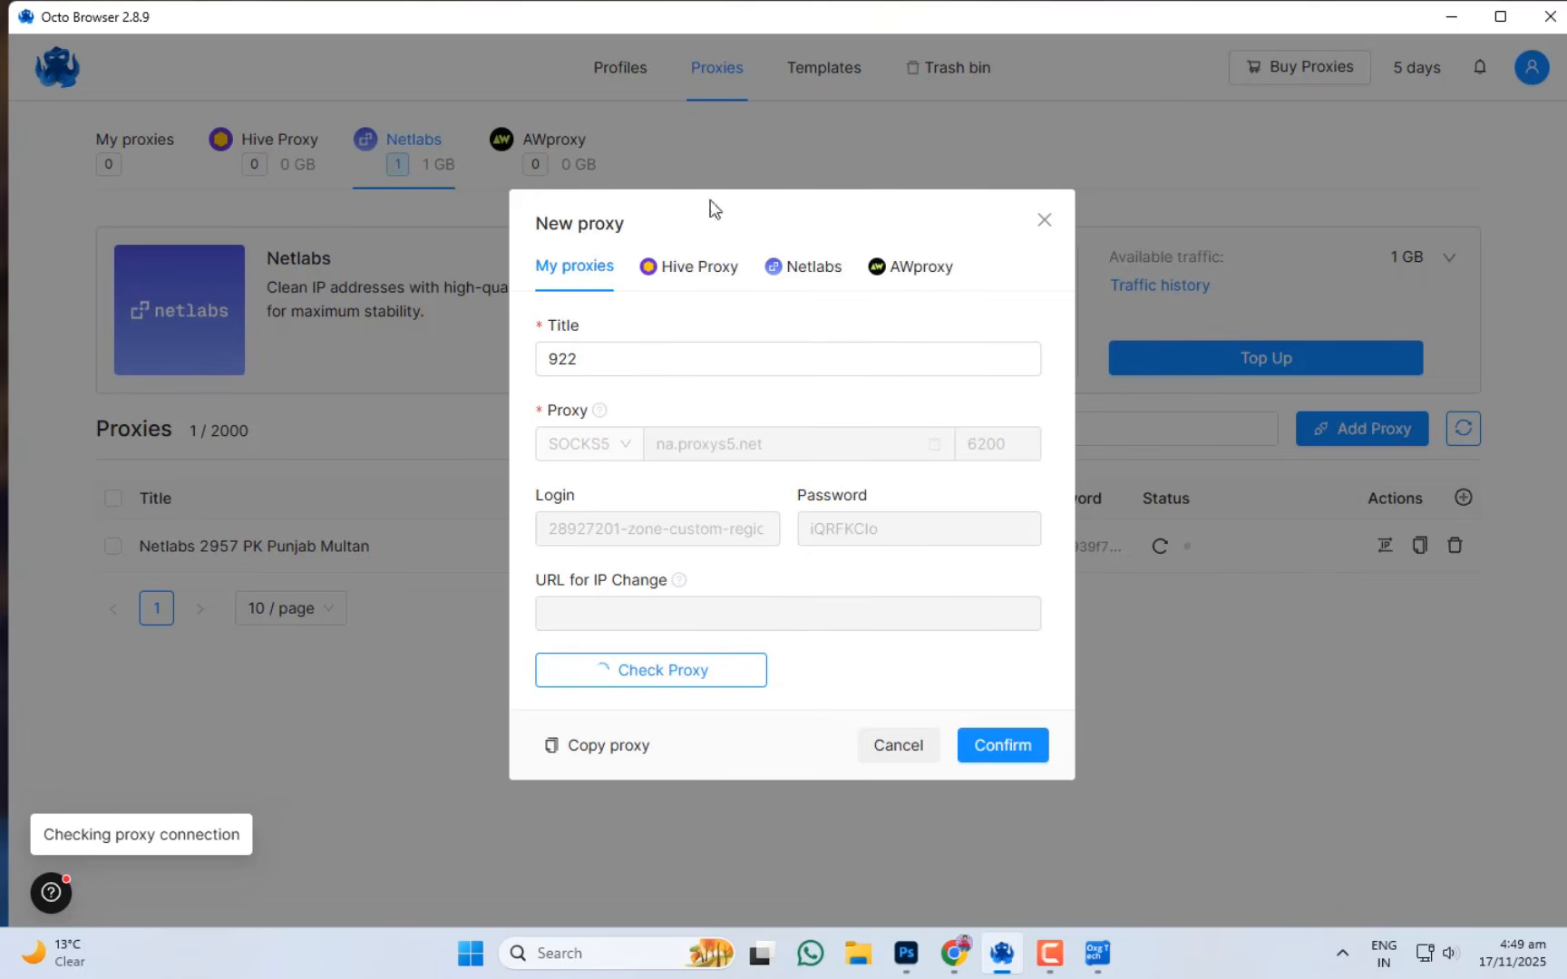
click(1014, 749)
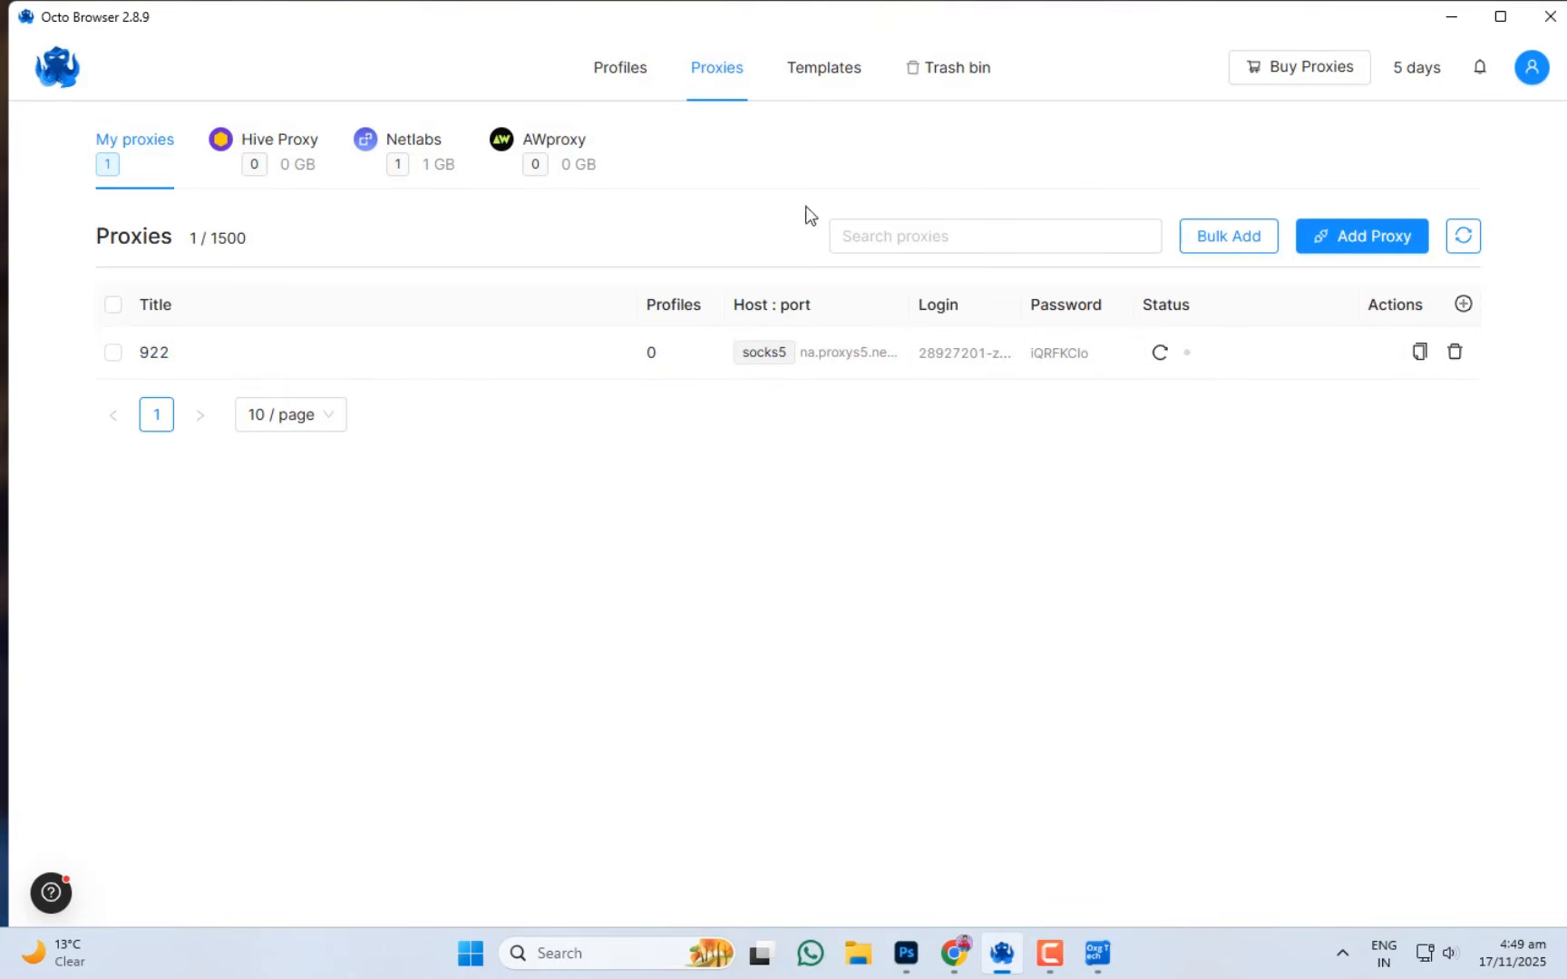
View the templates page with its new template form and the deleted profiles, then return to the profile list.
click(832, 72)
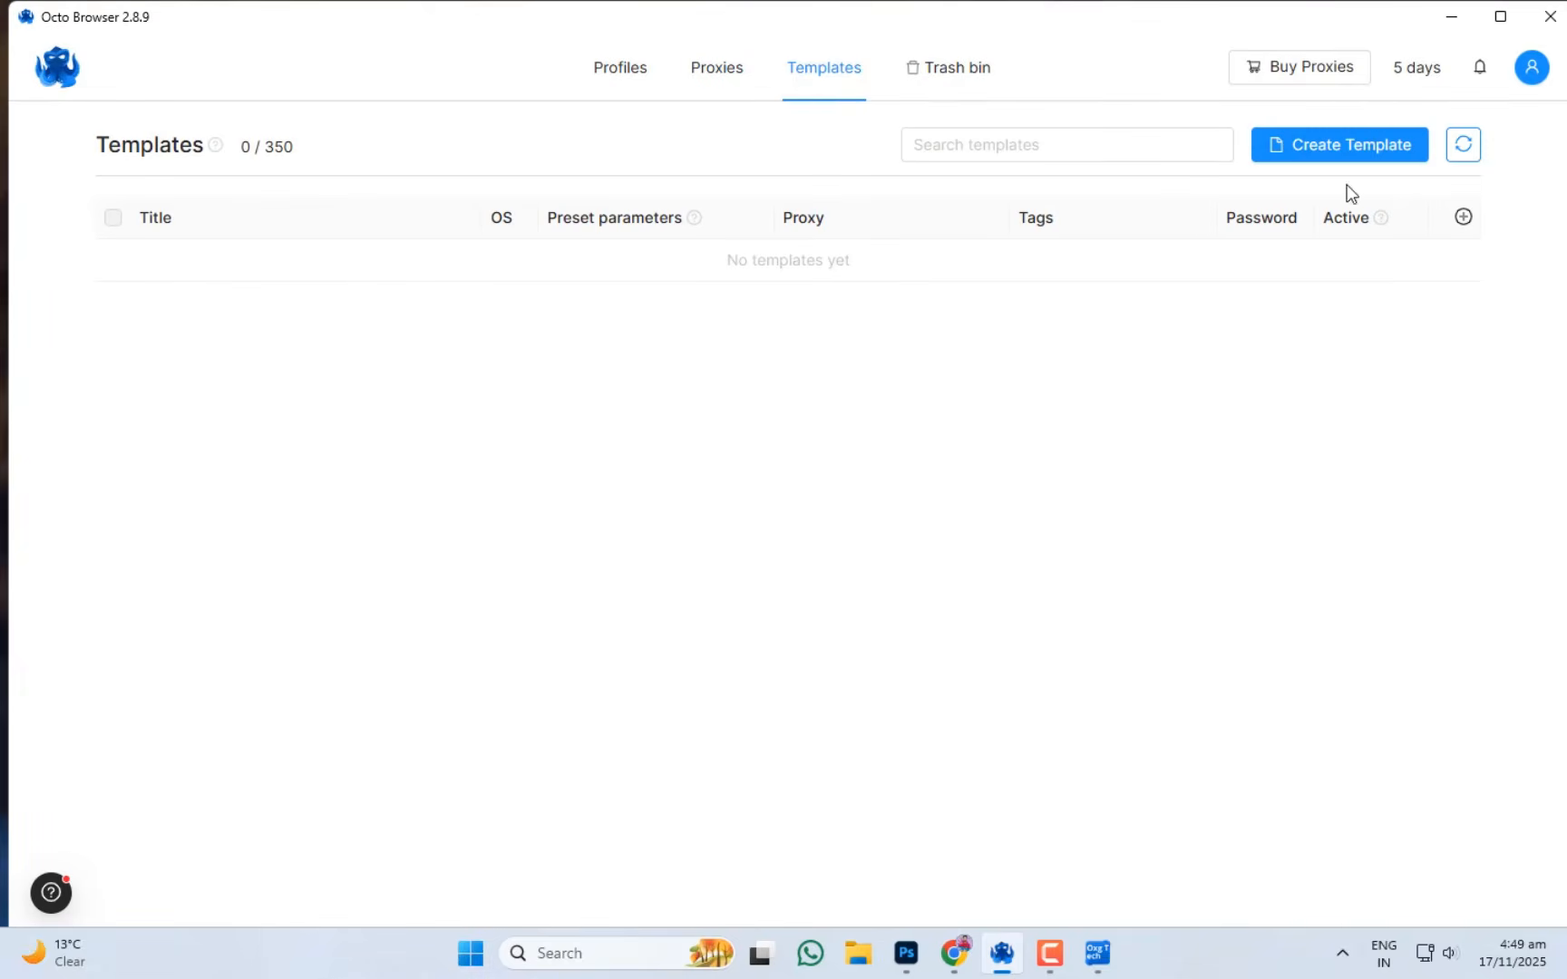
click(1380, 160)
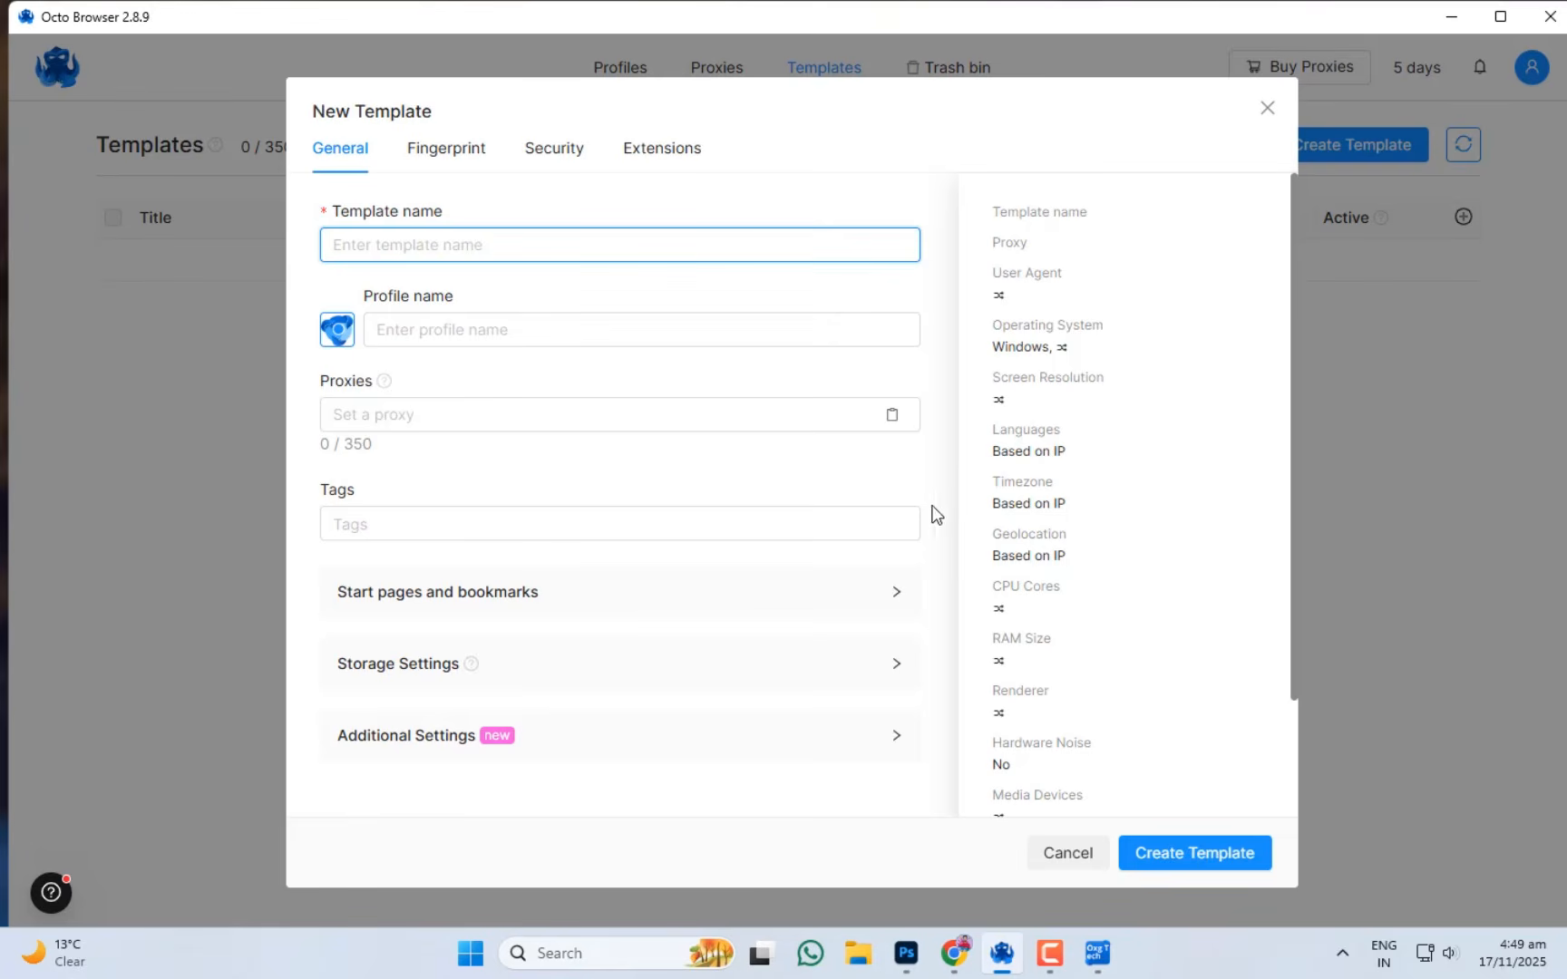
click(1279, 109)
click(957, 87)
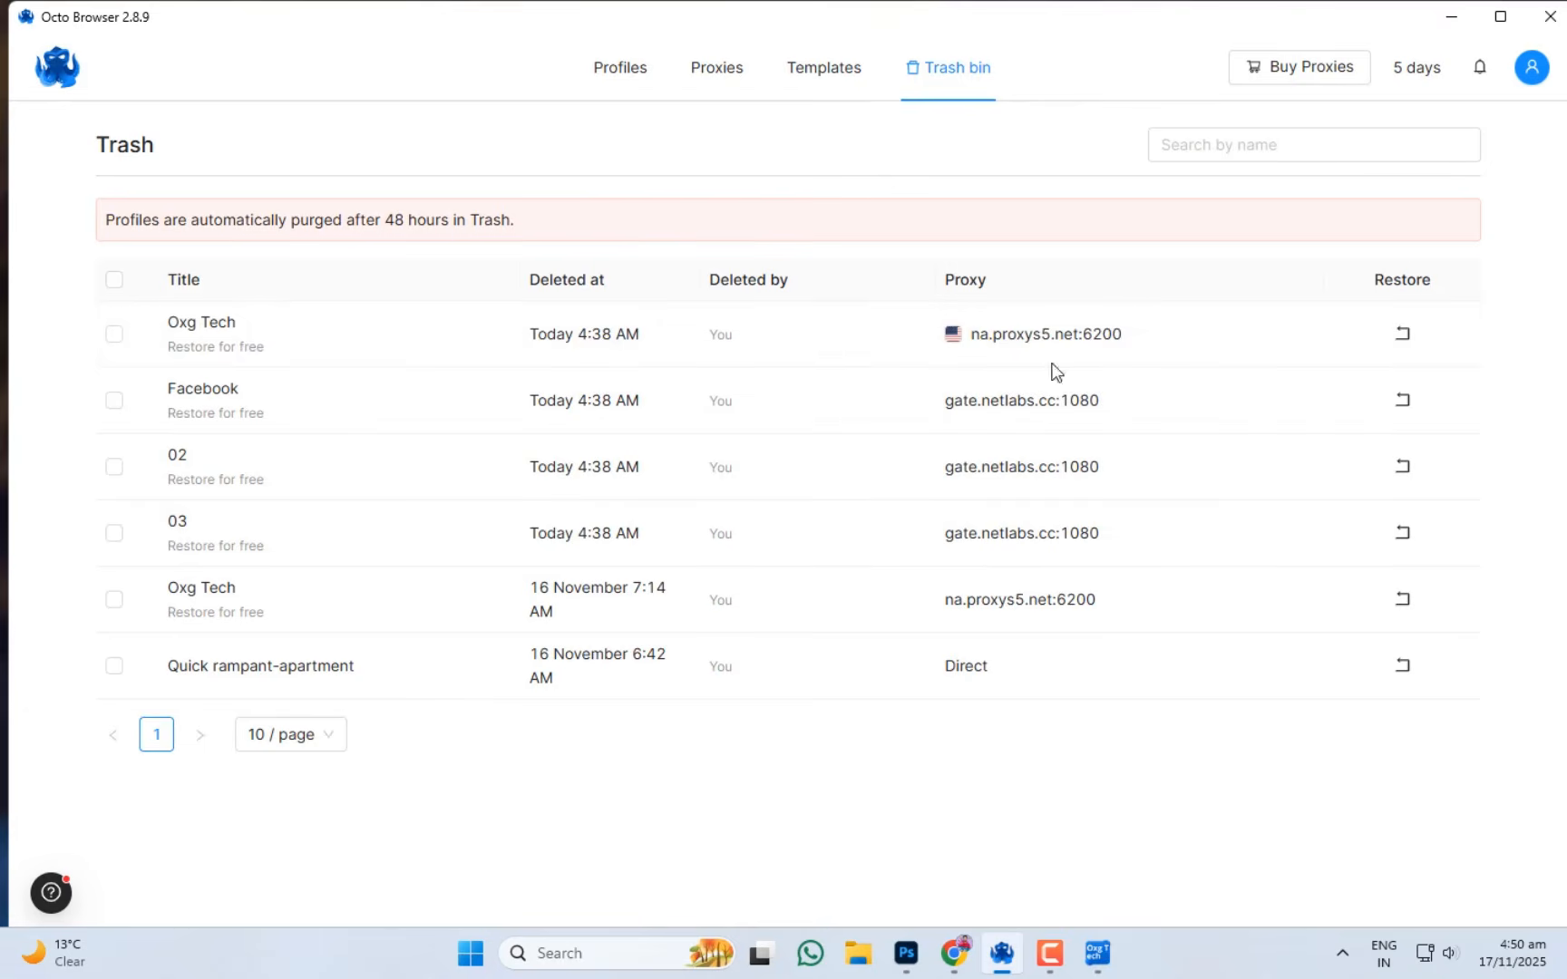
click(624, 76)
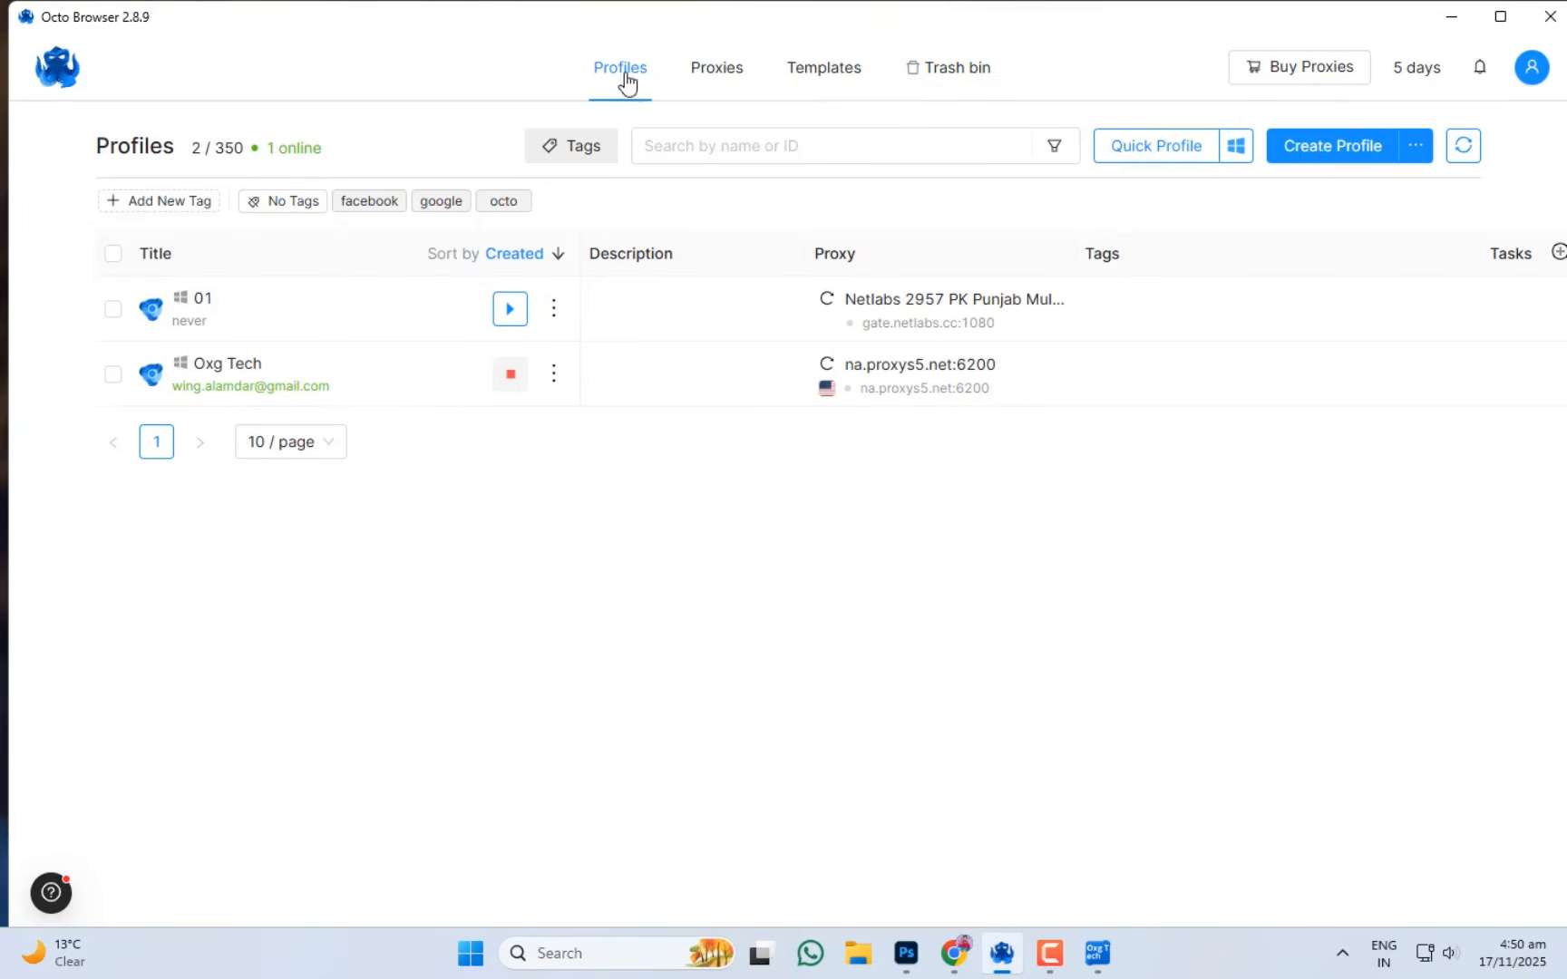
Review the account settings with the two-factor authentication option, and view the billing settings.
click(1432, 72)
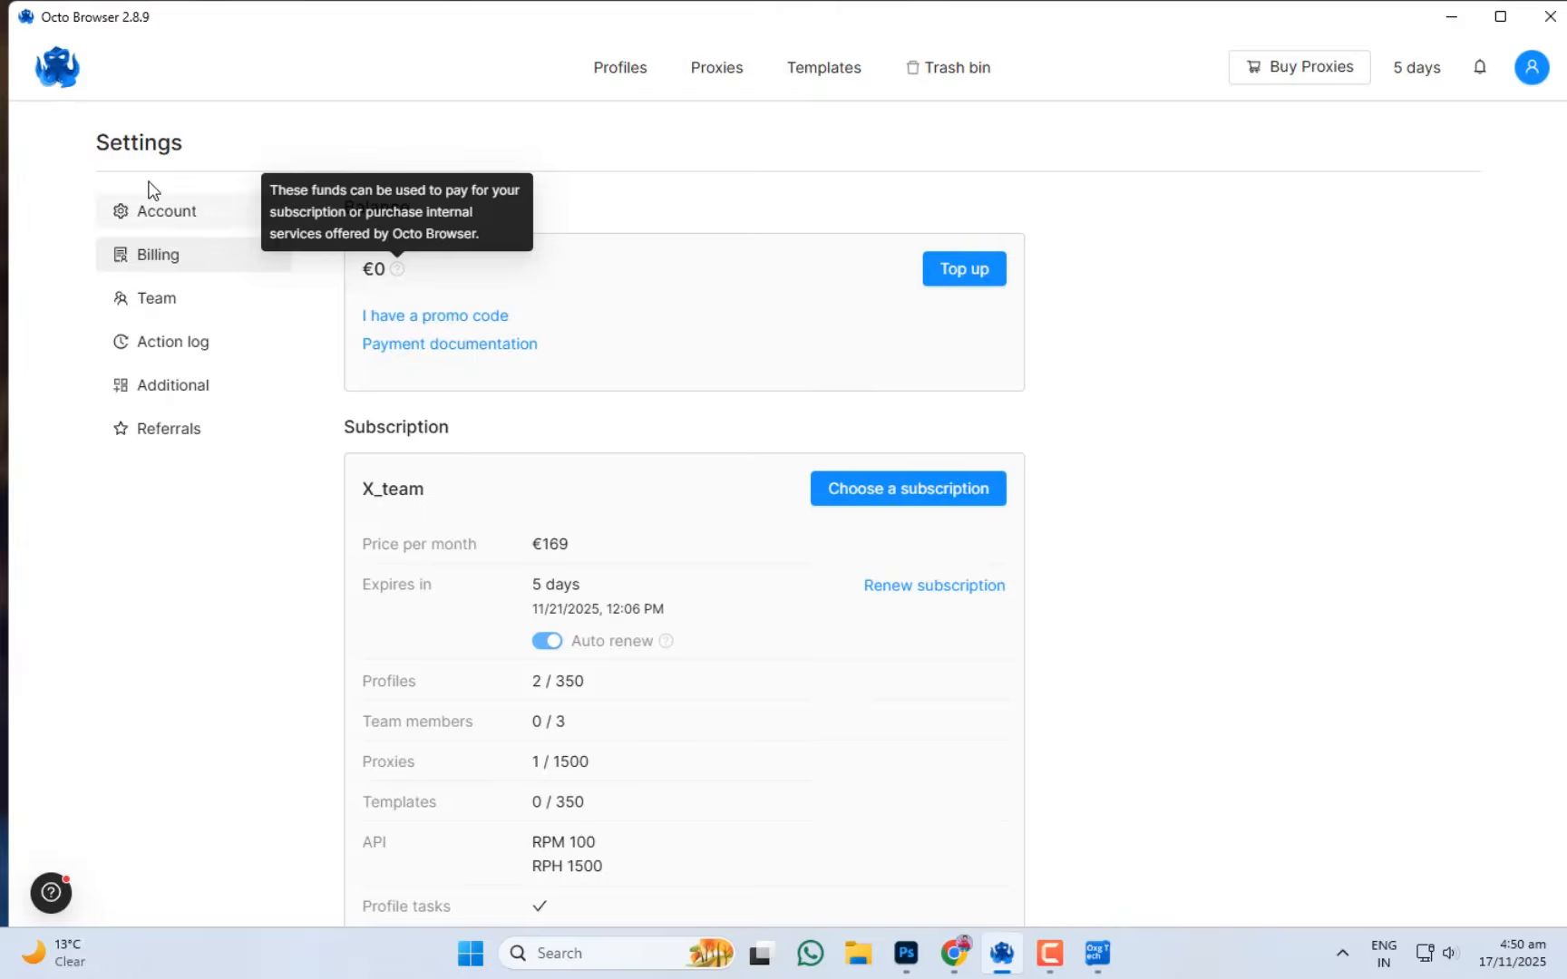
click(157, 227)
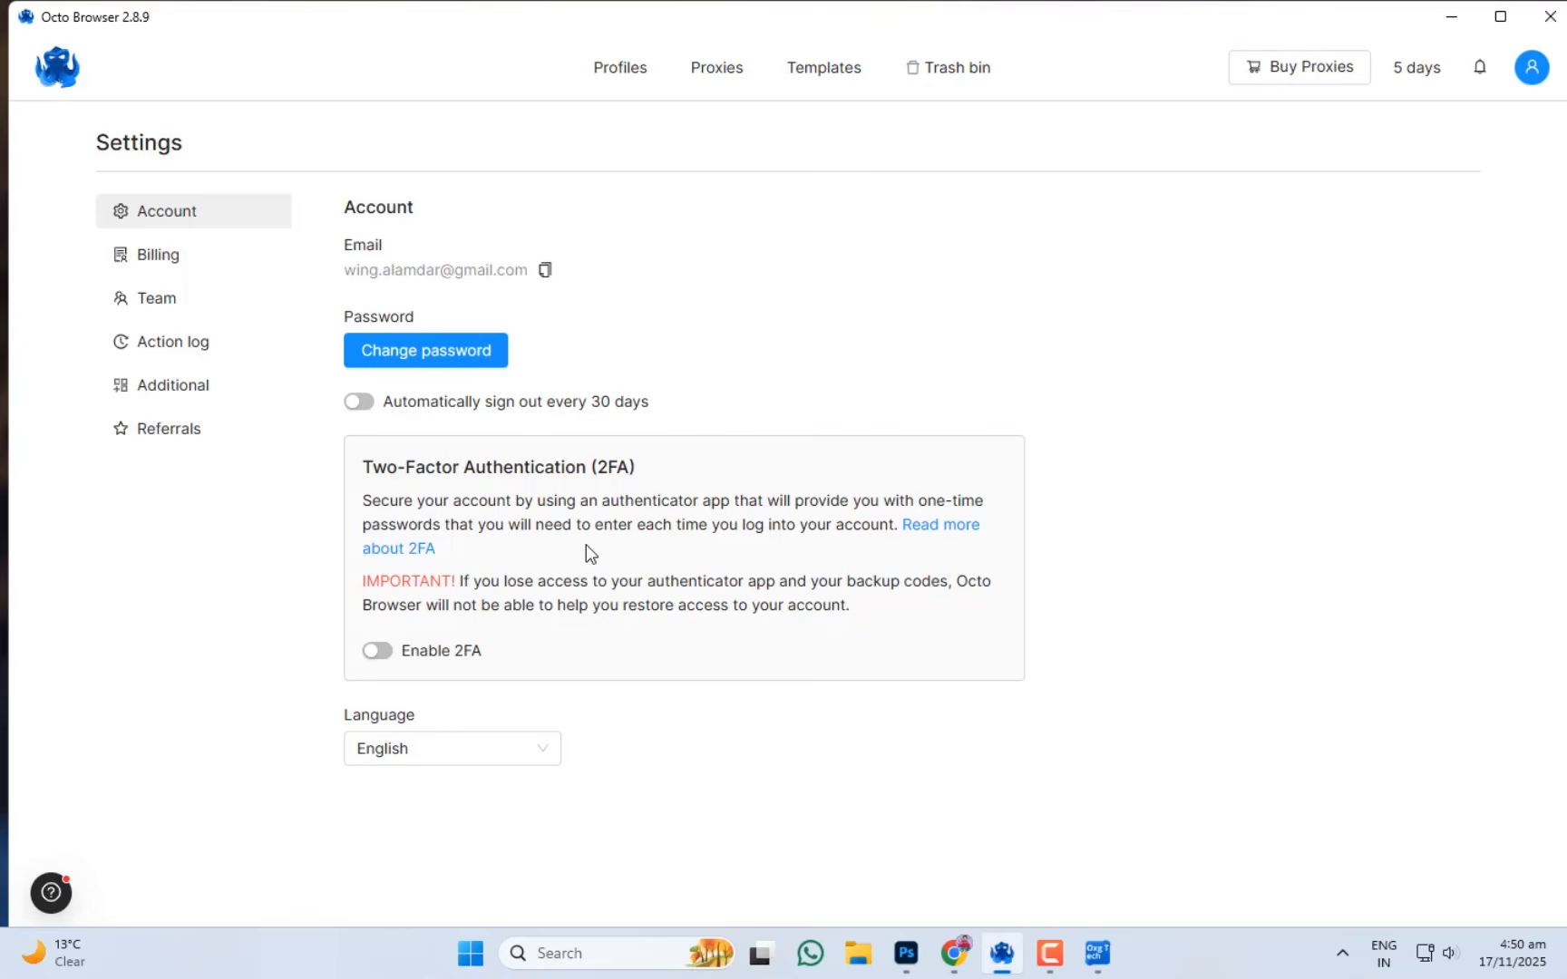
click(150, 258)
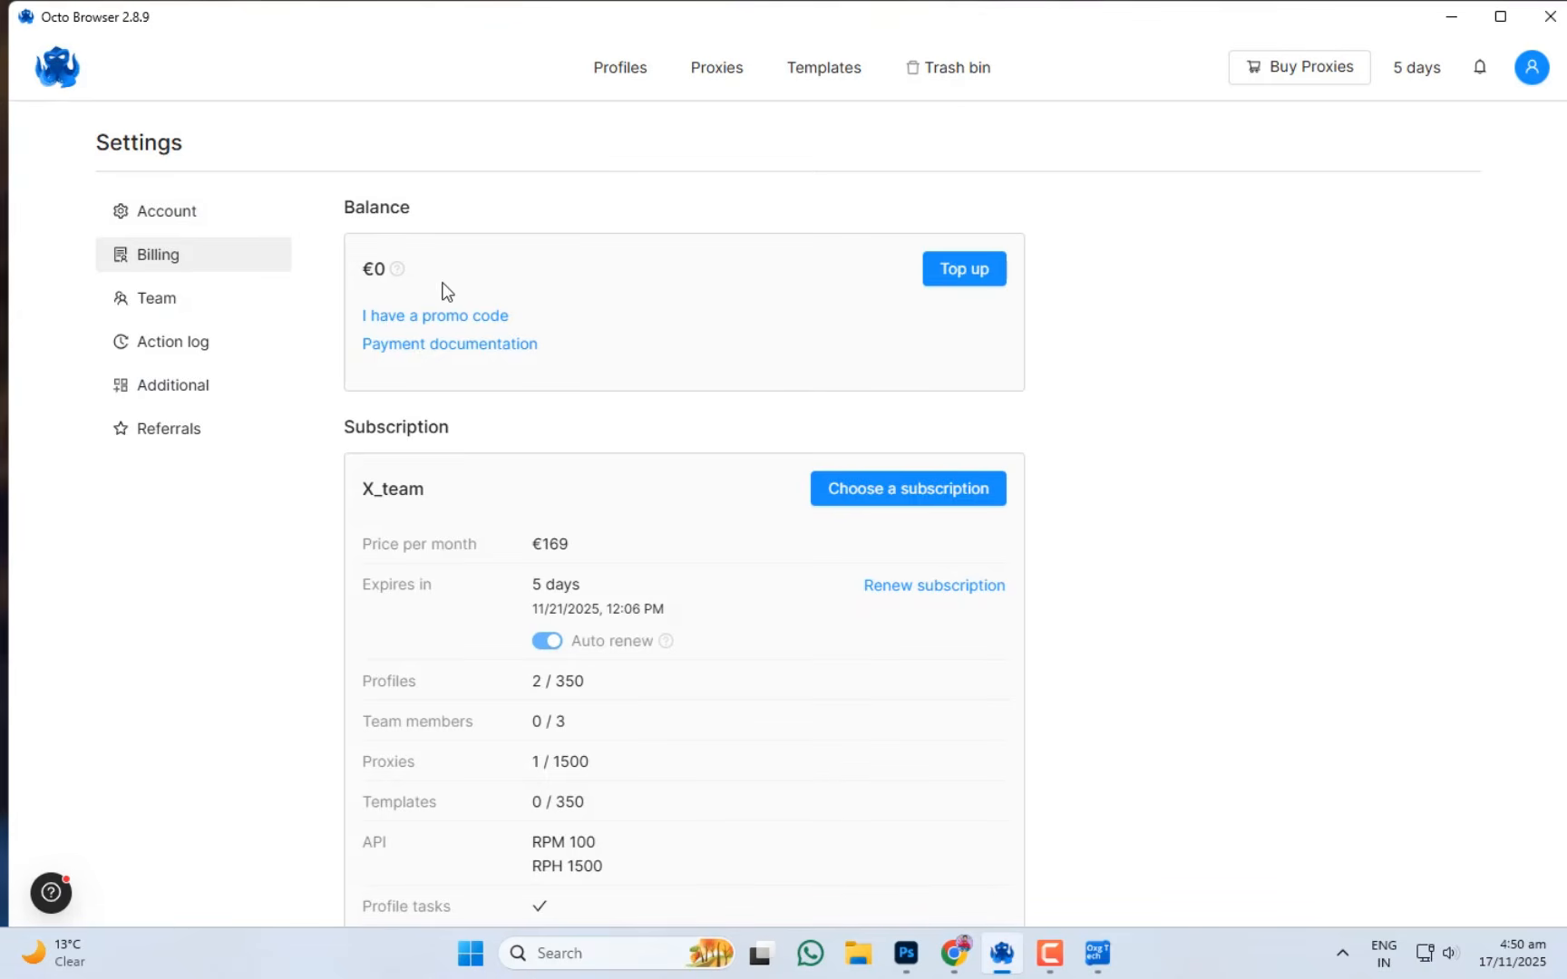
Open the account balance top-up and set the amount to €50.
click(964, 269)
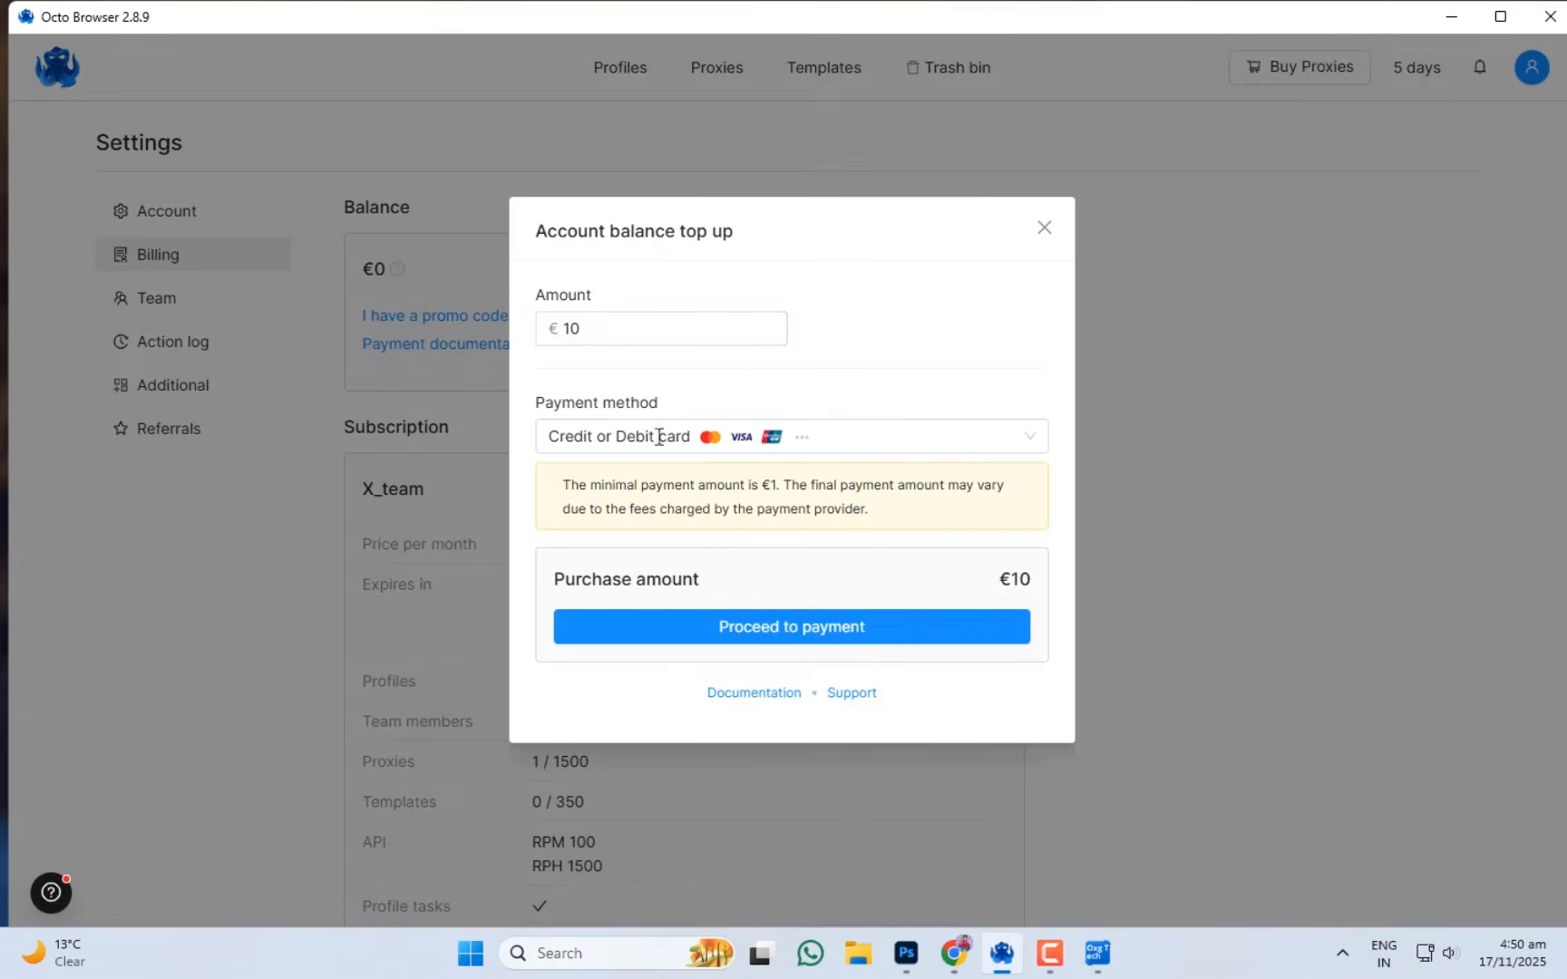
click(650, 322)
key(BackSpace)
key(BackSpace)
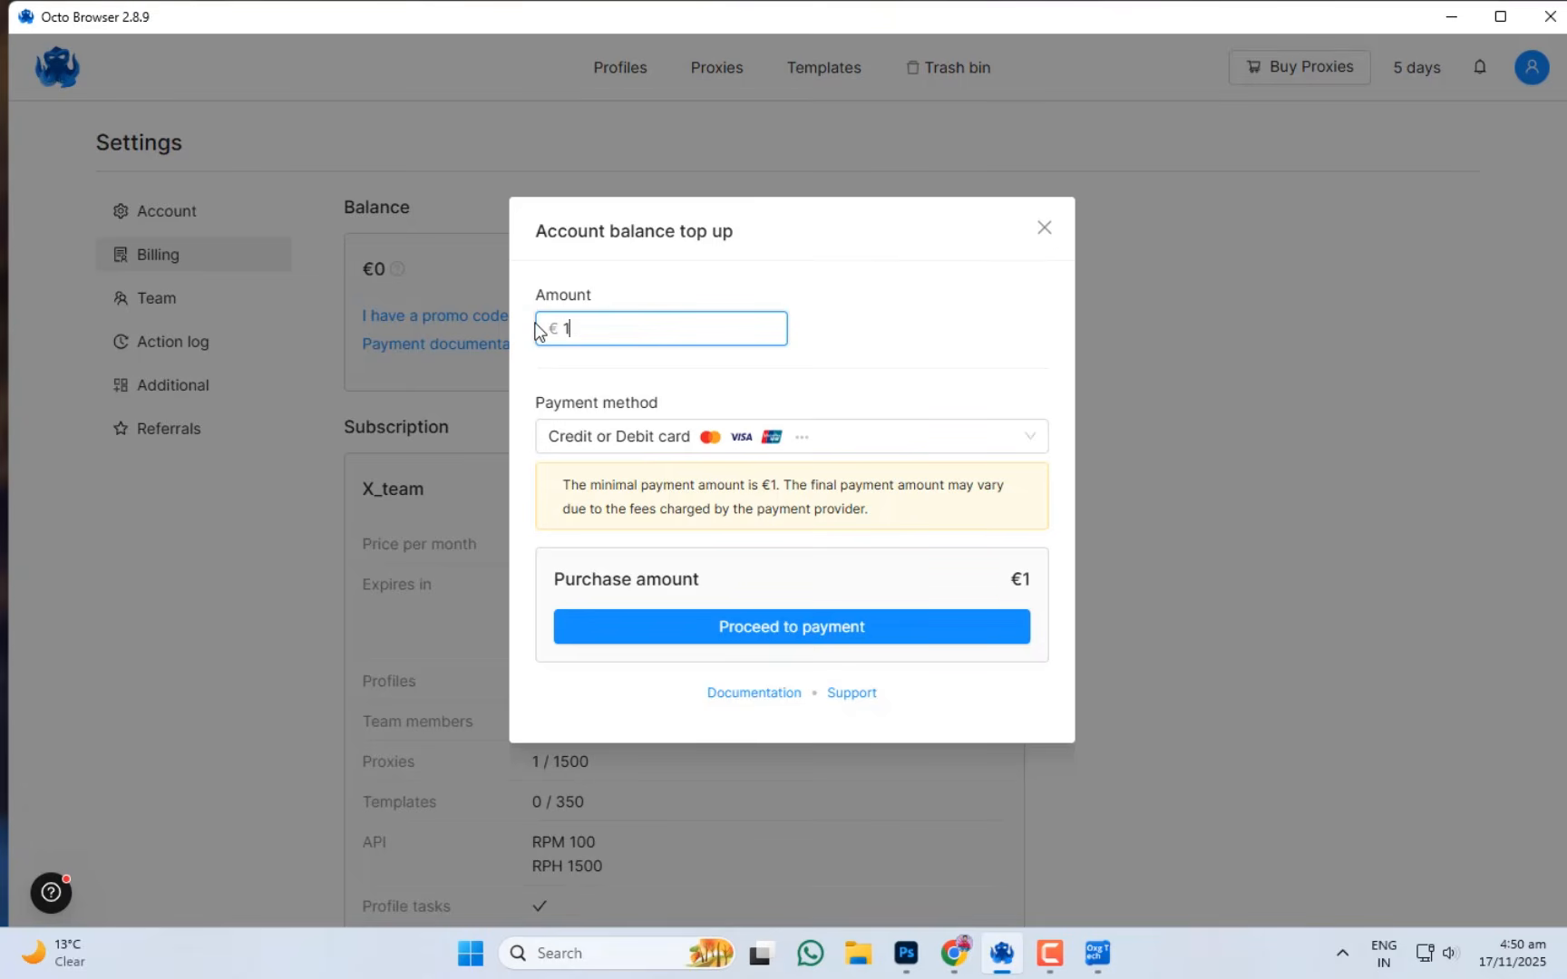
text(50)
click(641, 368)
Examine the card and cryptocurrency payment methods offered for the top-up, then leave it without paying.
click(694, 438)
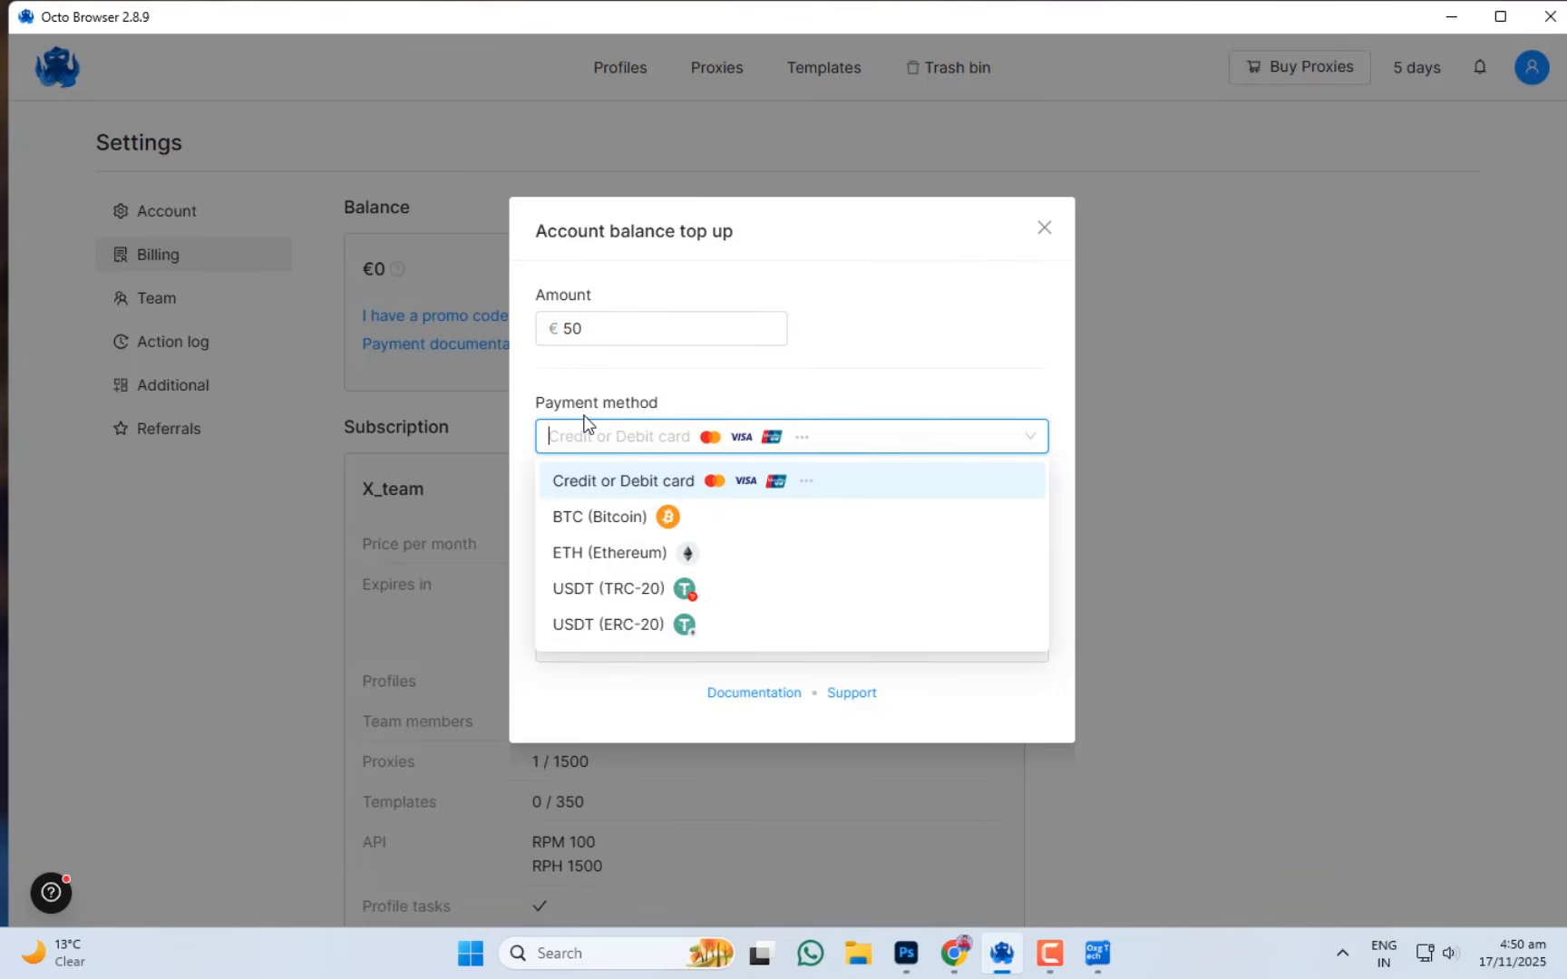
scroll(731, 537, down, 5)
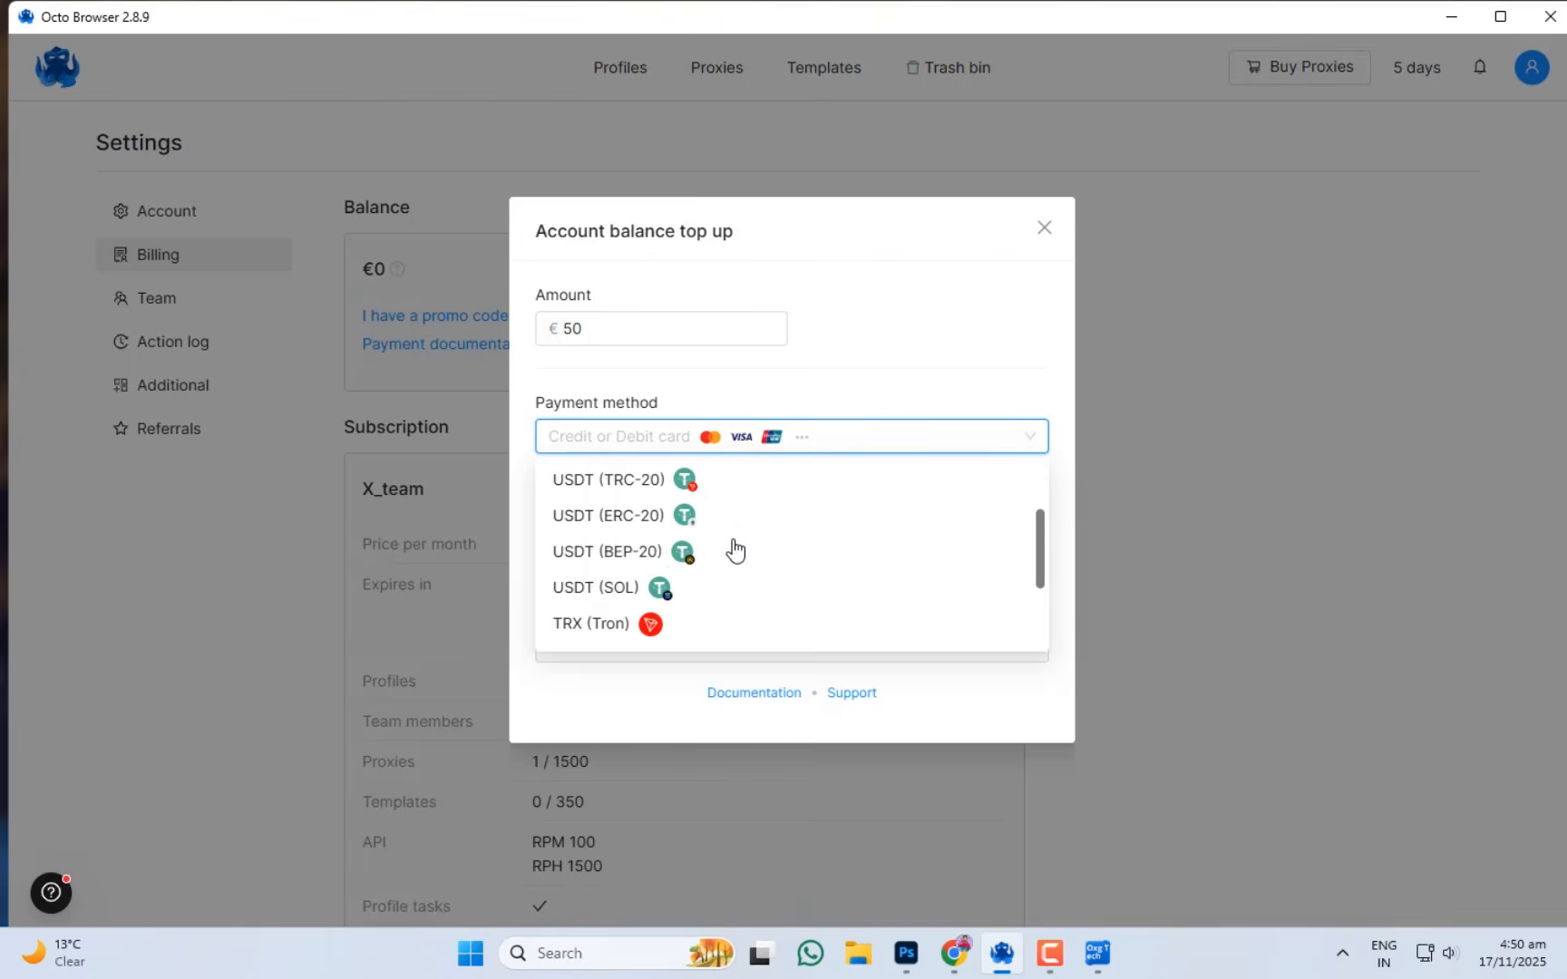
scroll(732, 544, up, 5)
scroll(717, 590, down, 5)
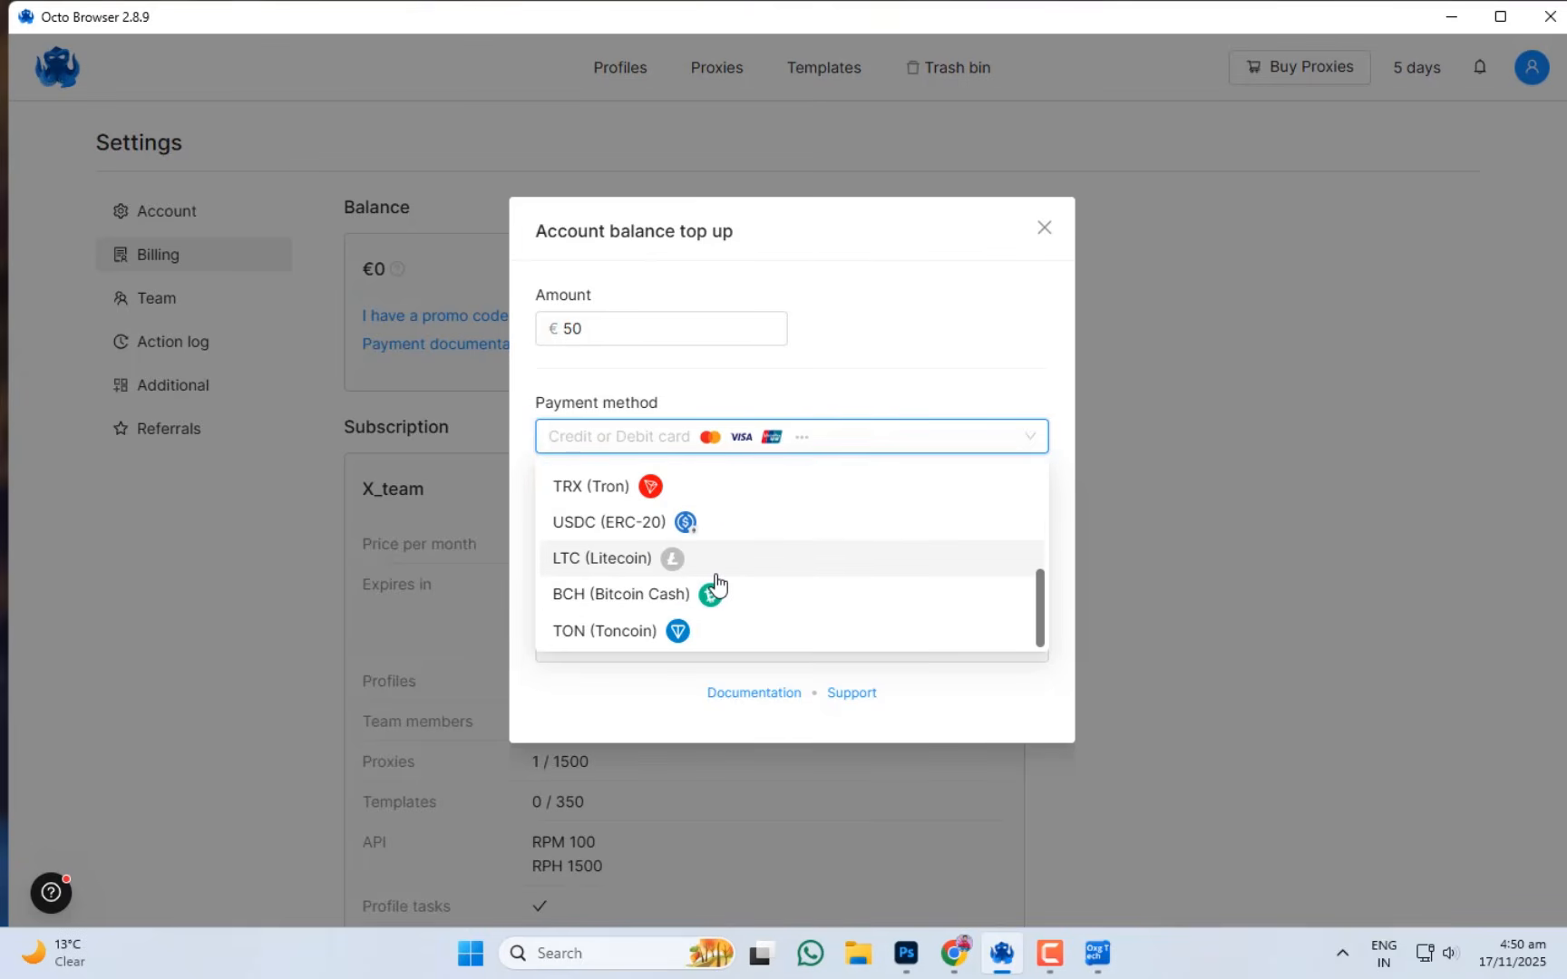
scroll(716, 587, up, 5)
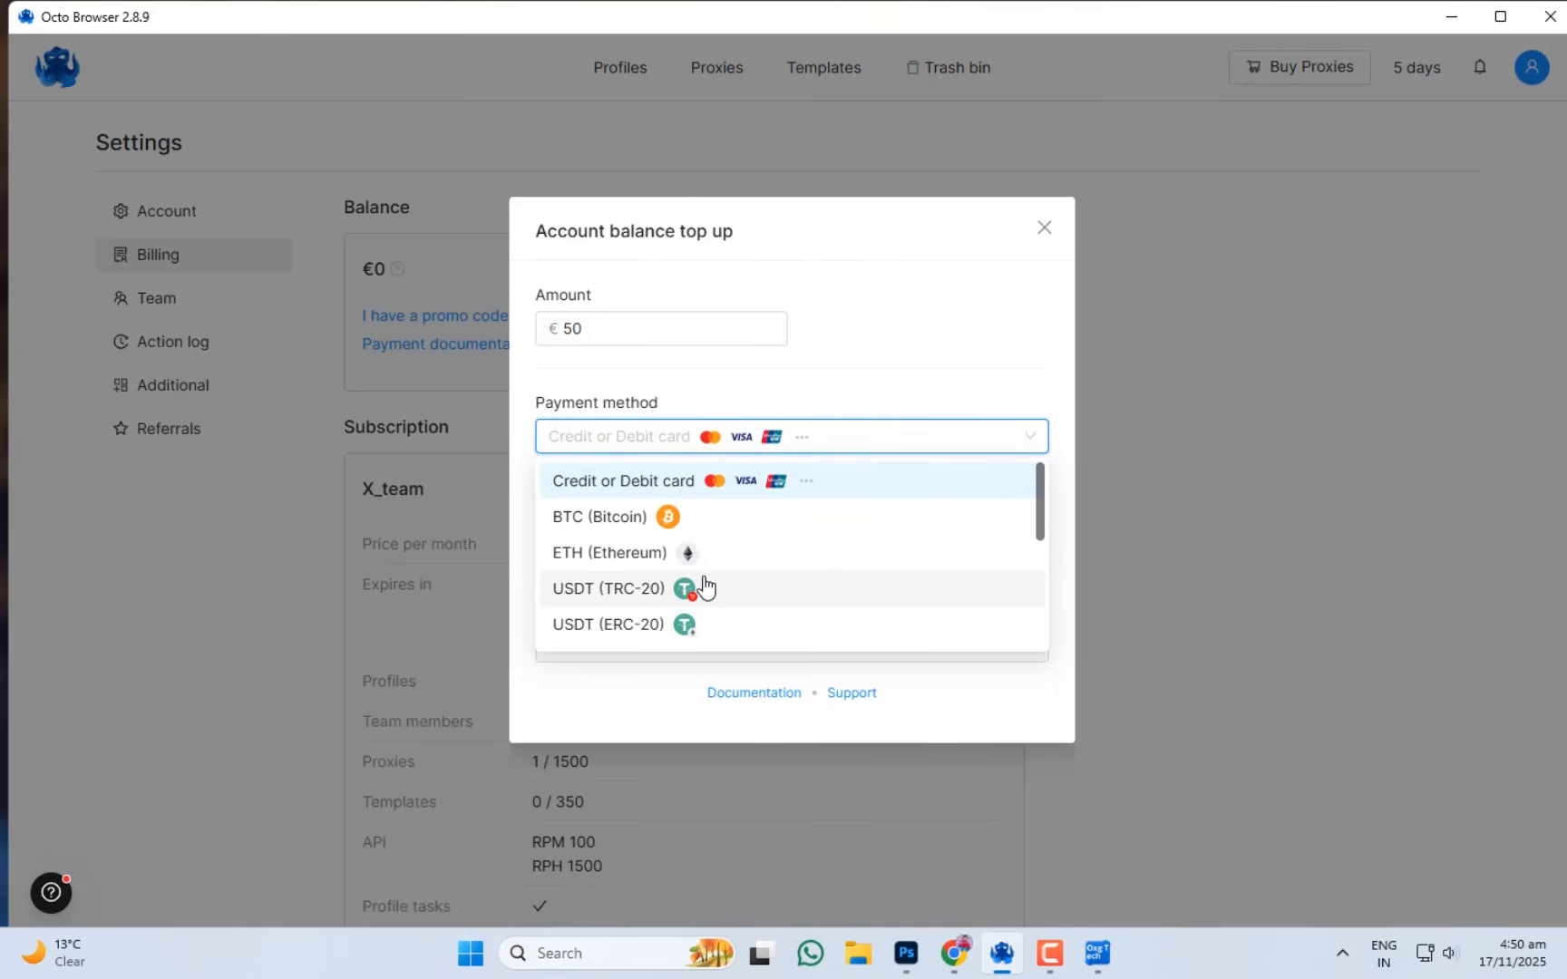
scroll(717, 570, down, 3)
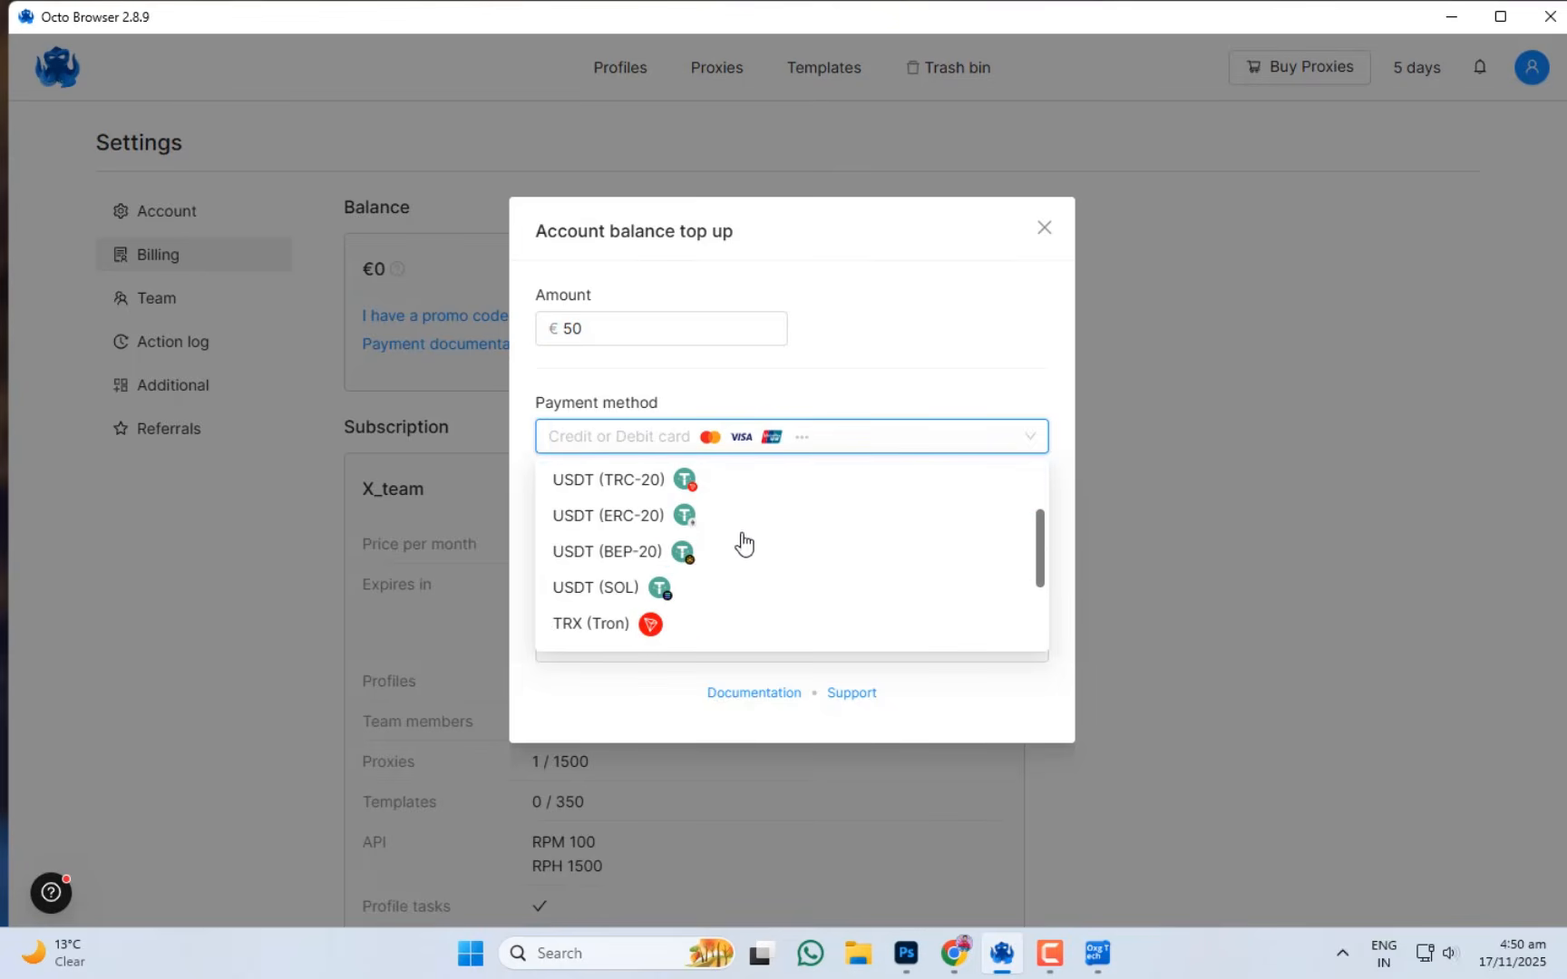
scroll(679, 606, down, 3)
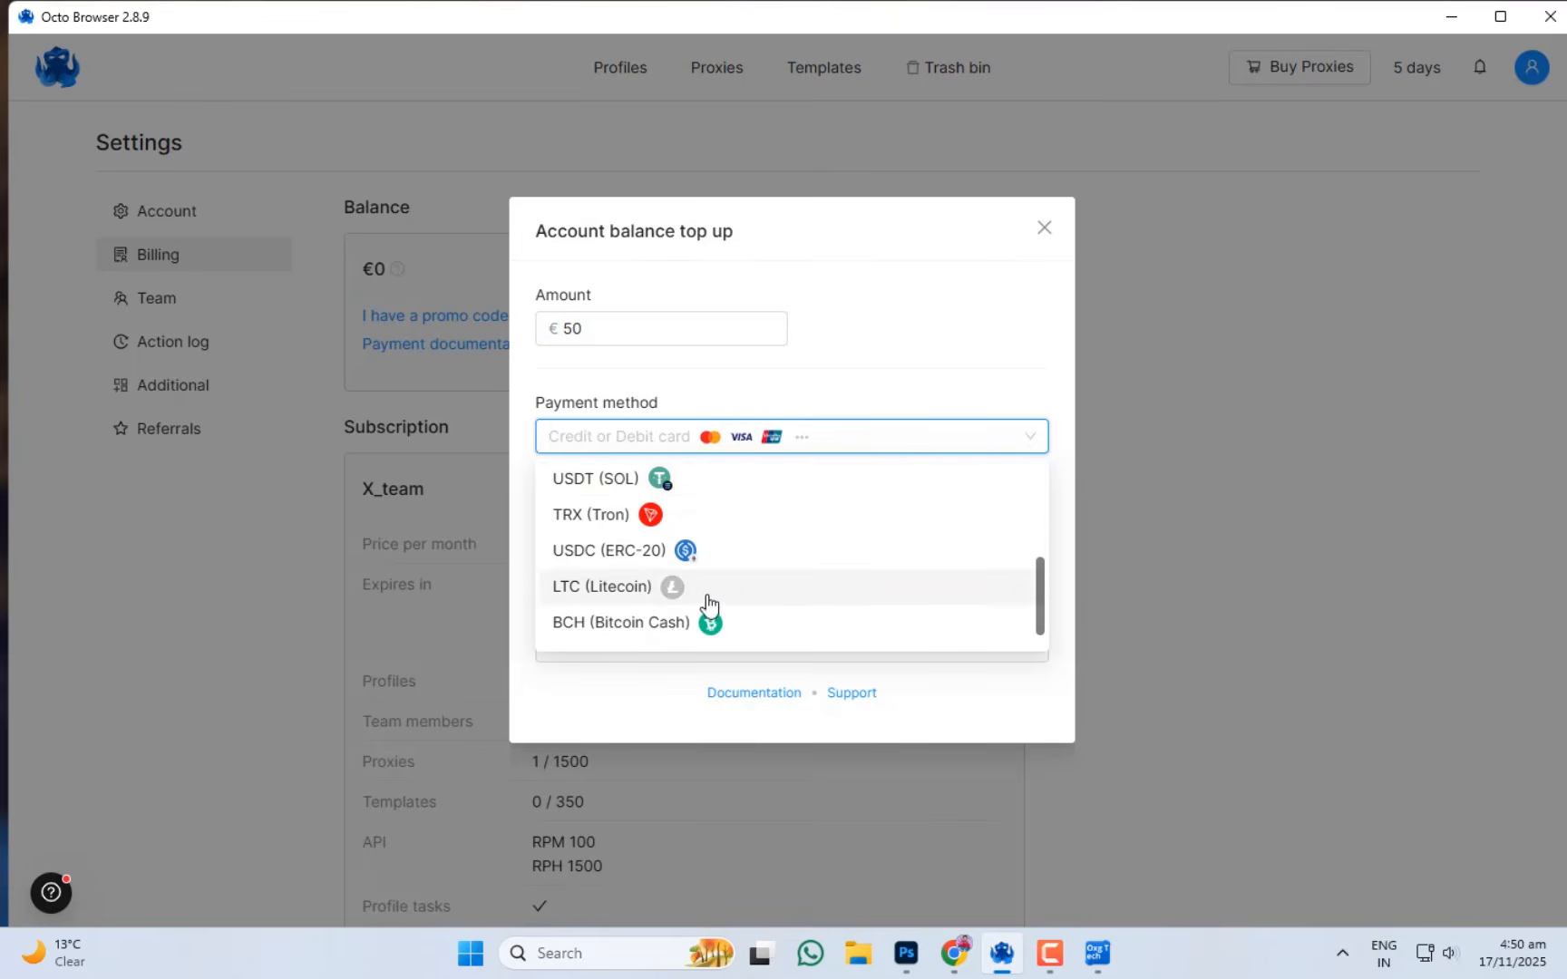
click(758, 372)
click(392, 508)
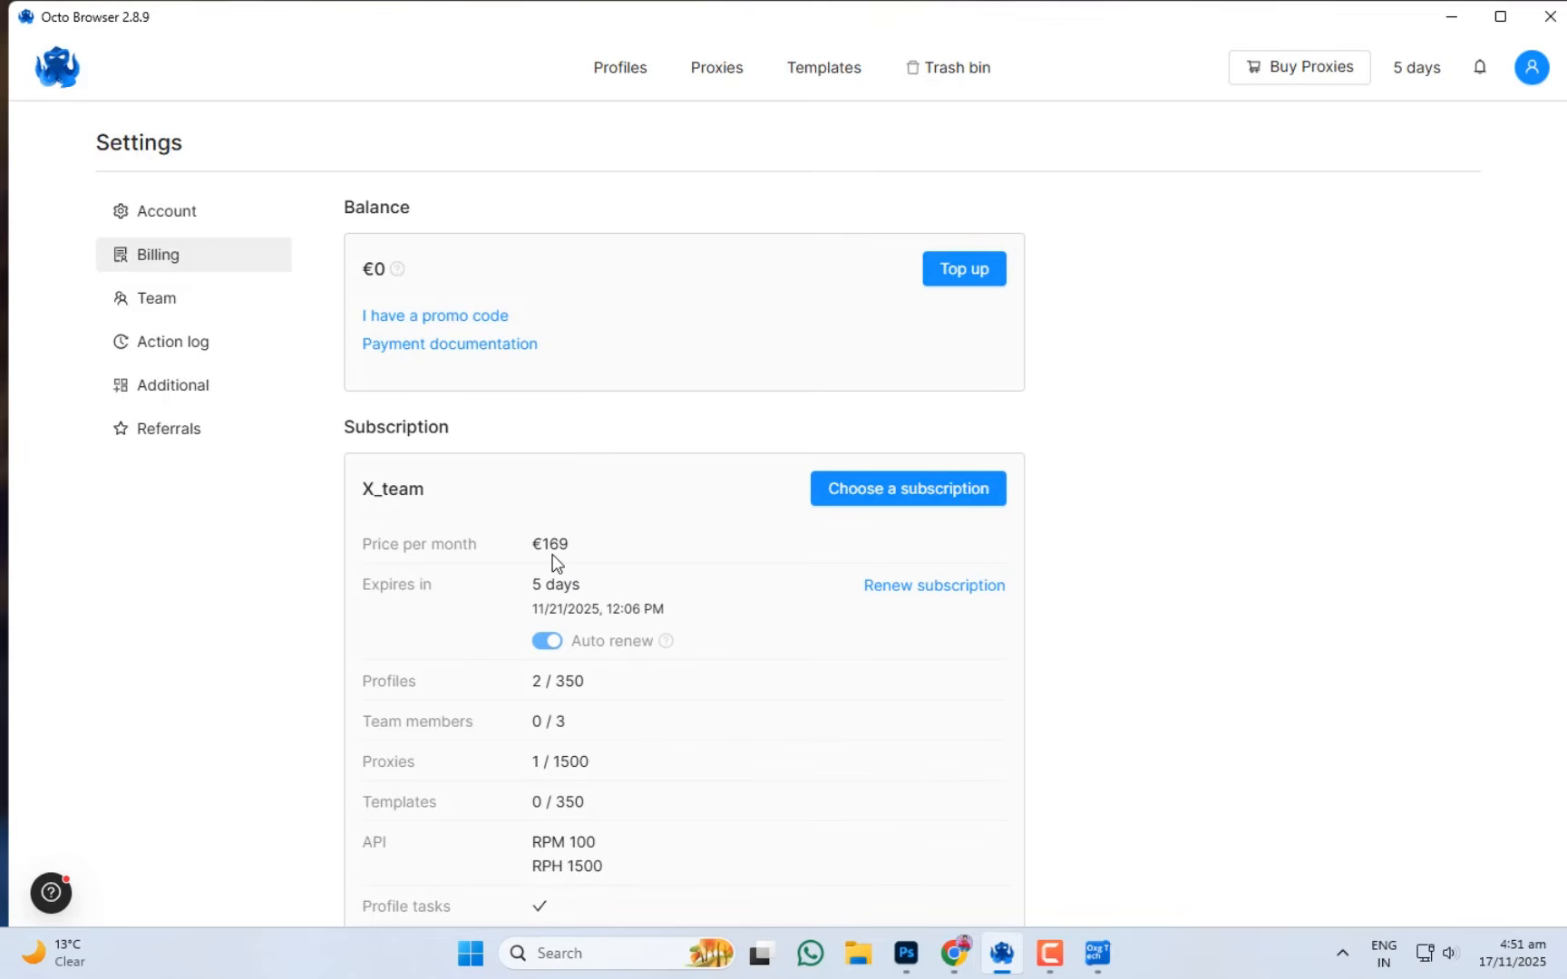
Review the subscription details and team members, and look through the action log entries.
scroll(590, 616, down, 2)
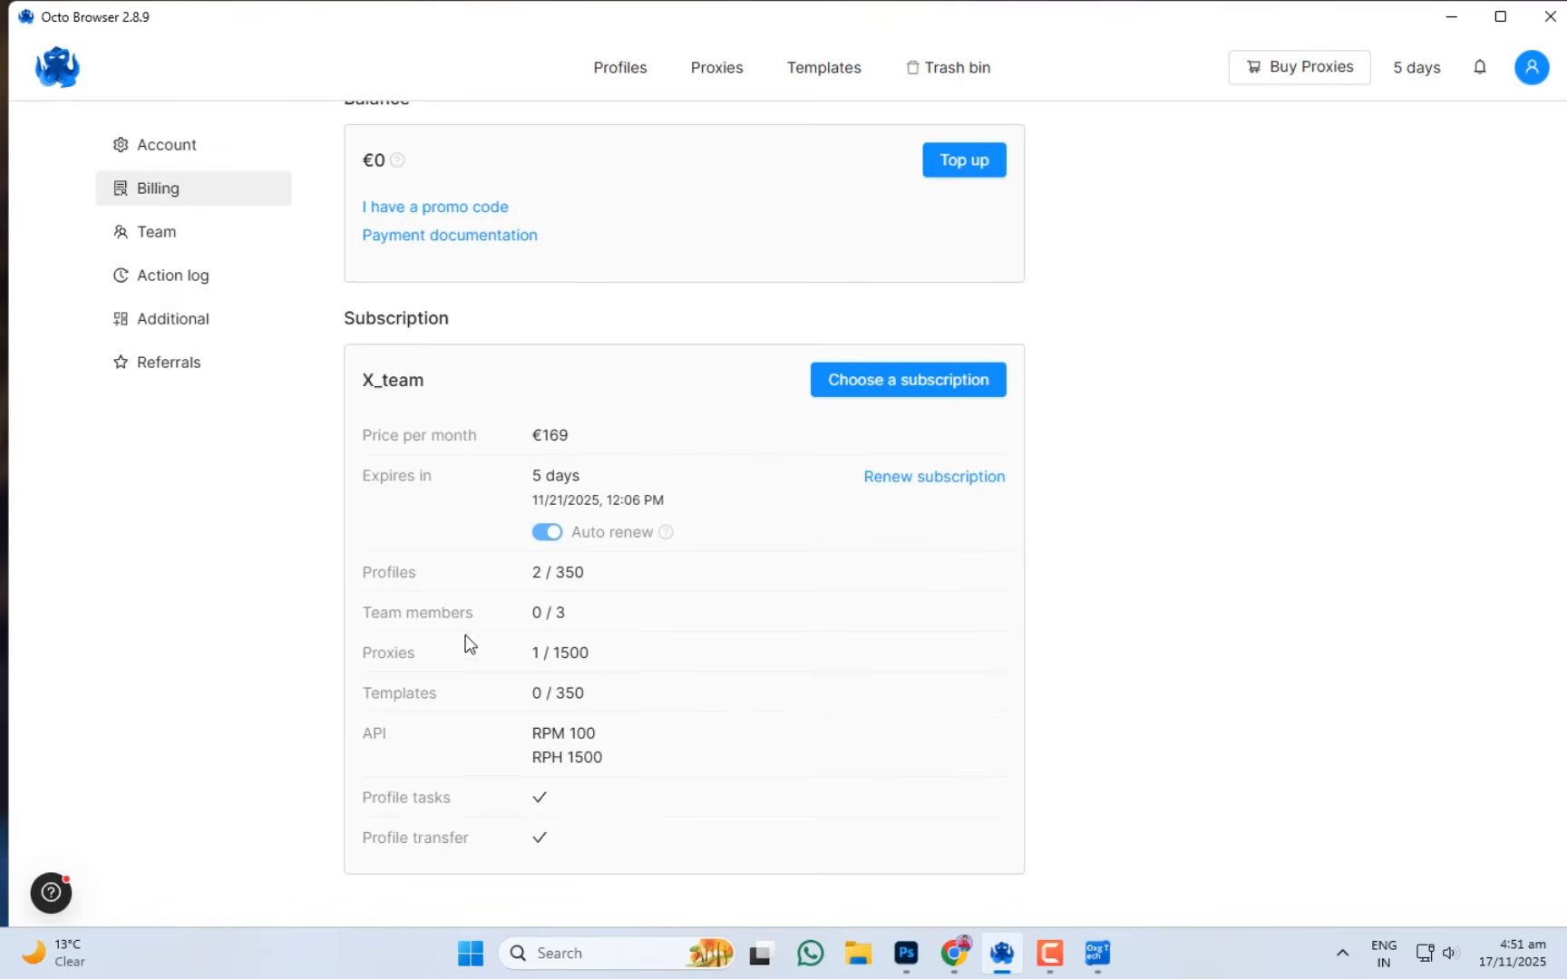
click(163, 233)
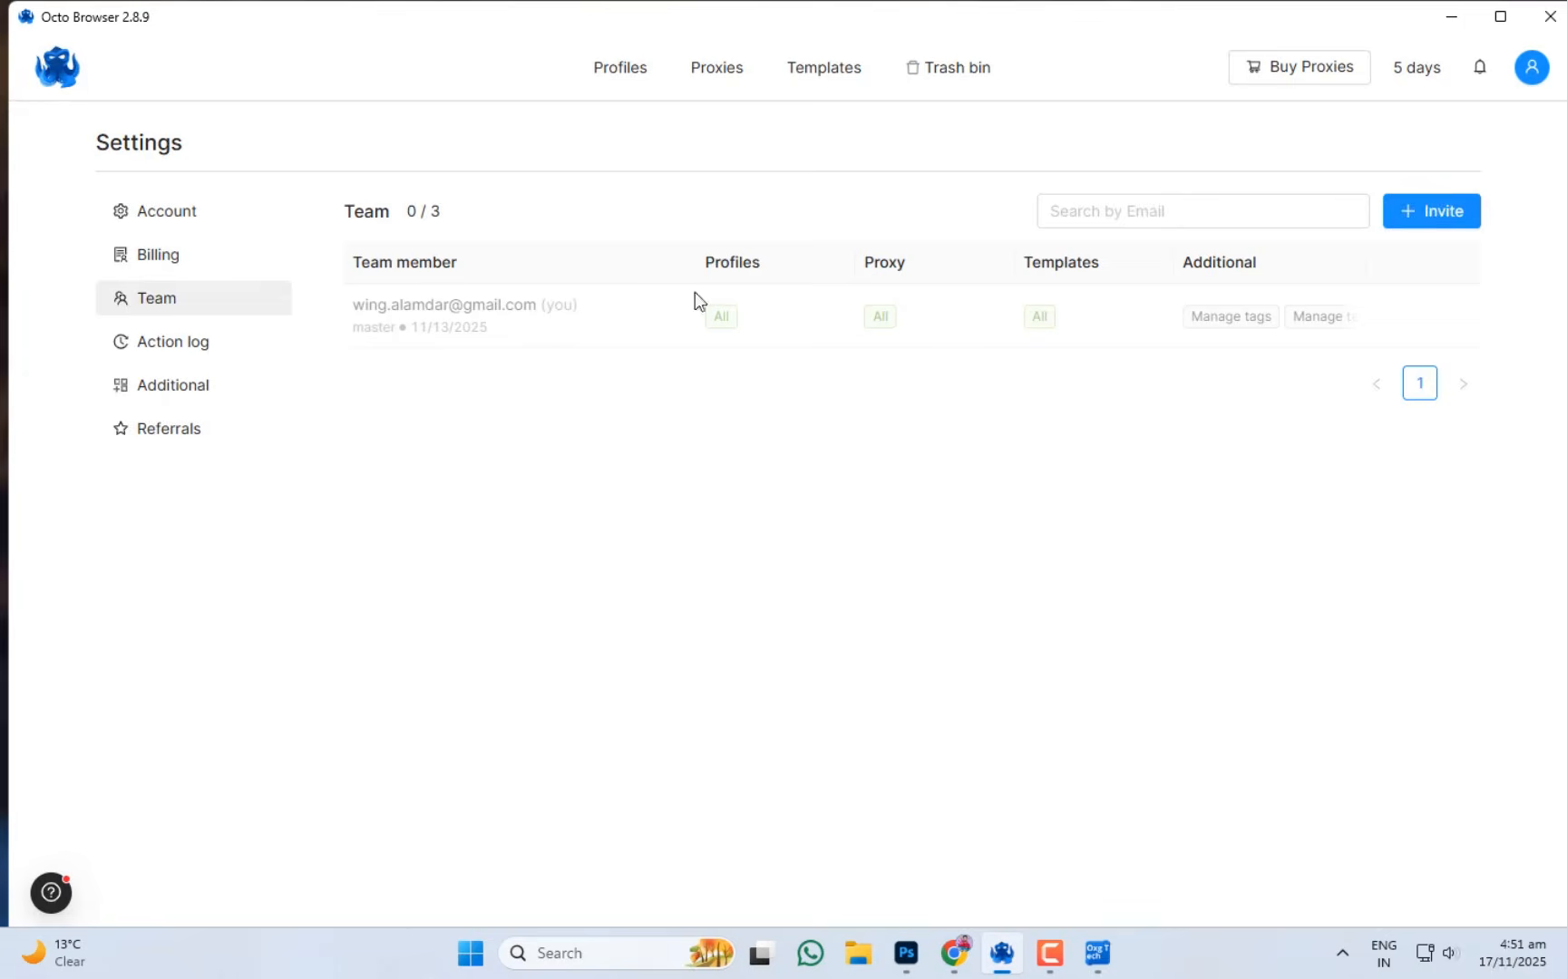
click(180, 255)
click(186, 299)
click(234, 350)
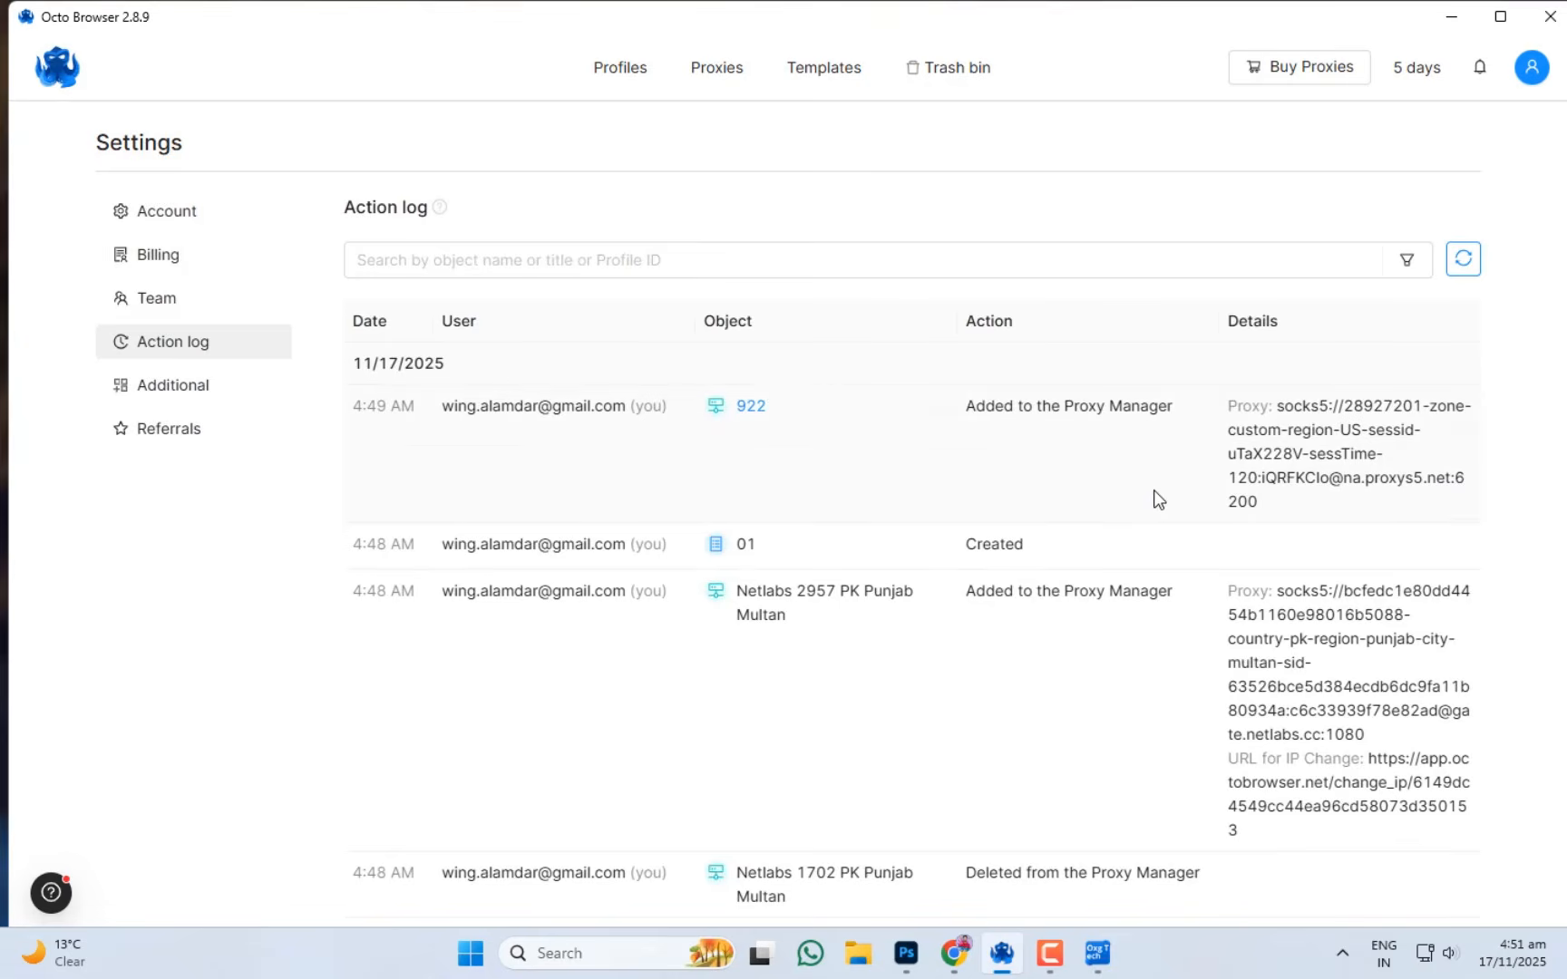
scroll(783, 437, down, 5)
scroll(815, 543, up, 5)
Review the additional settings down to the advanced options, and copy the referral link from the referral program page.
click(192, 388)
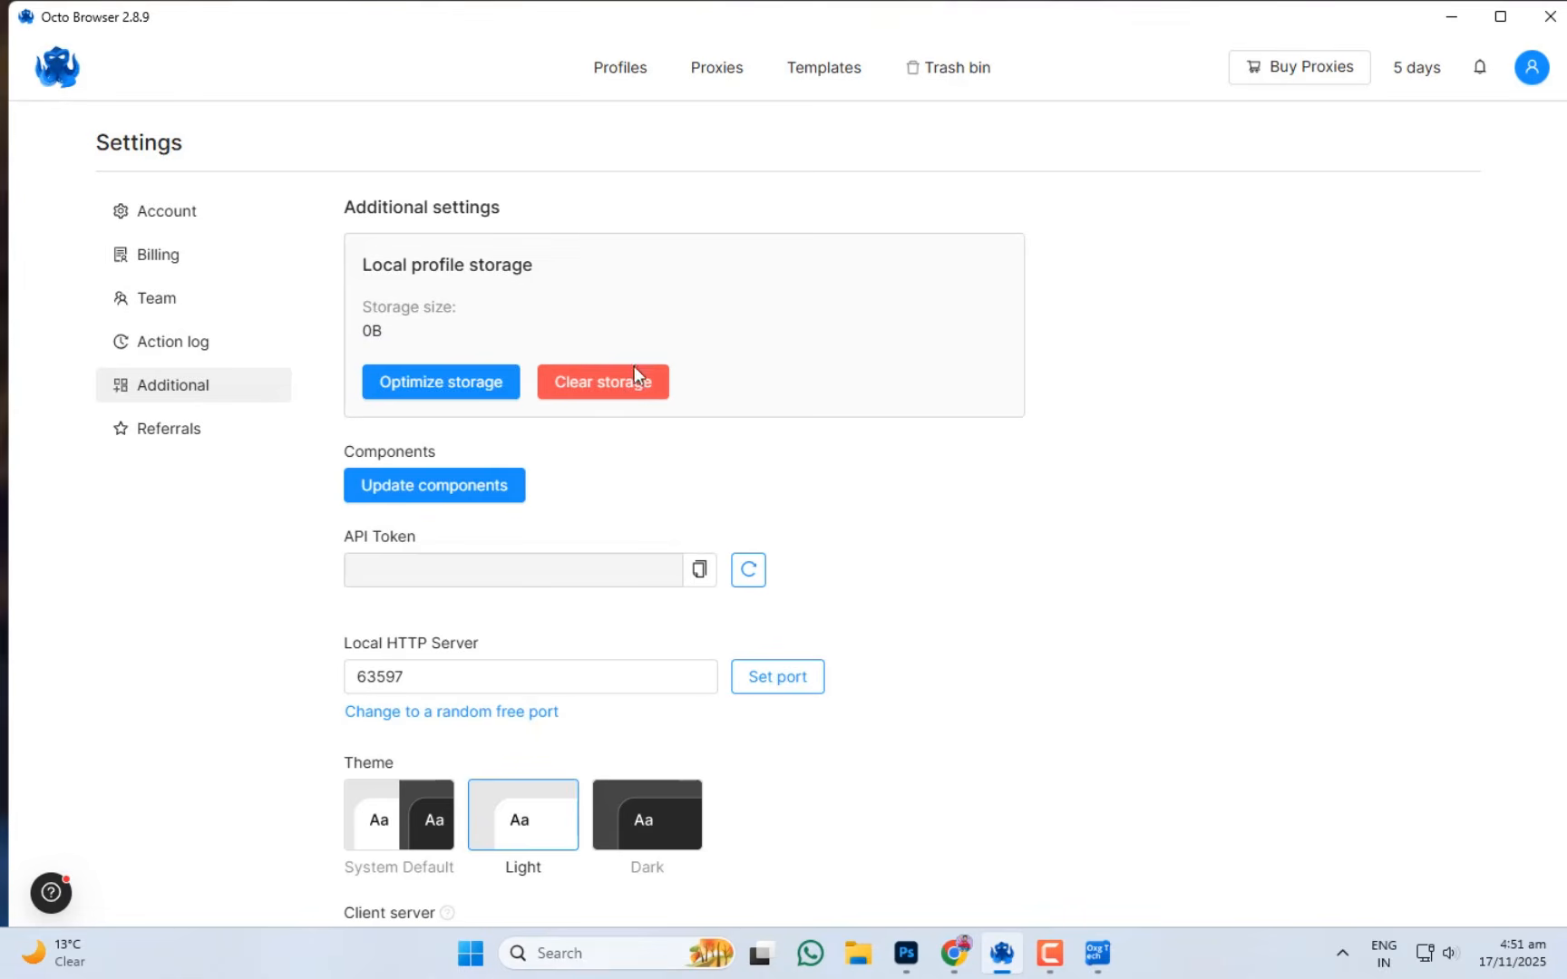
scroll(381, 353, down, 2)
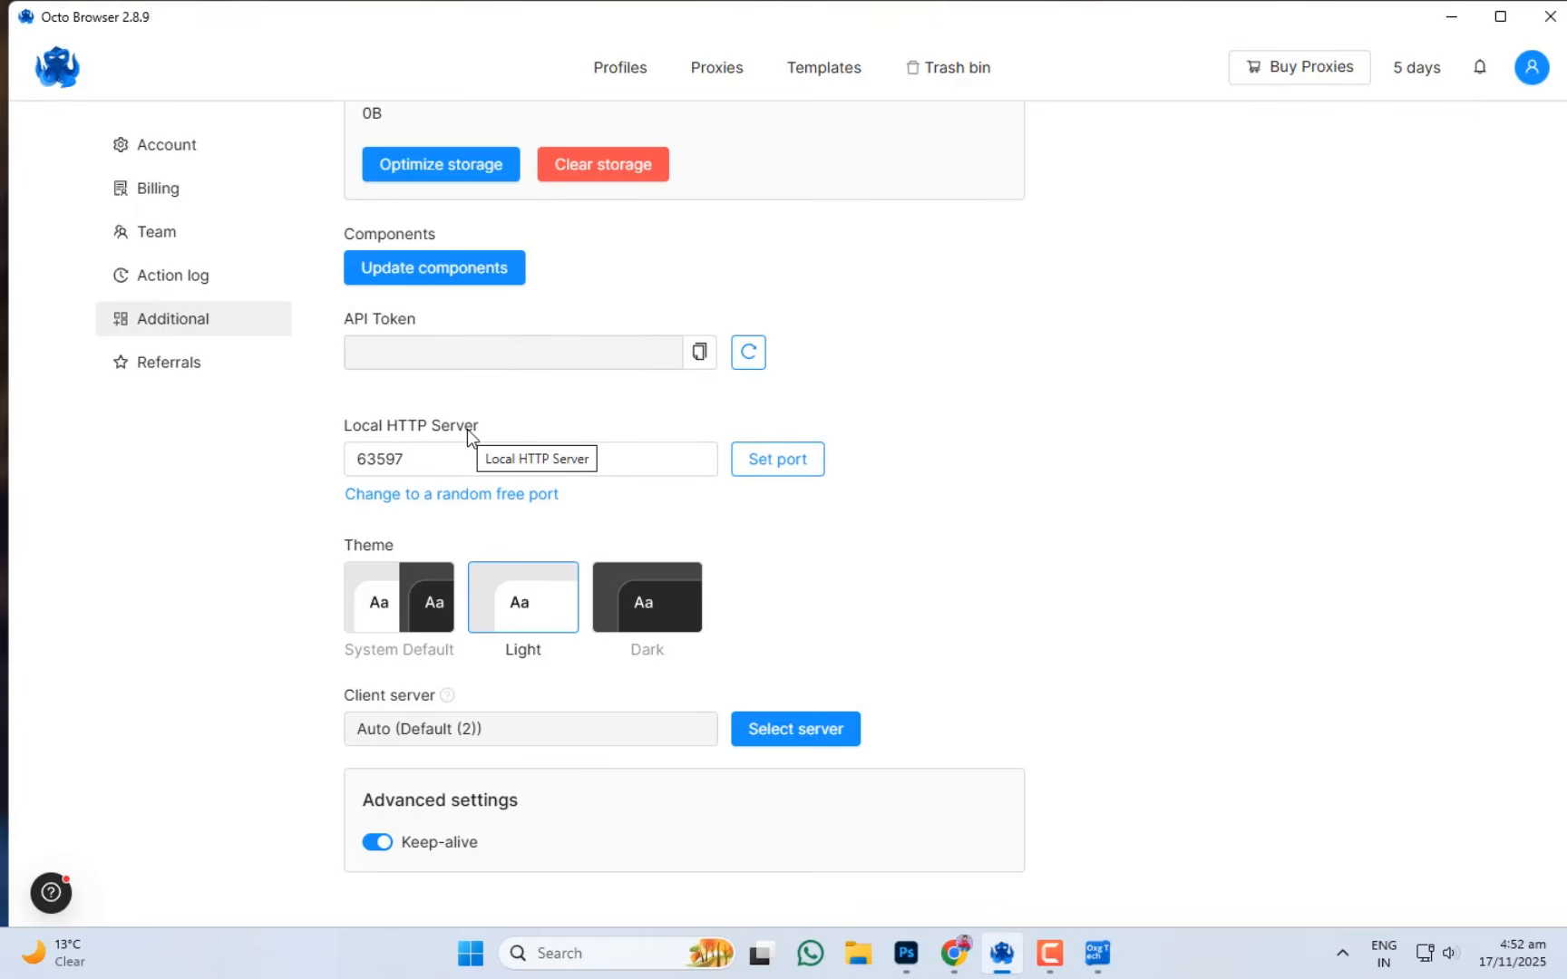
scroll(515, 431, down, 1)
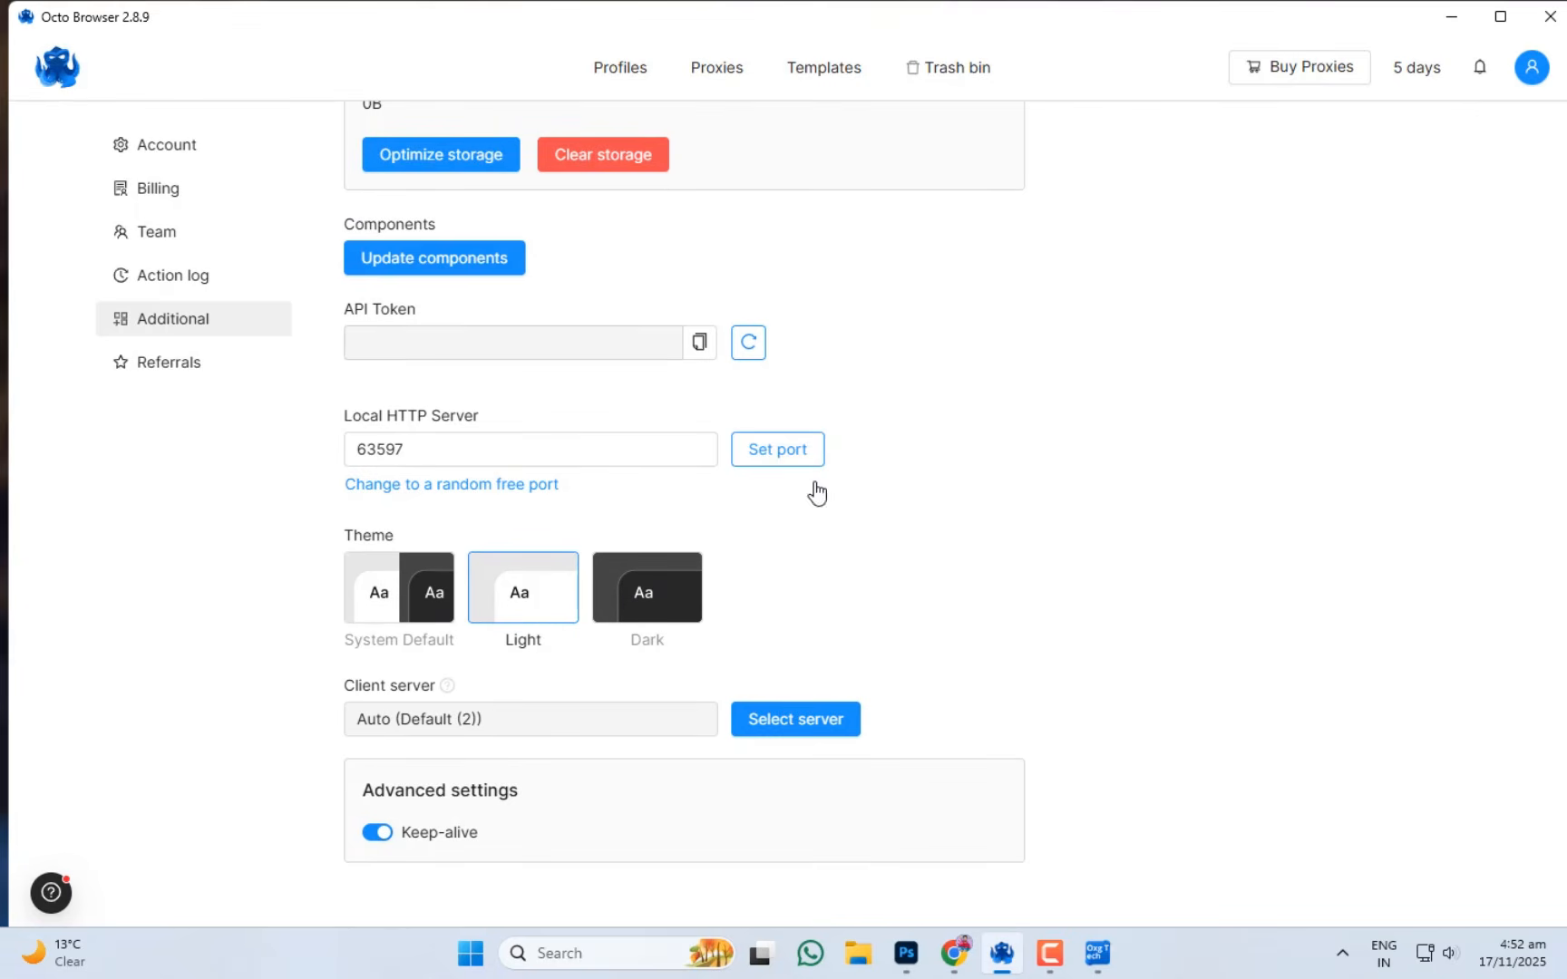
click(195, 362)
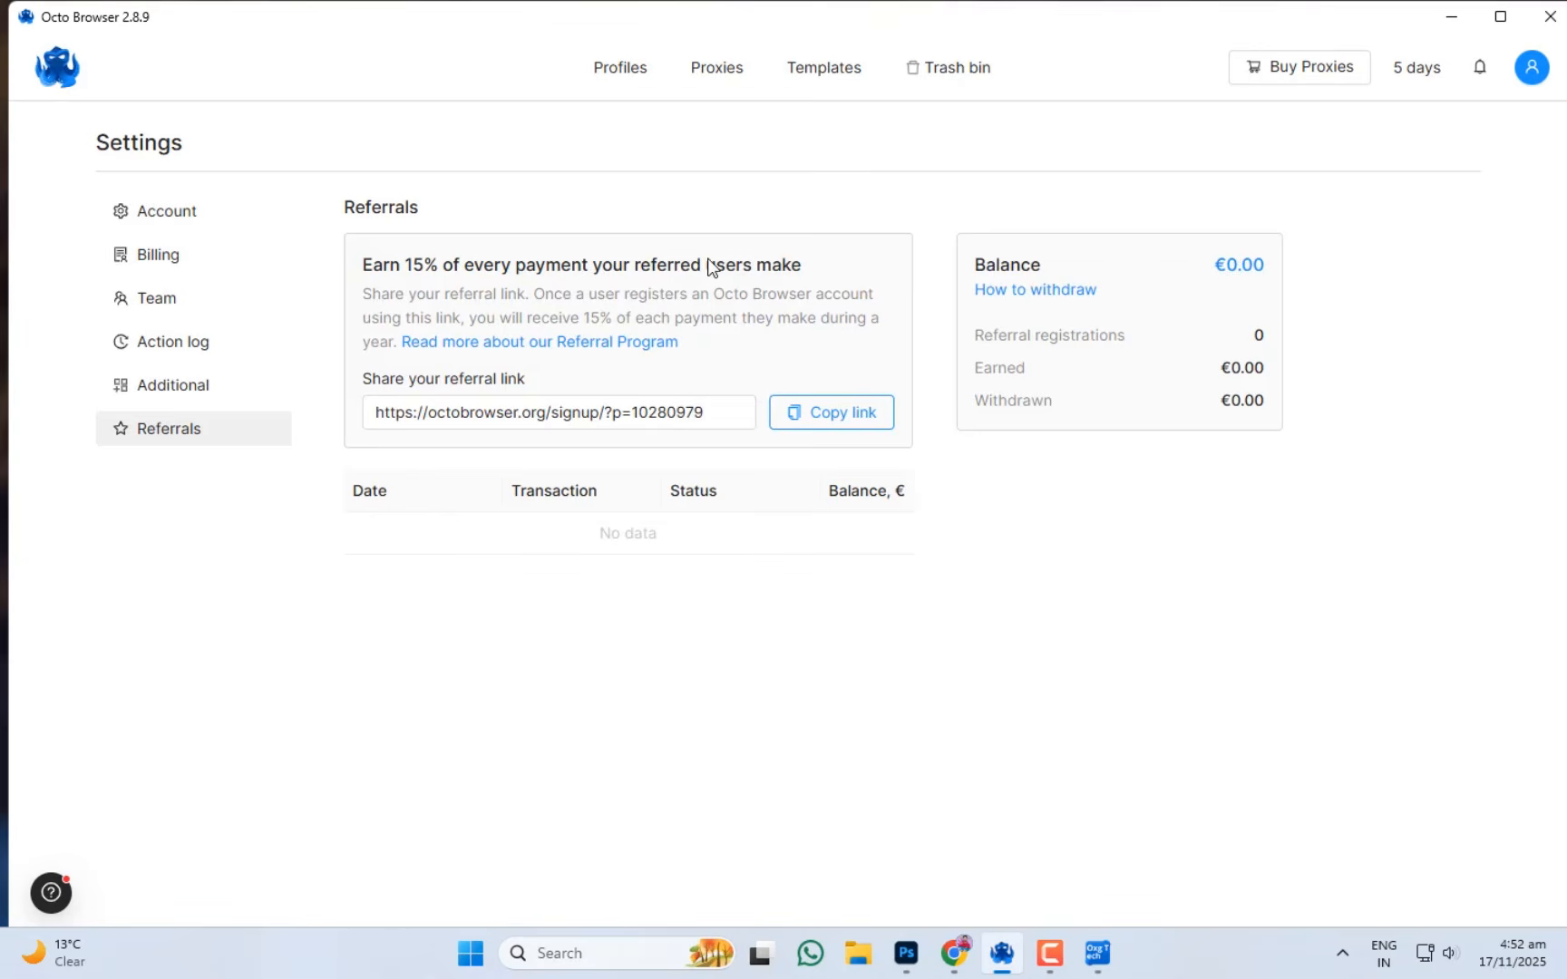
click(819, 423)
View the entries of the account menu and return to the profile list.
click(1532, 71)
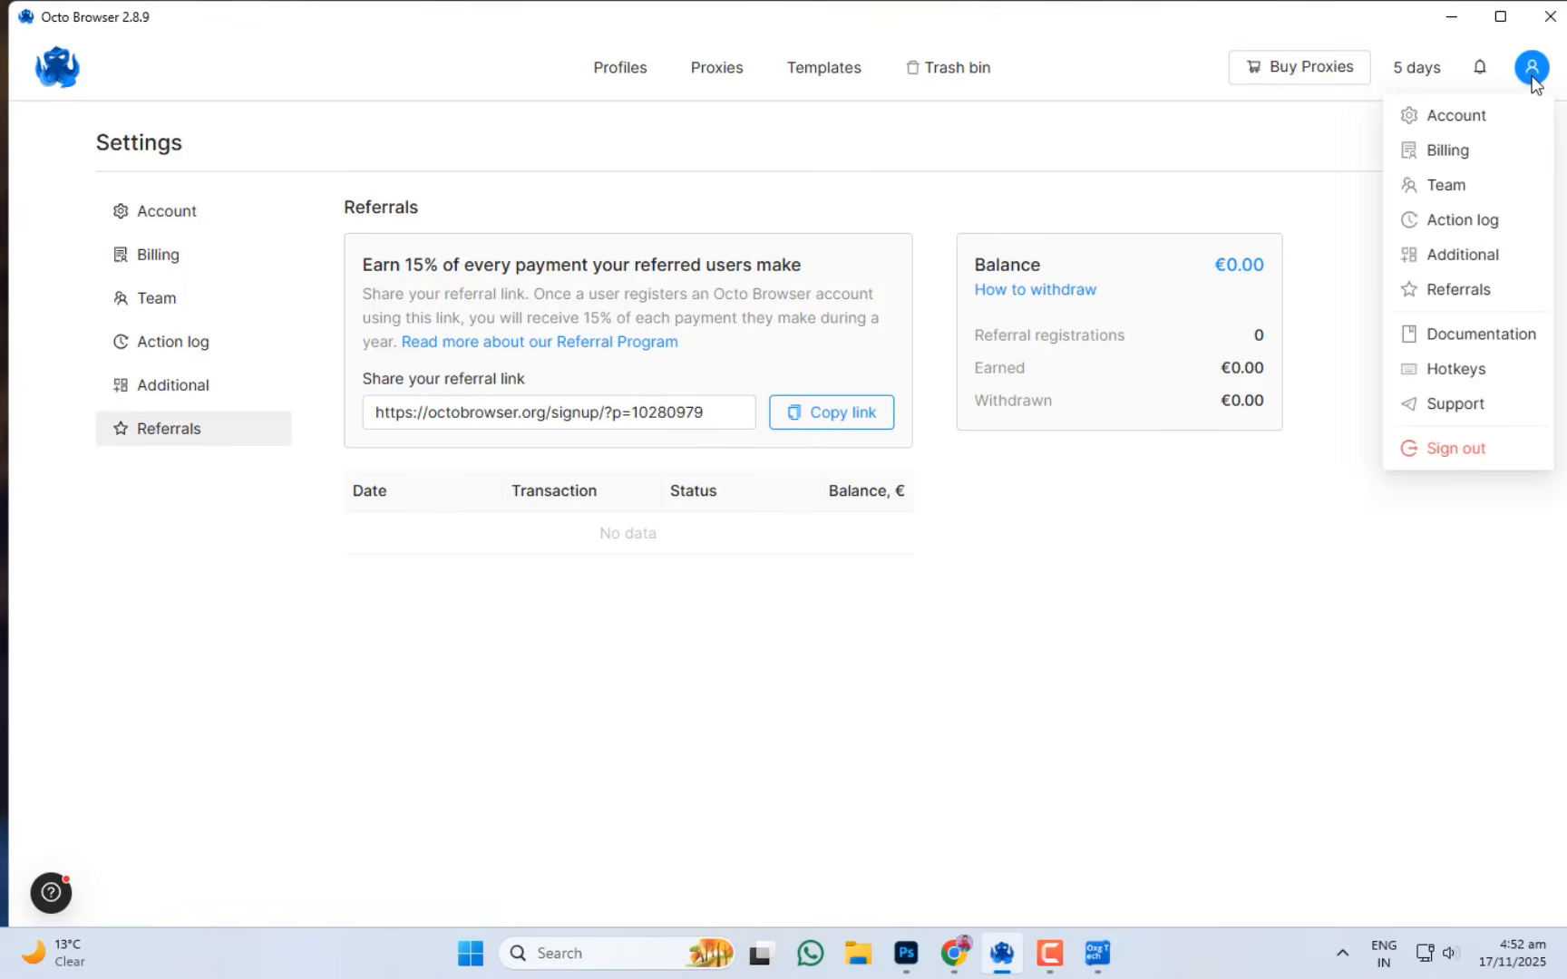
click(1531, 72)
click(1531, 73)
click(1134, 576)
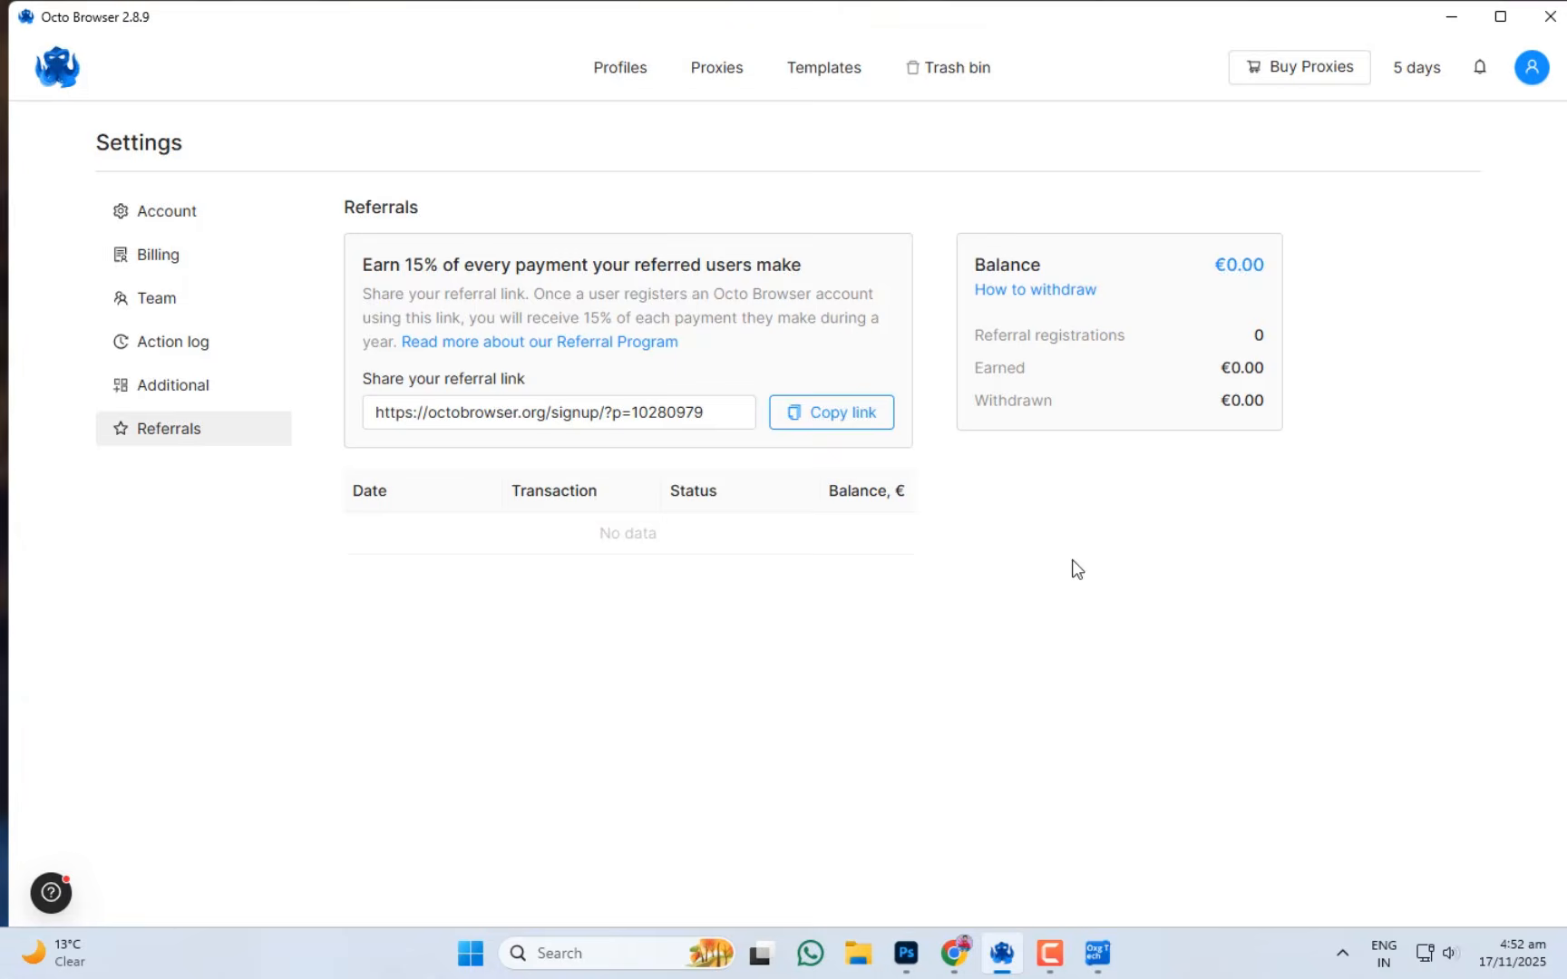
click(598, 68)
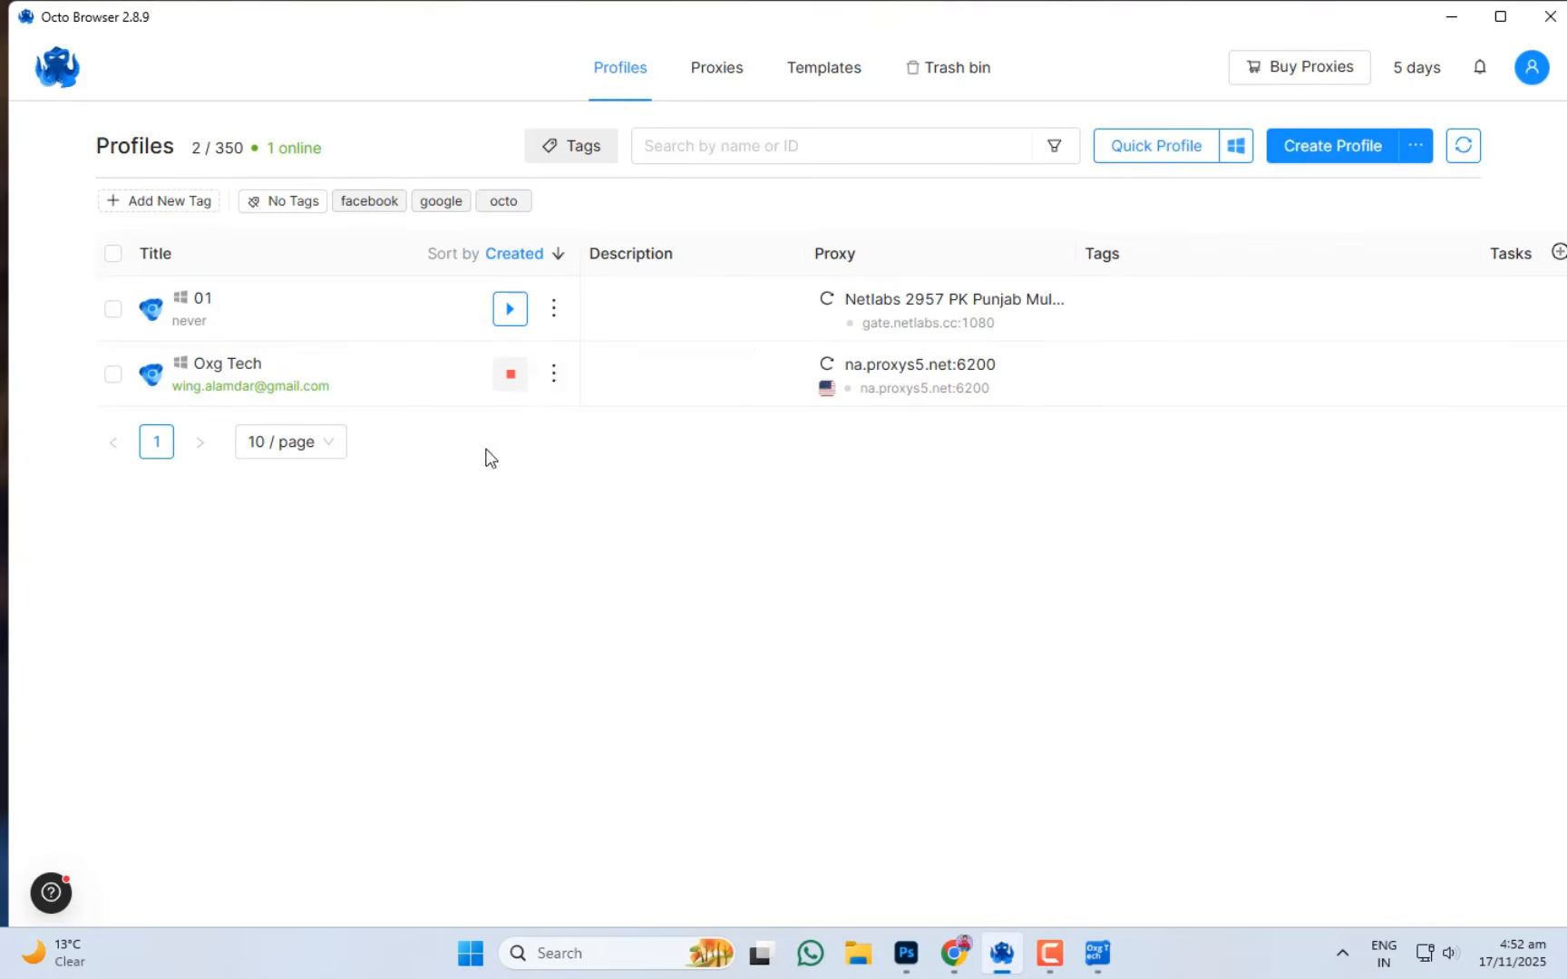